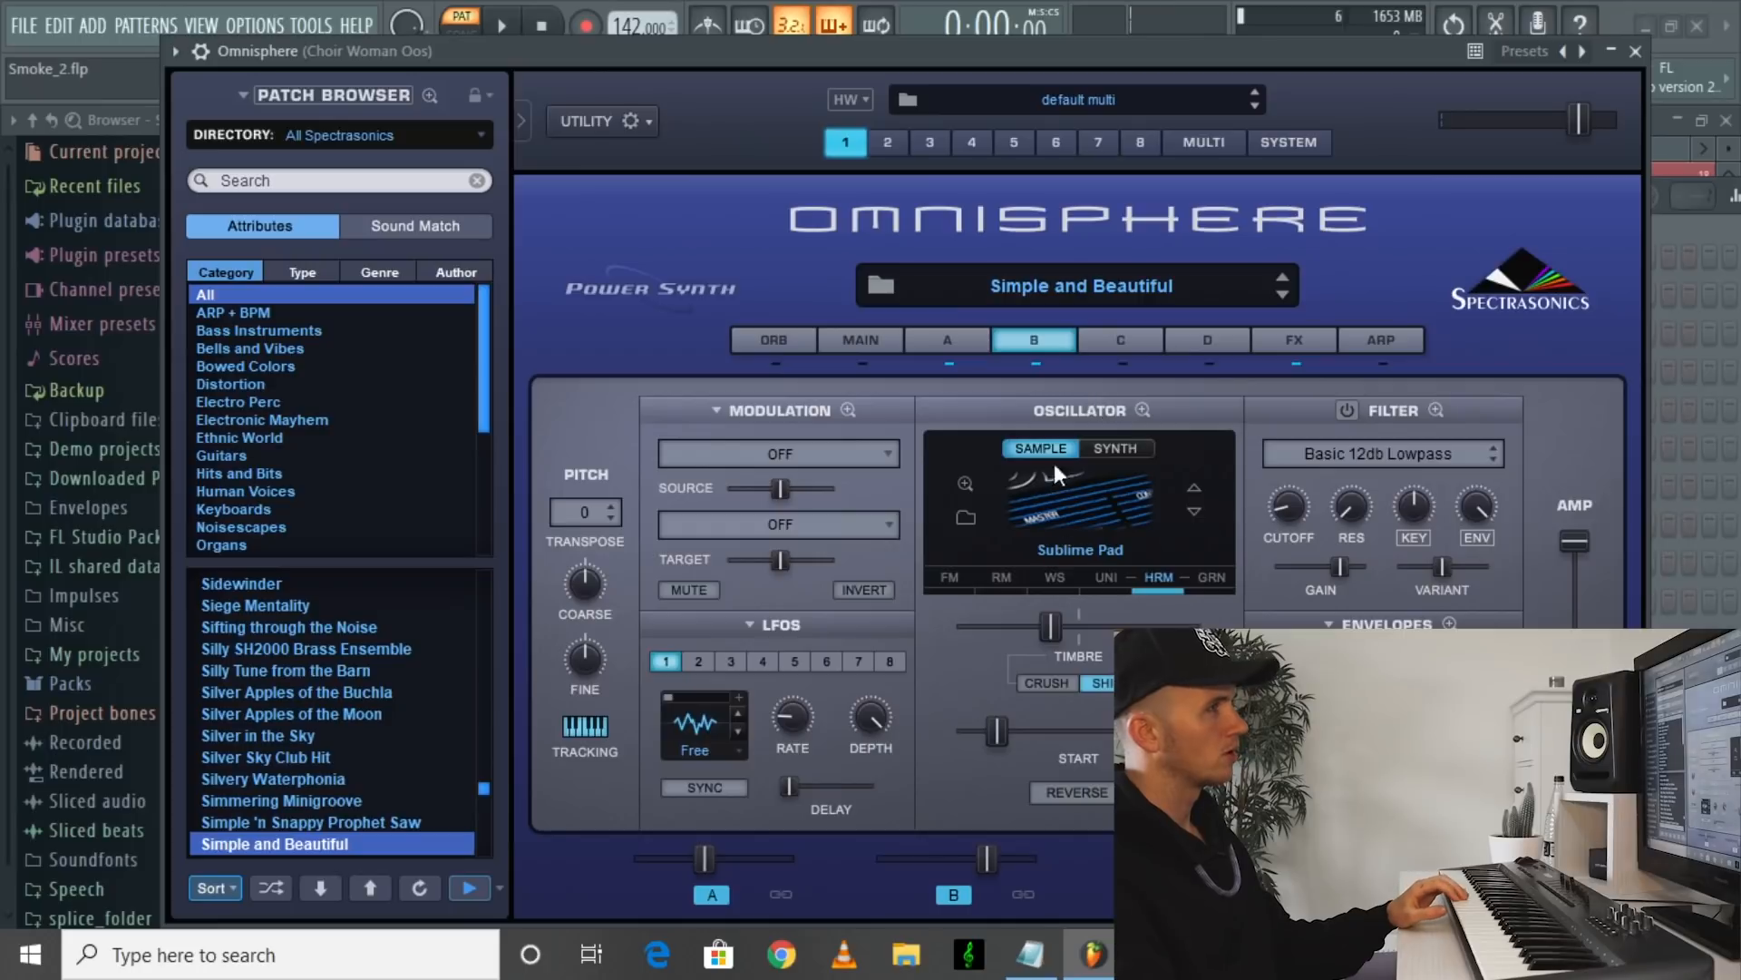
Step: Show layer A of the Simple and Beautiful patch, close the synth window and open the Omnisphere channel's piano roll
{"action": "left_click", "coordinate": [963, 345]}
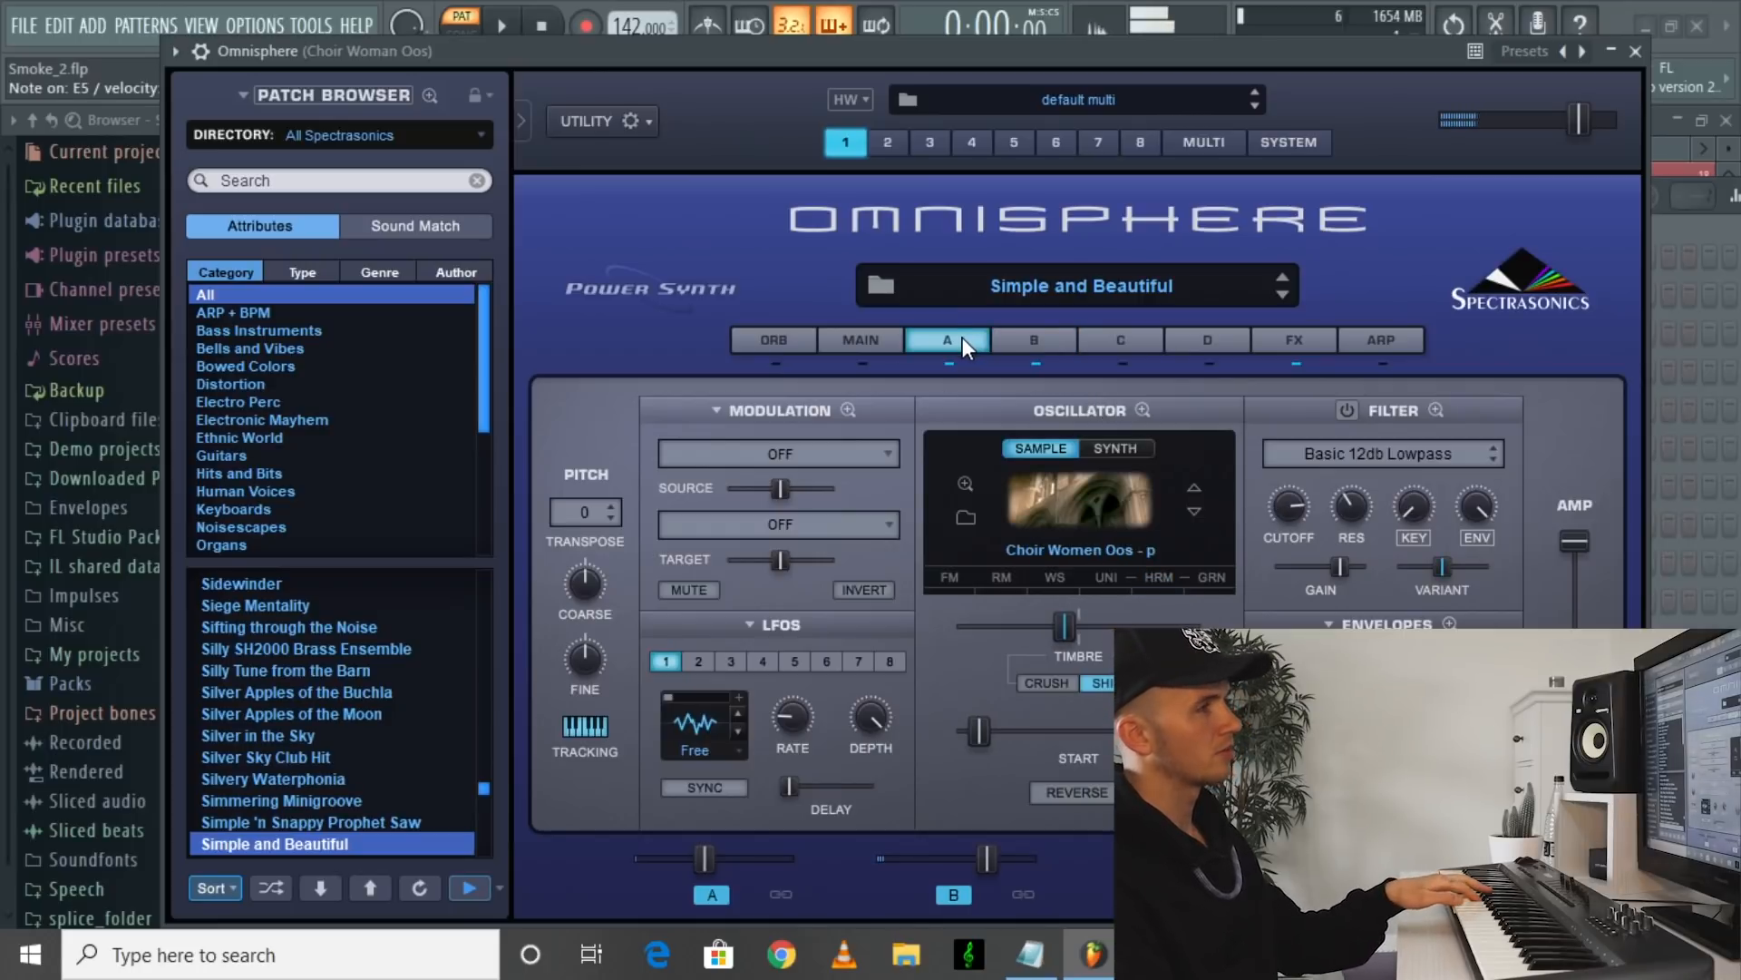
{"action": "left_click", "coordinate": [1635, 53]}
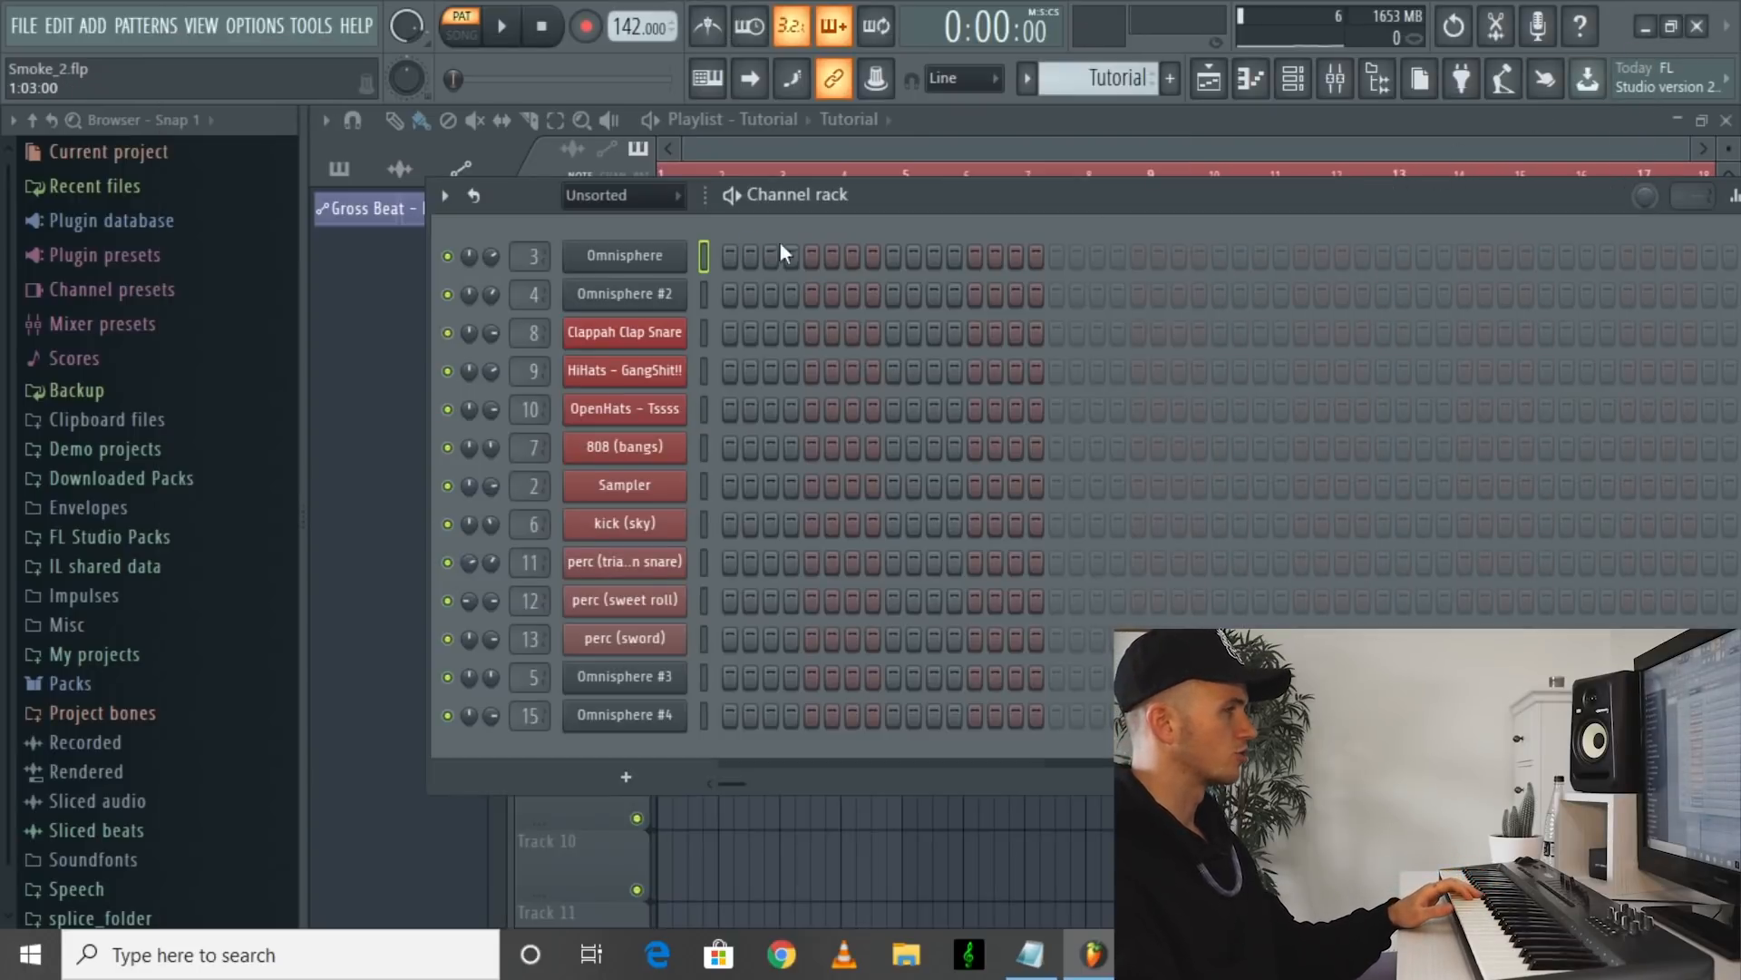
{"action": "key", "text": "F7"}
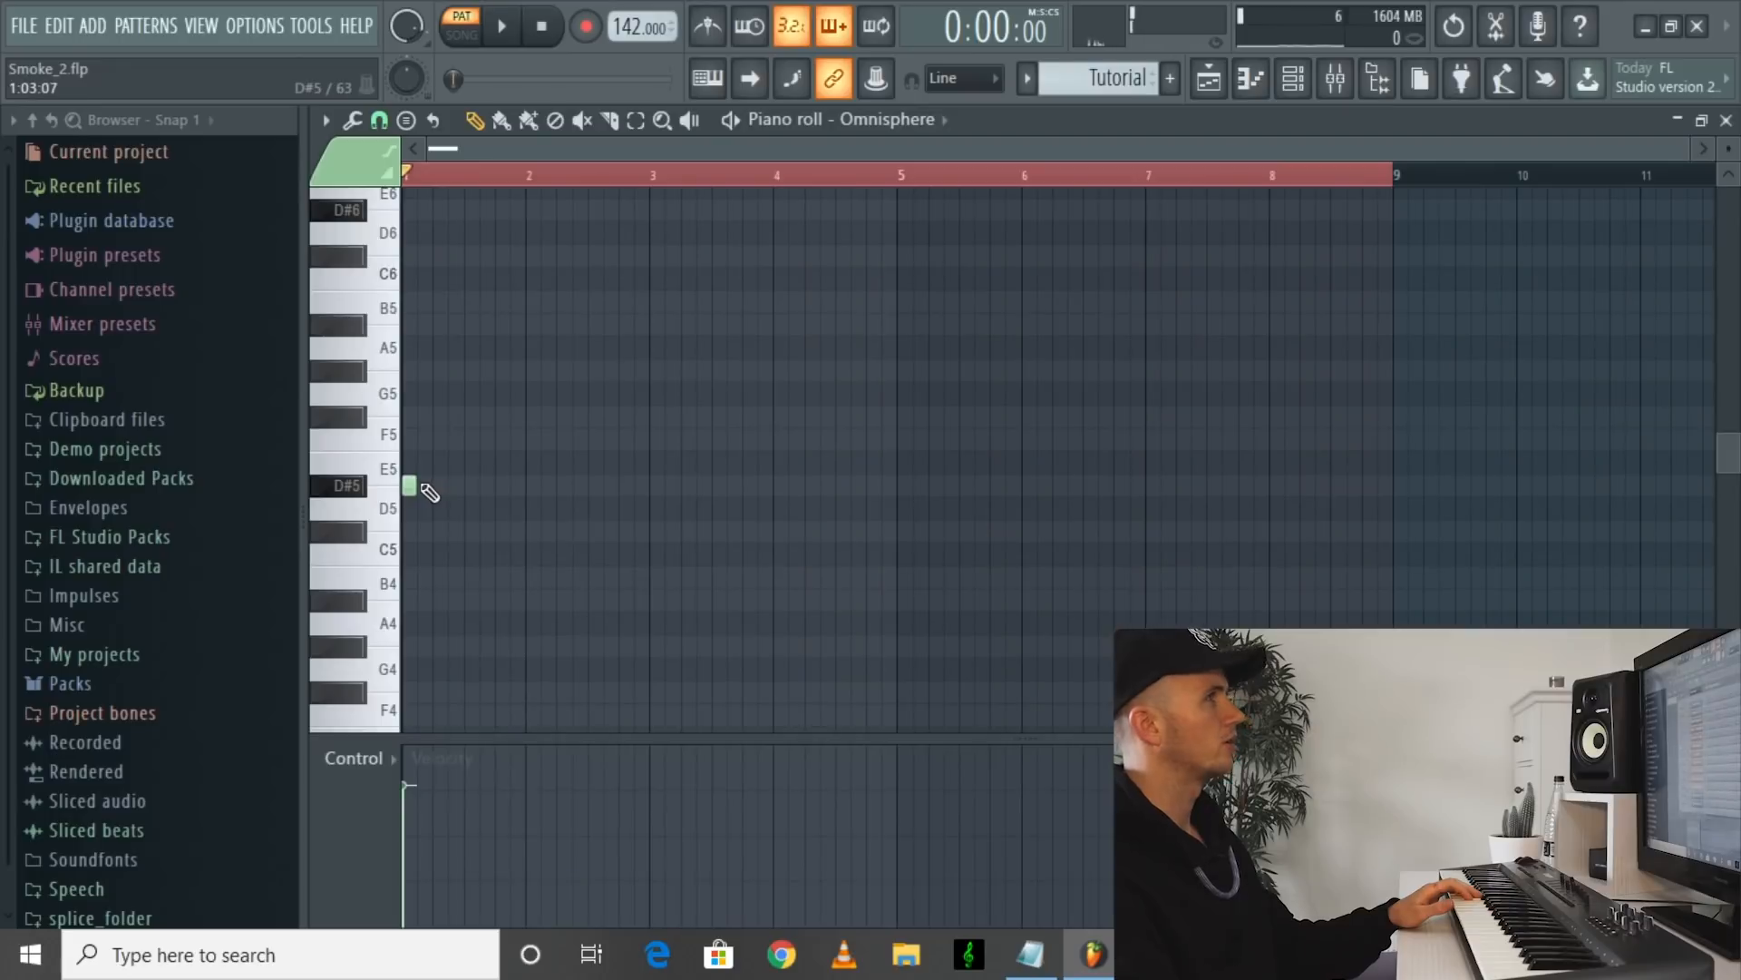
Step: Build a half-bar chord of D#5, F#5 and A#5 at the start of bar 1 and play it back
{"action": "left_click", "coordinate": [420, 485]}
{"action": "mouse_move", "coordinate": [435, 485]}
{"action": "left_mouse_down"}
{"action": "mouse_move", "coordinate": [544, 481]}
{"action": "mouse_move", "coordinate": [464, 478]}
{"action": "left_mouse_up"}
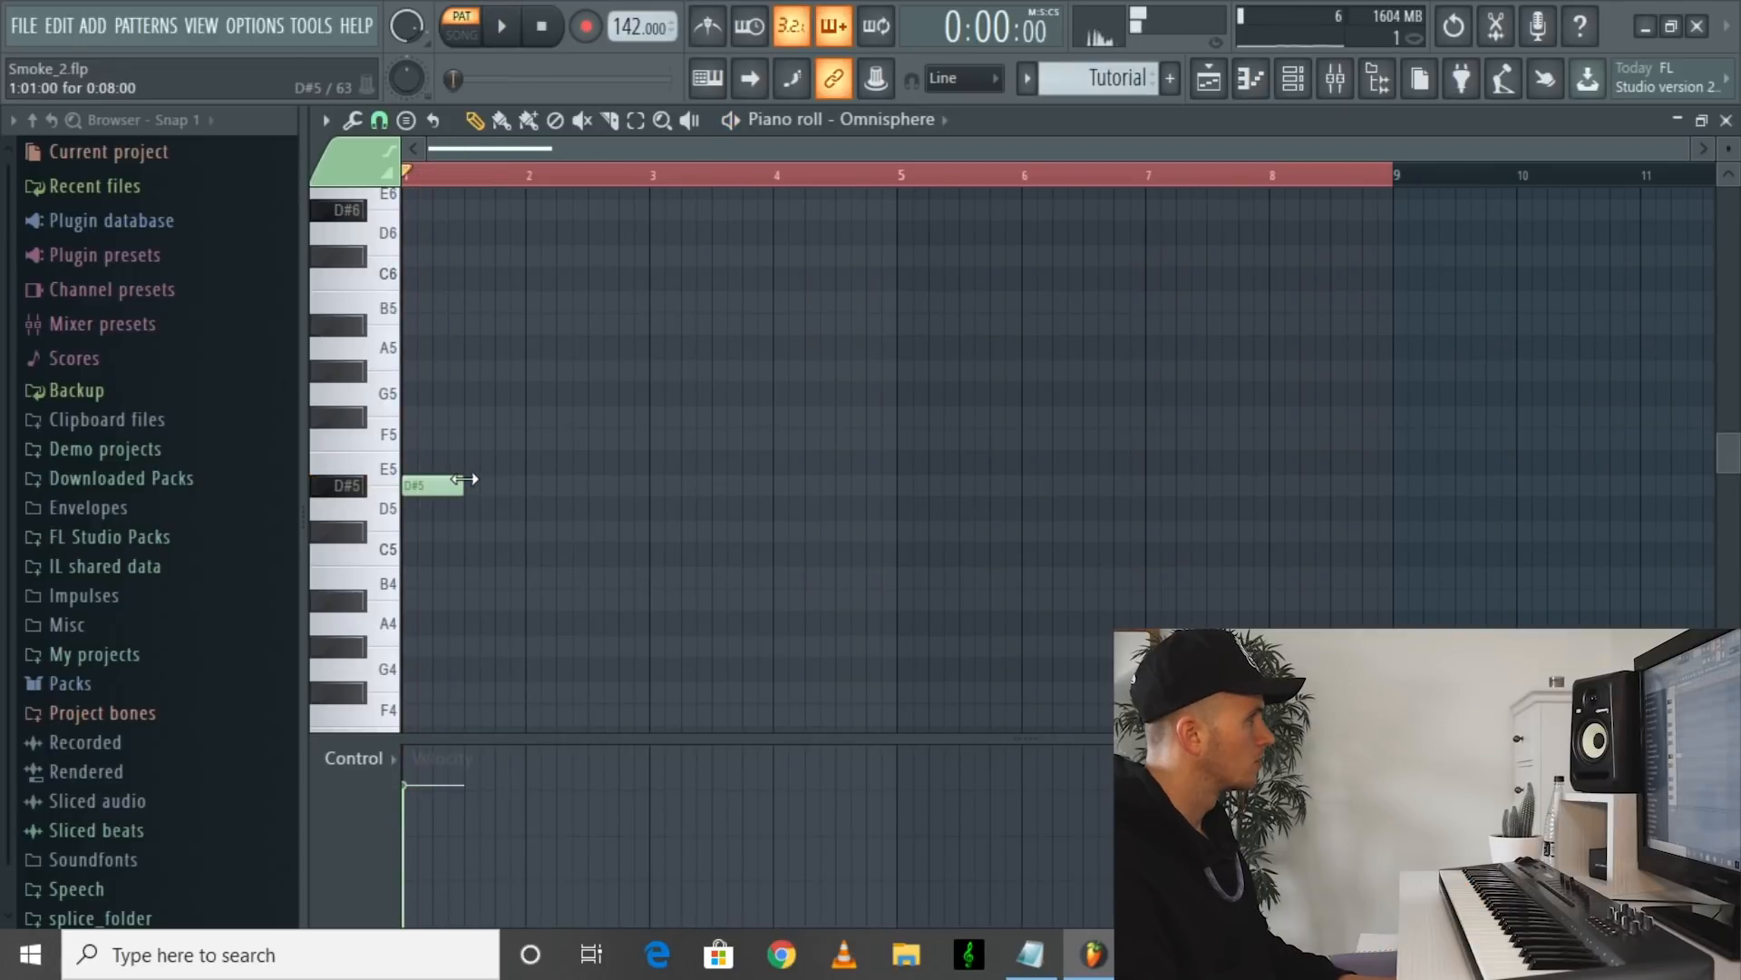
{"action": "left_click", "coordinate": [412, 437]}
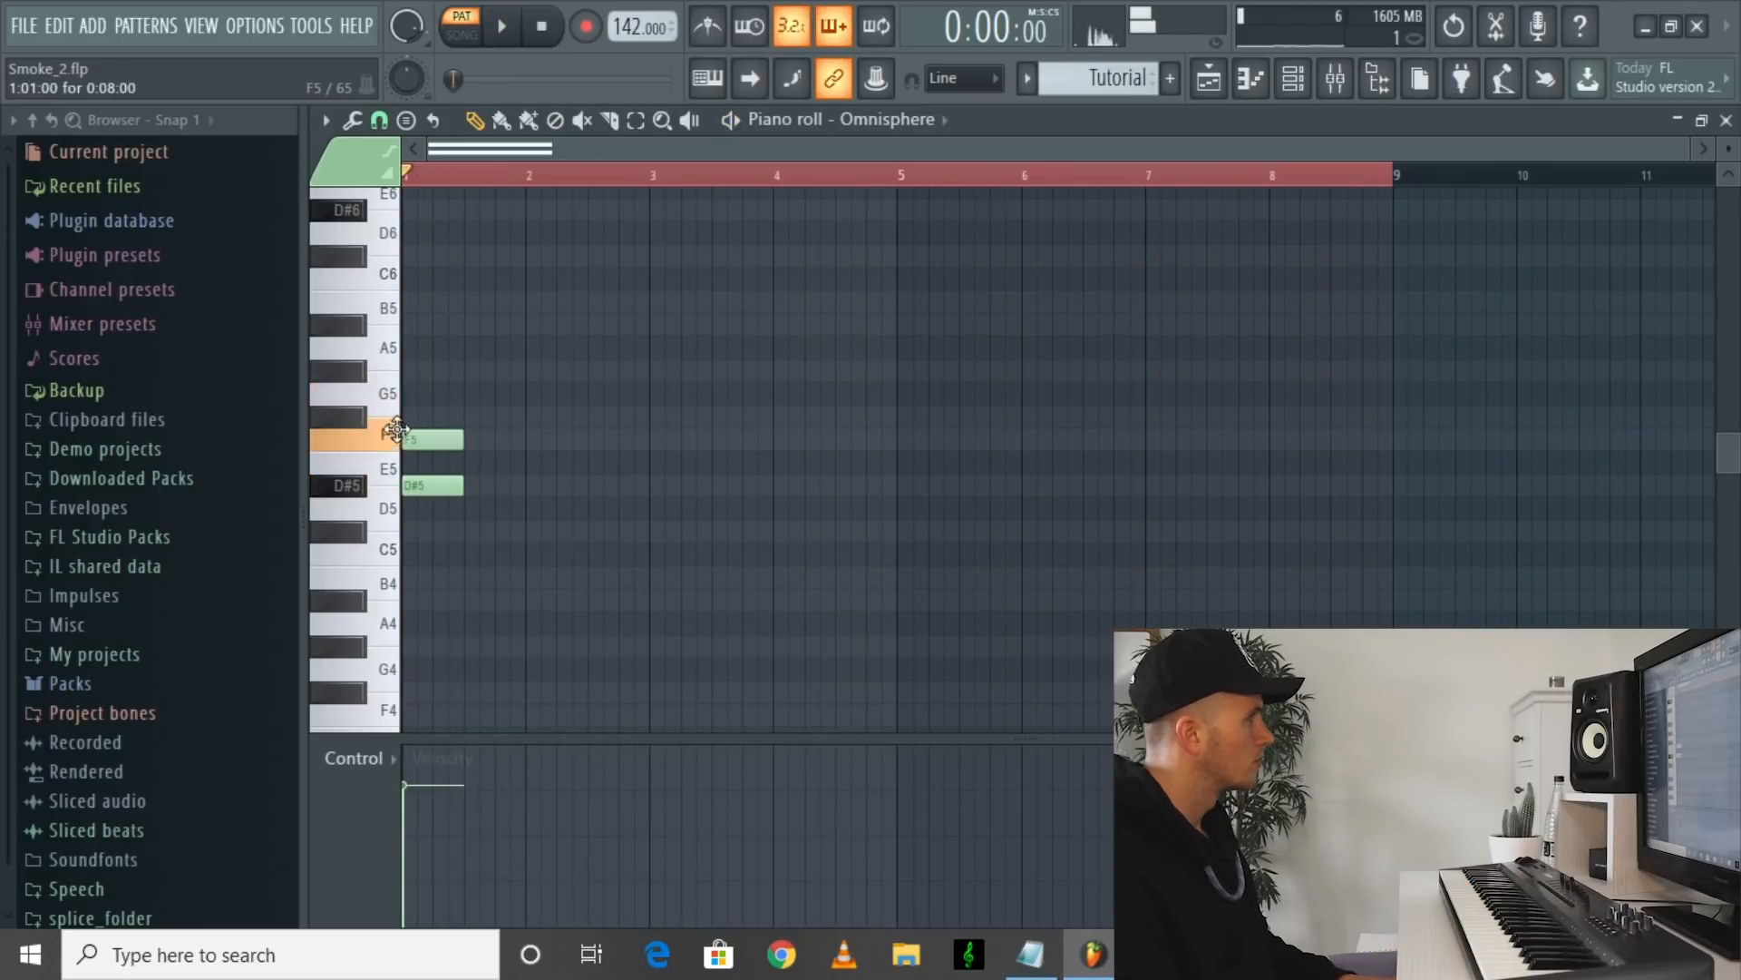
{"action": "left_click_drag", "start_coordinate": [397, 434], "coordinate": [399, 409]}
{"action": "left_click", "coordinate": [431, 370]}
{"action": "key", "text": "space"}
{"action": "key", "text": "space"}
{"action": "key", "text": "ctrl+z"}
{"action": "left_click", "coordinate": [436, 347]}
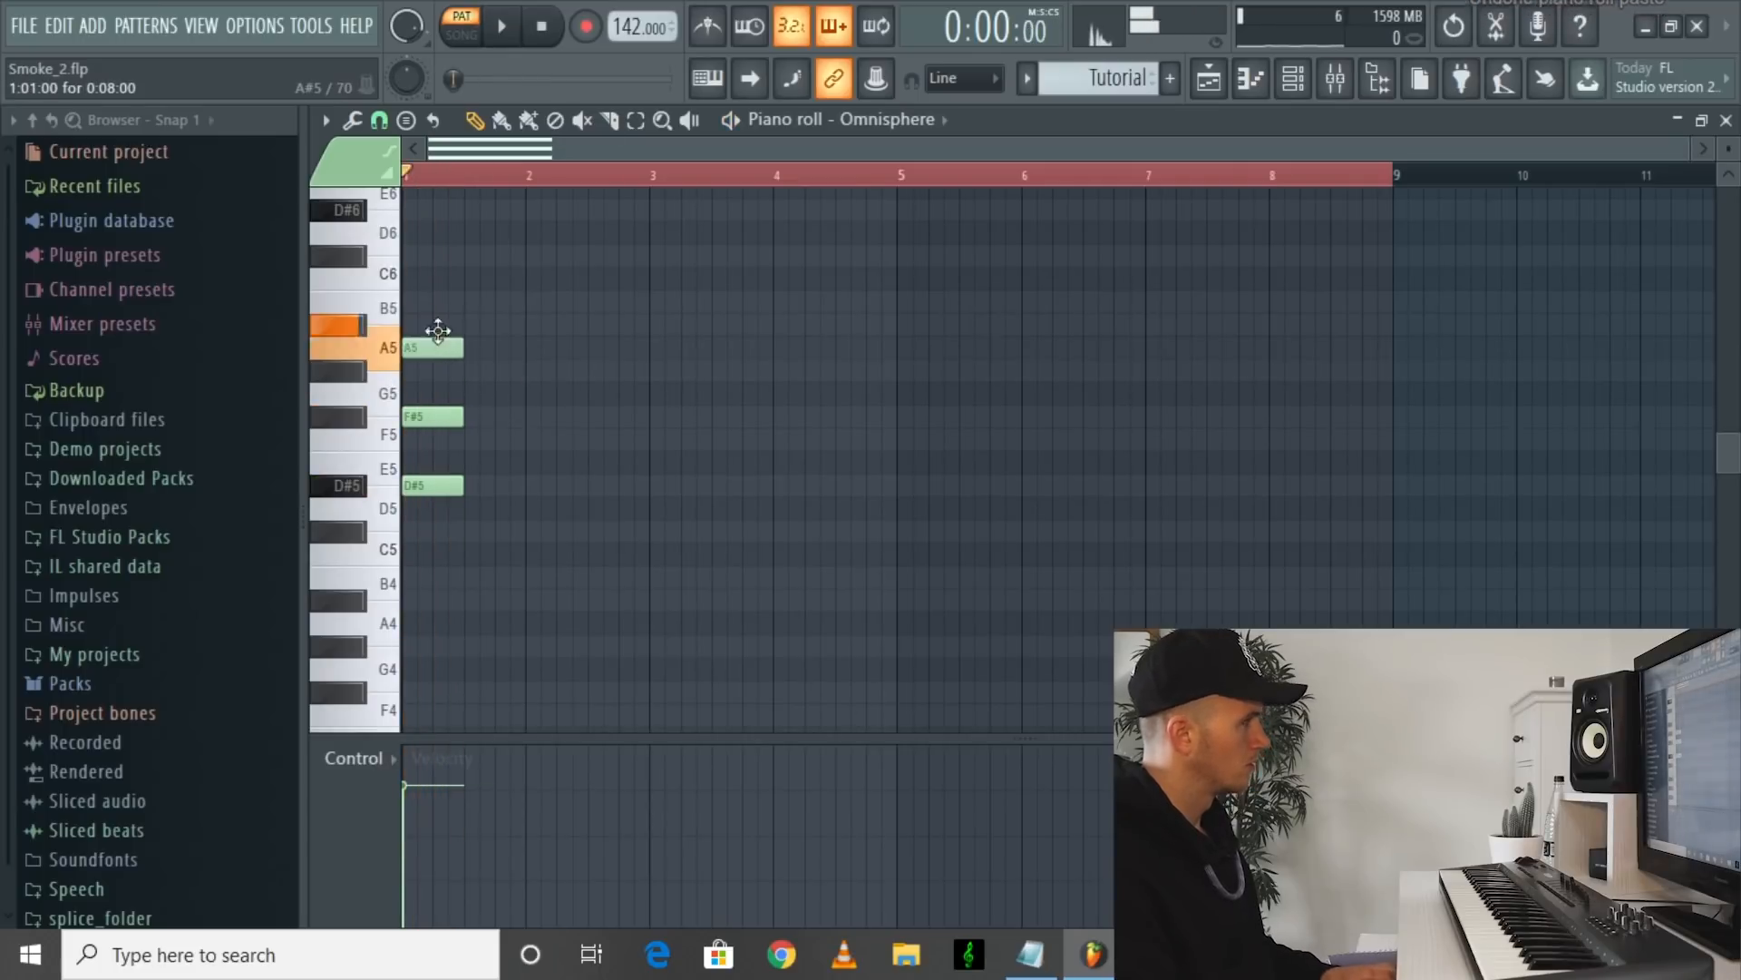
{"action": "left_click_drag", "start_coordinate": [438, 330], "coordinate": [439, 325]}
{"action": "key", "text": "space"}
{"action": "key", "text": "space"}
Step: Add a second half-bar chord of F5, G#5 and A#5 in the second half of bar 1 and play it
{"action": "left_click_drag", "start_coordinate": [487, 475], "coordinate": [481, 442]}
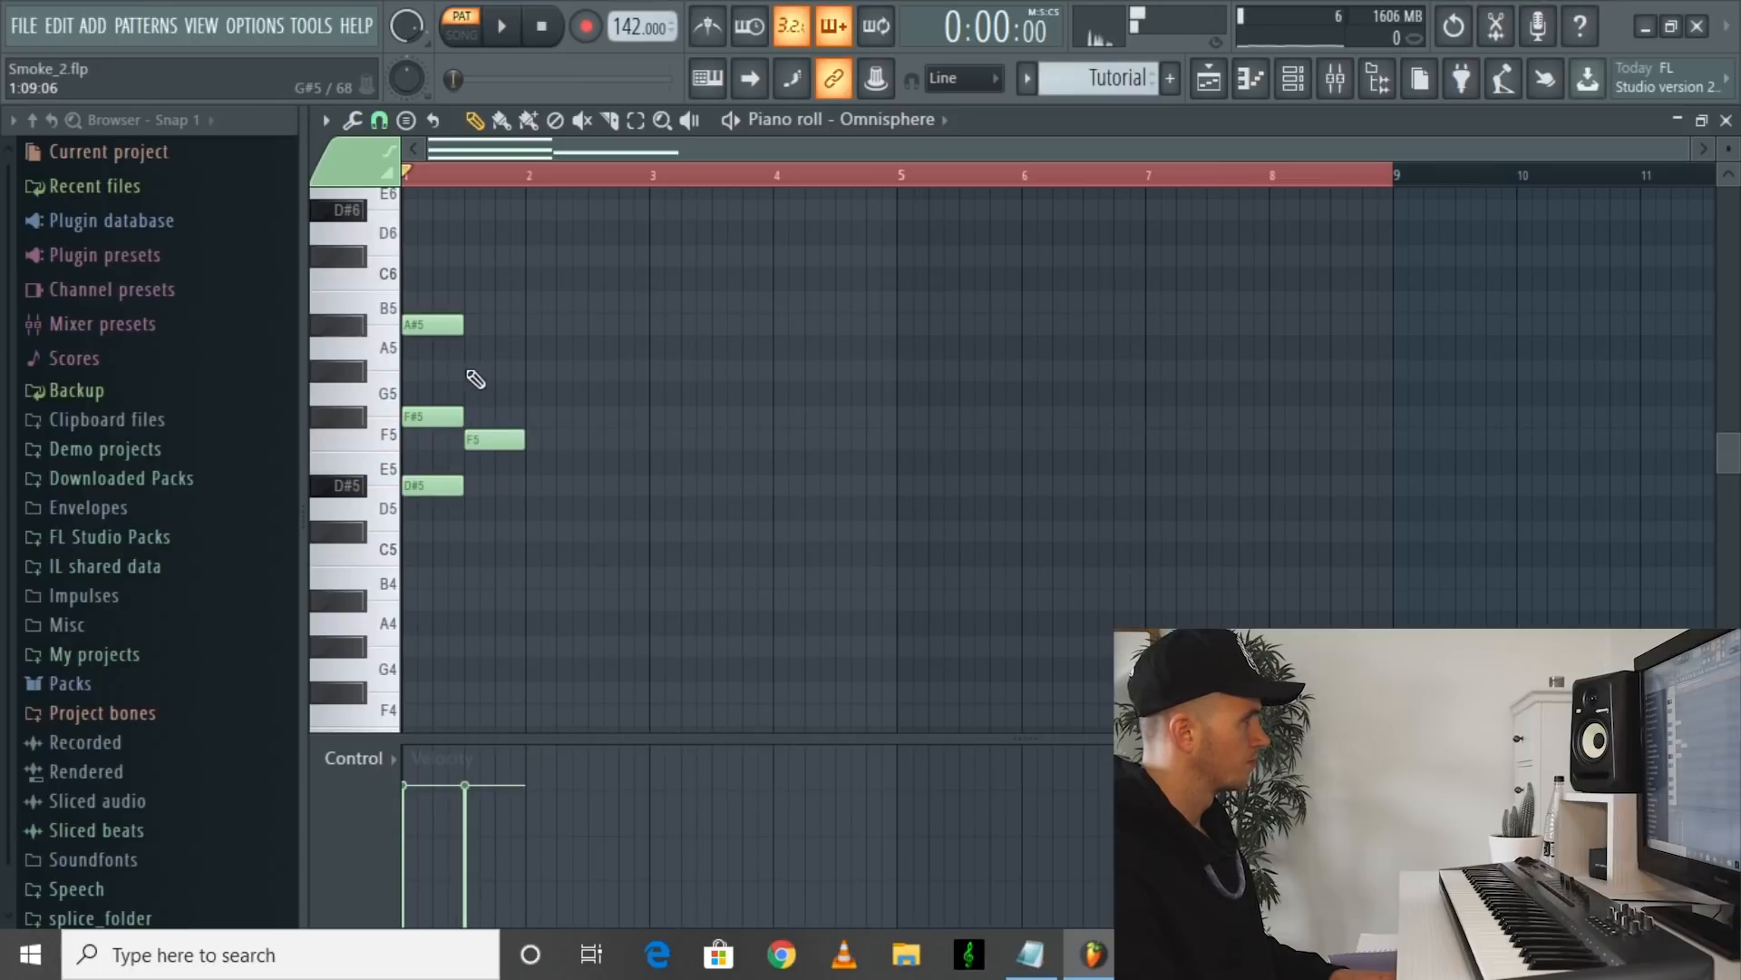
{"action": "left_click", "coordinate": [481, 306]}
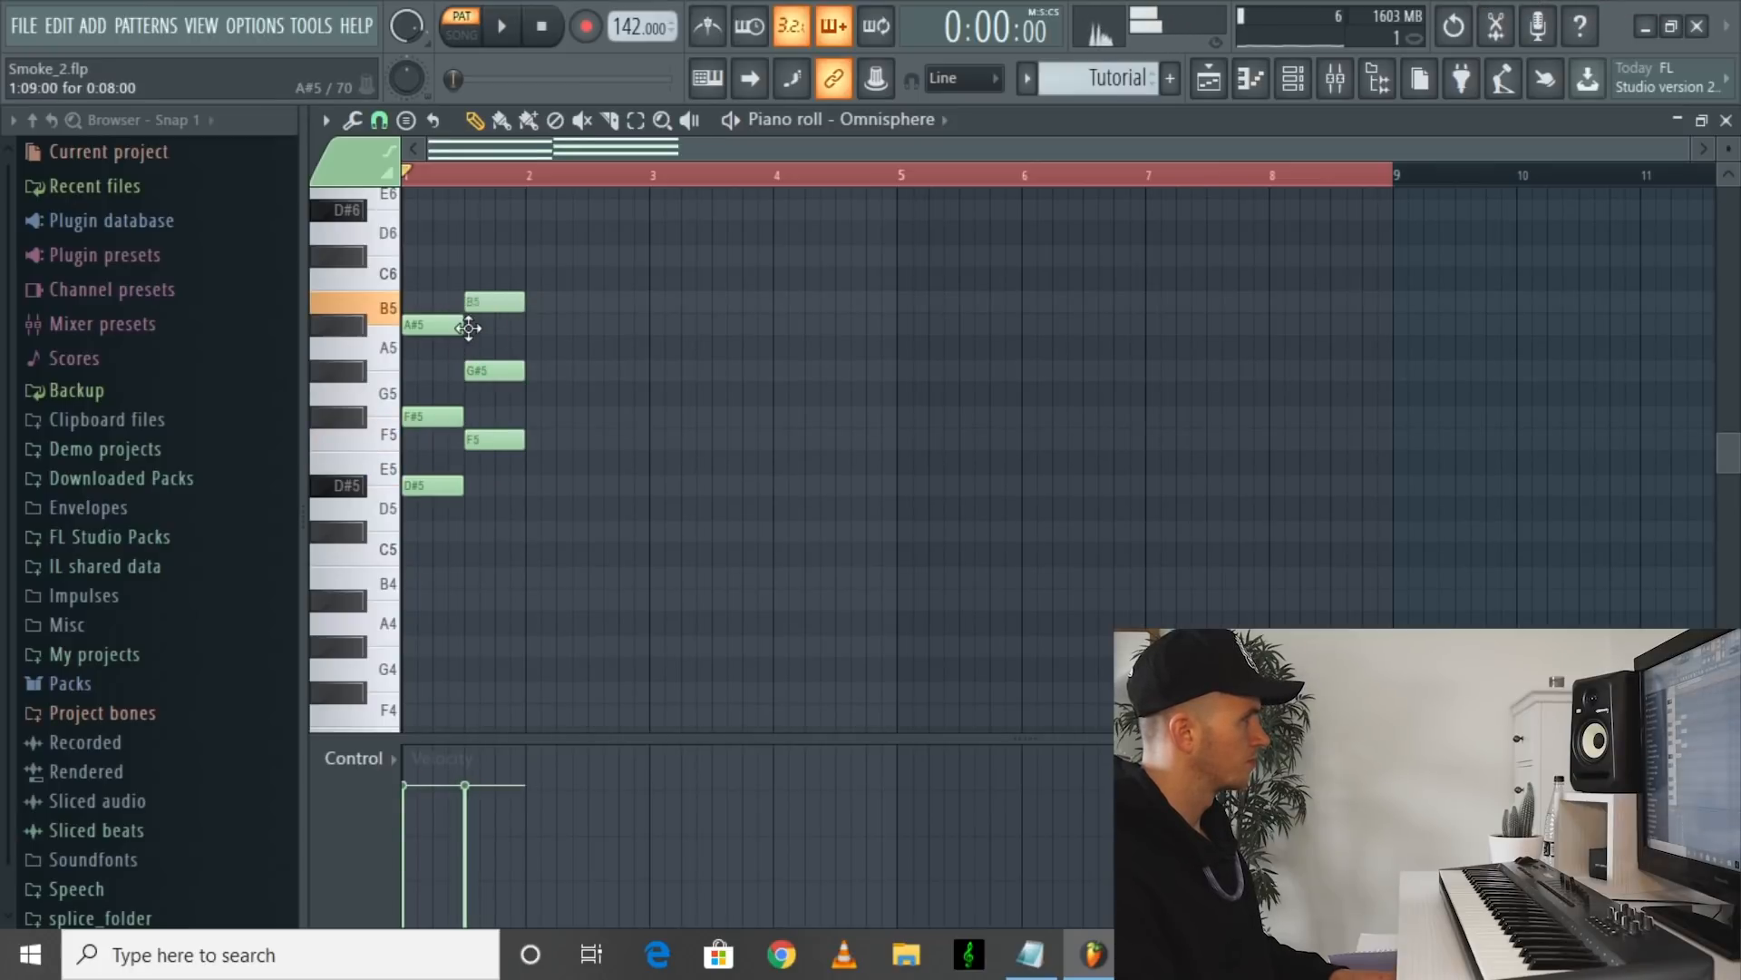
{"action": "left_click_drag", "start_coordinate": [468, 327], "coordinate": [476, 338]}
{"action": "key", "text": "space"}
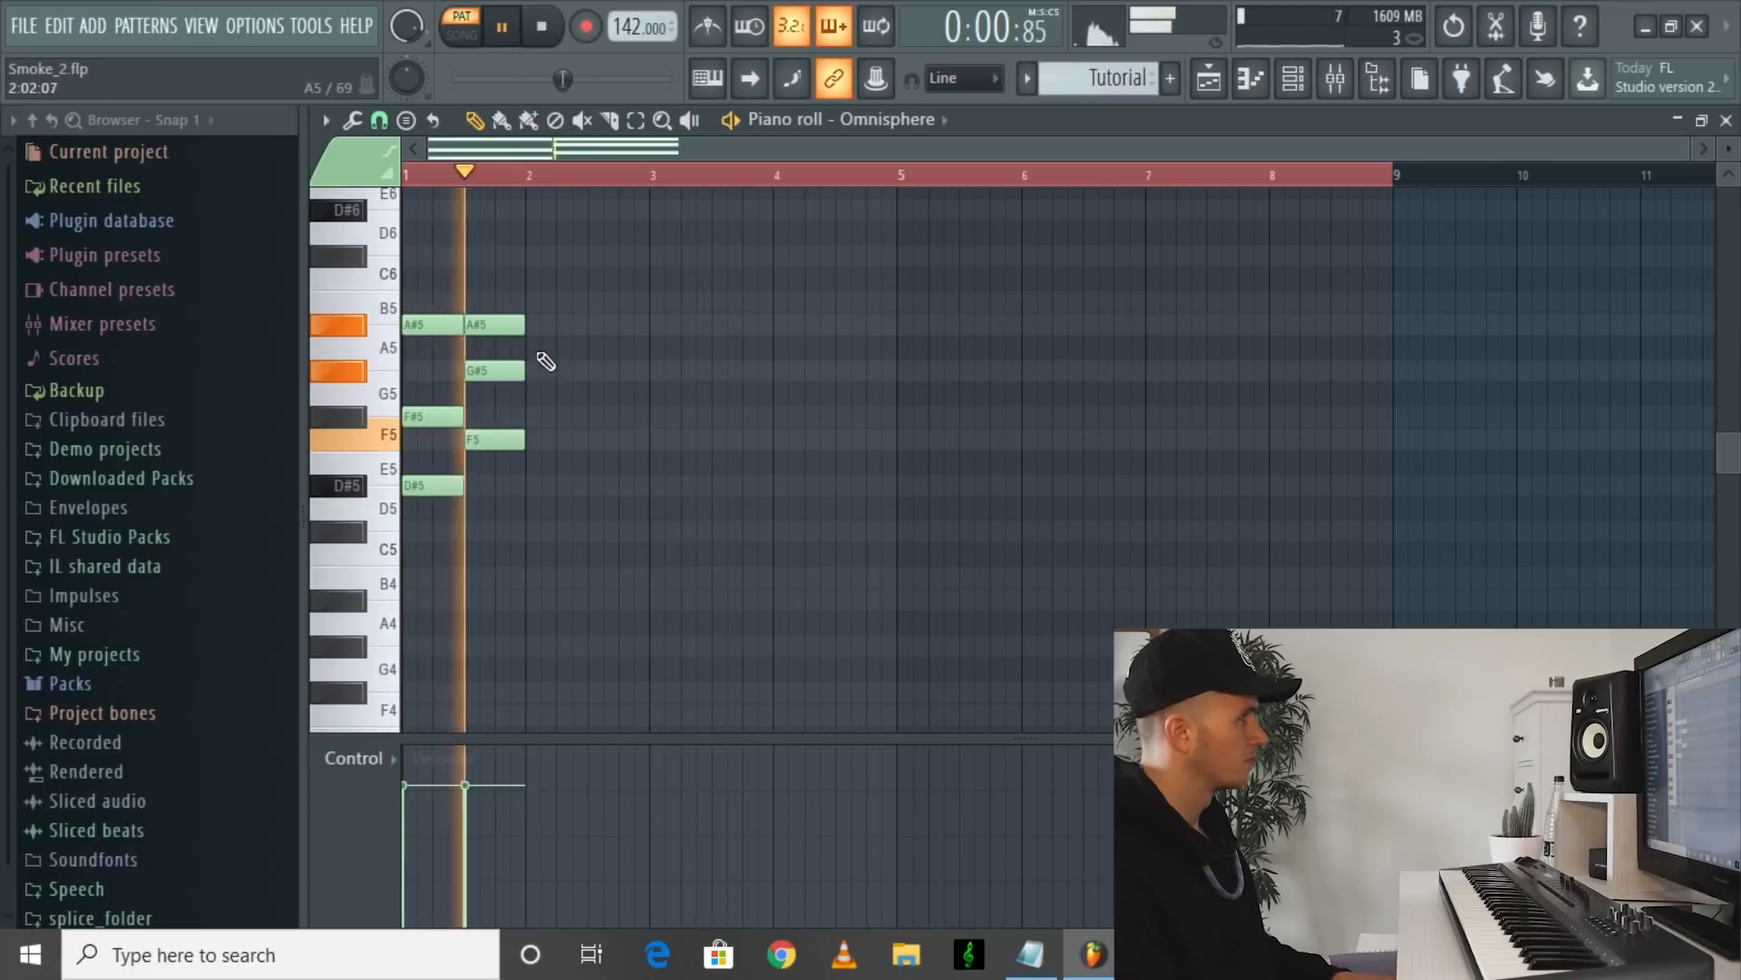
Step: Add a third chord of F#5, G#5 and B5 lasting all of bar 2 and play the progression
{"action": "left_click_drag", "start_coordinate": [535, 439], "coordinate": [532, 410]}
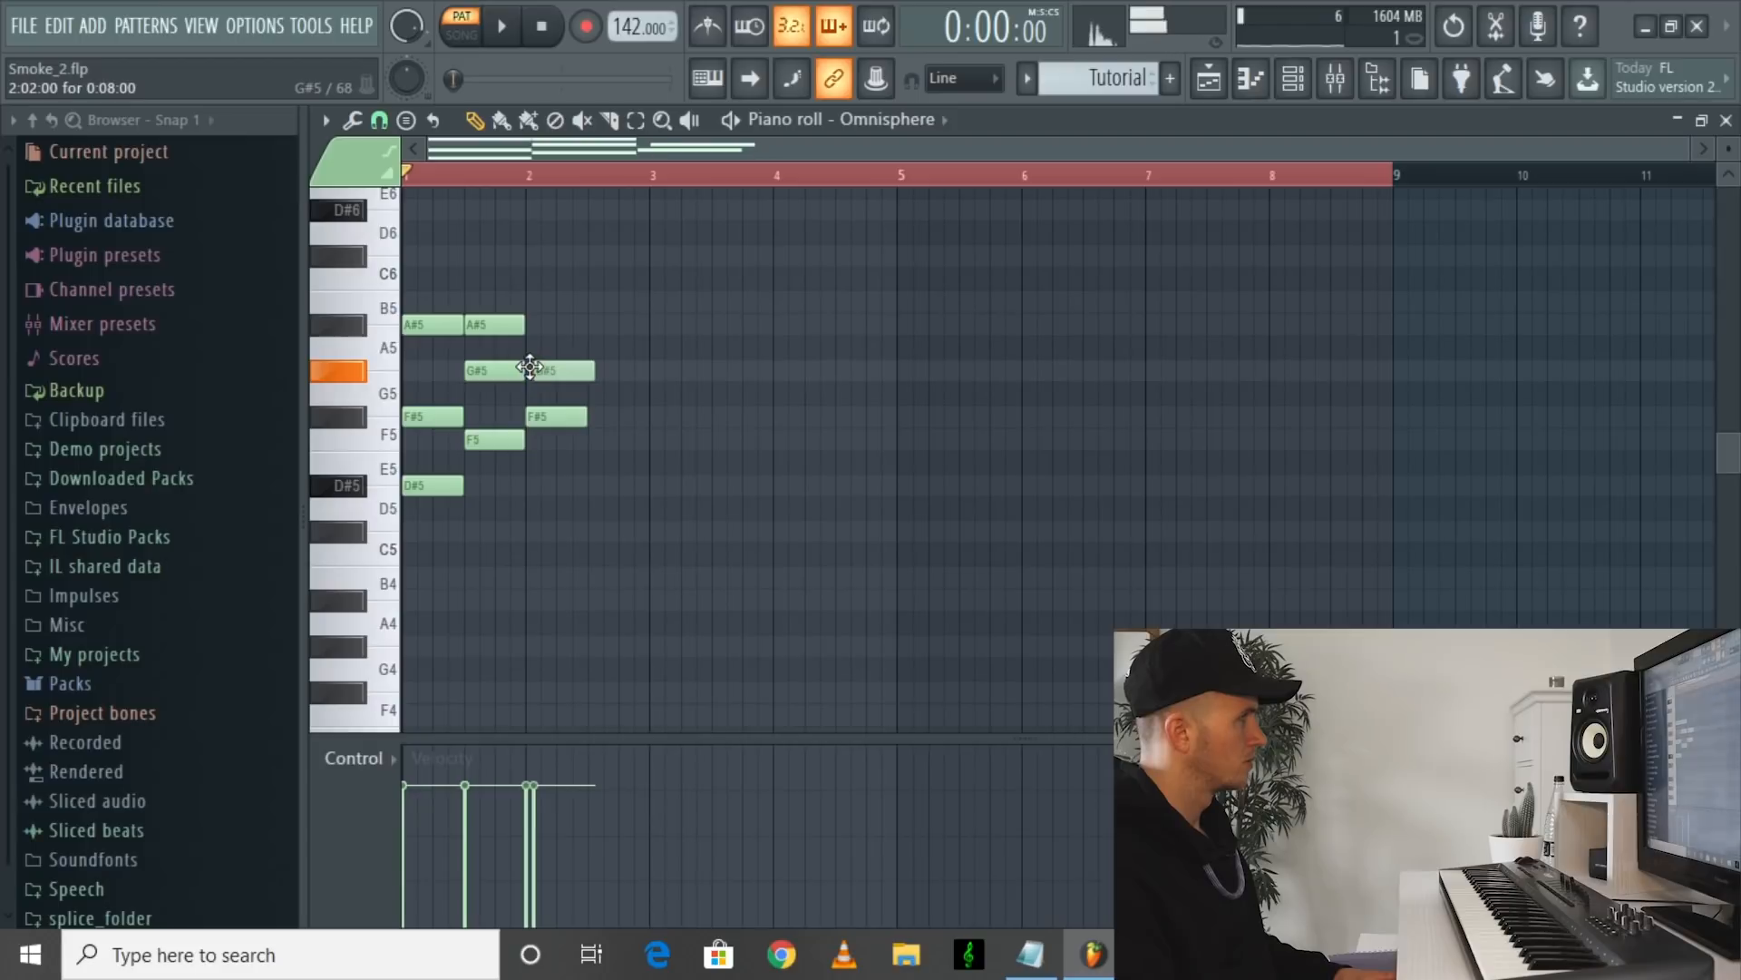
{"action": "mouse_move", "coordinate": [547, 333]}
{"action": "left_mouse_down"}
{"action": "mouse_move", "coordinate": [537, 255]}
{"action": "mouse_move", "coordinate": [529, 312]}
{"action": "left_mouse_up"}
{"action": "left_click_drag", "start_coordinate": [660, 310], "coordinate": [647, 308]}
{"action": "key", "text": "space"}
{"action": "left_click_drag", "start_coordinate": [581, 375], "coordinate": [644, 422]}
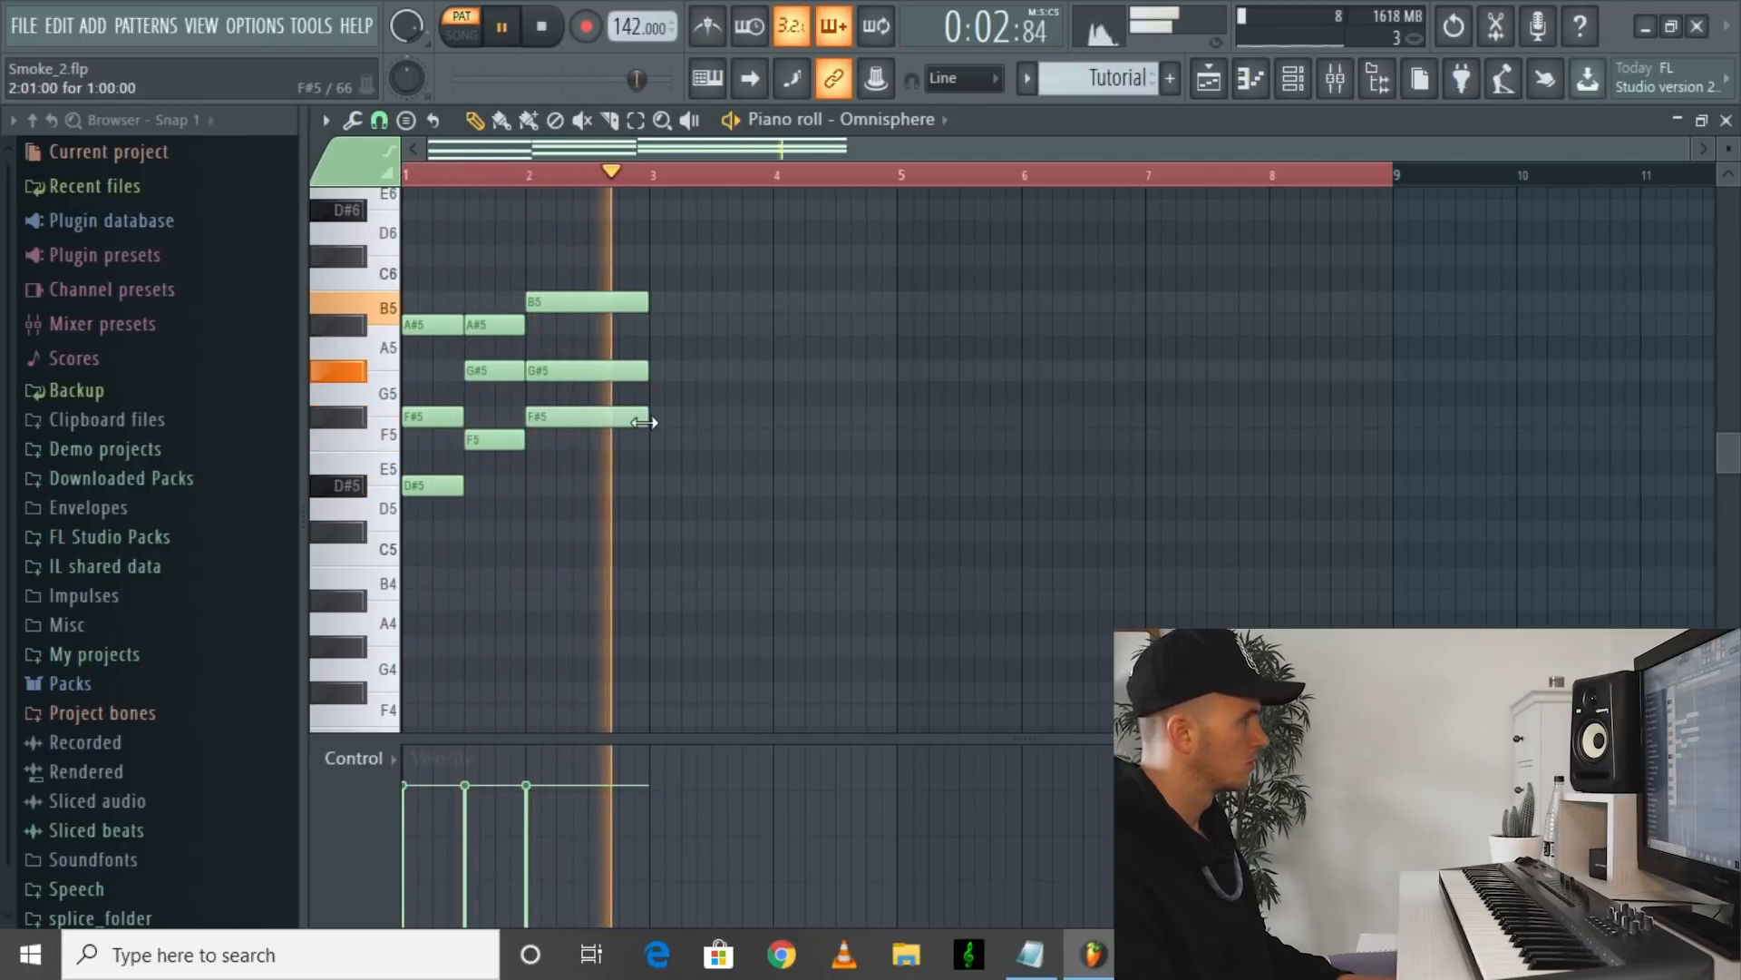
{"action": "key", "text": "space"}
Step: Duplicate the chords into bars 3–4, split the last chord in half, raise its final F#5 to A#5, and play the result
{"action": "key", "text": "ctrl+a"}
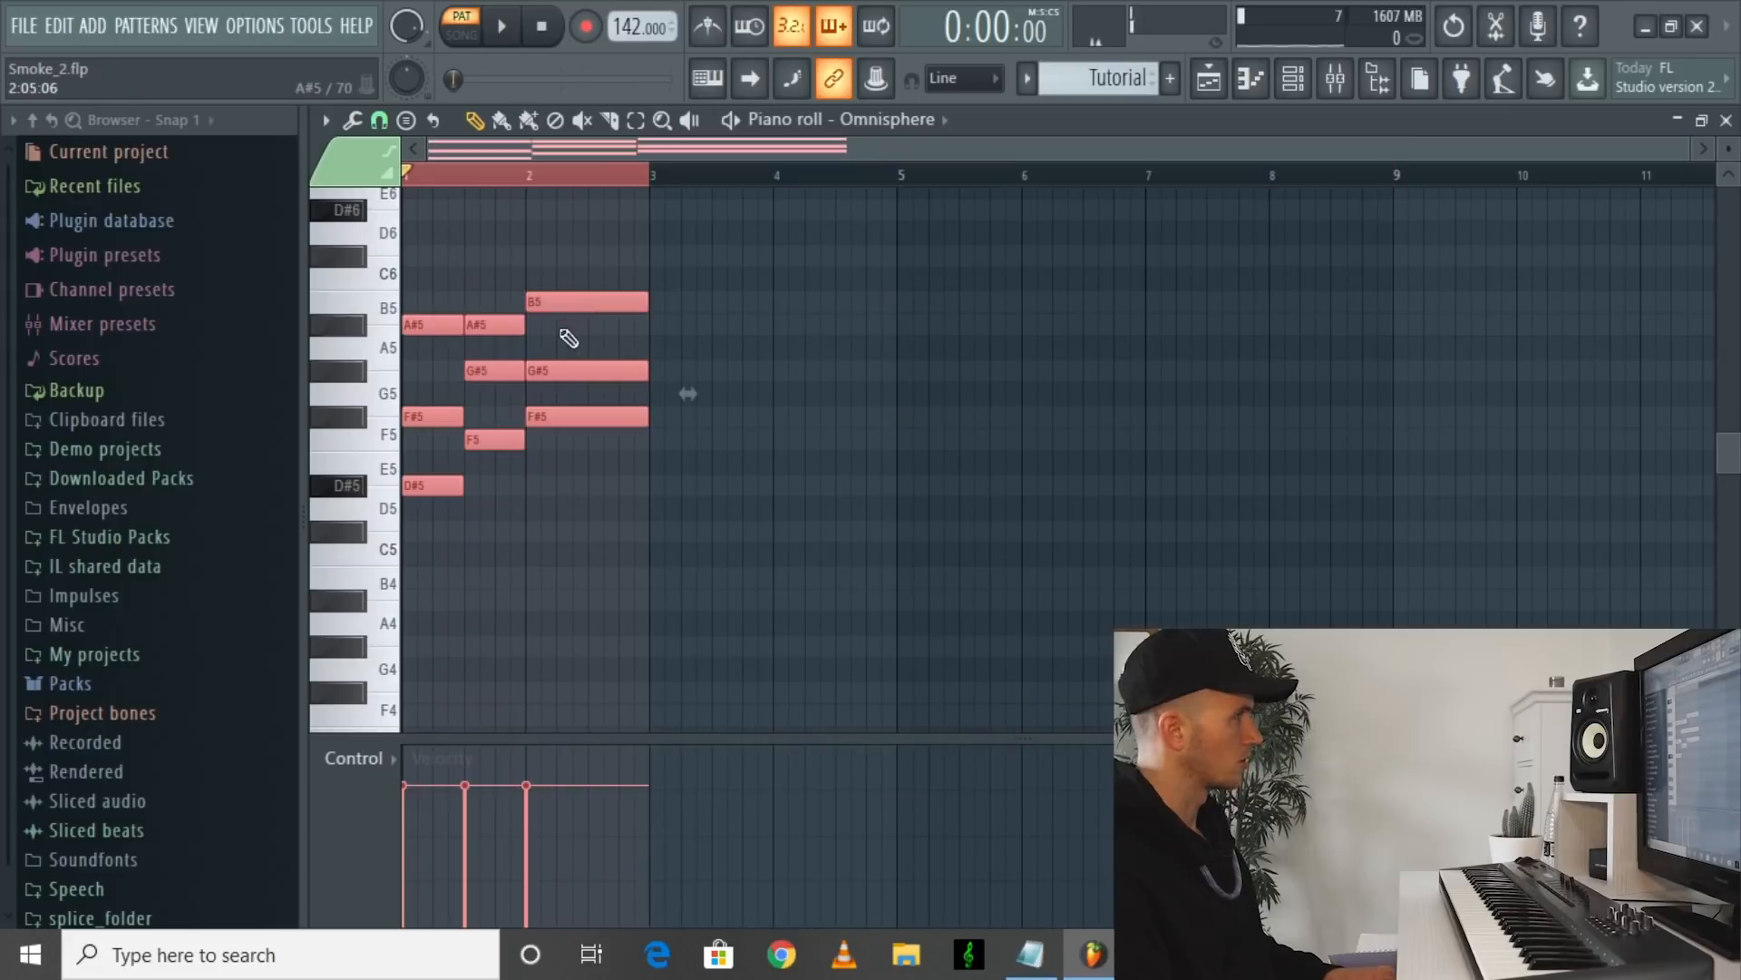
{"action": "key", "text": "ctrl+b"}
{"action": "key", "text": "b"}
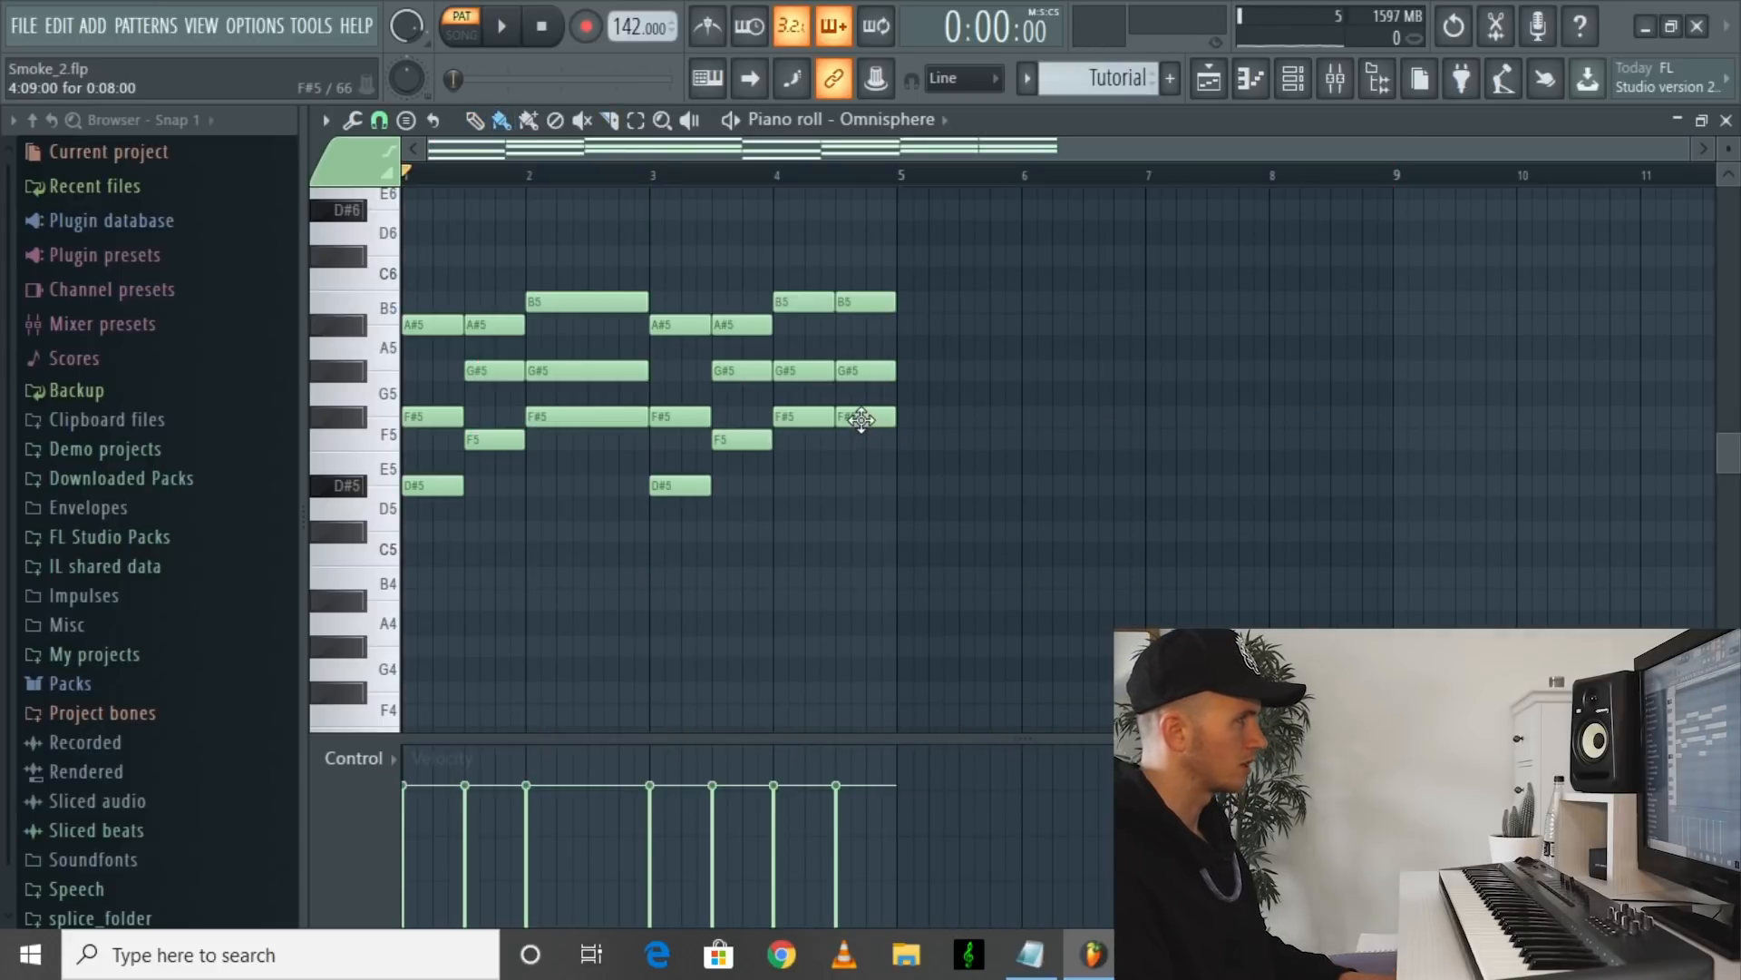
{"action": "left_click_drag", "start_coordinate": [860, 419], "coordinate": [868, 336]}
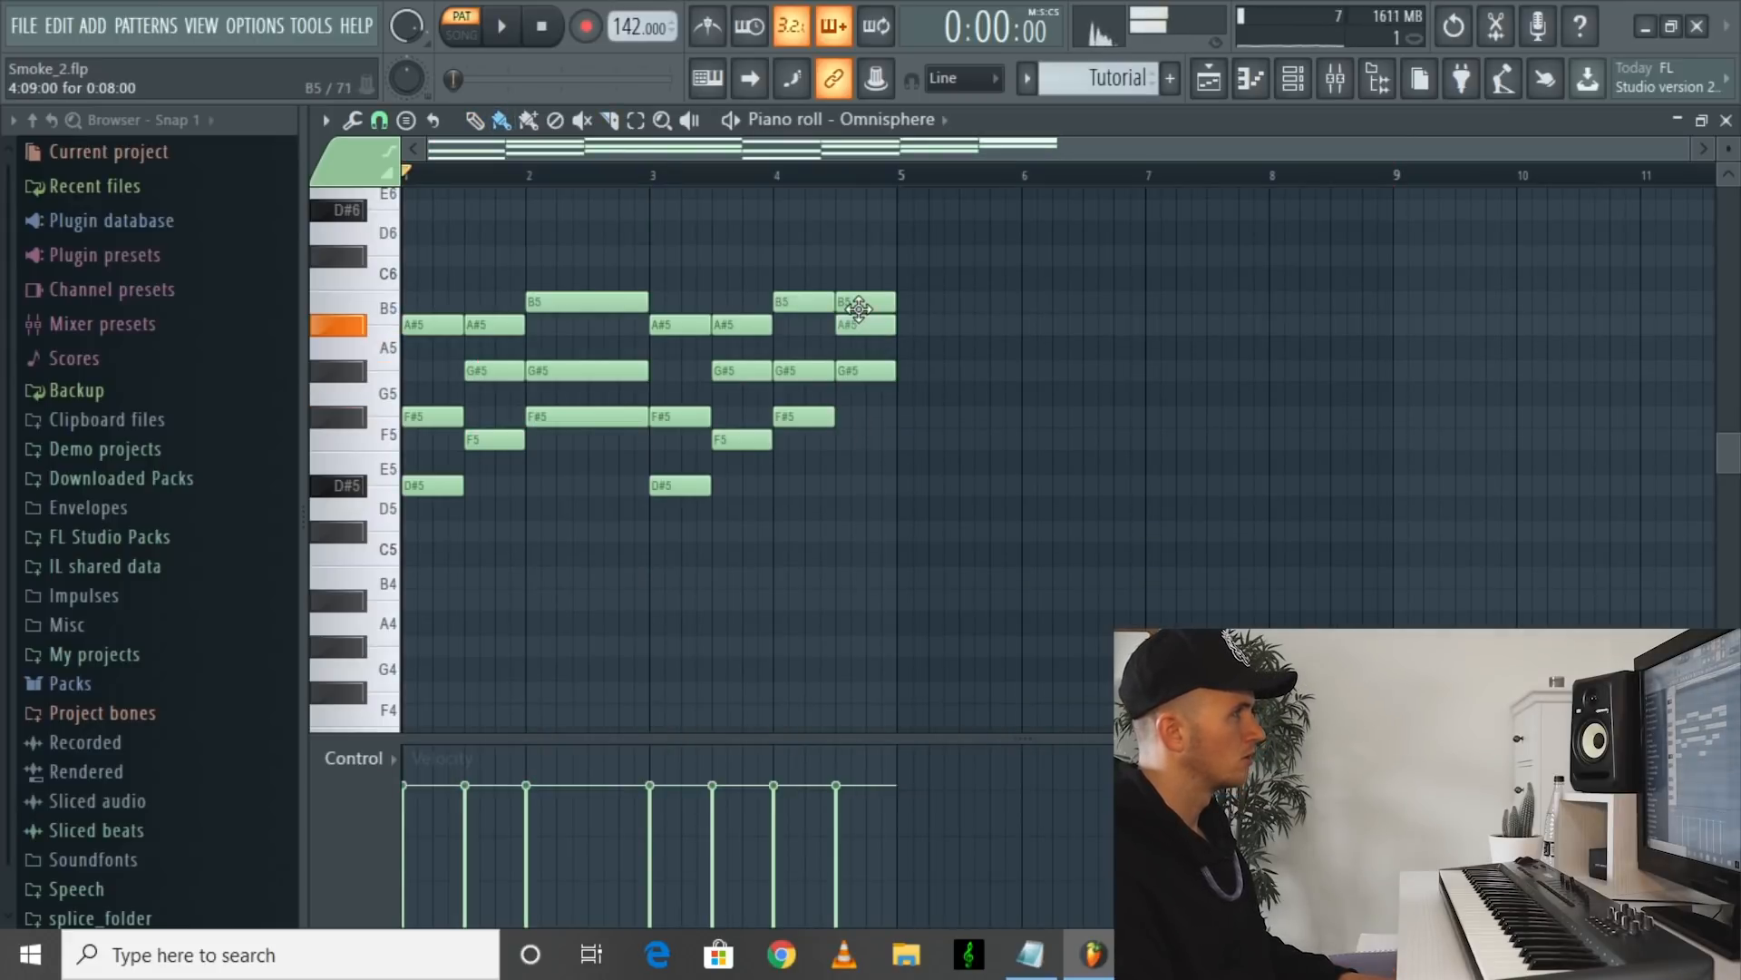
{"action": "key", "text": "space"}
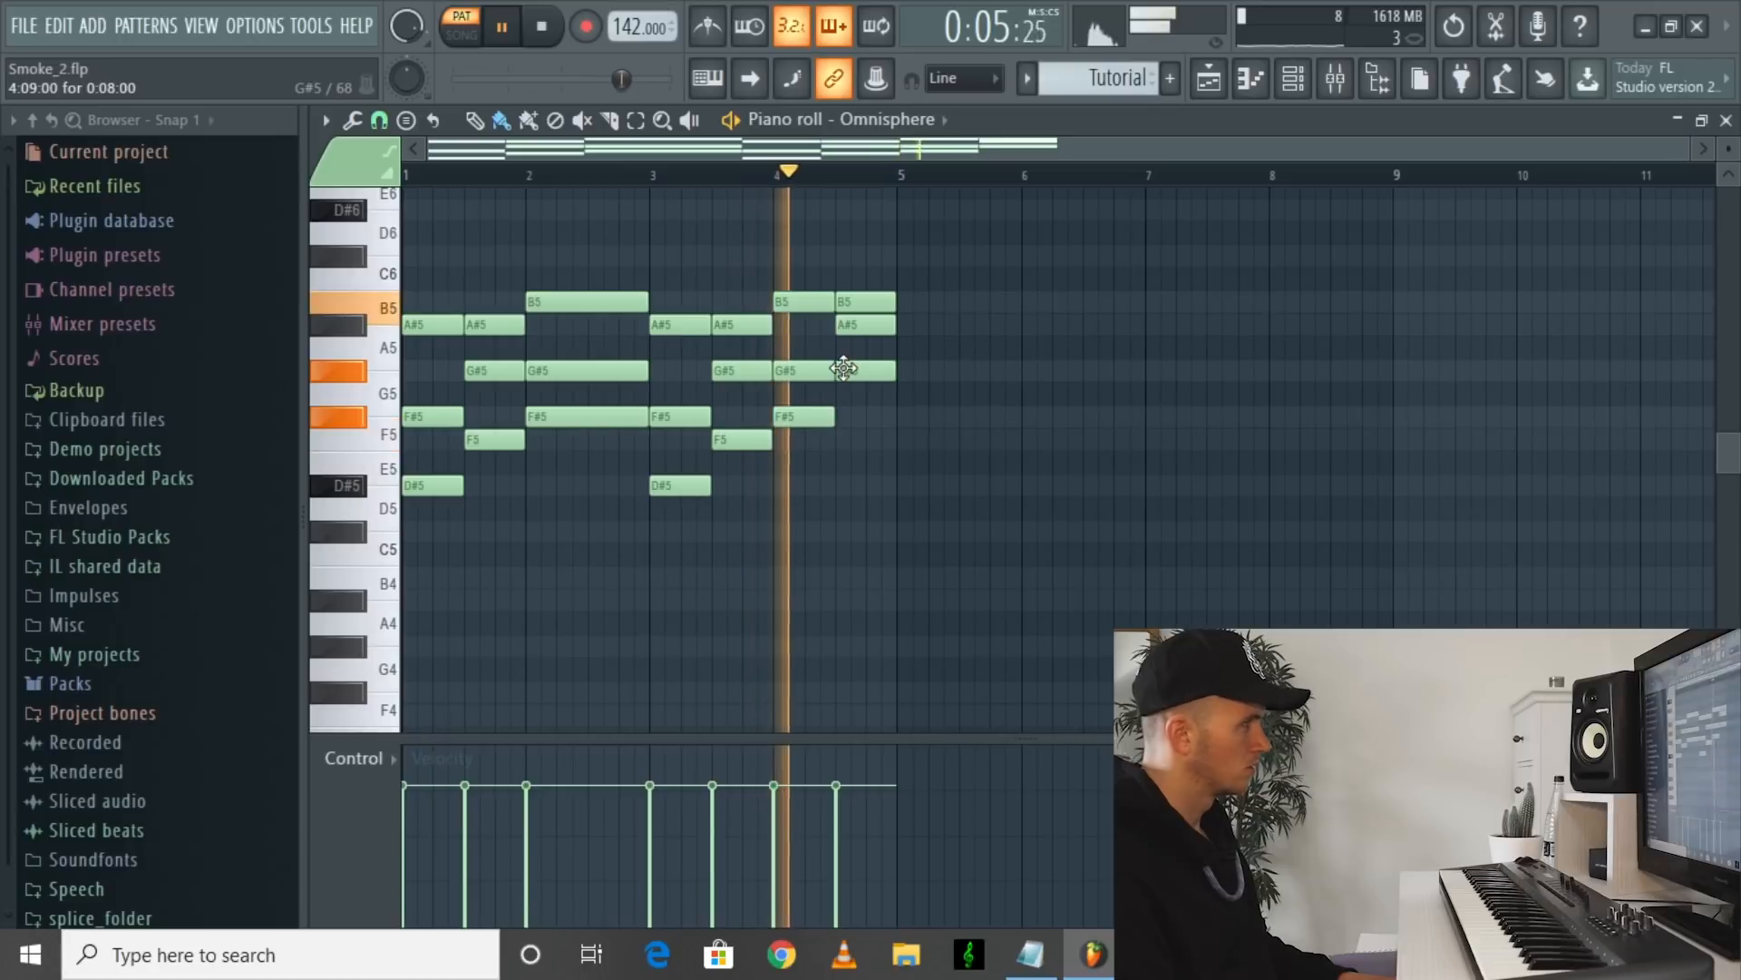
{"action": "key", "text": "space"}
Step: Duplicate the four-bar progression into bars 5–8, slightly randomize the note velocities and play it through
{"action": "key", "text": "ctrl+a"}
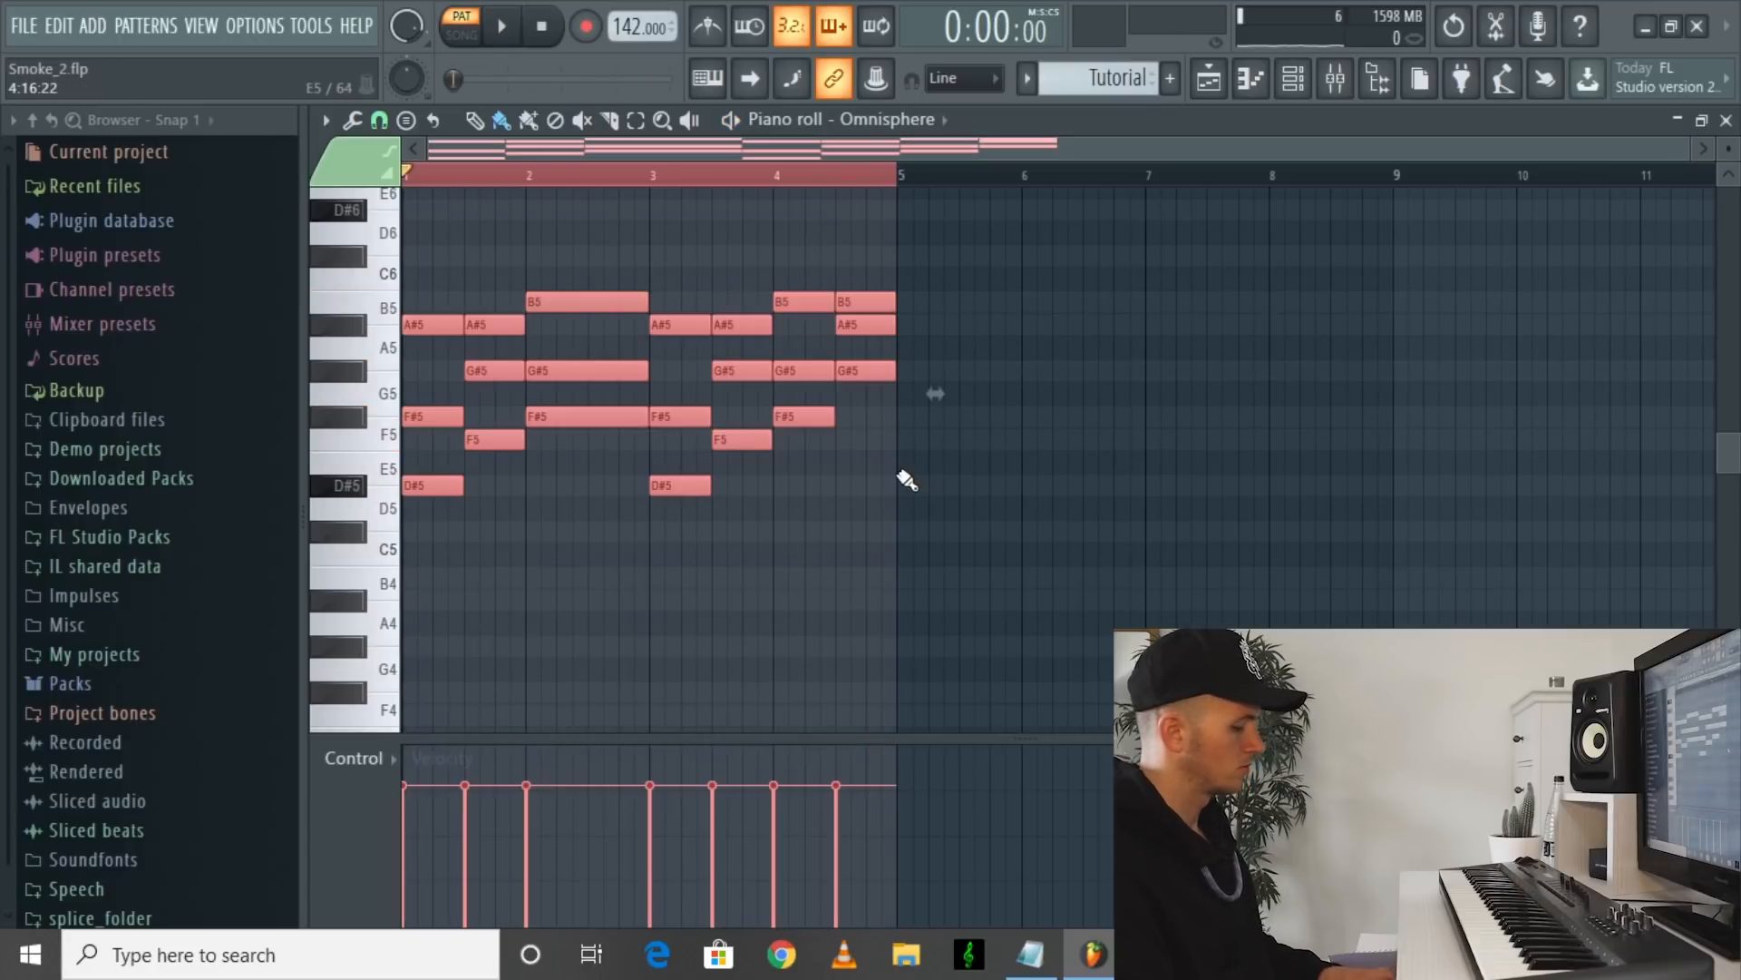
{"action": "key", "text": "alt+r"}
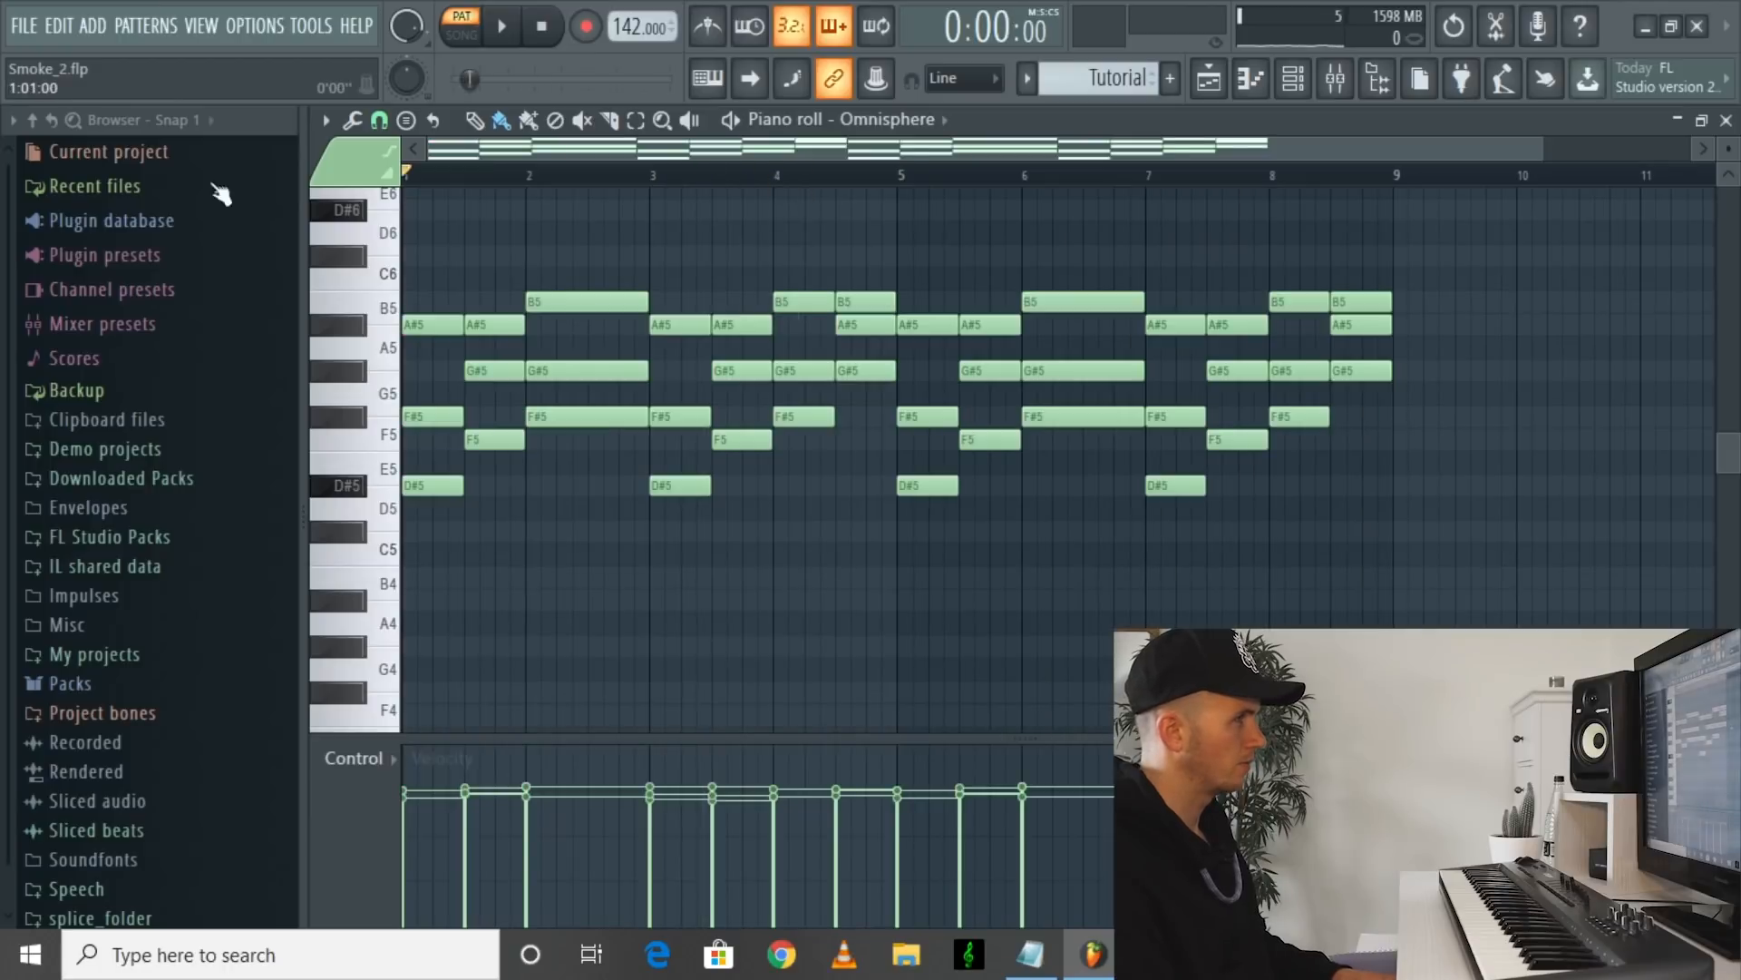
{"action": "key", "text": "space"}
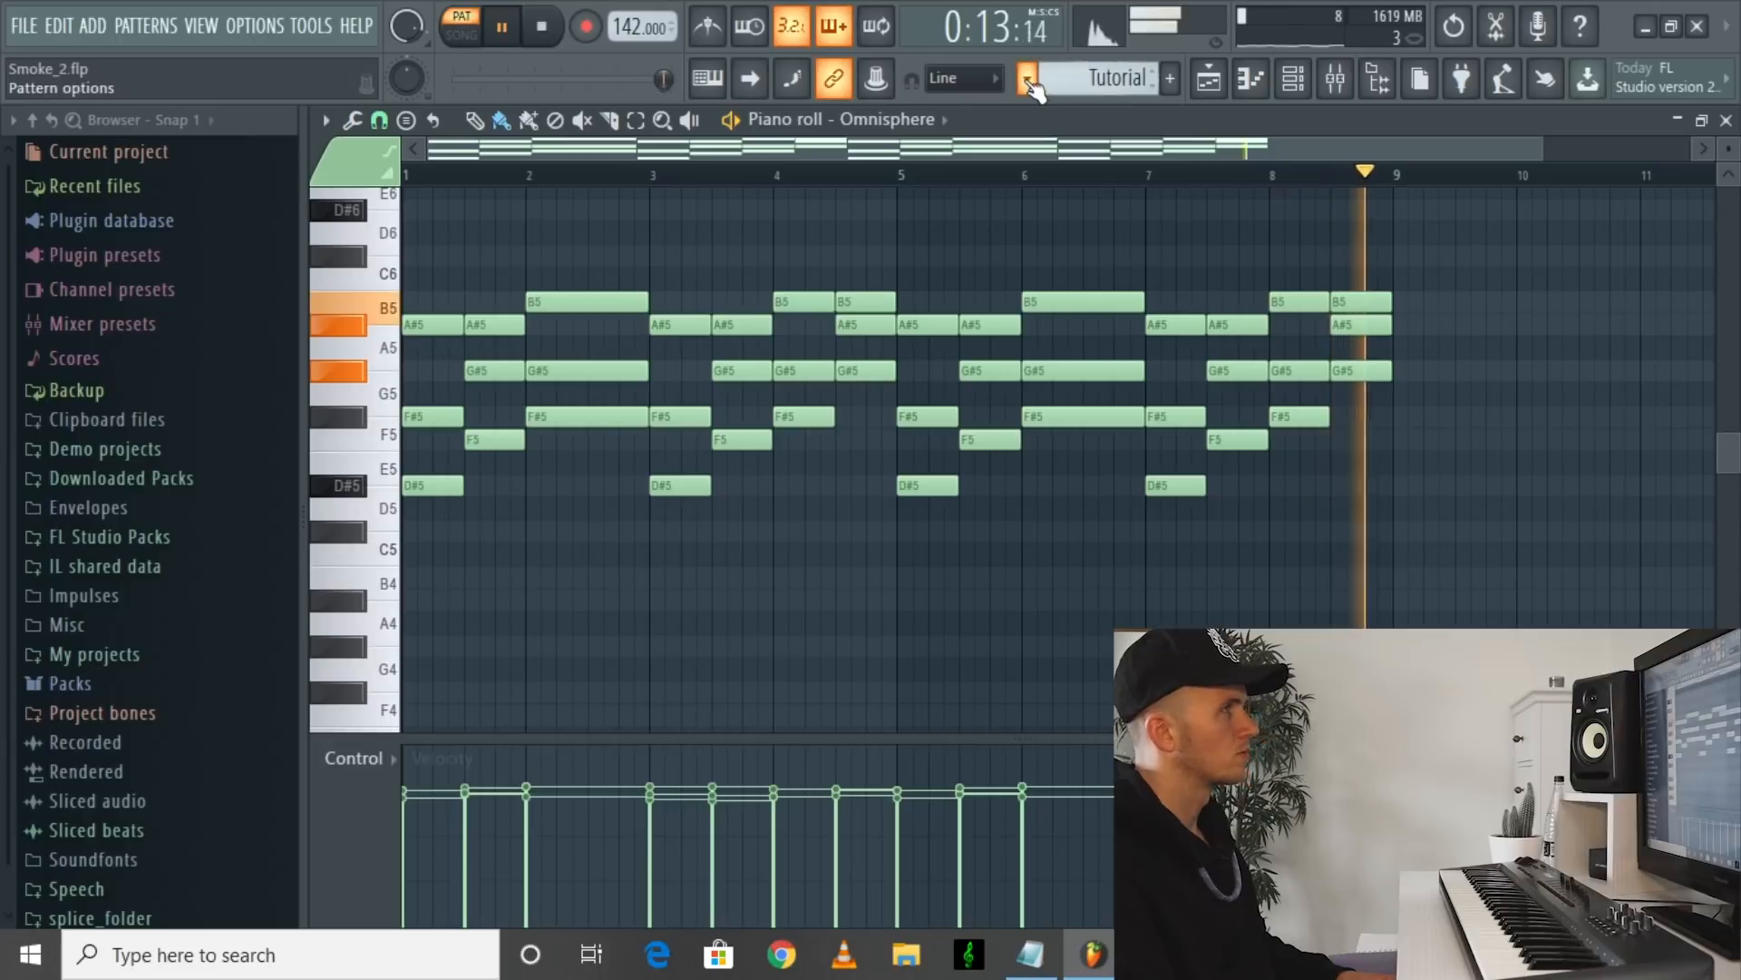
{"action": "key", "text": "space"}
Step: In Omnisphere #2, enter the chords' lowest notes D#5, F5, F#5 and G#5 across eight bars at reduced velocity and play both layers
{"action": "key", "text": "ctrl+z"}
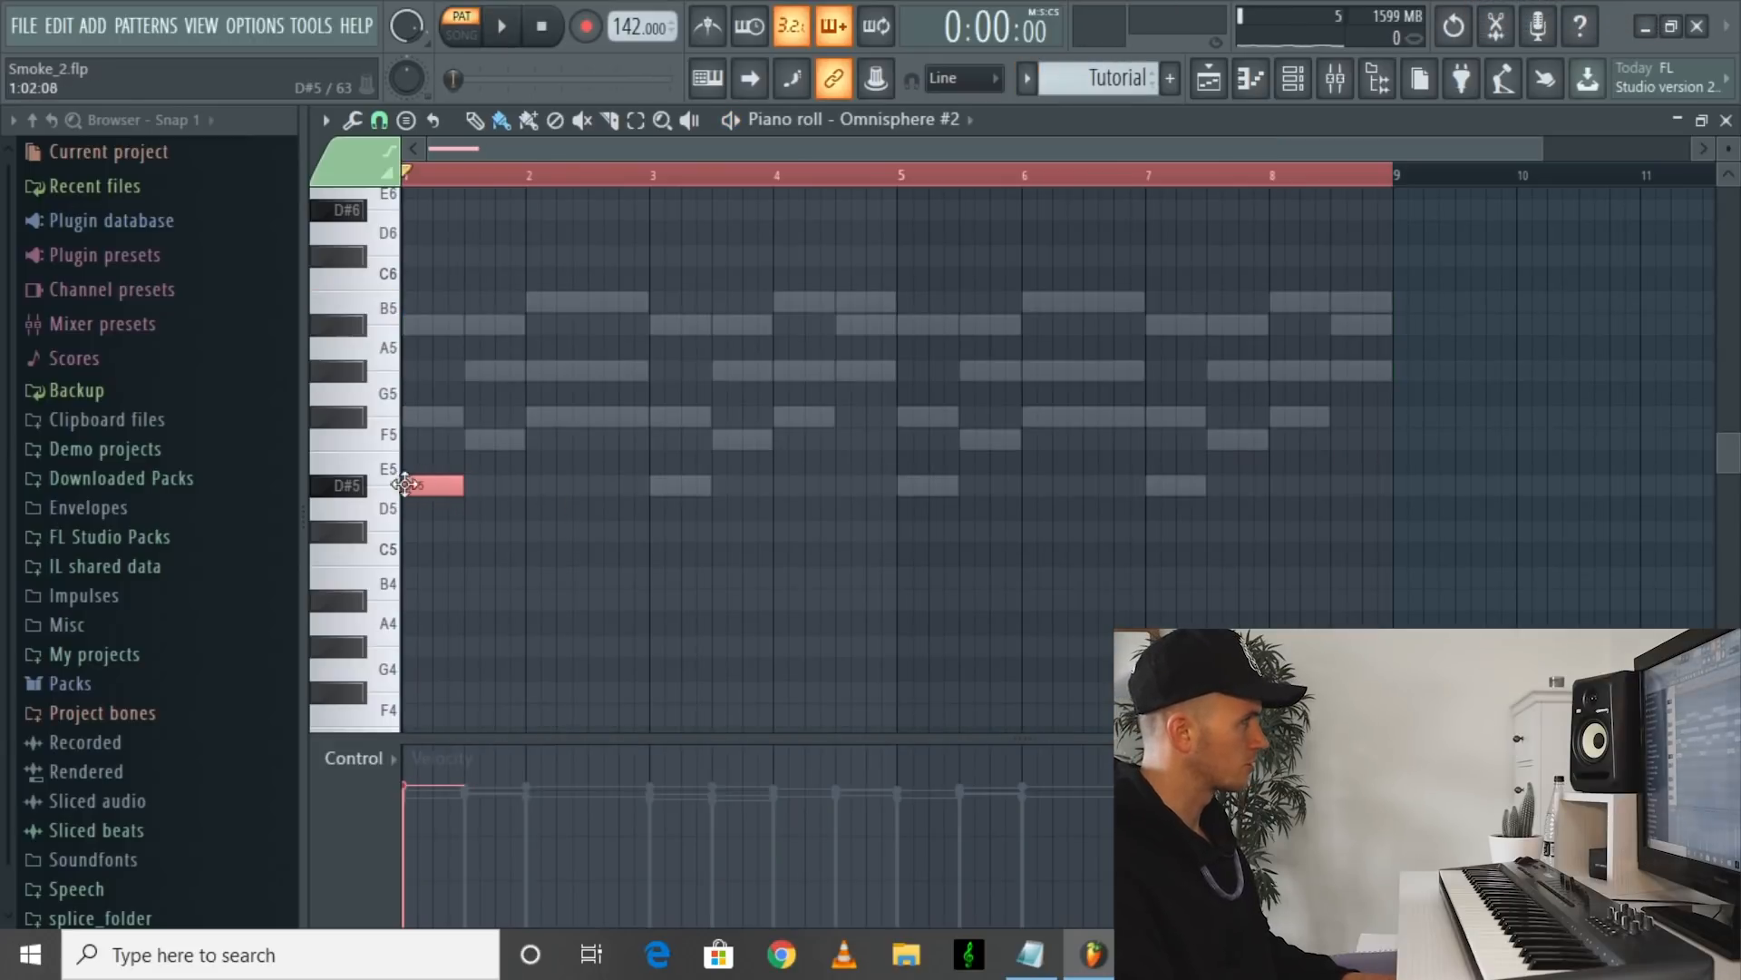
{"action": "left_click", "coordinate": [481, 440]}
{"action": "left_click", "coordinate": [542, 416]}
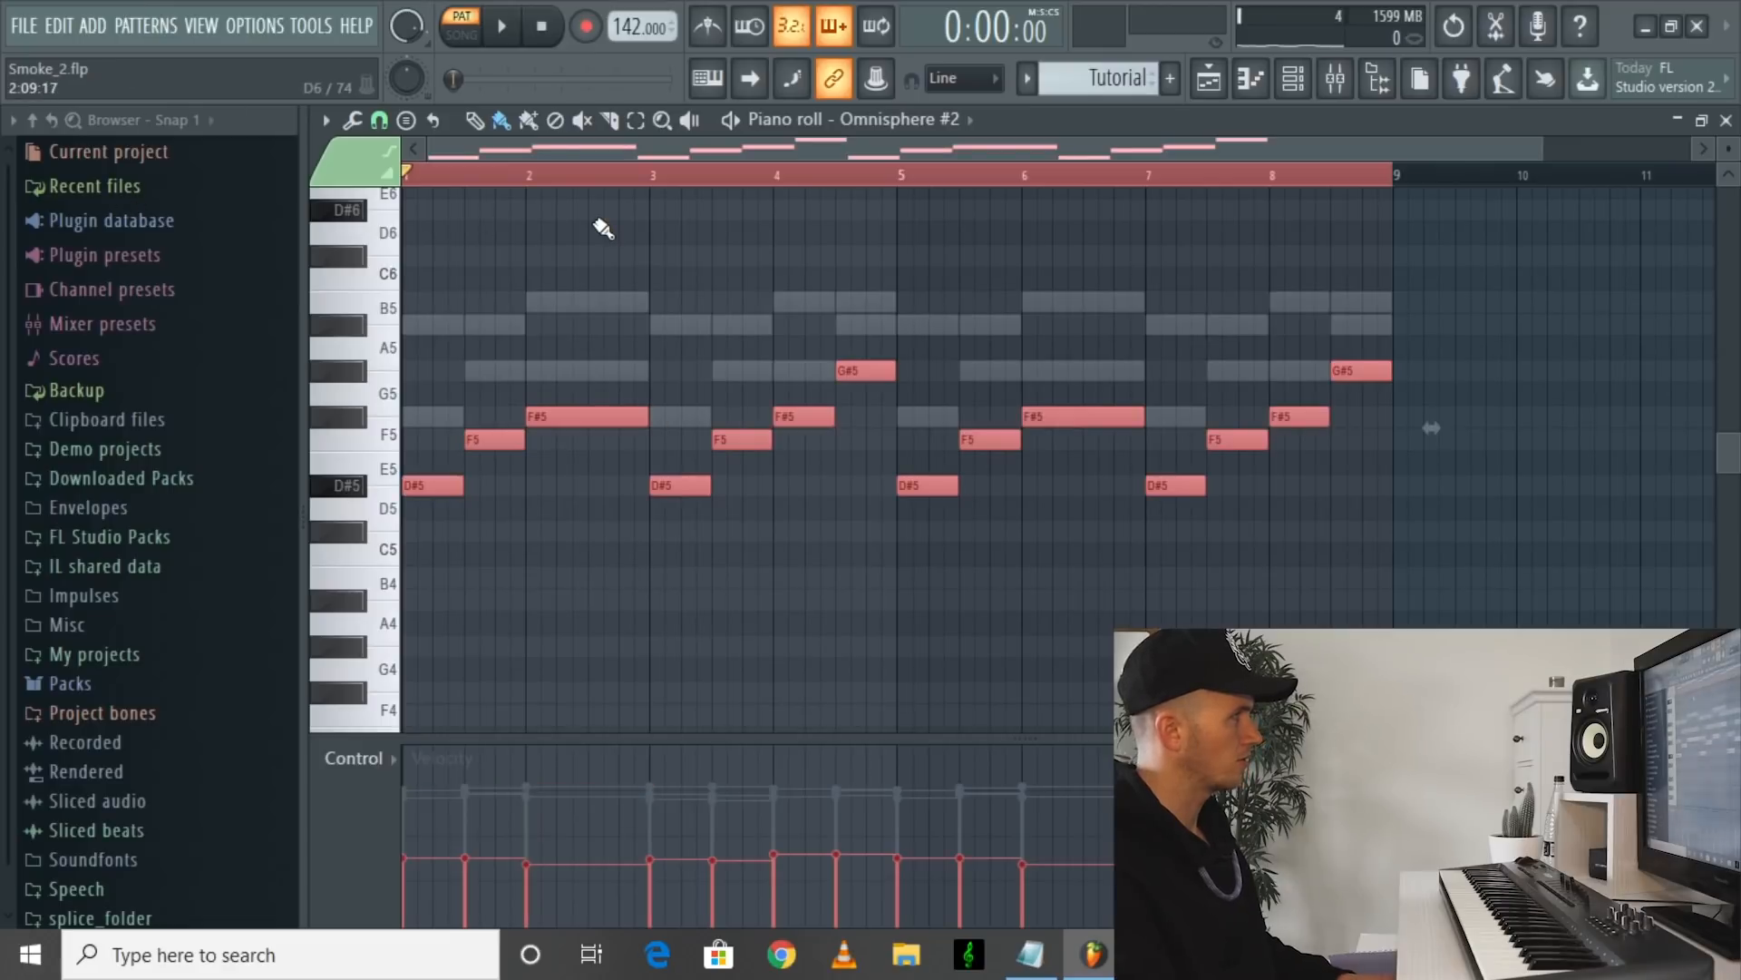
{"action": "key", "text": "space"}
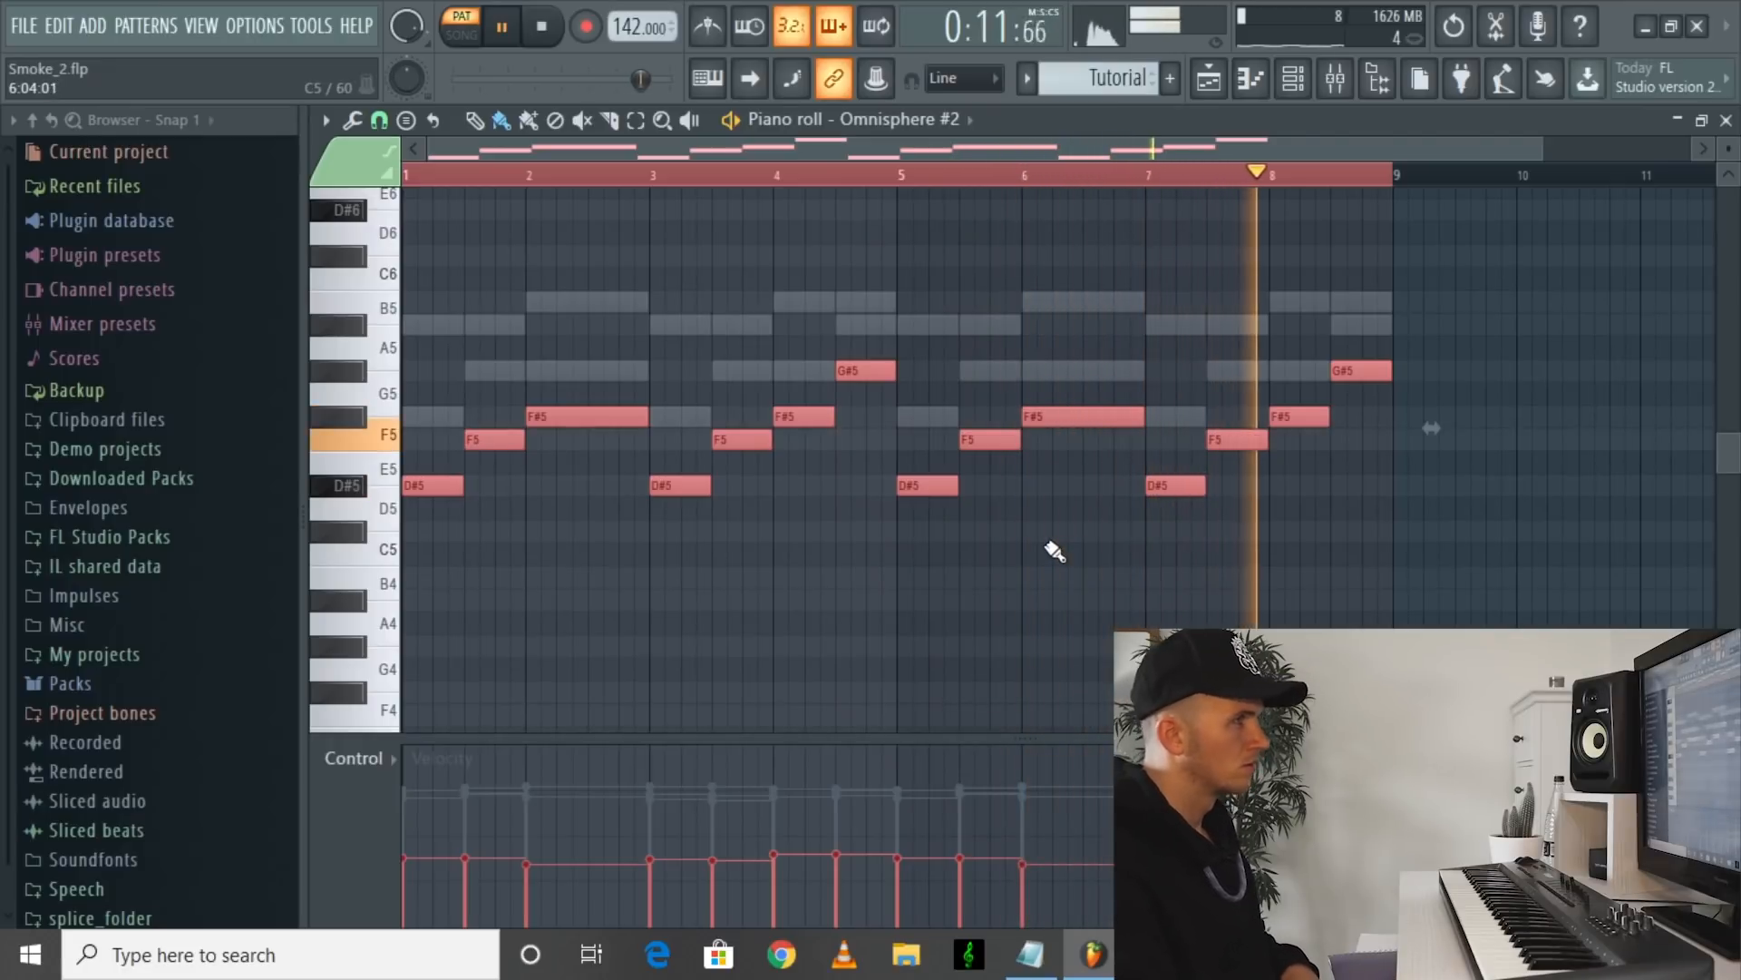
{"action": "key", "text": "space"}
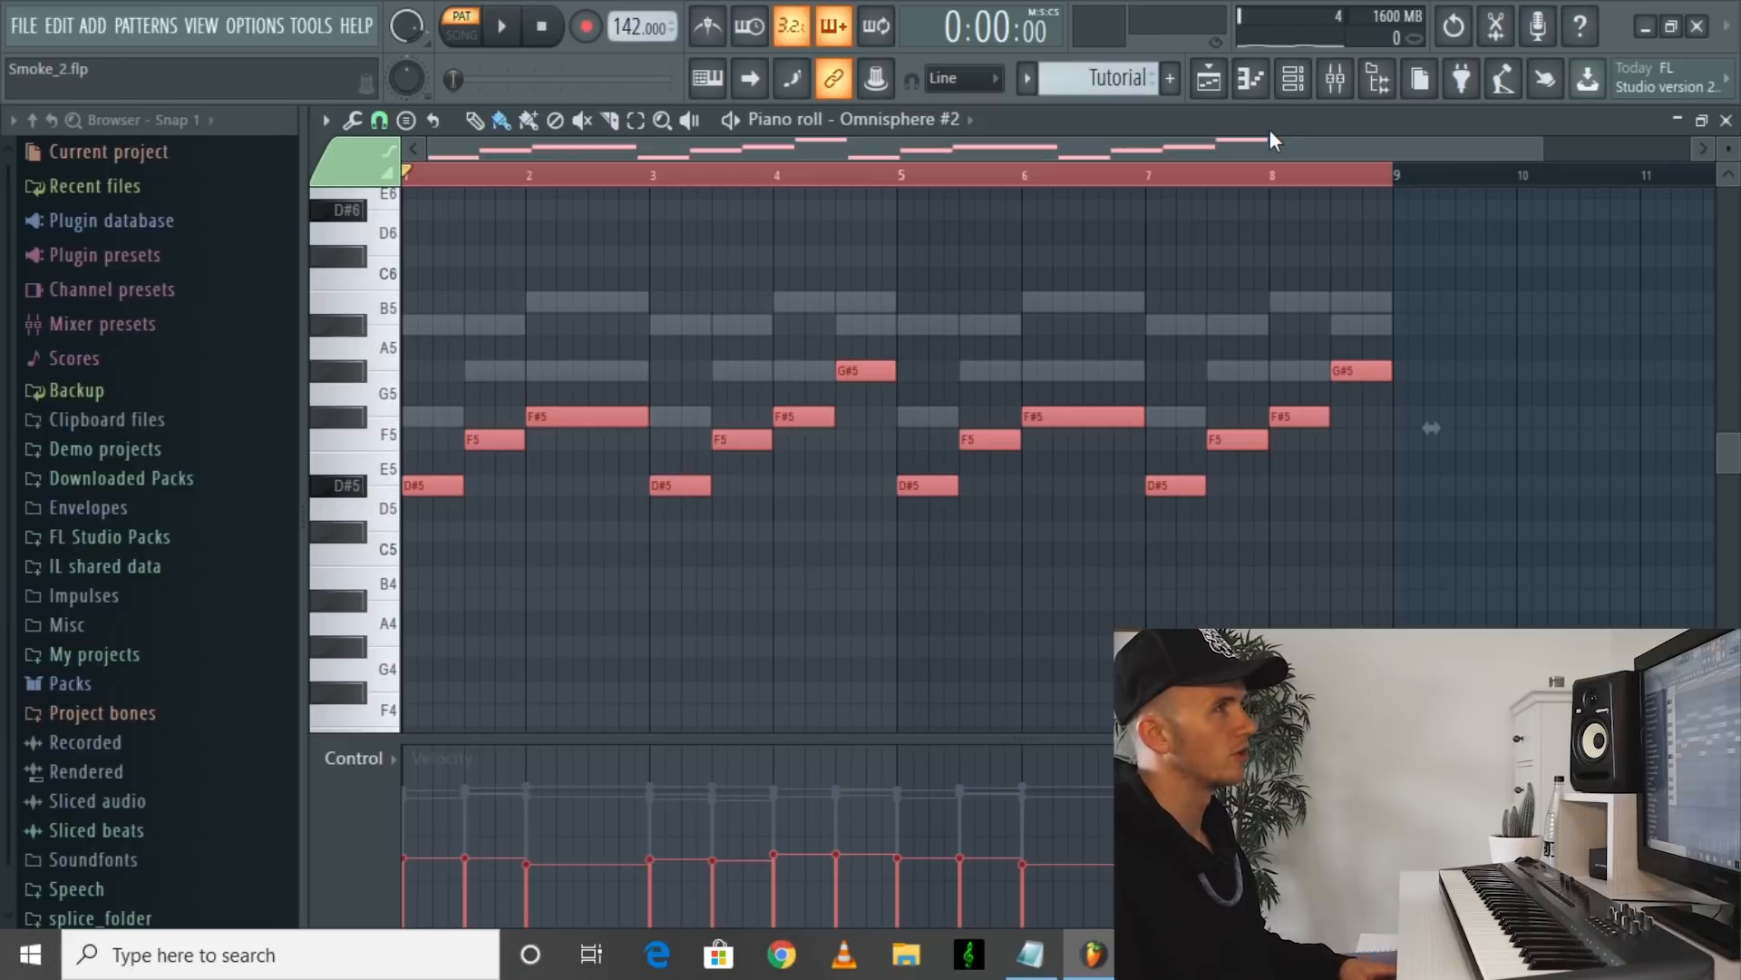
Step: Play the two audio clips in the playlist, copy them to bar 9 on Tracks 1 and 2, and make both copies unique
{"action": "left_click", "coordinate": [1301, 76]}
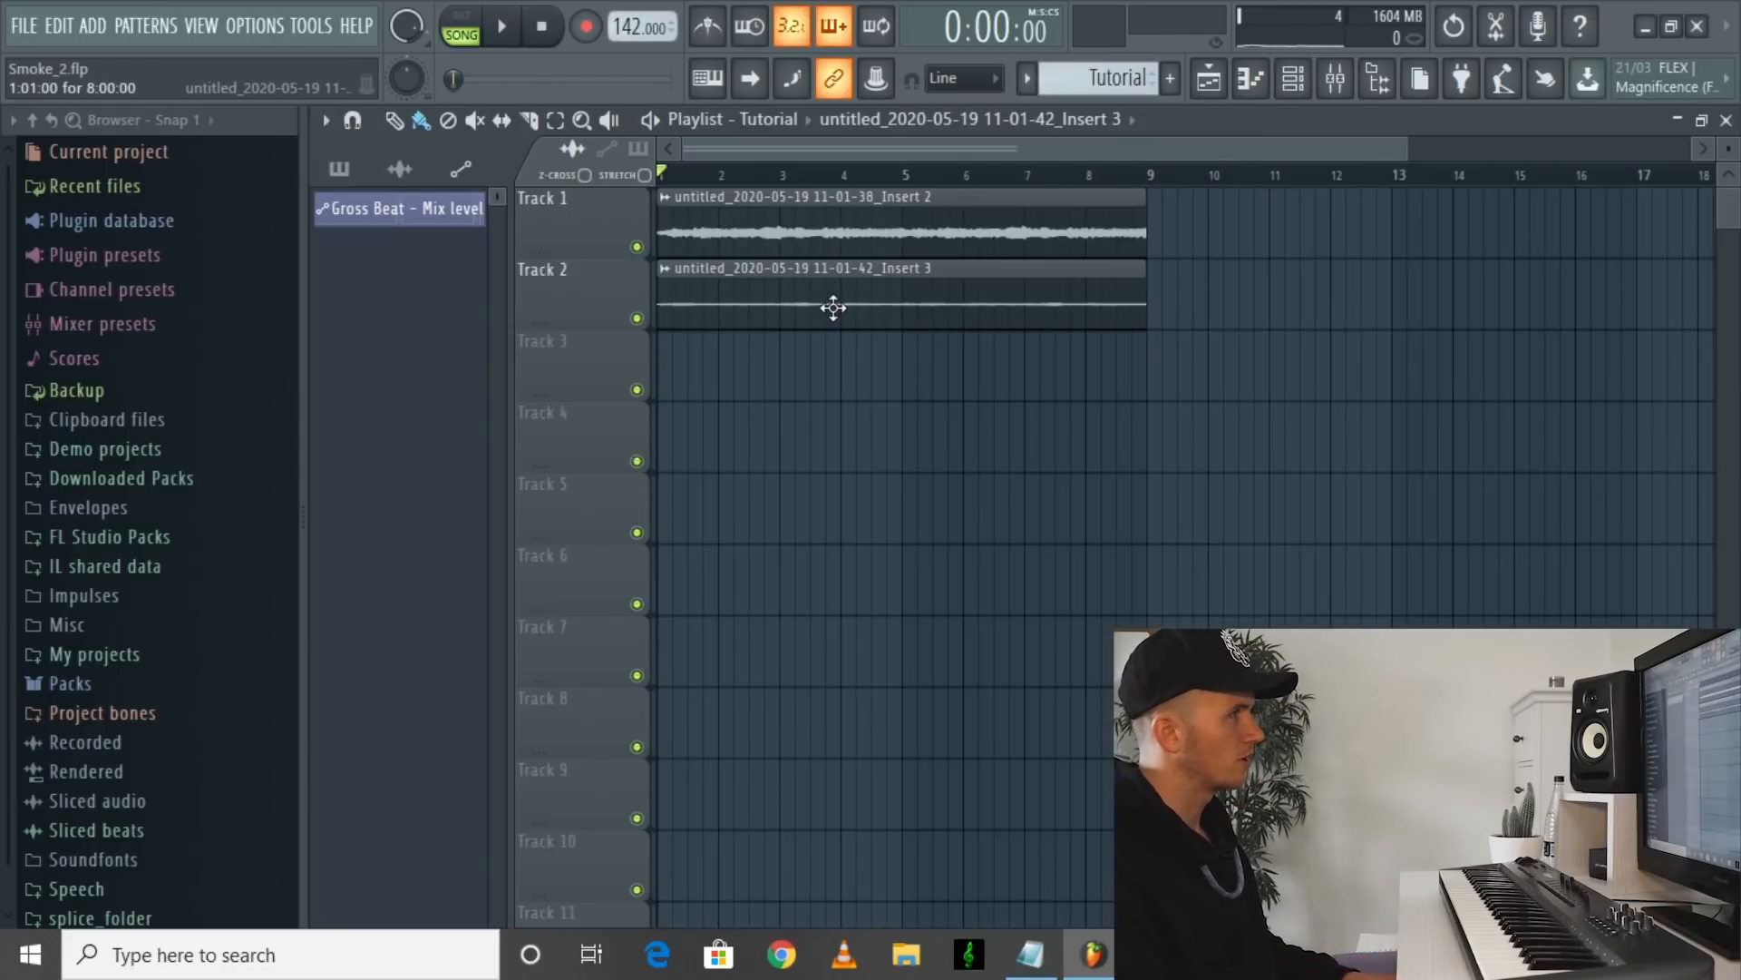
{"action": "key", "text": "space"}
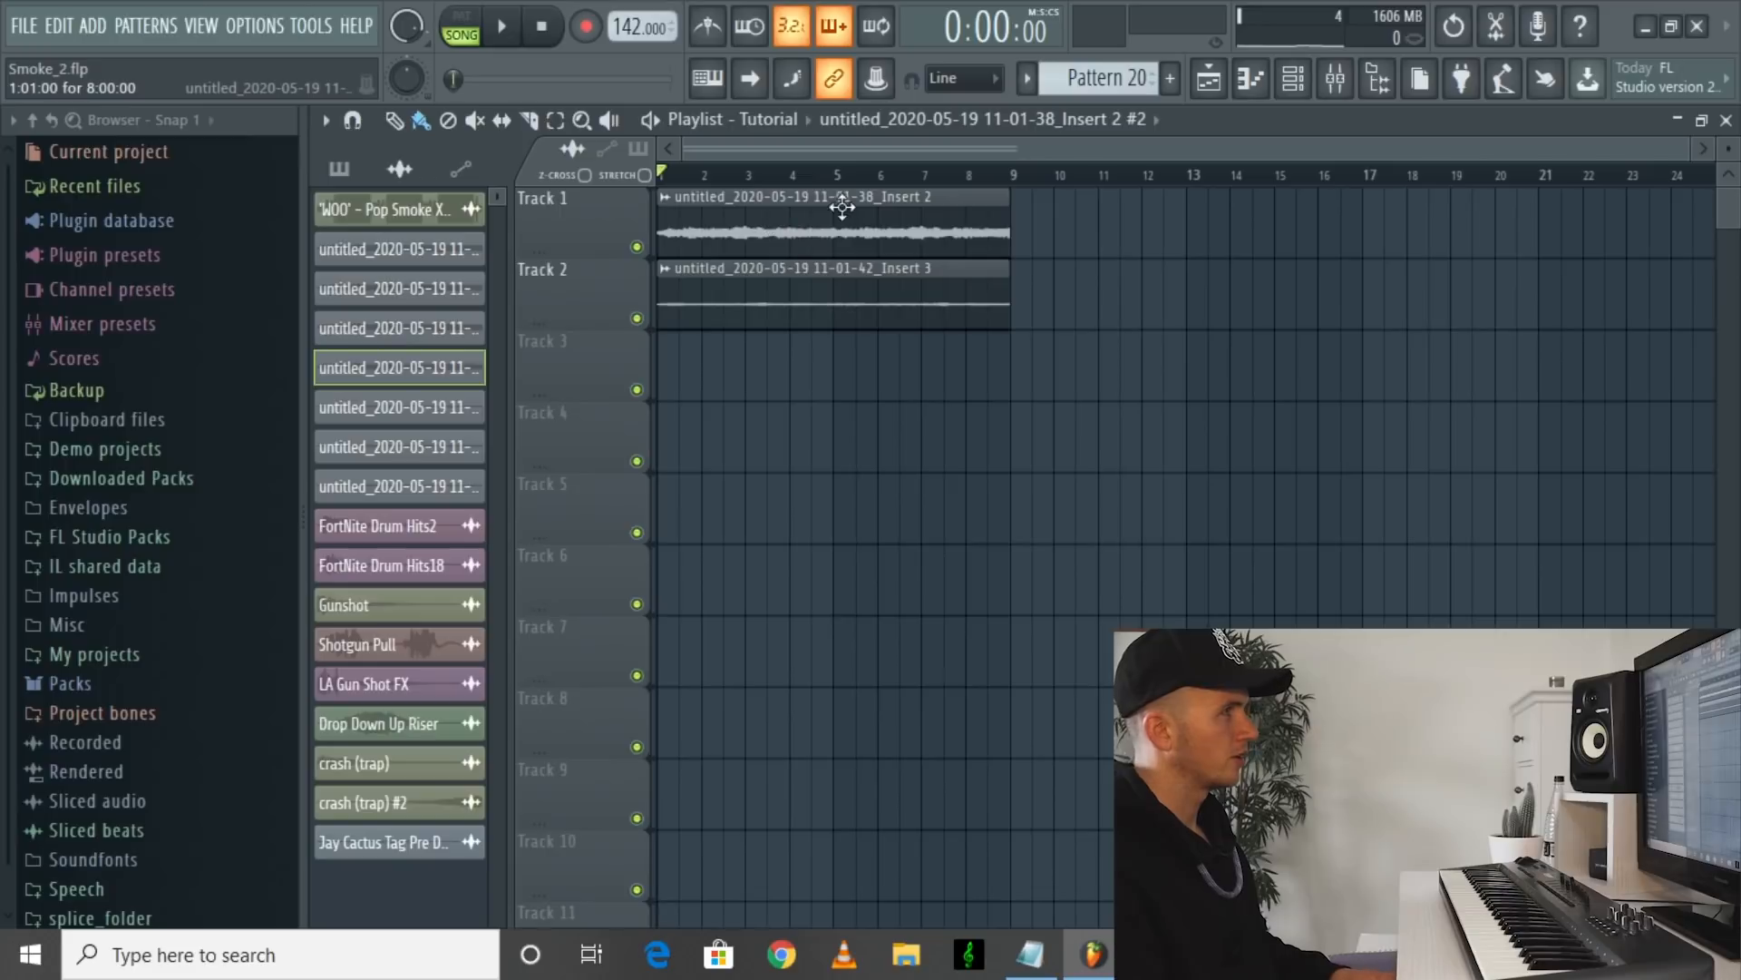
{"action": "left_click_drag", "start_coordinate": [900, 231], "coordinate": [1252, 226]}
{"action": "left_click_drag", "start_coordinate": [769, 287], "coordinate": [1124, 269]}
{"action": "left_click", "coordinate": [1018, 197]}
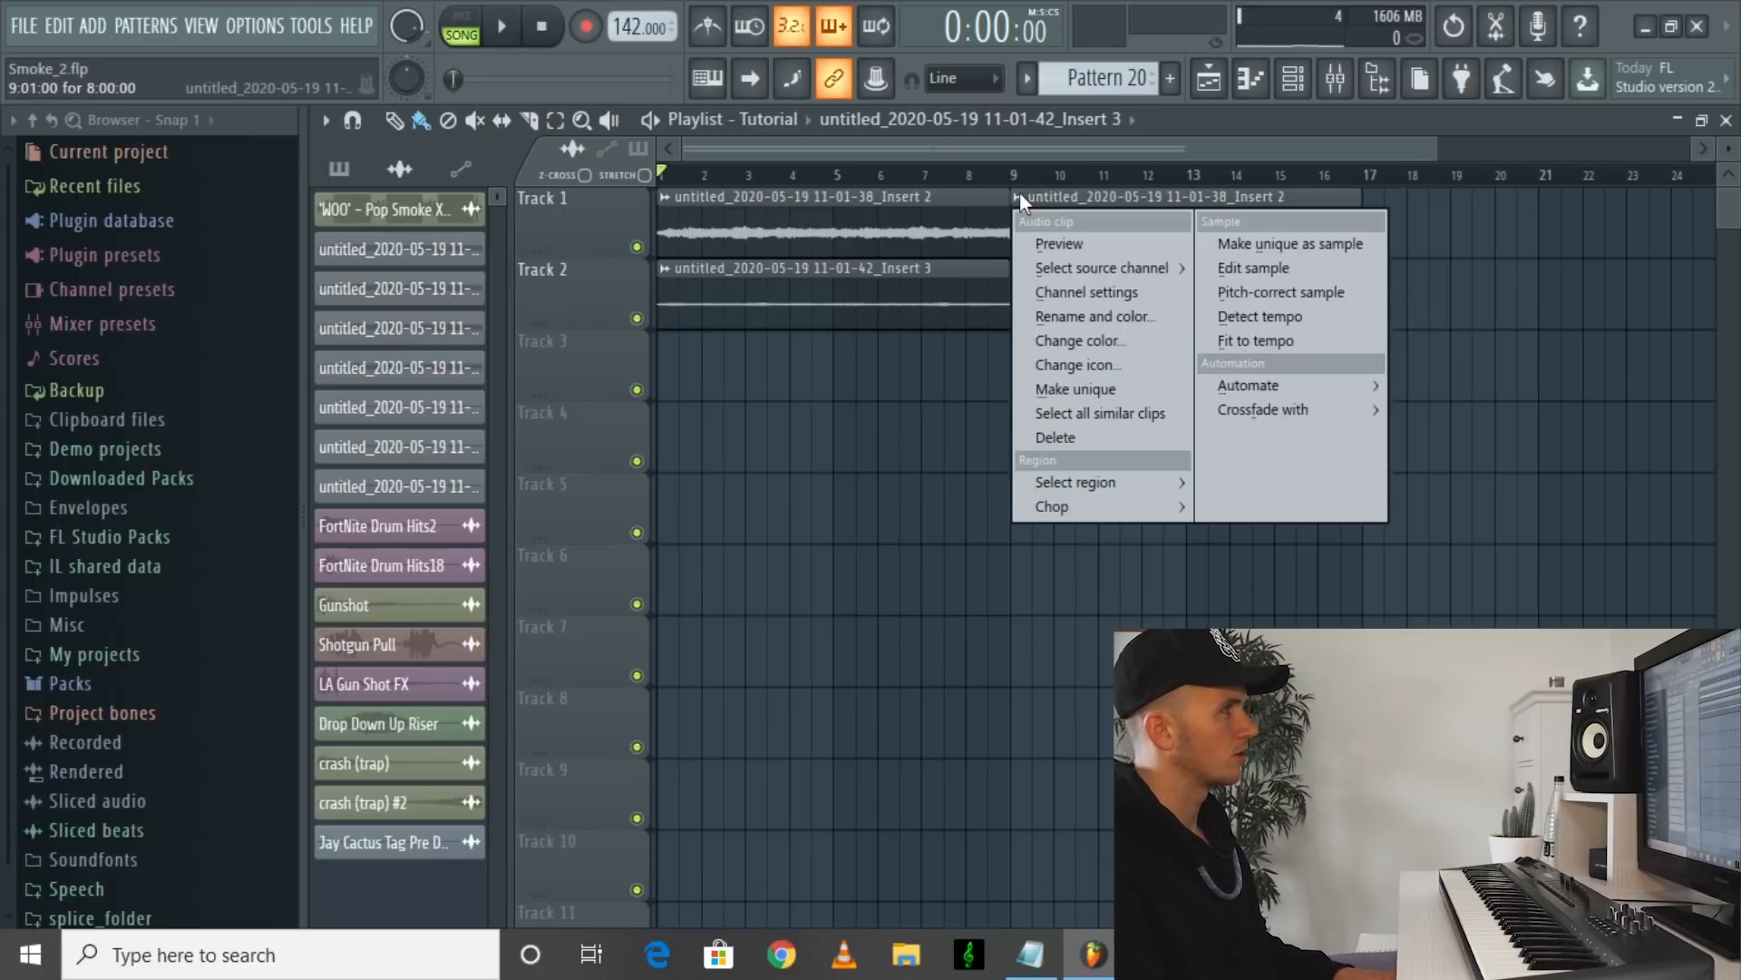
{"action": "left_click", "coordinate": [1073, 388]}
{"action": "left_click", "coordinate": [1019, 269]}
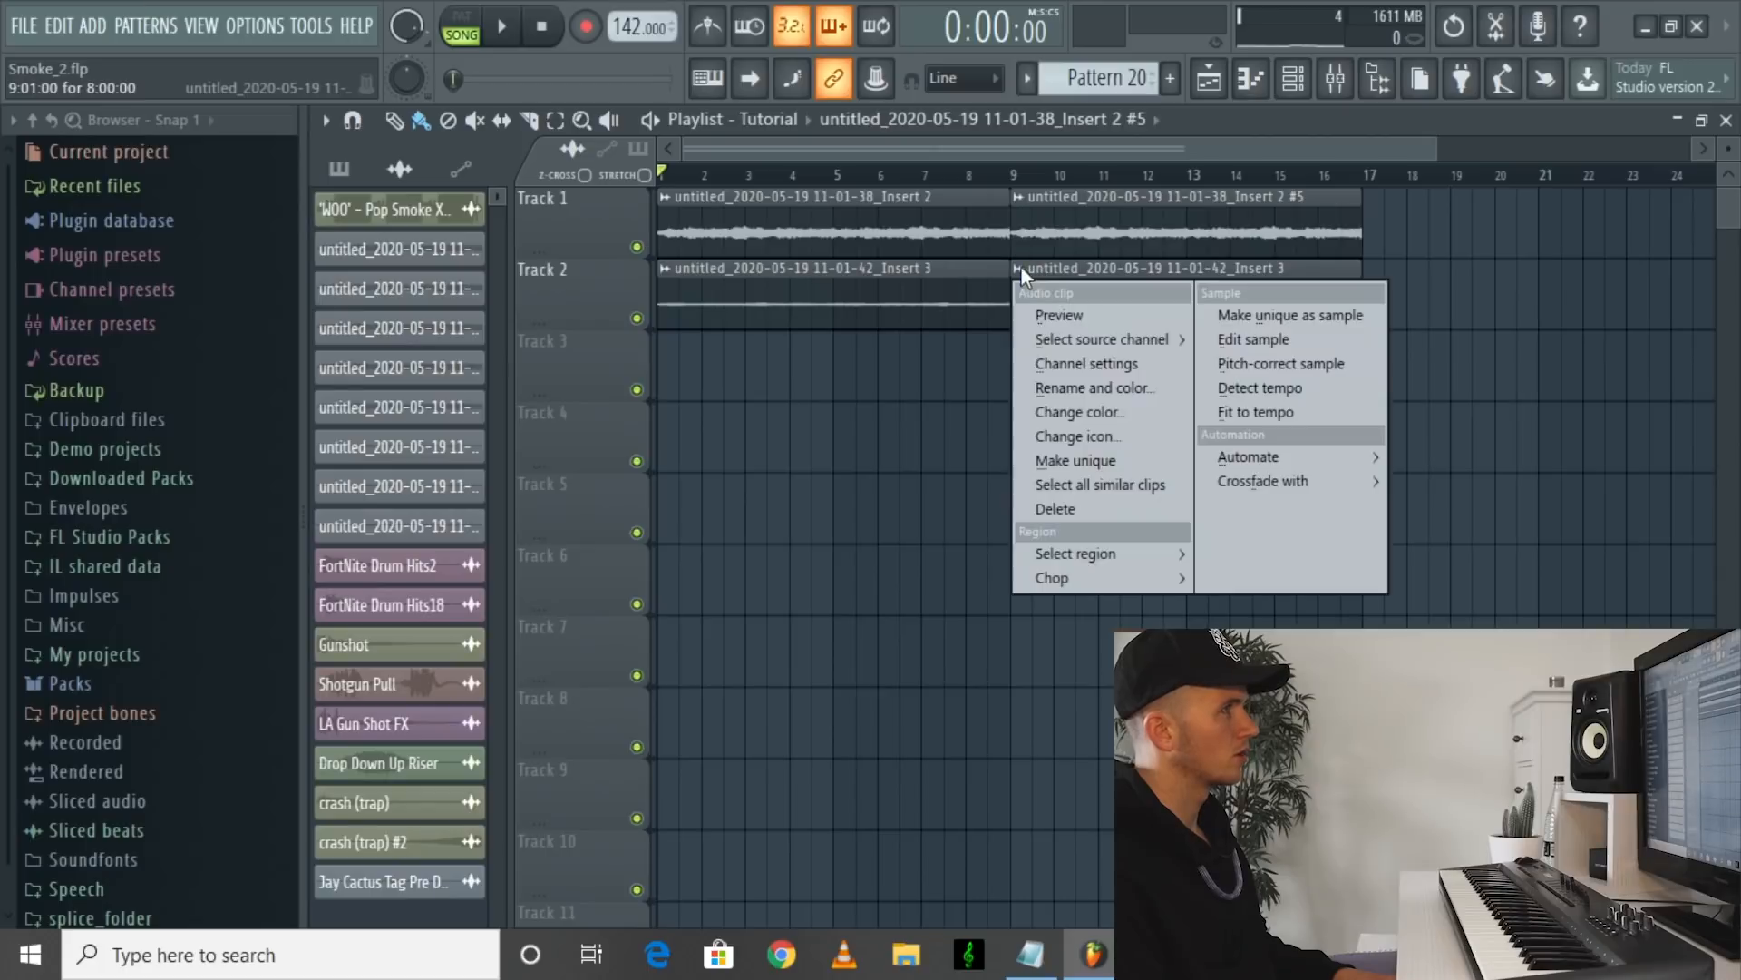
{"action": "left_click", "coordinate": [1067, 464]}
Step: Lower the time-stretching pitch of the two copied clips and play the arrangement from bar 8
{"action": "double_click", "coordinate": [1101, 207]}
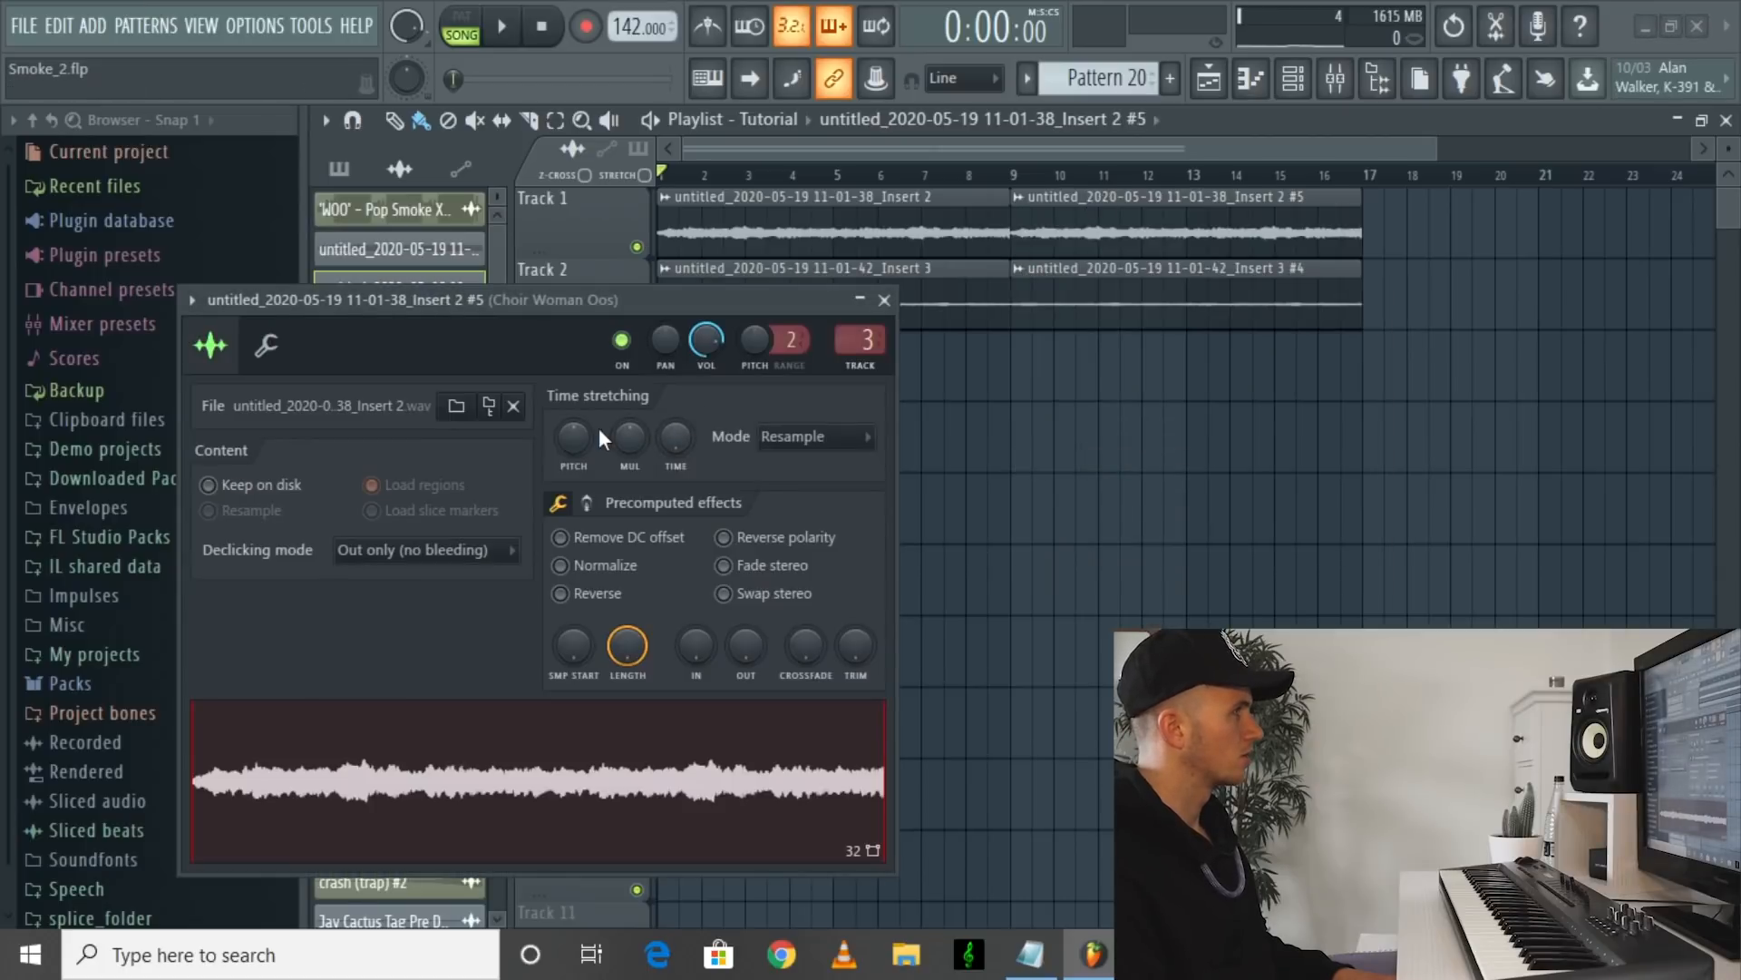
{"action": "left_click", "coordinate": [884, 299]}
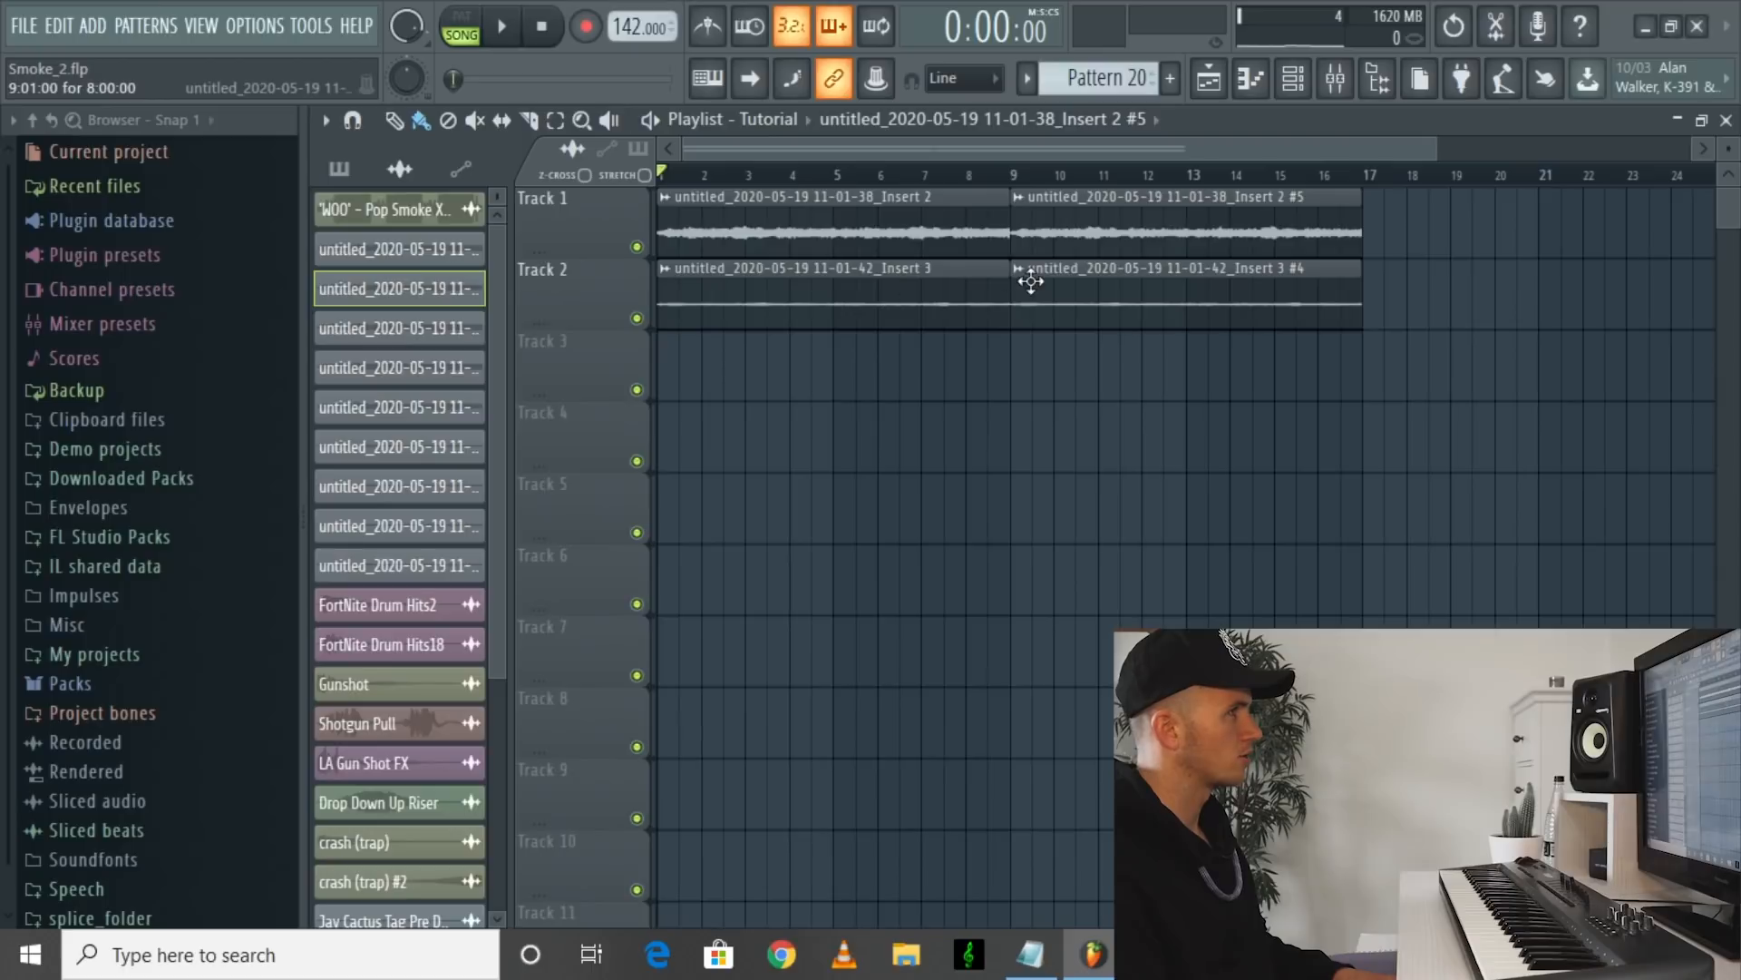
{"action": "double_click", "coordinate": [1068, 286]}
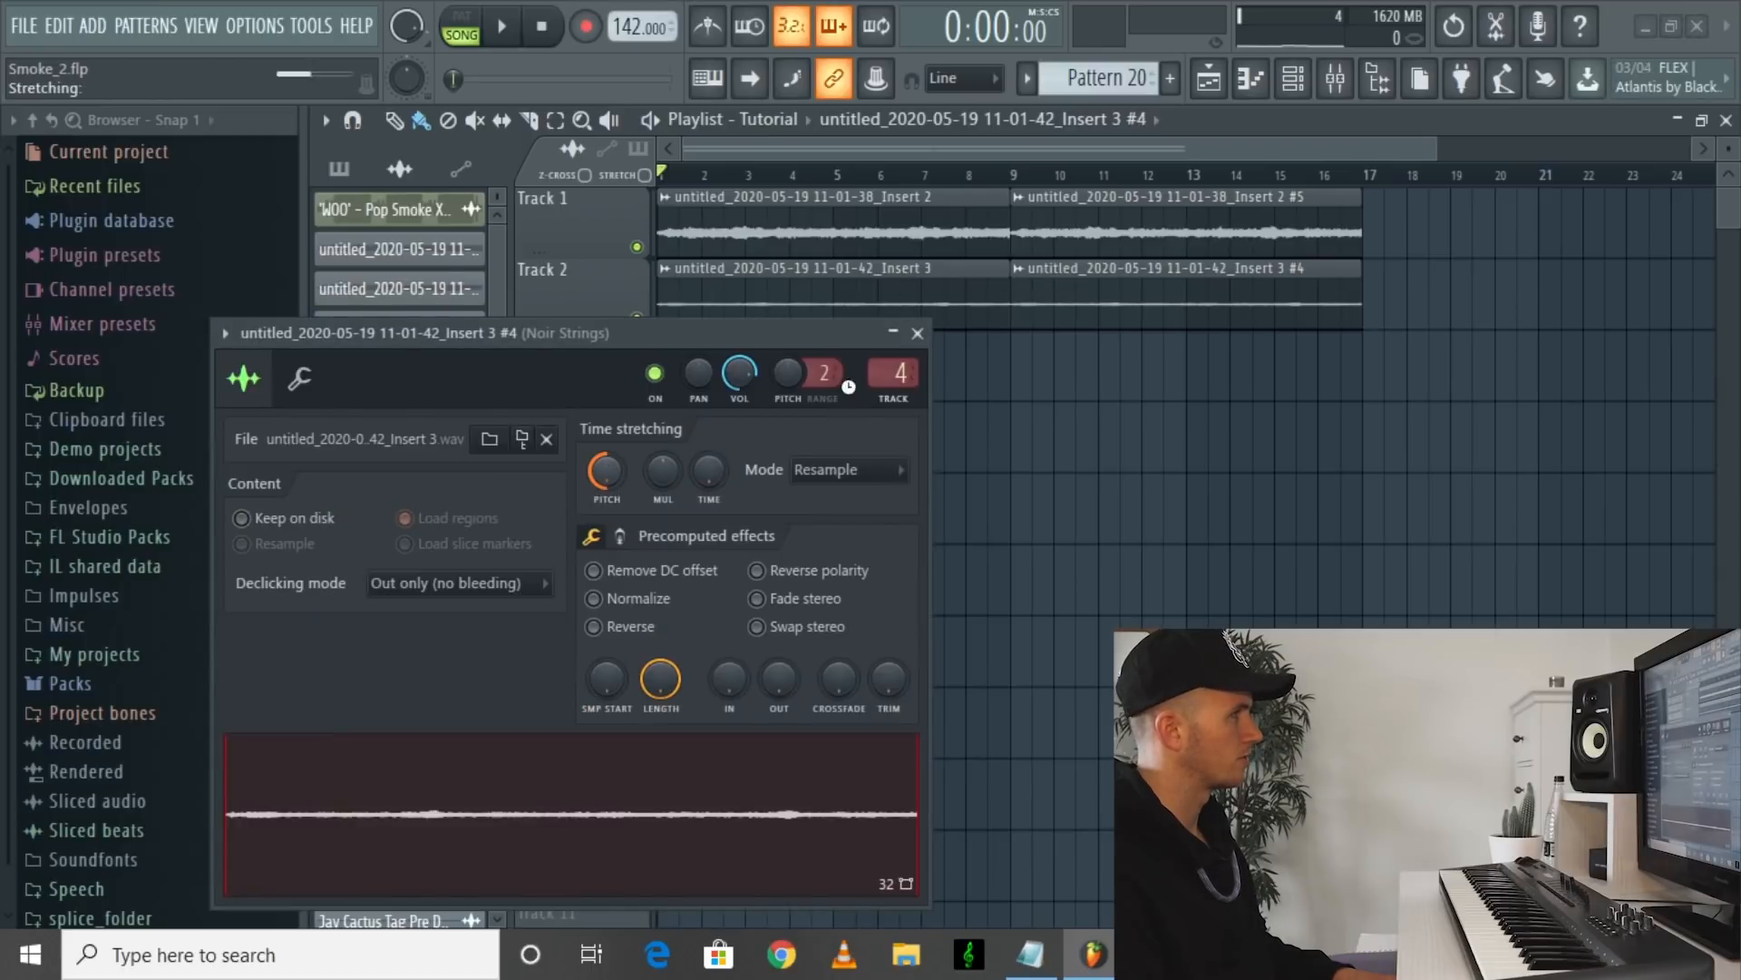
{"action": "left_click", "coordinate": [915, 331]}
{"action": "left_click", "coordinate": [969, 172]}
{"action": "key", "text": "space"}
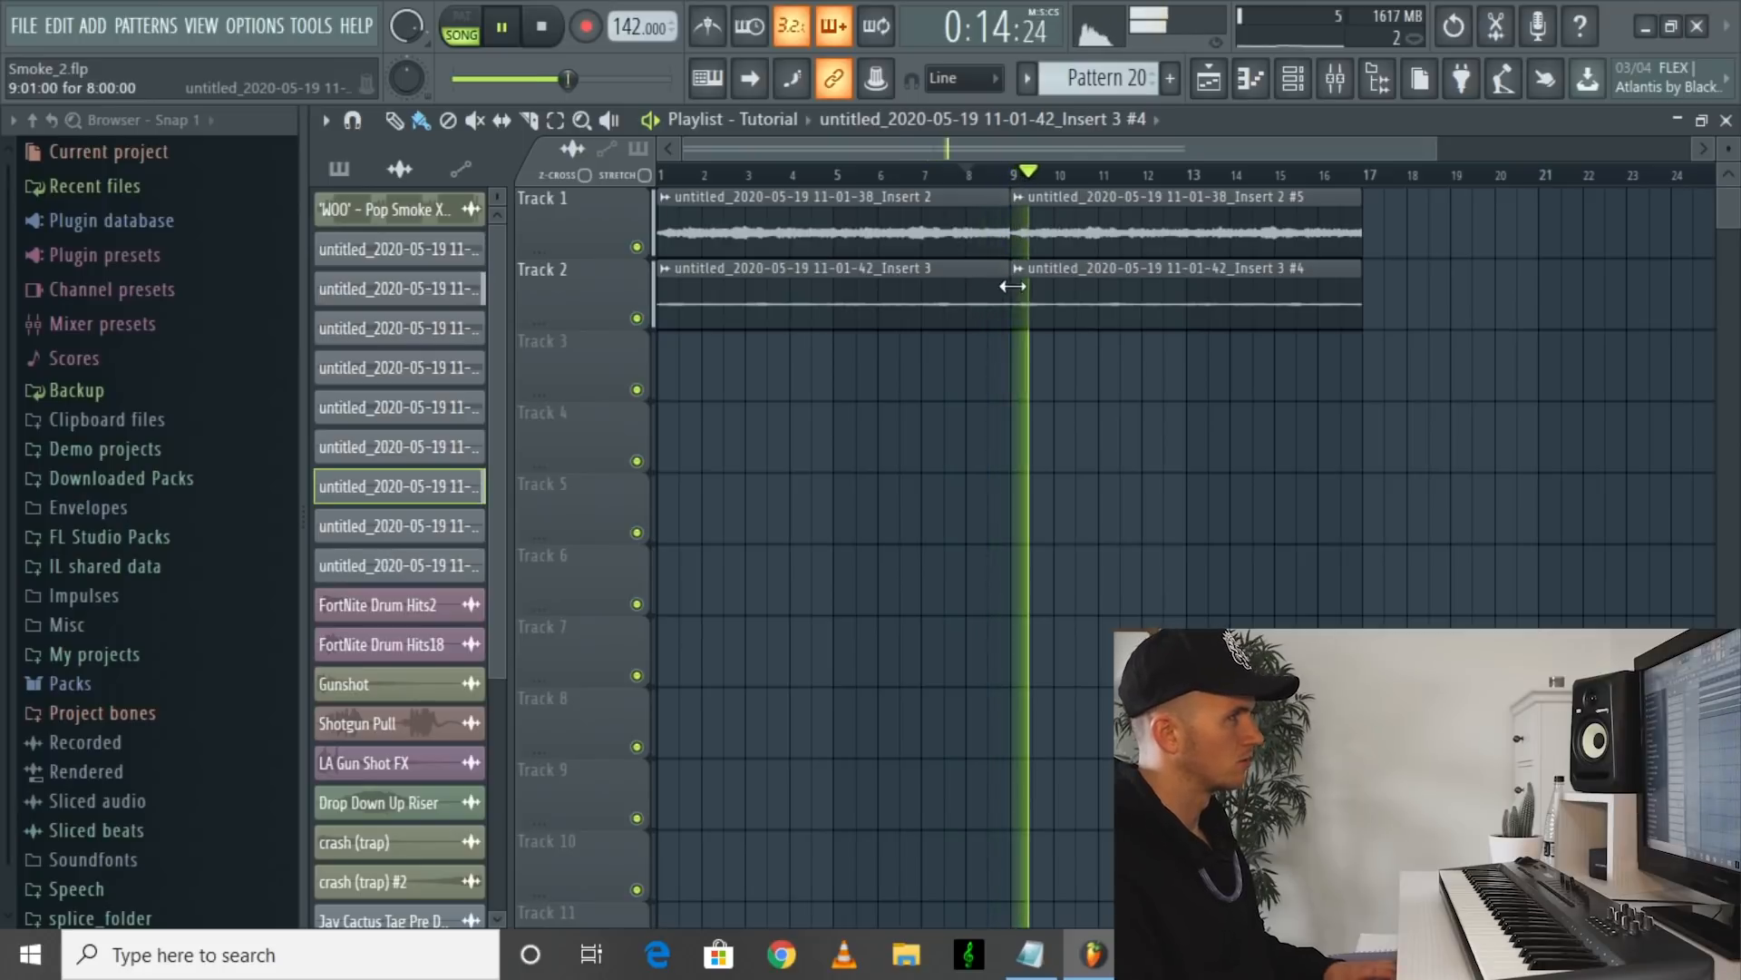
Step: In Omnisphere #3, write an eight-bar octave-doubled melody using D#, F#, A#, G# and B in octaves 5 and 6, and play it
{"action": "scroll", "coordinate": [1037, 299], "scroll_direction": "down", "scroll_amount": 2}
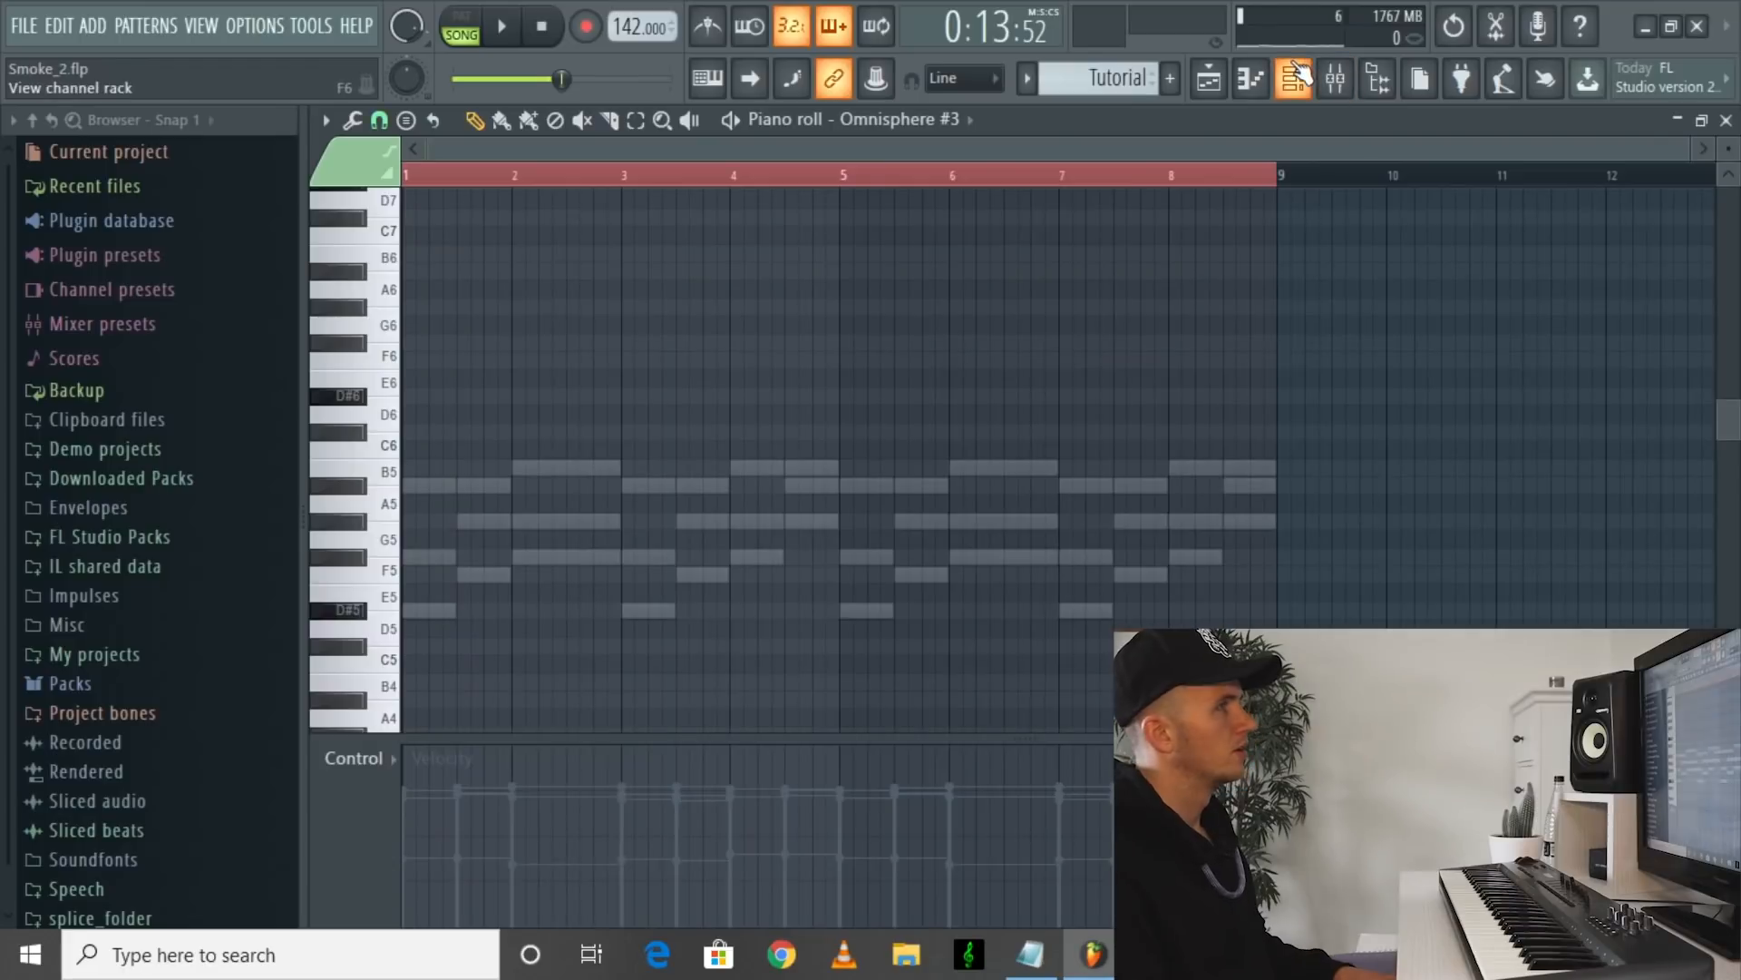
{"action": "left_click", "coordinate": [426, 609]}
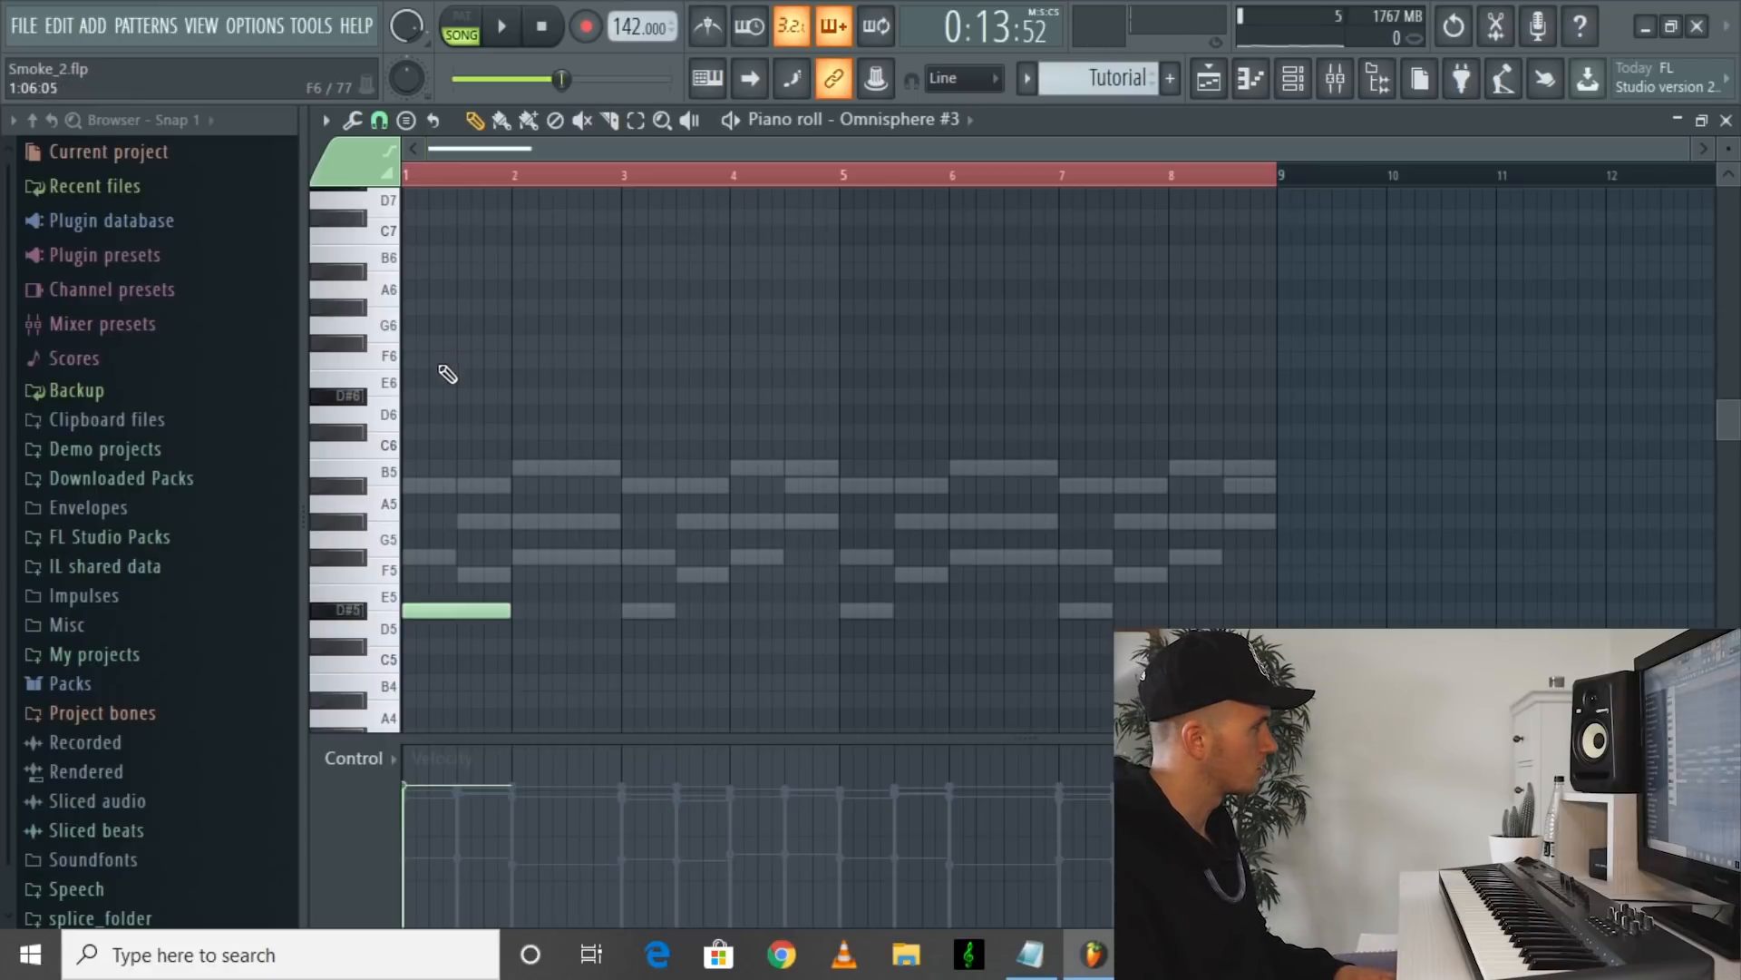
{"action": "left_click", "coordinate": [412, 396]}
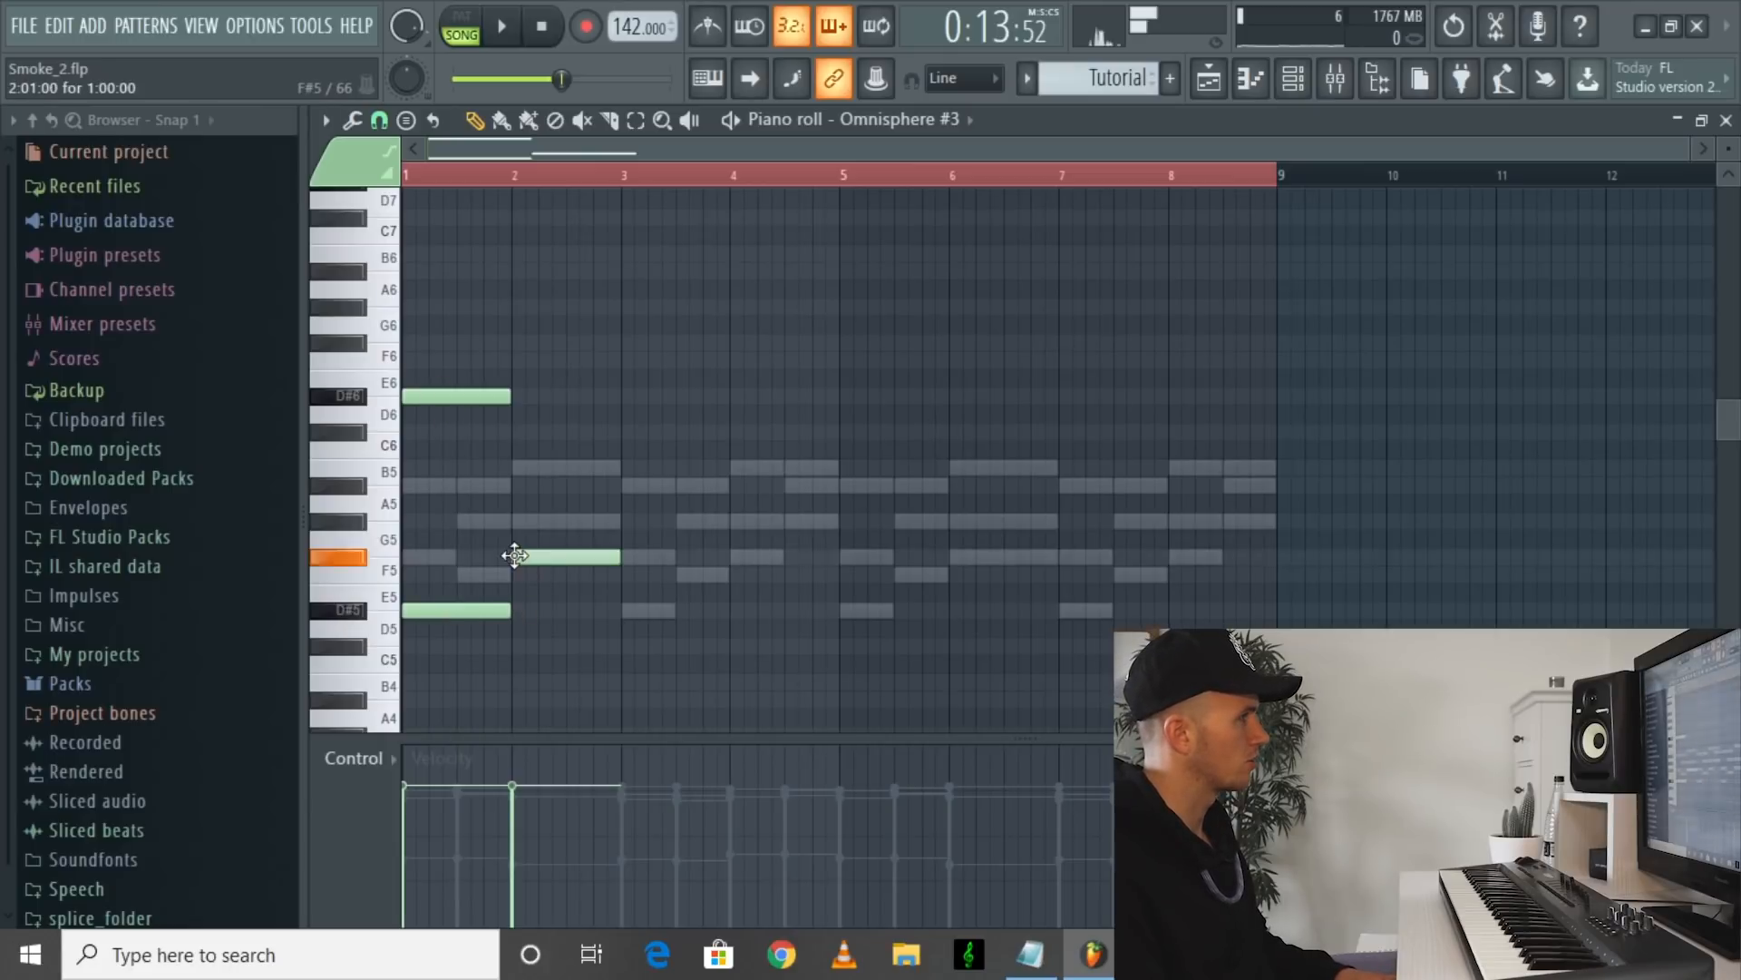
{"action": "left_click", "coordinate": [523, 344]}
{"action": "key", "text": "ctrl+v"}
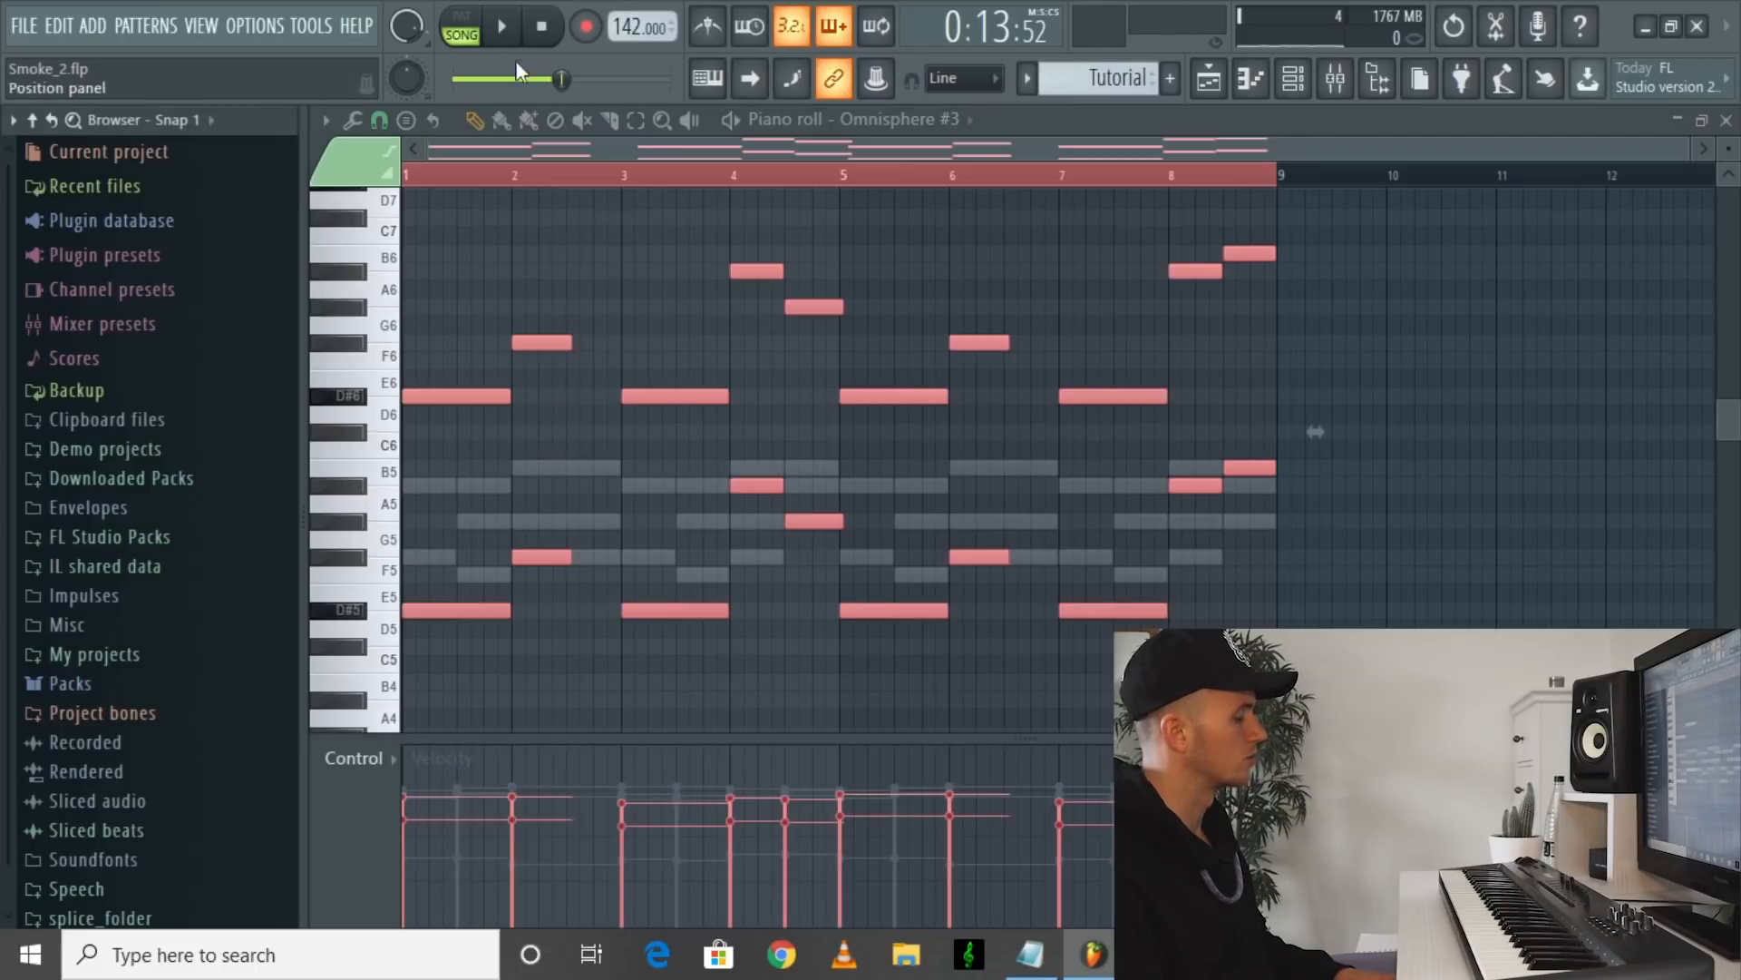
{"action": "key", "text": "space"}
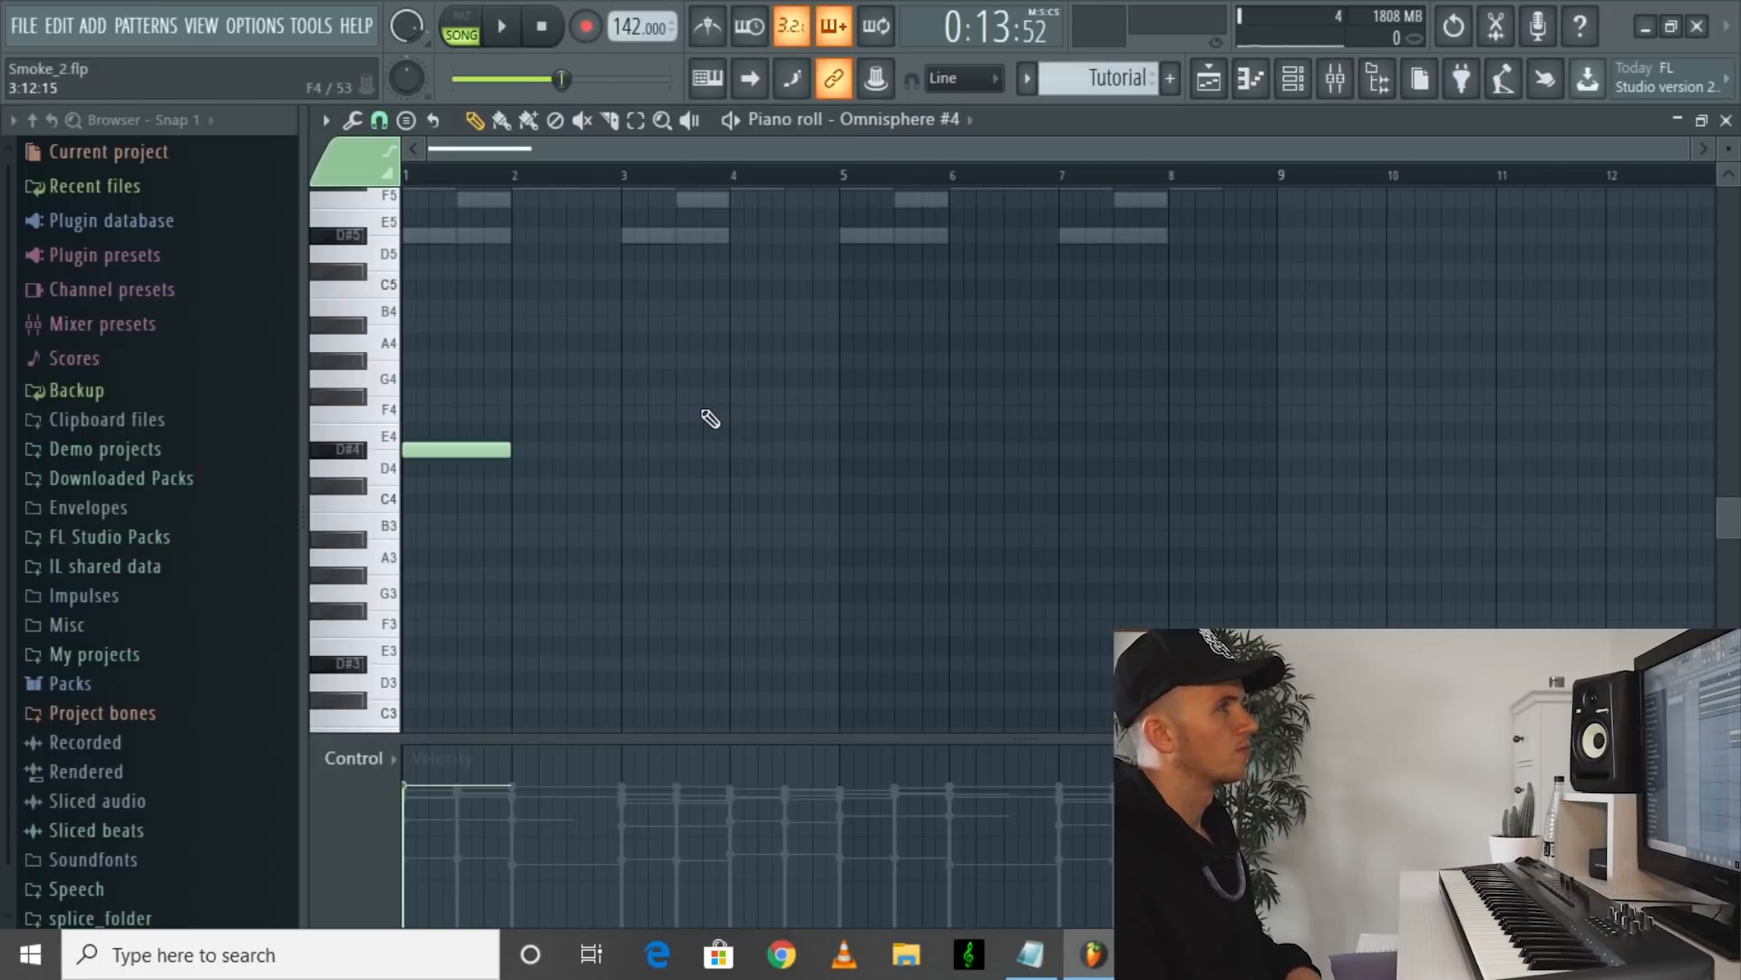
Step: In Omnisphere #4, add a one-bar D#4 note at bar 5 alongside the one at bar 1, and play the arrangement
{"action": "scroll", "coordinate": [727, 427], "scroll_direction": "up", "scroll_amount": 2}
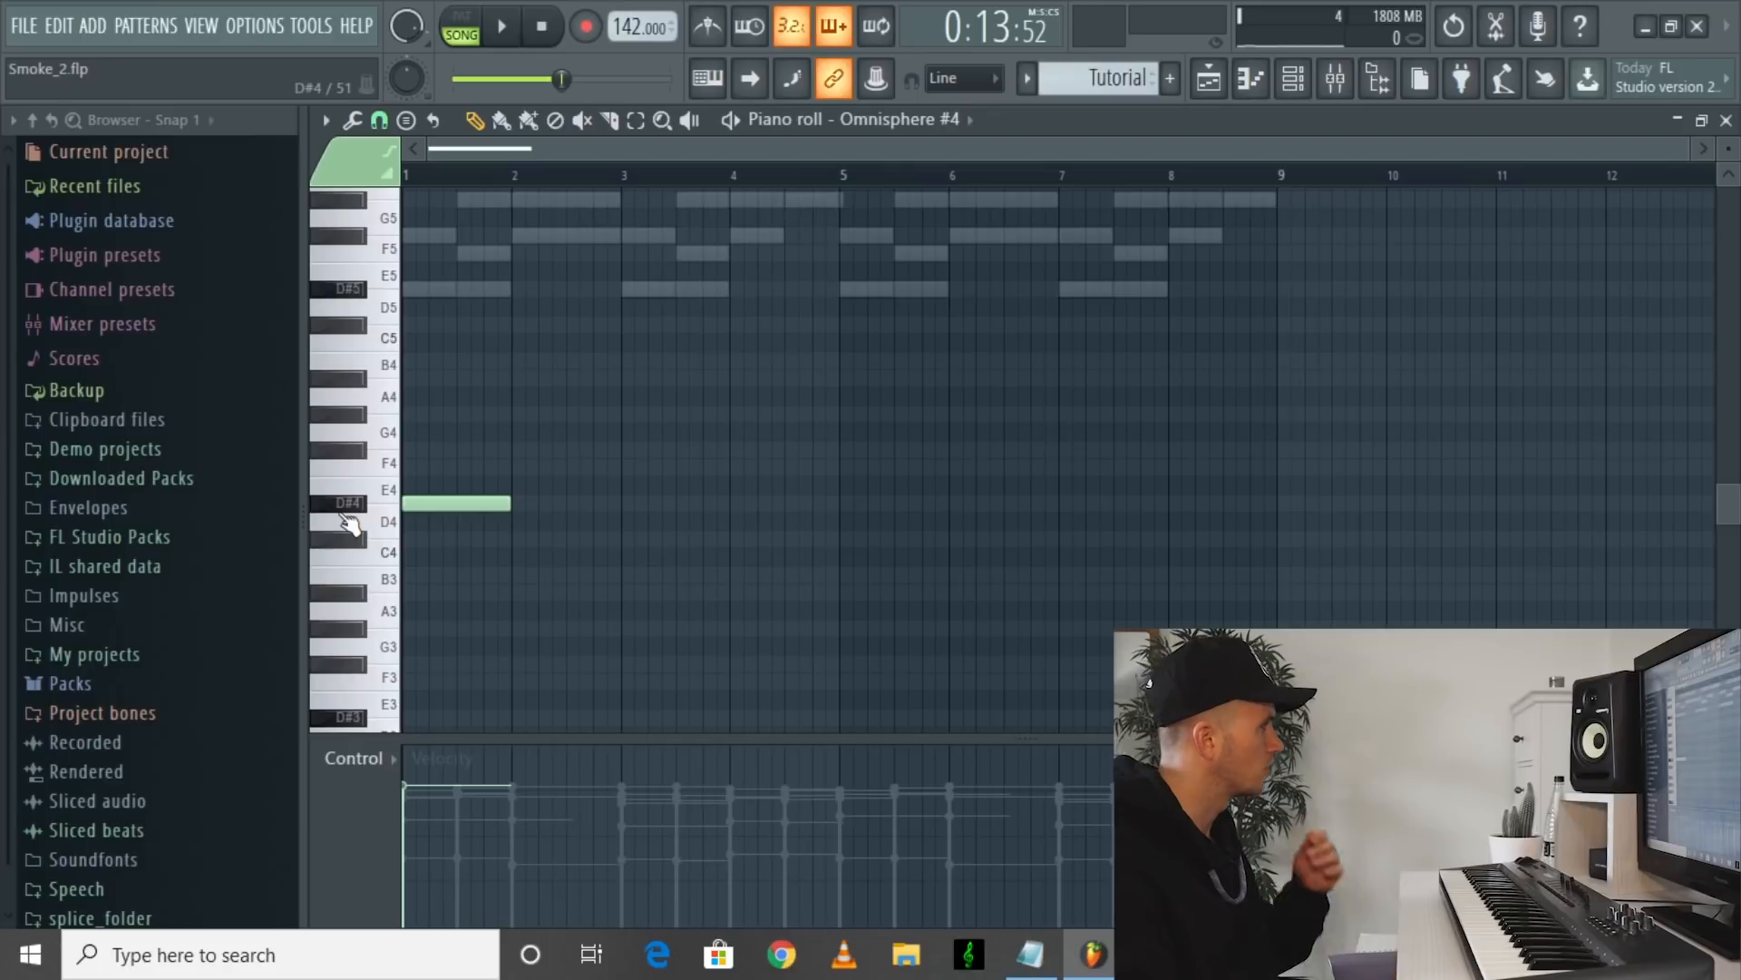
{"action": "key", "text": "space"}
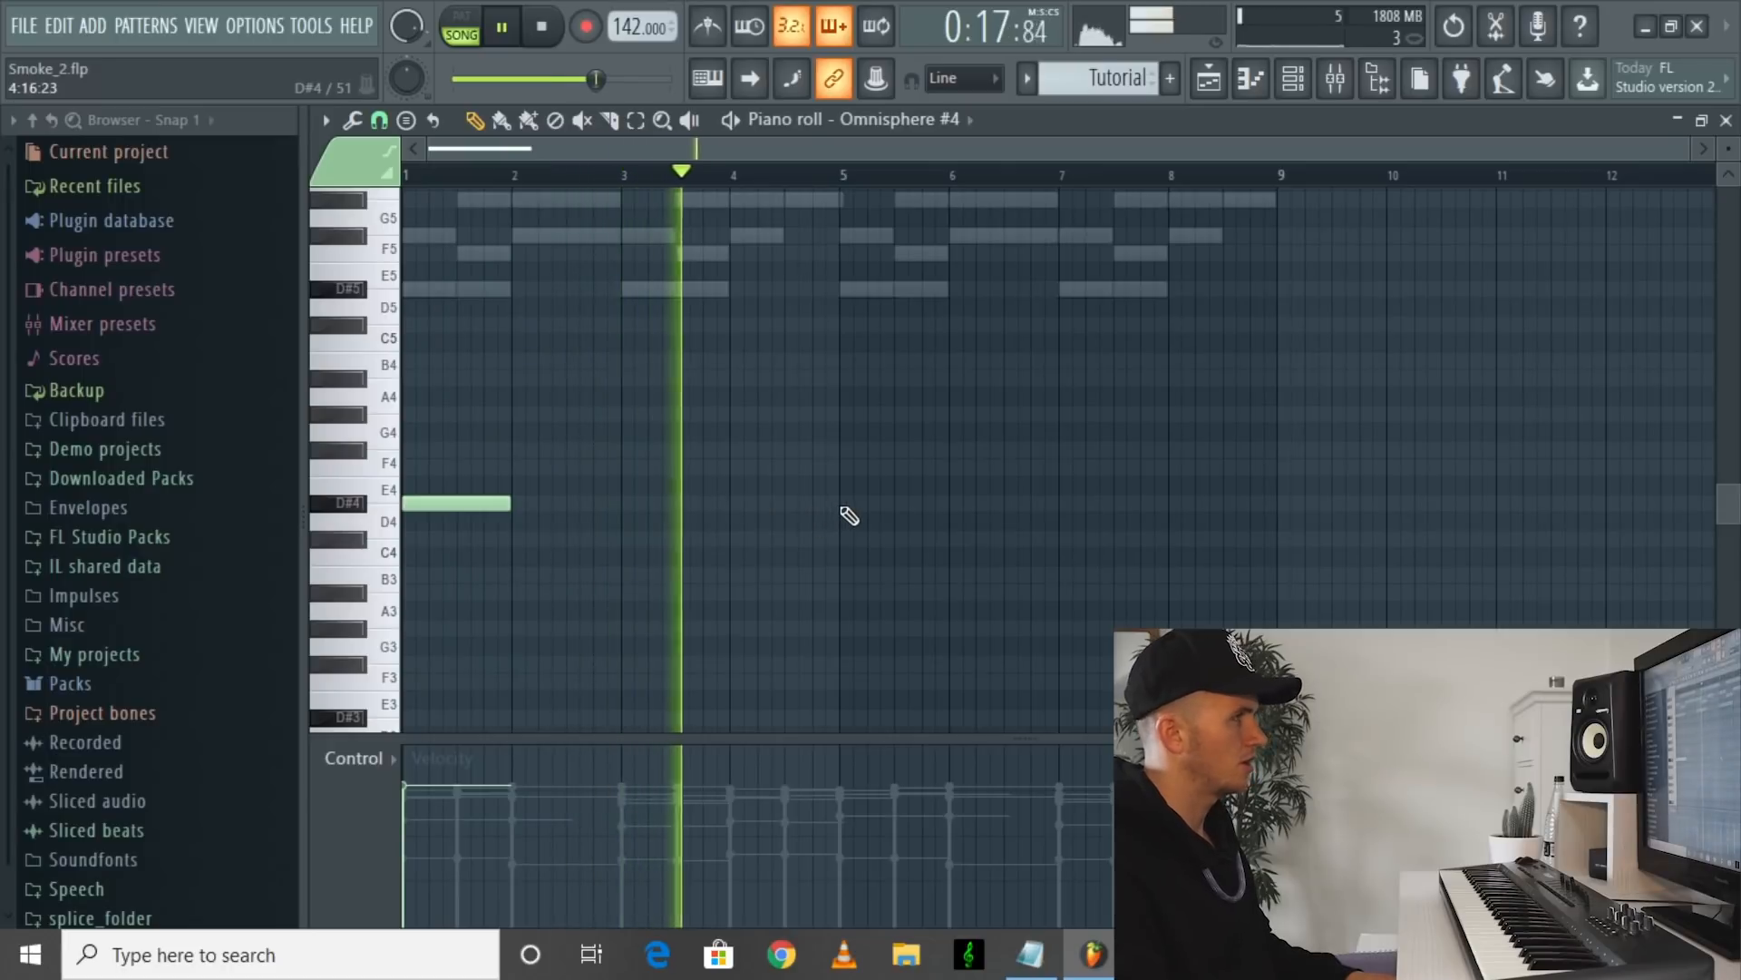
{"action": "left_click", "coordinate": [840, 505]}
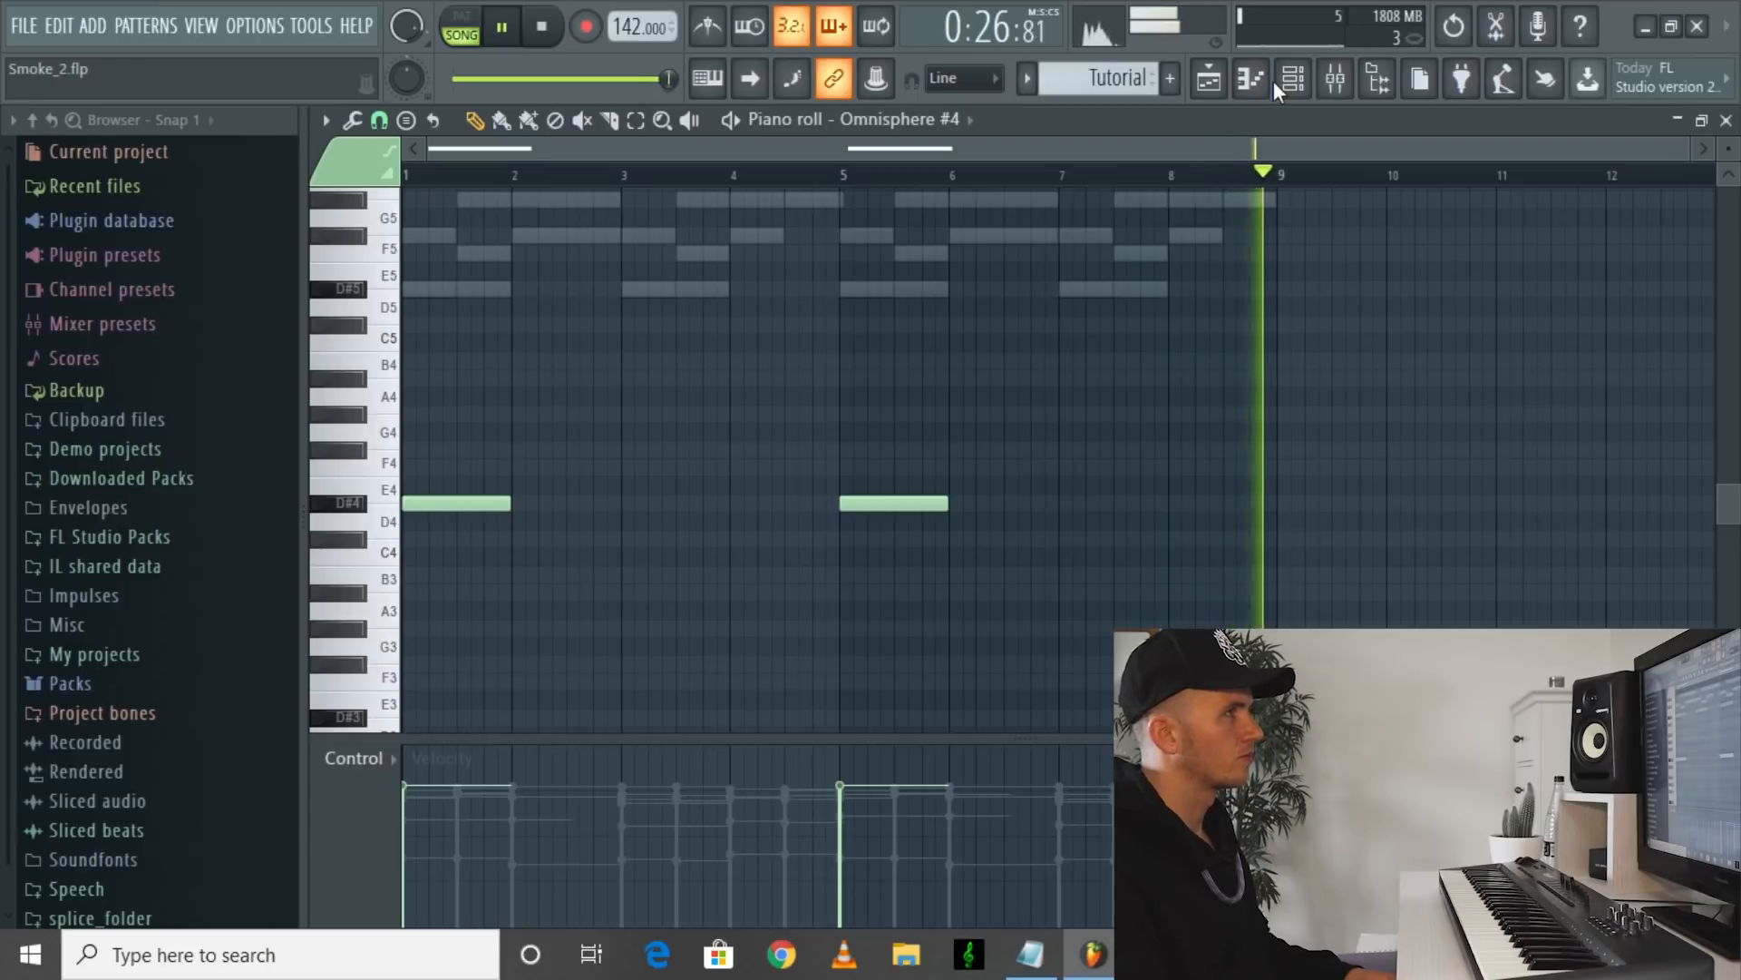
{"action": "key", "text": "space"}
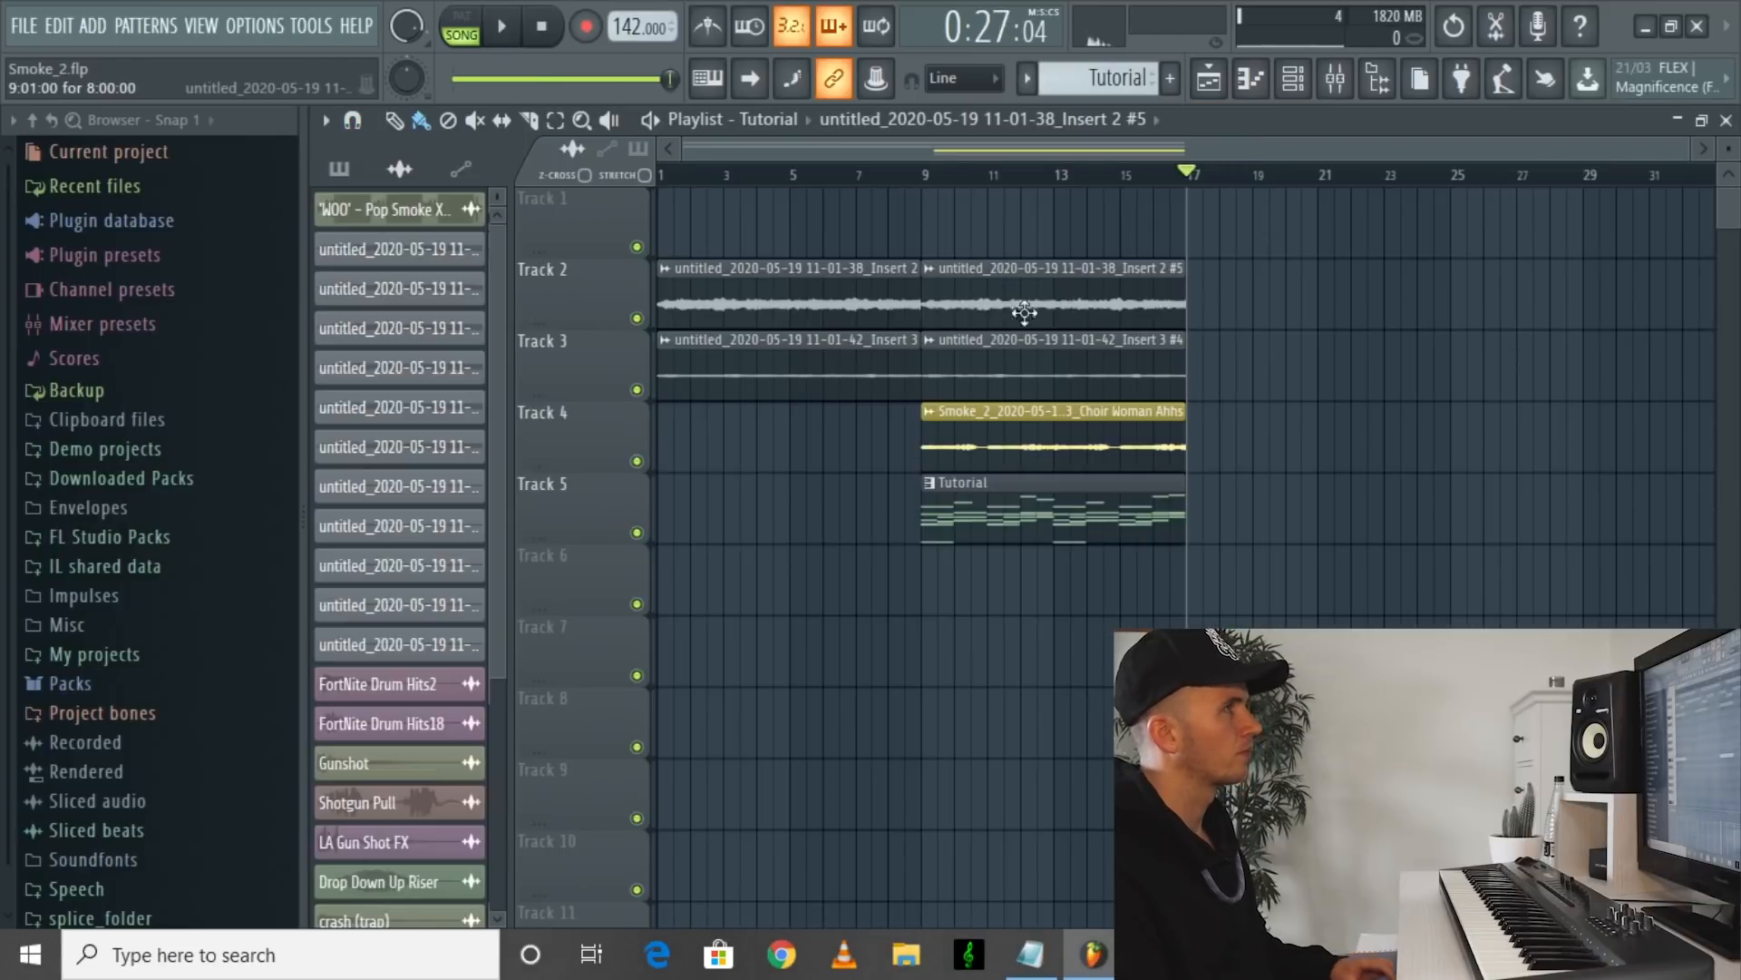
Step: Copy Track 2's first clip to bar 17 on Tracks 1 and 2, make the Track 1 copy unique and raise its time-stretching pitch
{"action": "left_click_drag", "start_coordinate": [818, 293], "coordinate": [1244, 186]}
{"action": "right_click", "coordinate": [1192, 207]}
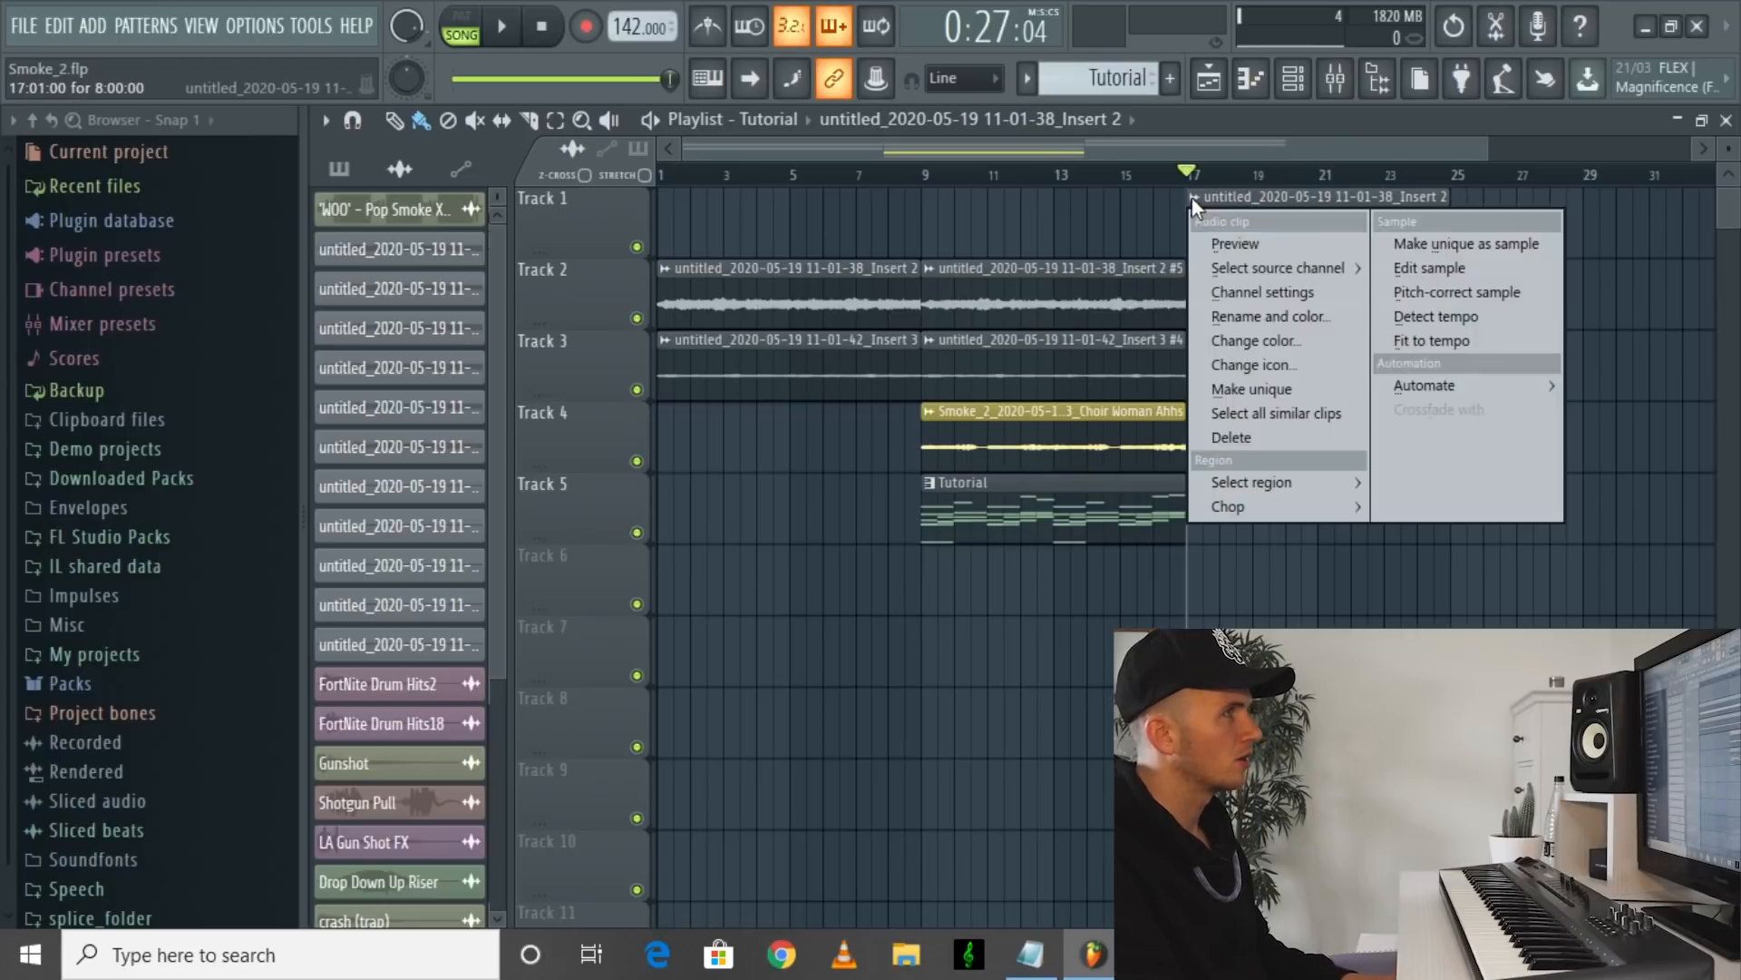
{"action": "left_click", "coordinate": [1252, 388]}
{"action": "double_click", "coordinate": [1259, 230]}
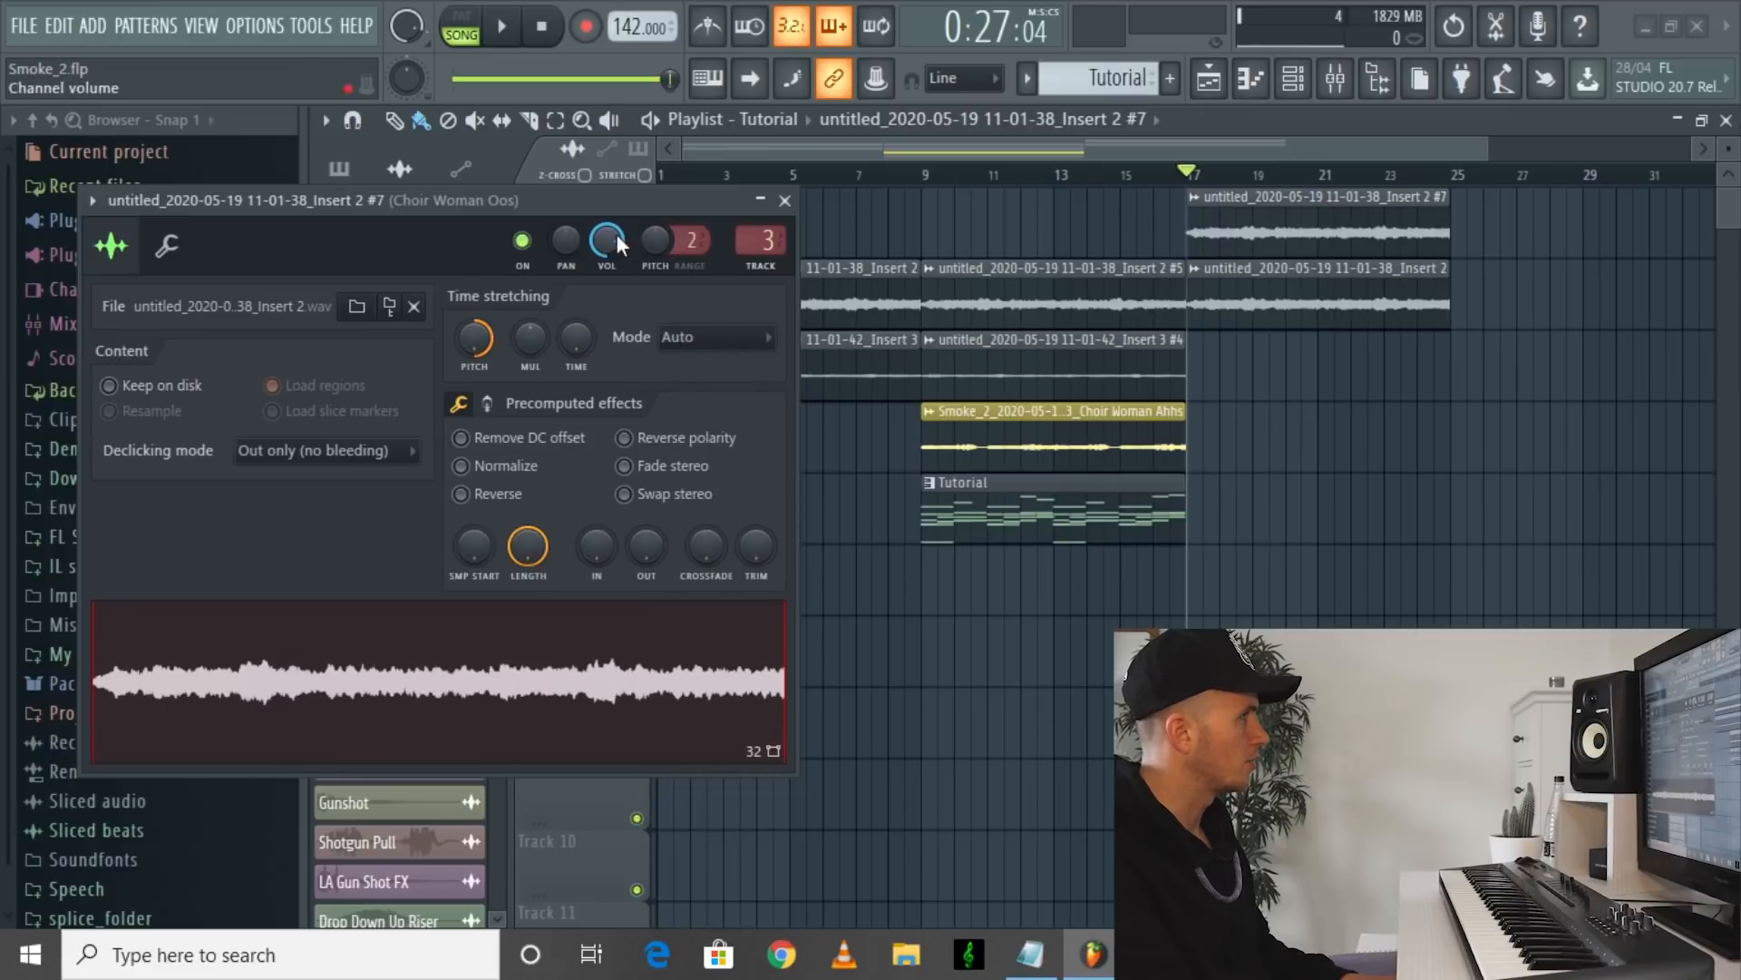
{"action": "left_click", "coordinate": [785, 200]}
Step: Copy the Track 3 clip to bar 17, make the copy unique, raise its time-stretching pitch and set its channel volume to 41%
{"action": "left_click_drag", "start_coordinate": [1068, 371], "coordinate": [1345, 368]}
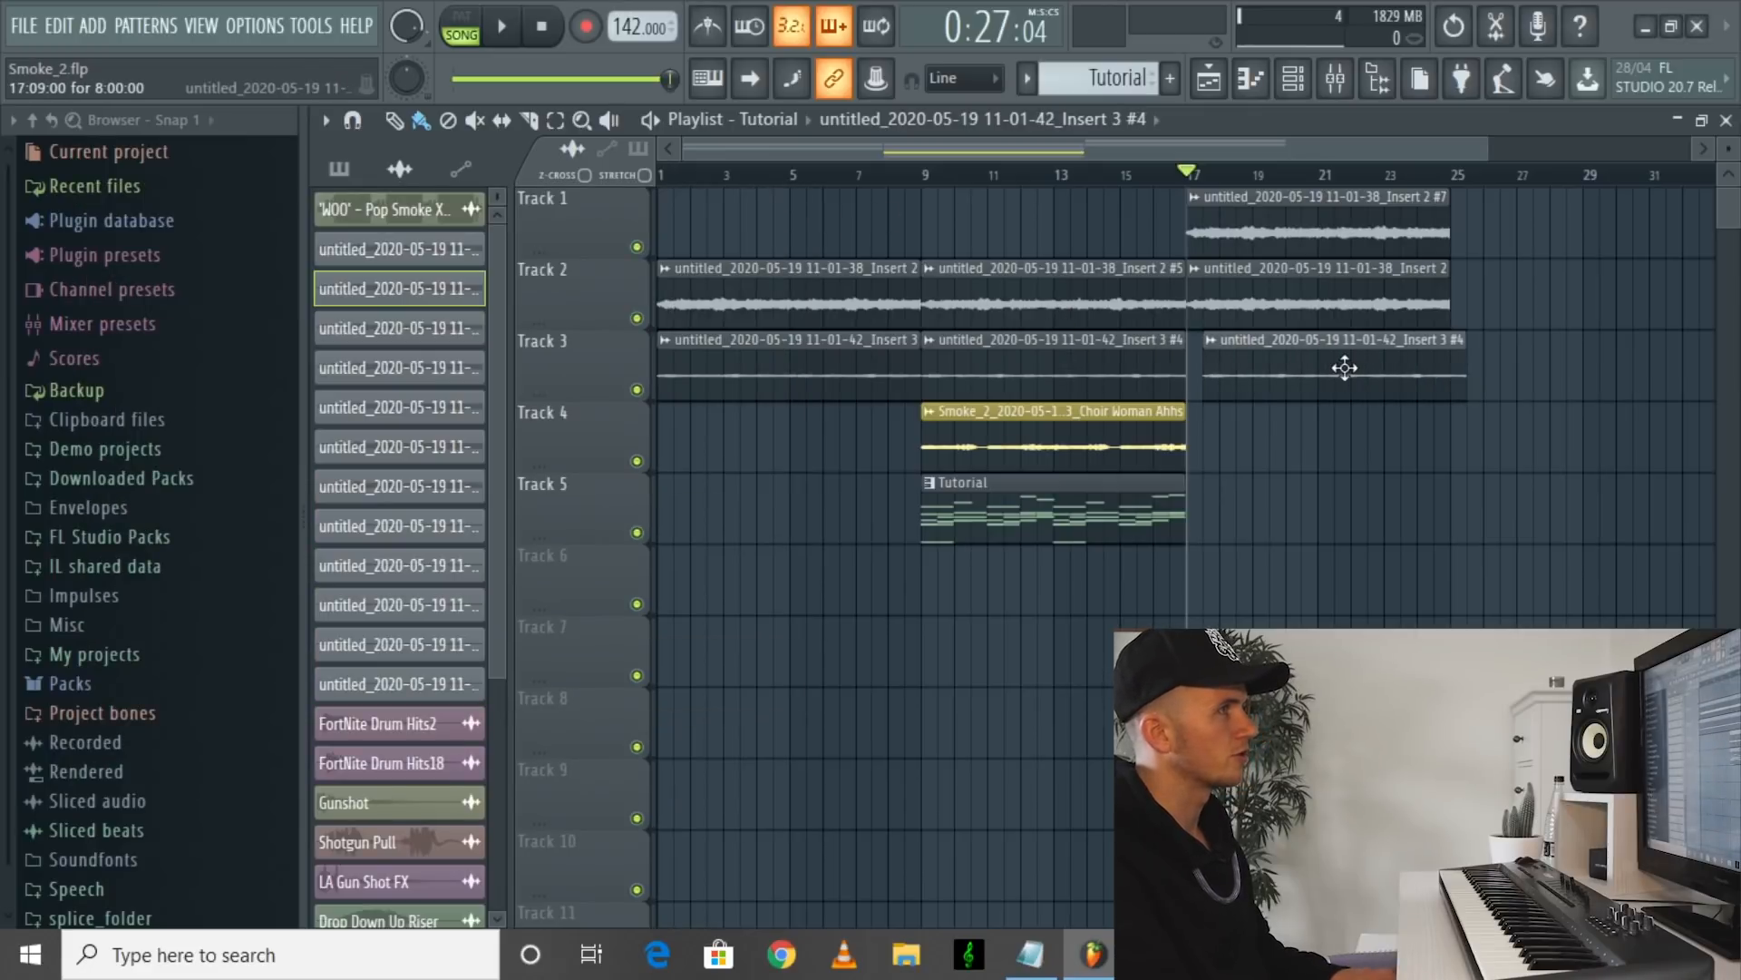
{"action": "right_click", "coordinate": [1209, 352]}
{"action": "left_click", "coordinate": [1261, 530]}
{"action": "double_click", "coordinate": [1232, 376]}
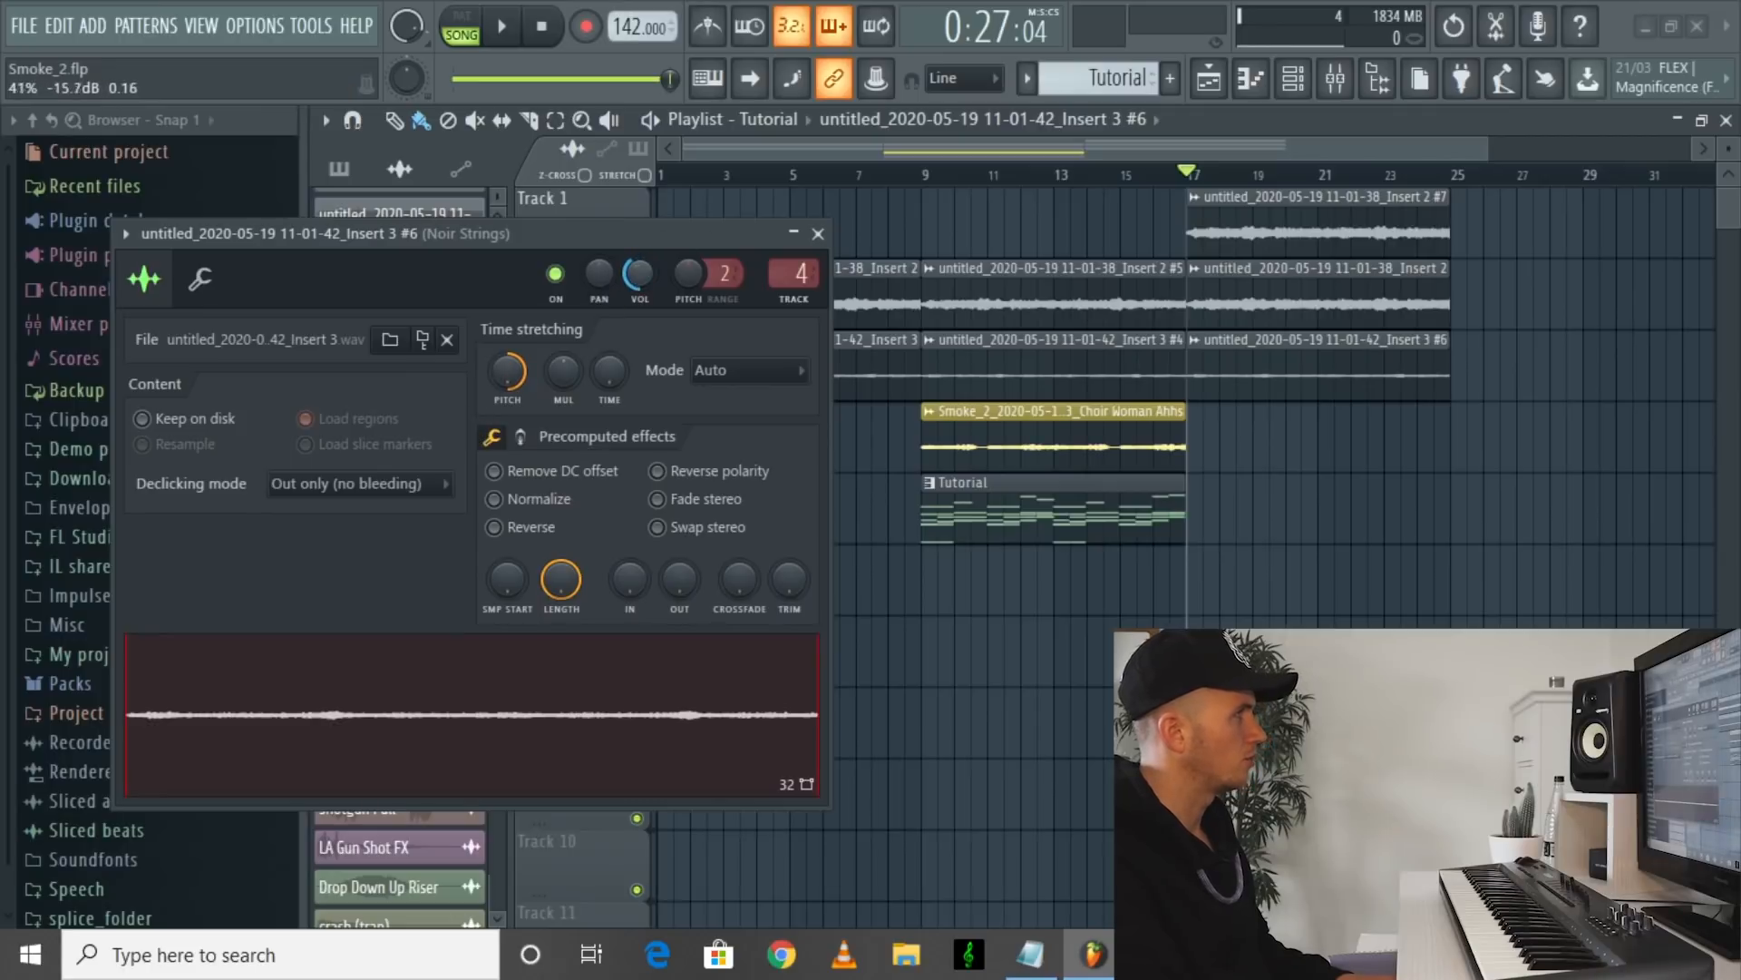
{"action": "left_click", "coordinate": [817, 233]}
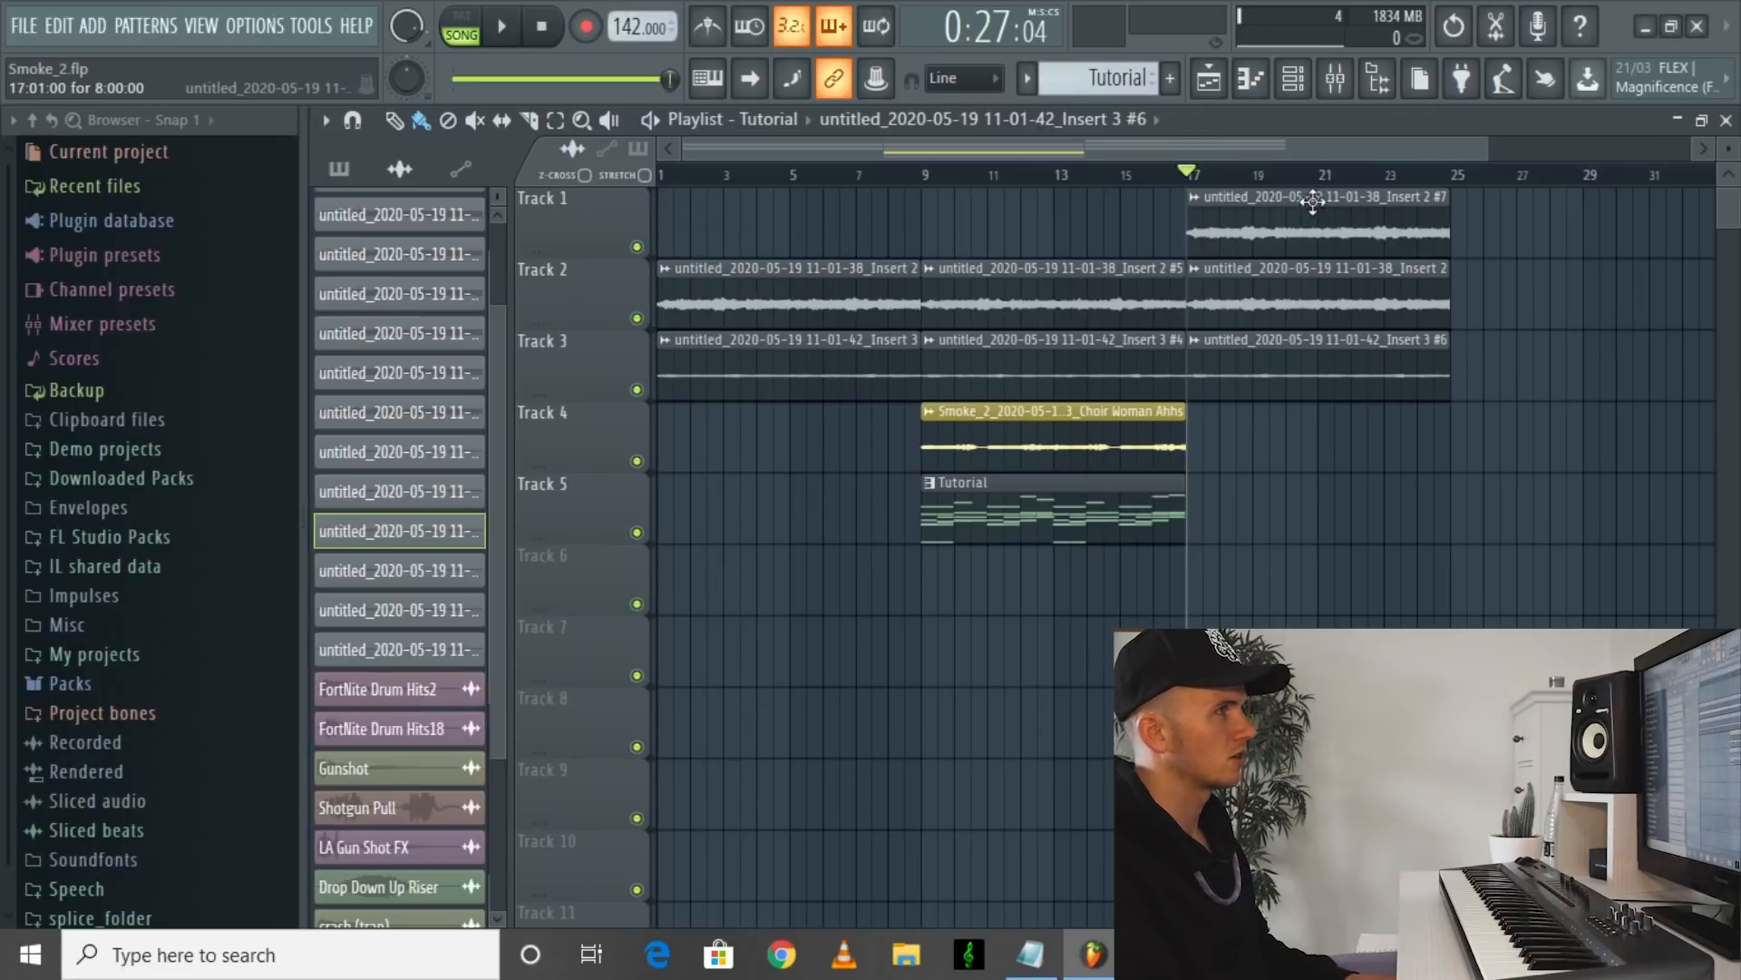
Step: Play the new section at bar 17, including the transition into it from around bar 15
{"action": "key", "text": "space"}
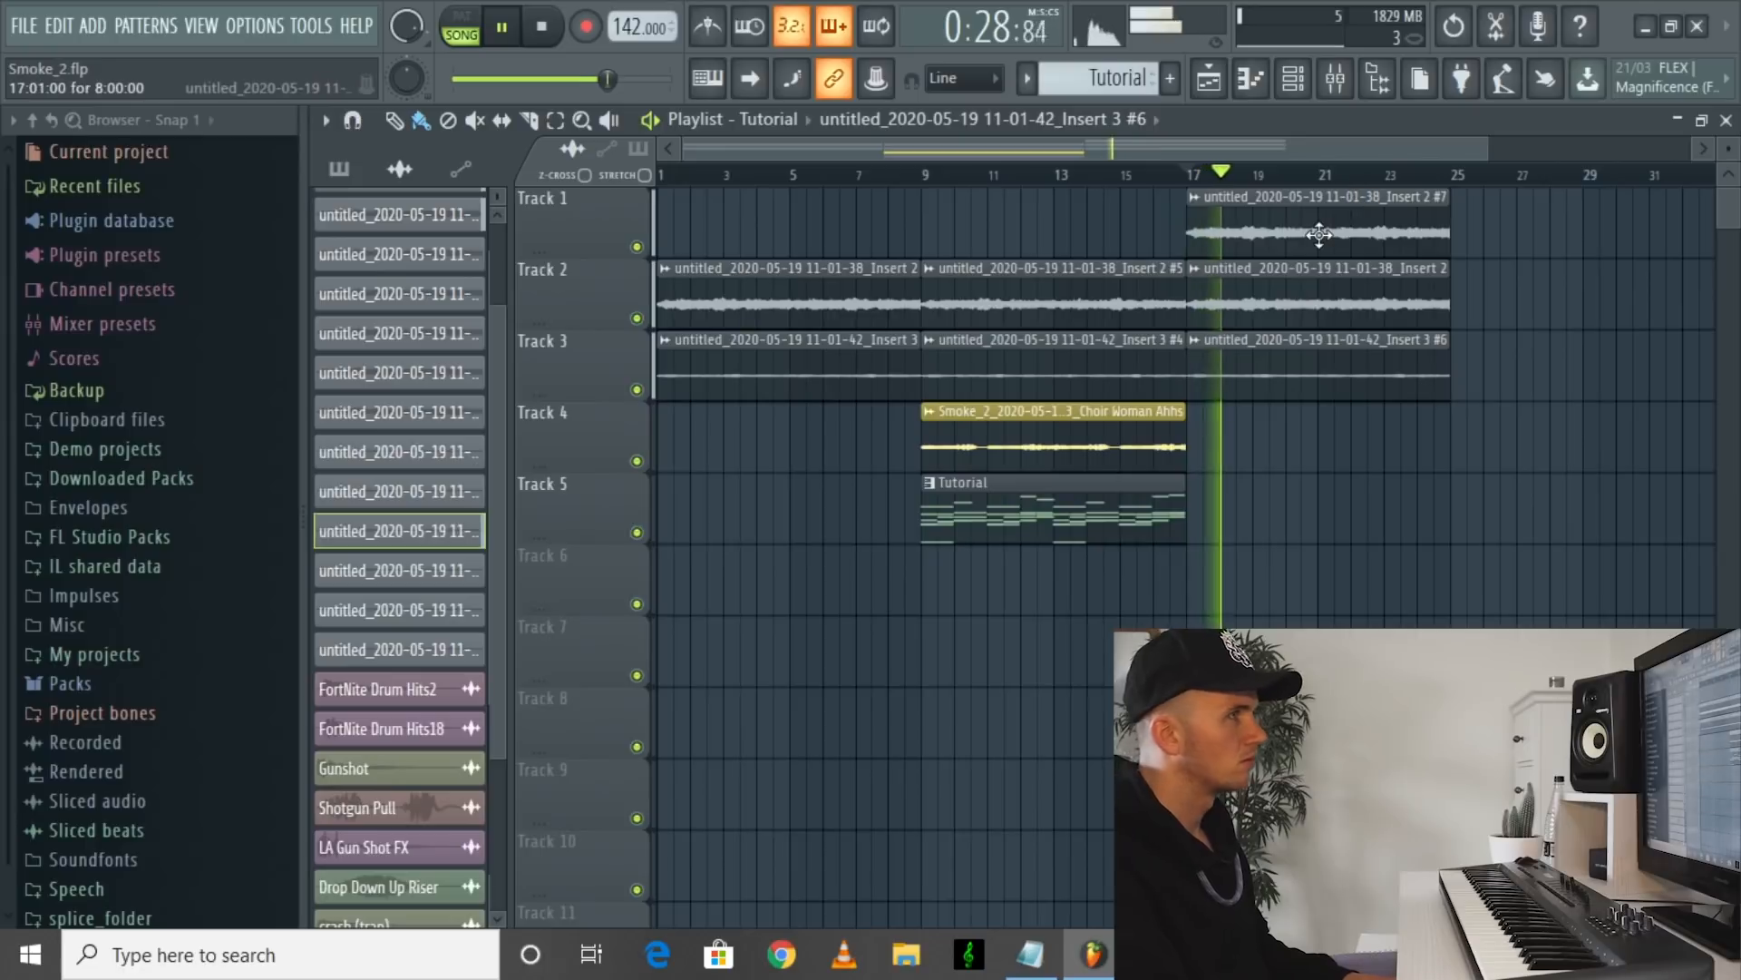
{"action": "key", "text": "space"}
{"action": "left_click", "coordinate": [1155, 179]}
{"action": "key", "text": "space"}
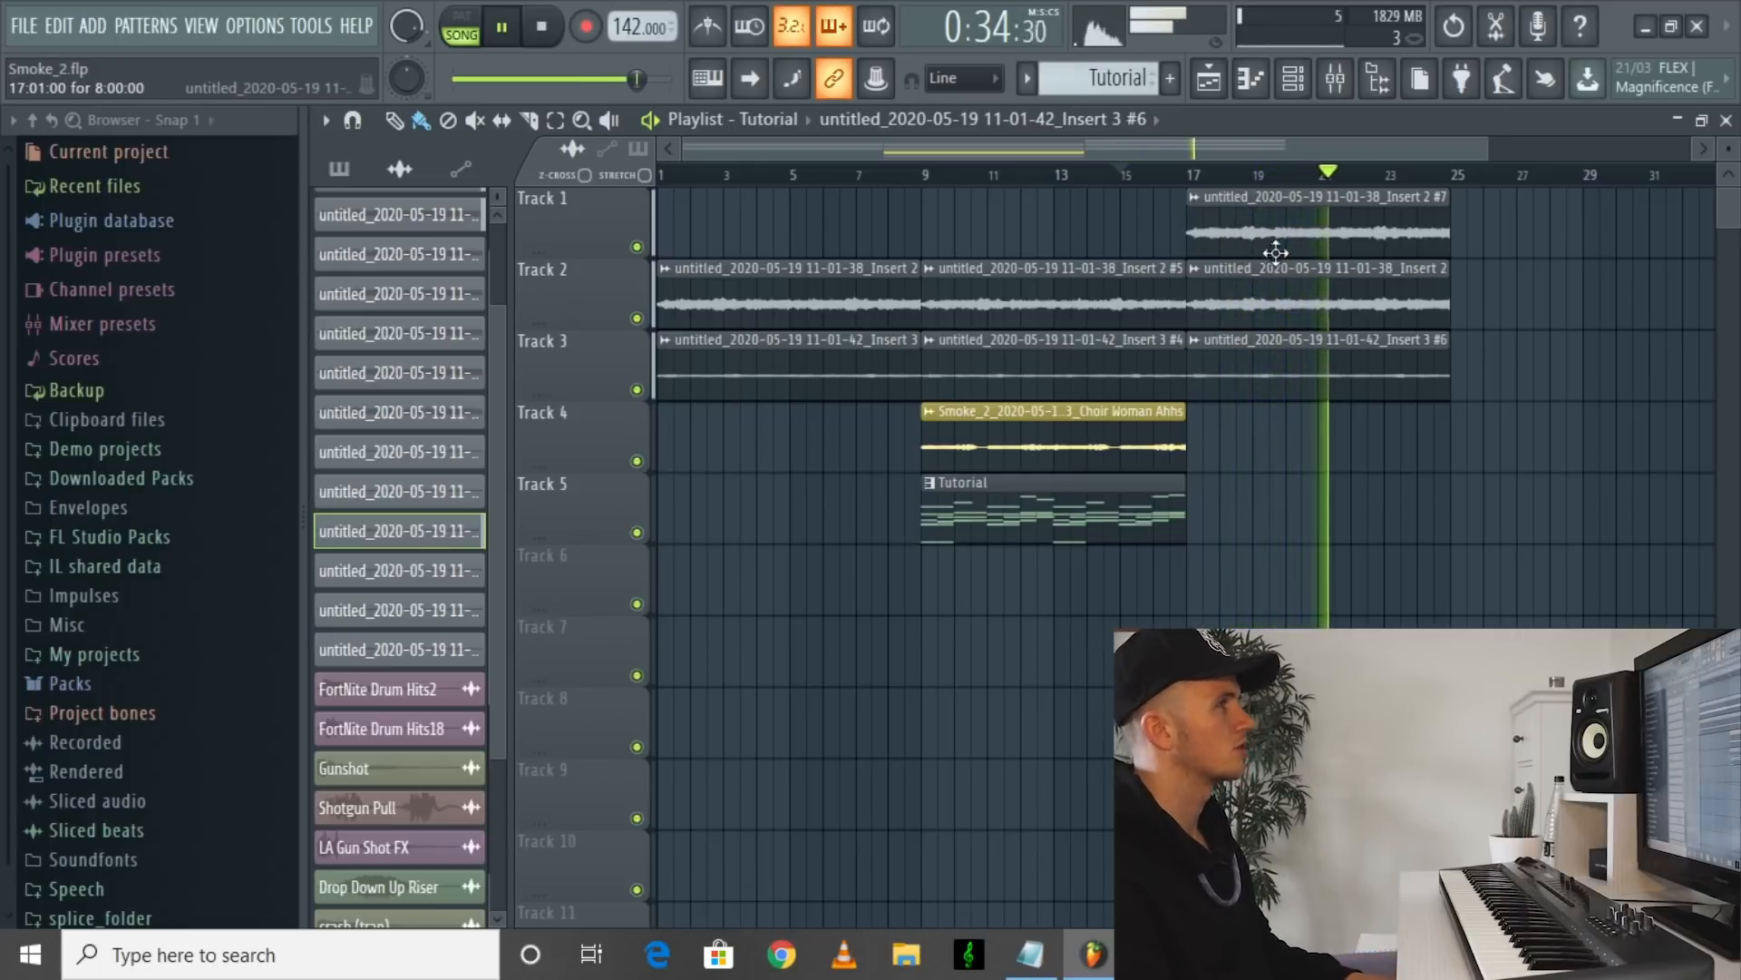
{"action": "key", "text": "space"}
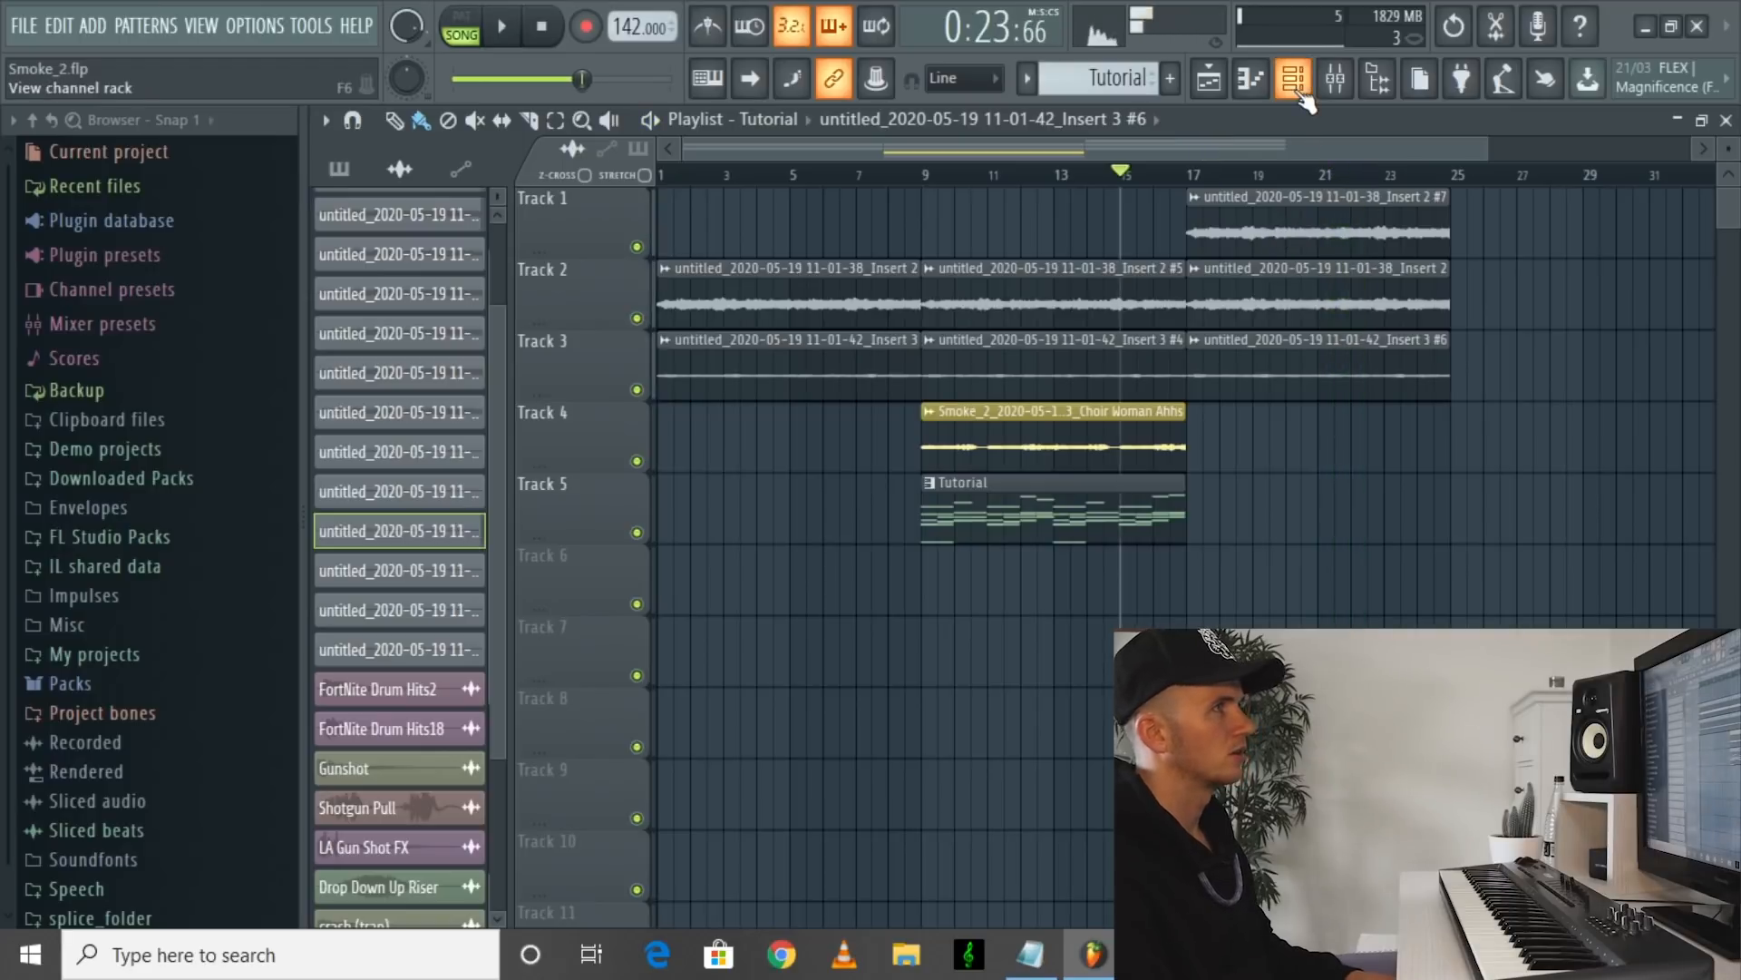
Step: Select the playlist region from bar 17 to bar 25 and show the channel rack for the Drums pattern
{"action": "left_click", "coordinate": [1202, 172]}
{"action": "left_click_drag", "start_coordinate": [1193, 174], "coordinate": [1442, 204]}
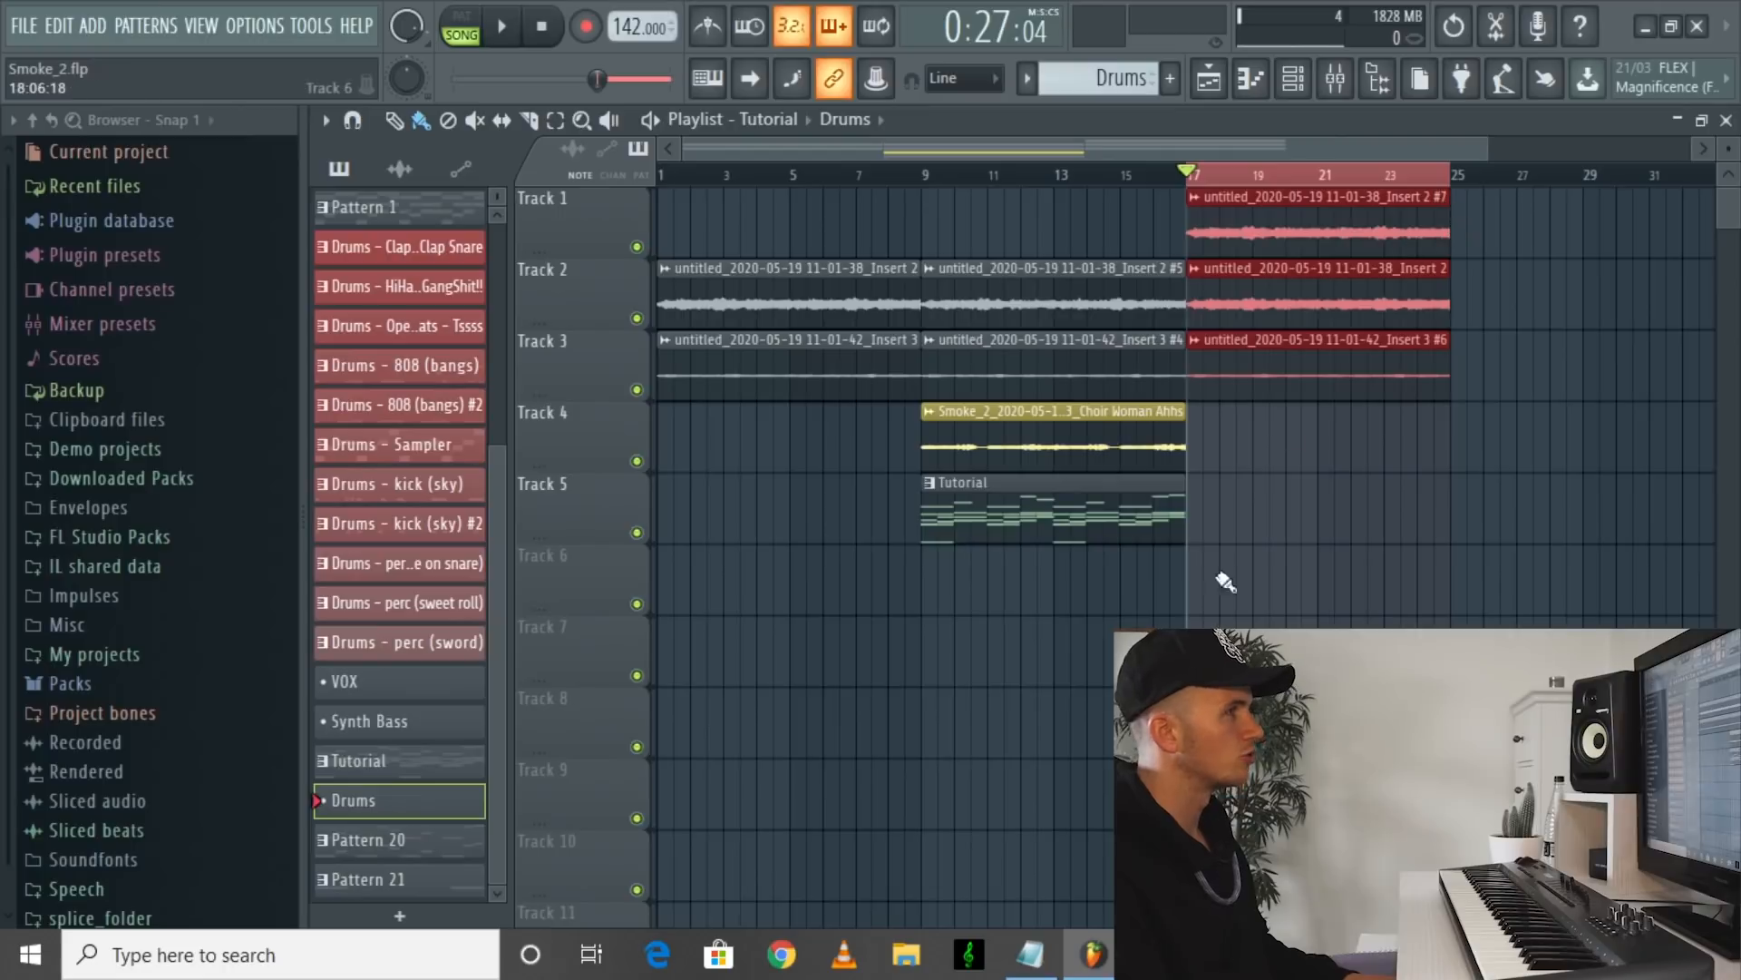
{"action": "key", "text": "F6"}
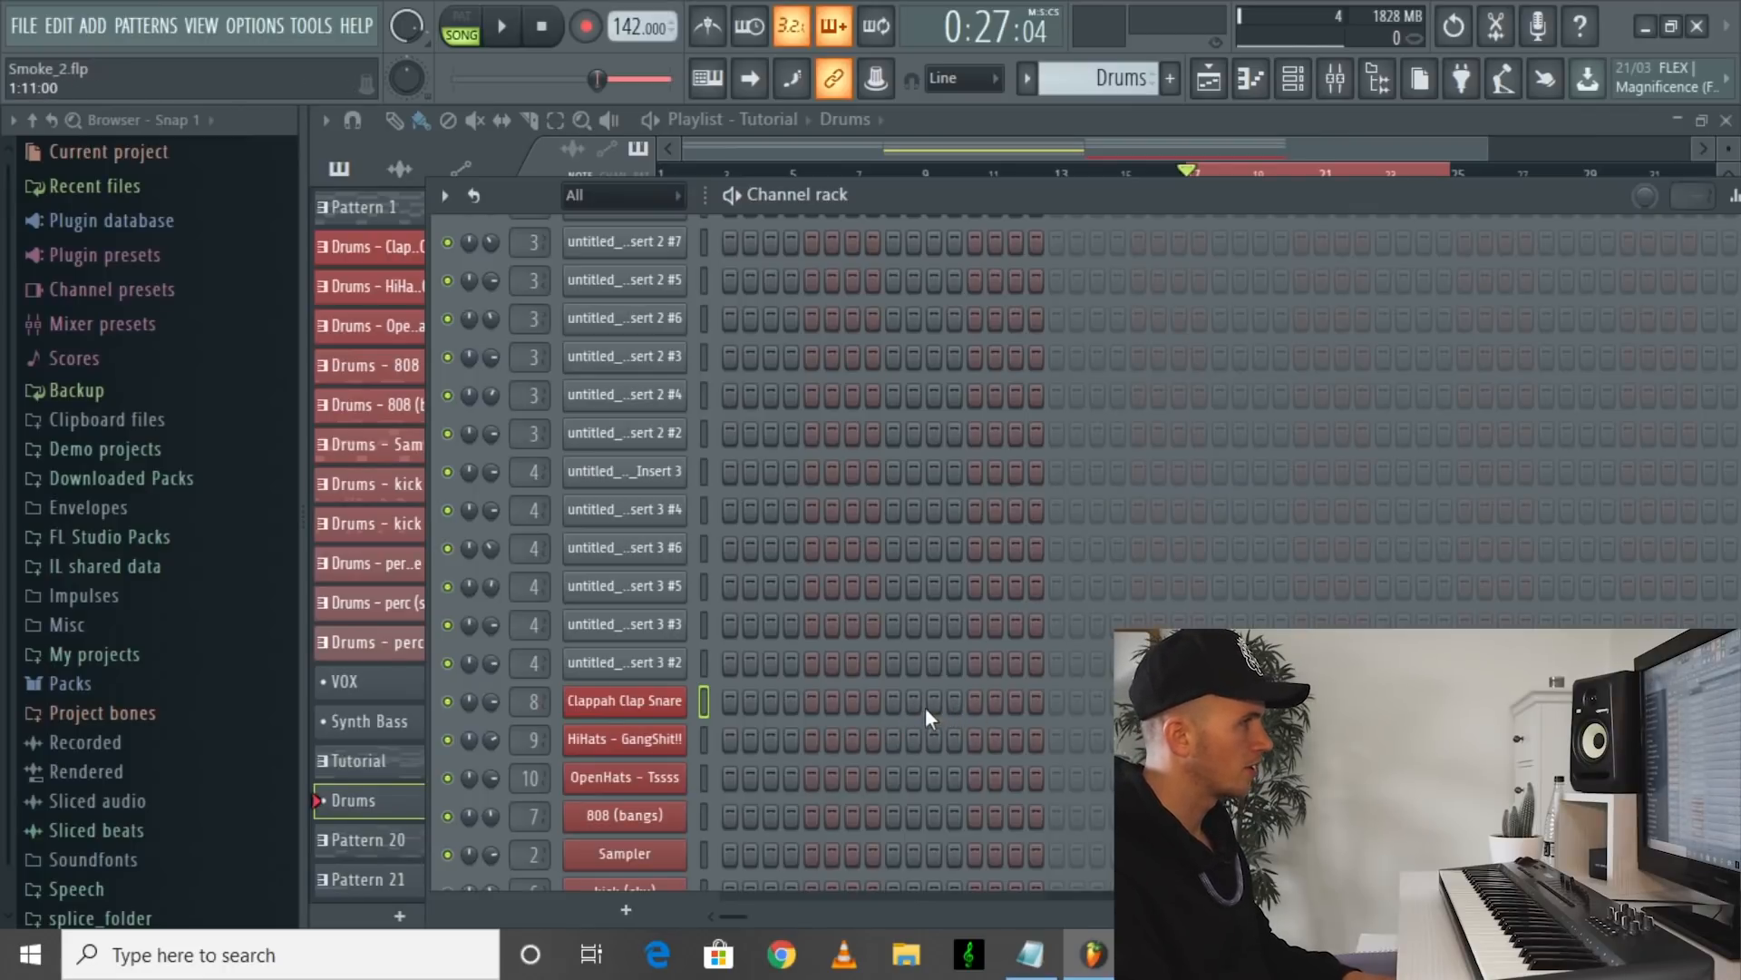
Step: Place a Clappah Clap Snare hit on step 9 of the Drums pattern while the selected region plays
{"action": "key", "text": "space"}
{"action": "left_click", "coordinate": [891, 700]}
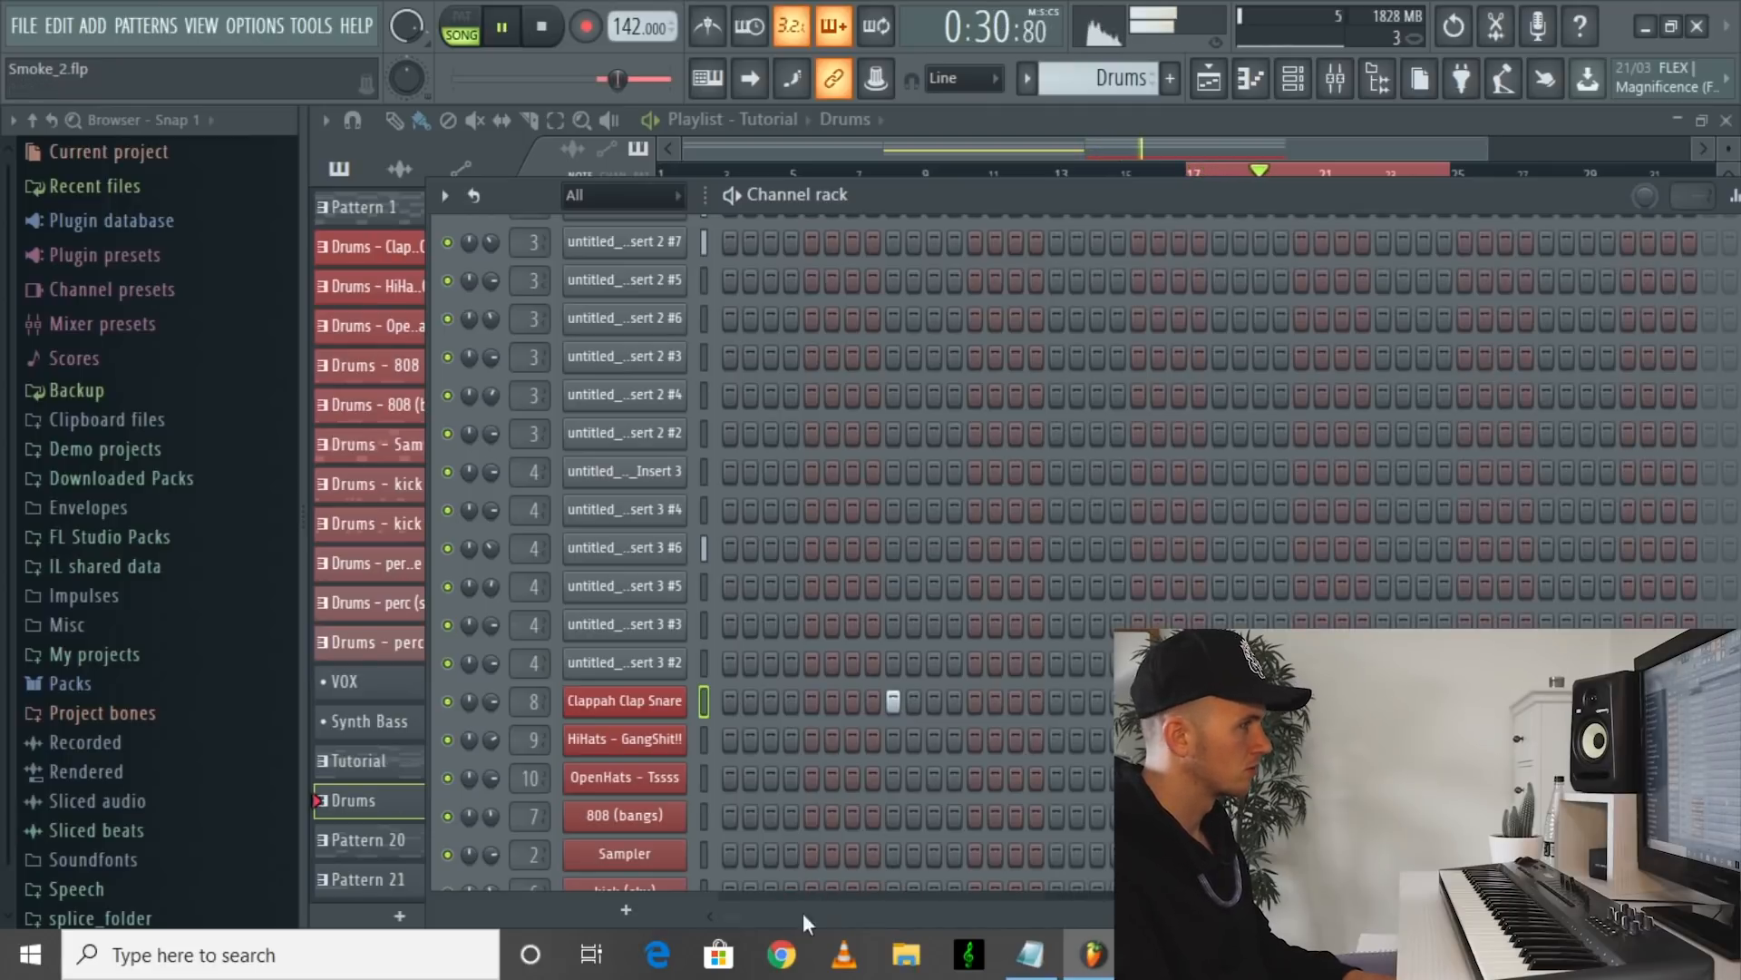
{"action": "left_click_drag", "start_coordinate": [733, 920], "coordinate": [976, 880]}
{"action": "left_click_drag", "start_coordinate": [787, 916], "coordinate": [990, 862]}
{"action": "left_click_drag", "start_coordinate": [813, 910], "coordinate": [1078, 722]}
Step: Program HiHats - GangShit!! hits on steps 1, 4, 7, 9, 12, 15 and 17, and play them with the clap
{"action": "key", "text": "space"}
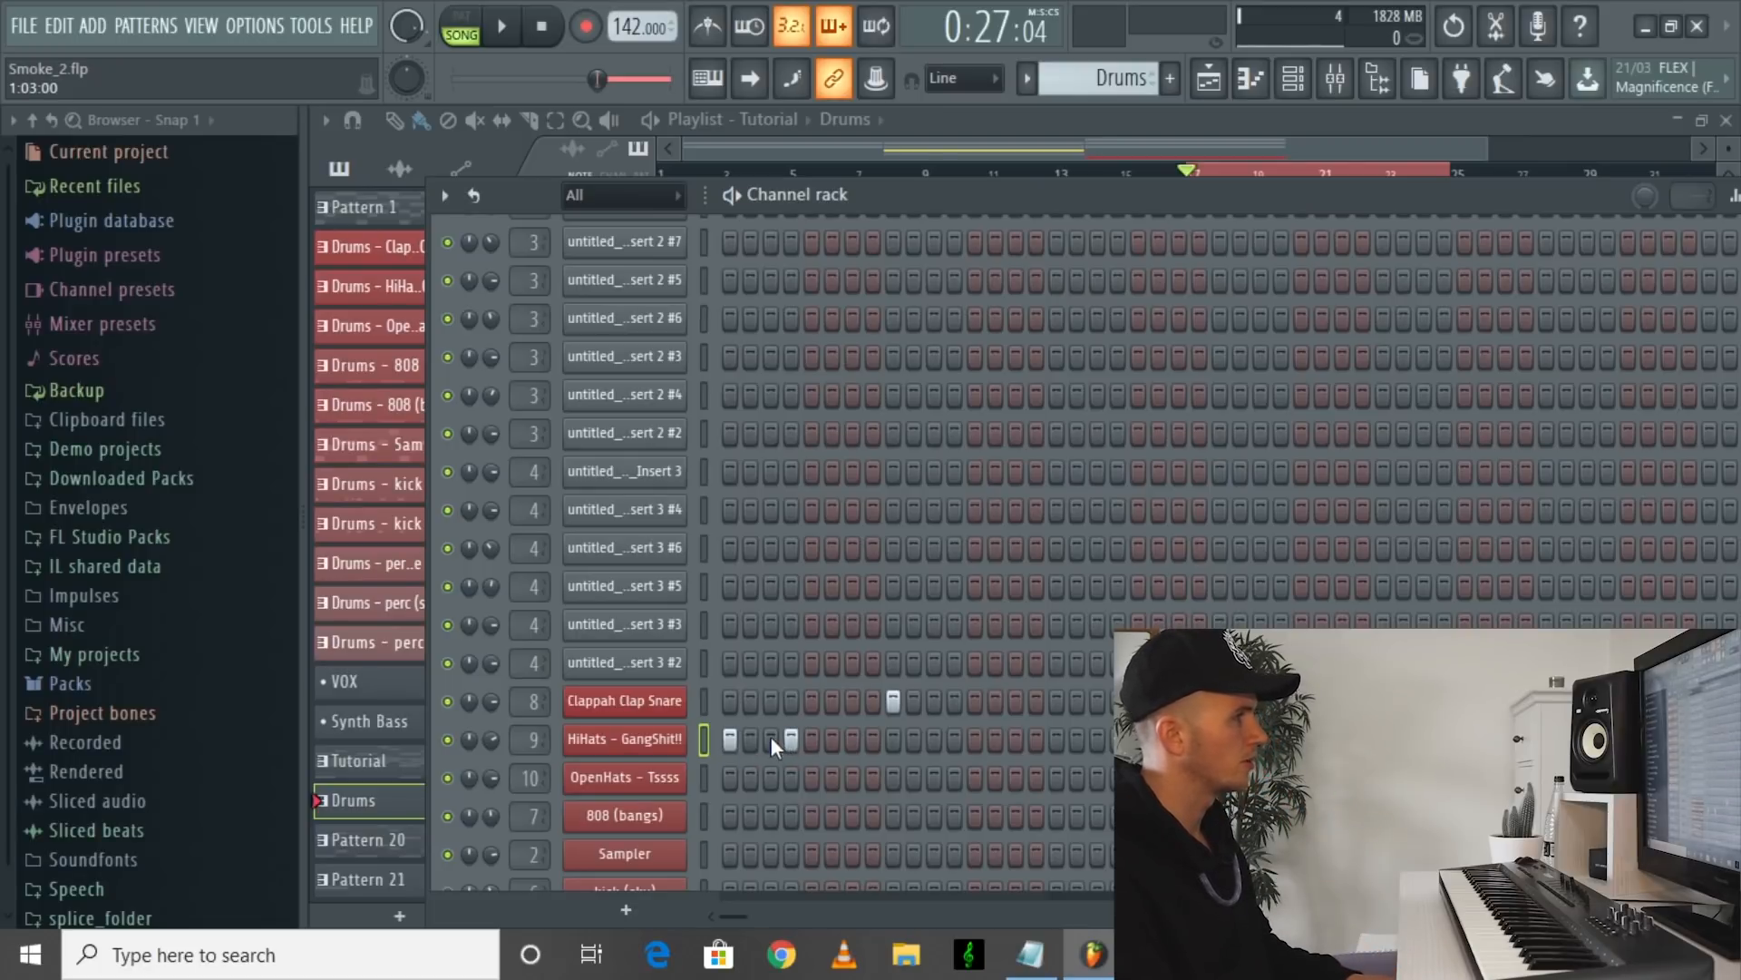
{"action": "left_click", "coordinate": [853, 740]}
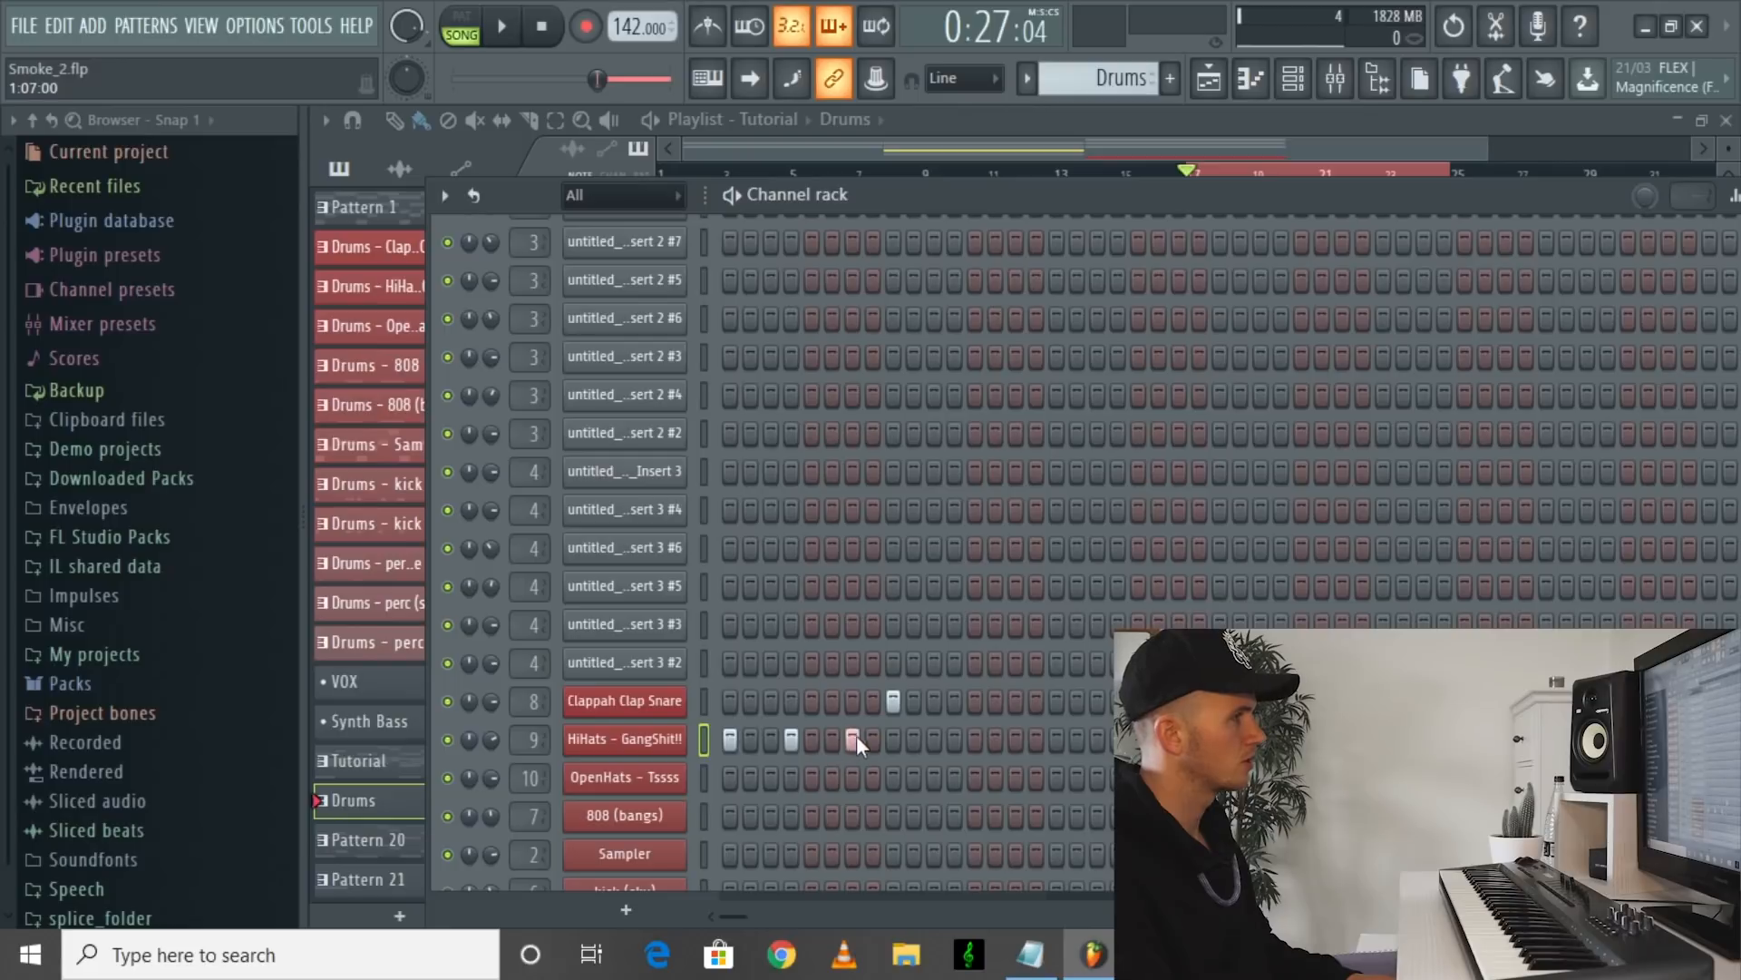
{"action": "left_click", "coordinate": [952, 740]}
{"action": "left_click", "coordinate": [1017, 740]}
{"action": "left_click", "coordinate": [1058, 740]}
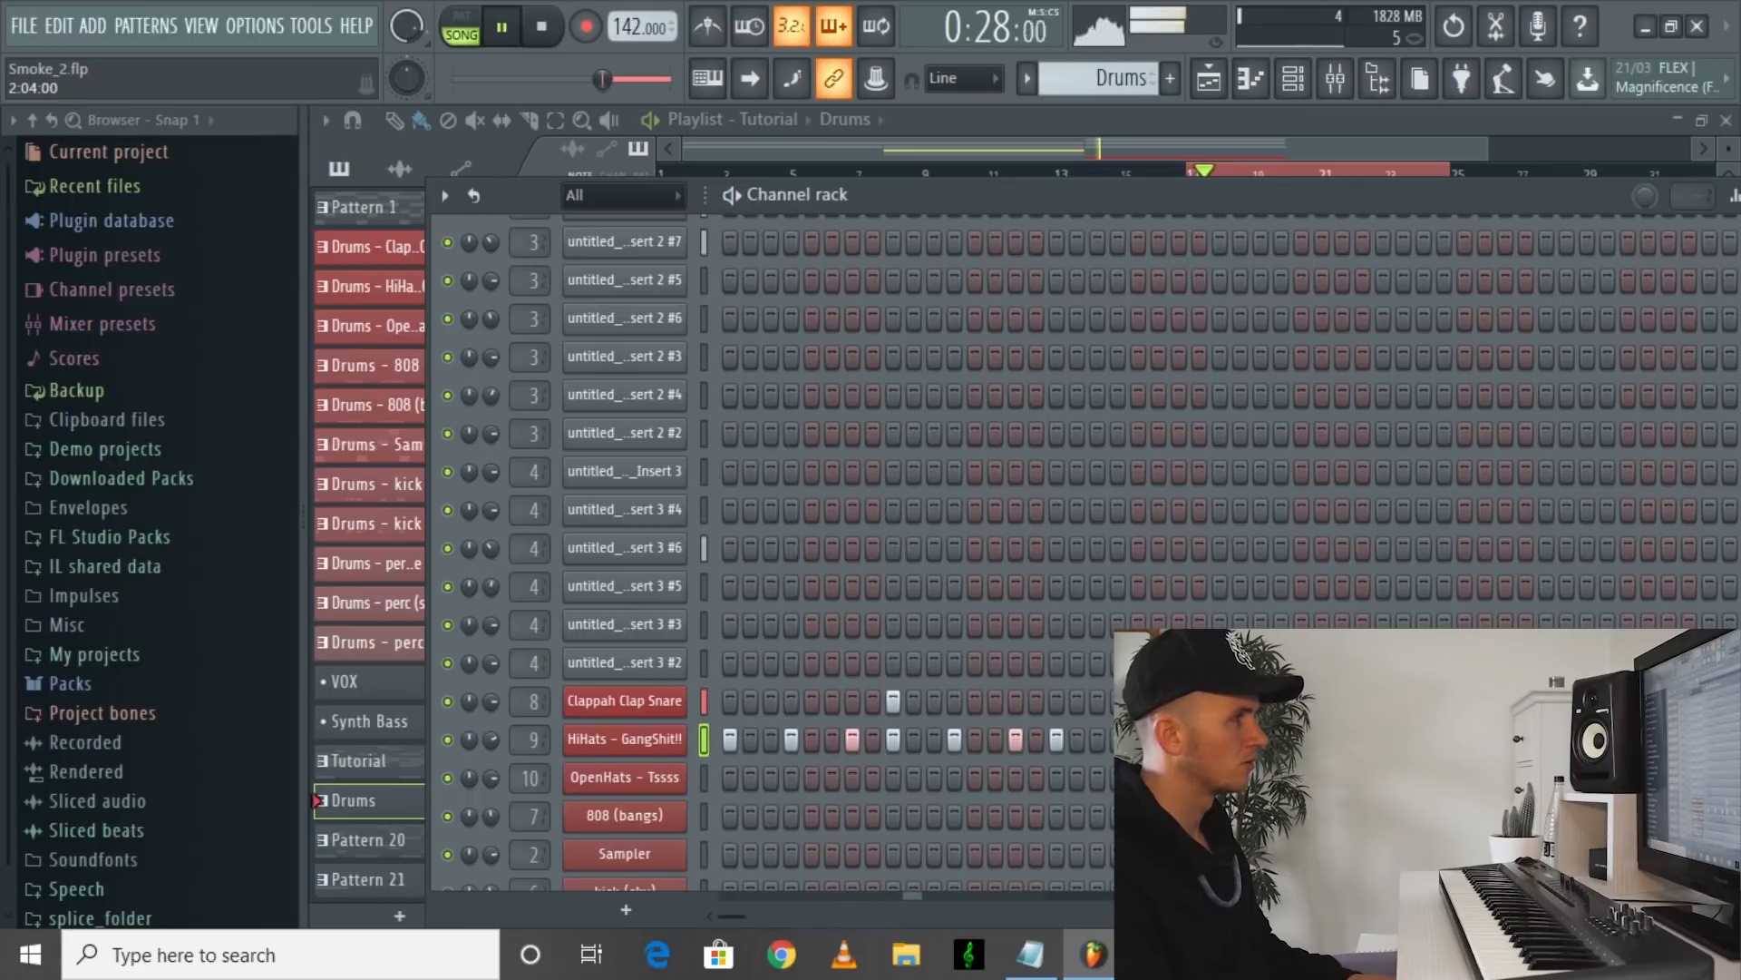
{"action": "key", "text": "space"}
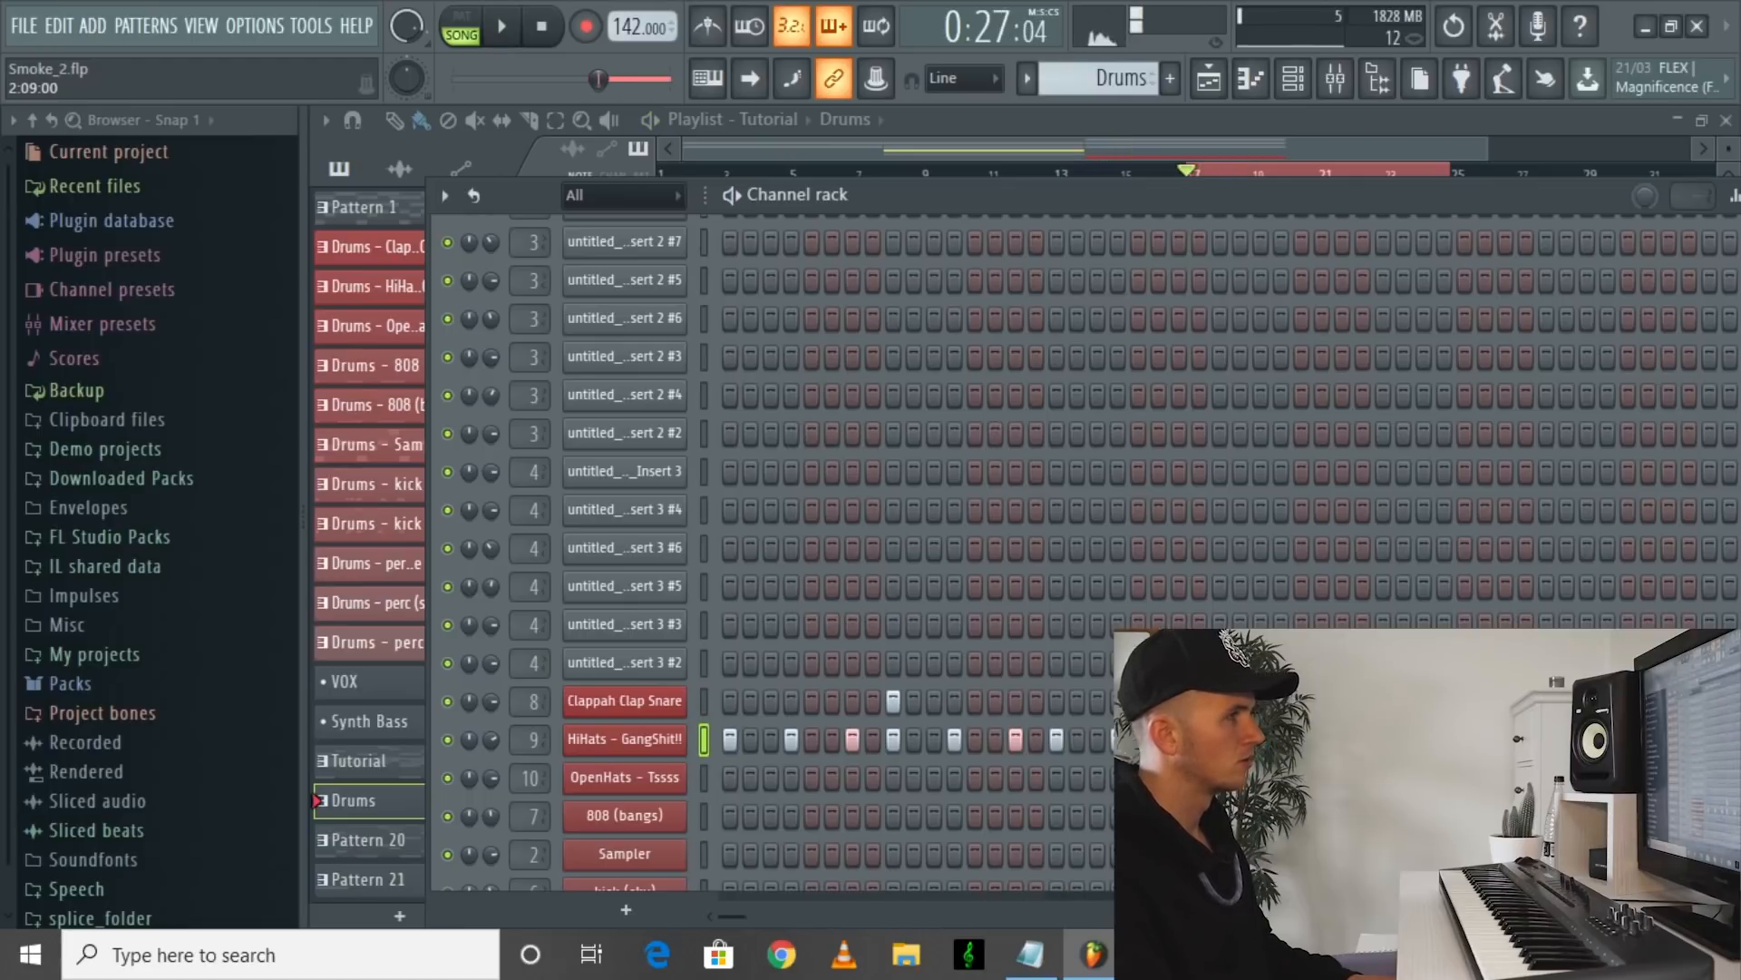
Step: Play the eight-bar HiHats - GangShit!! part and examine its rolls and pitched-down hits in the piano roll
{"action": "key", "text": "F7"}
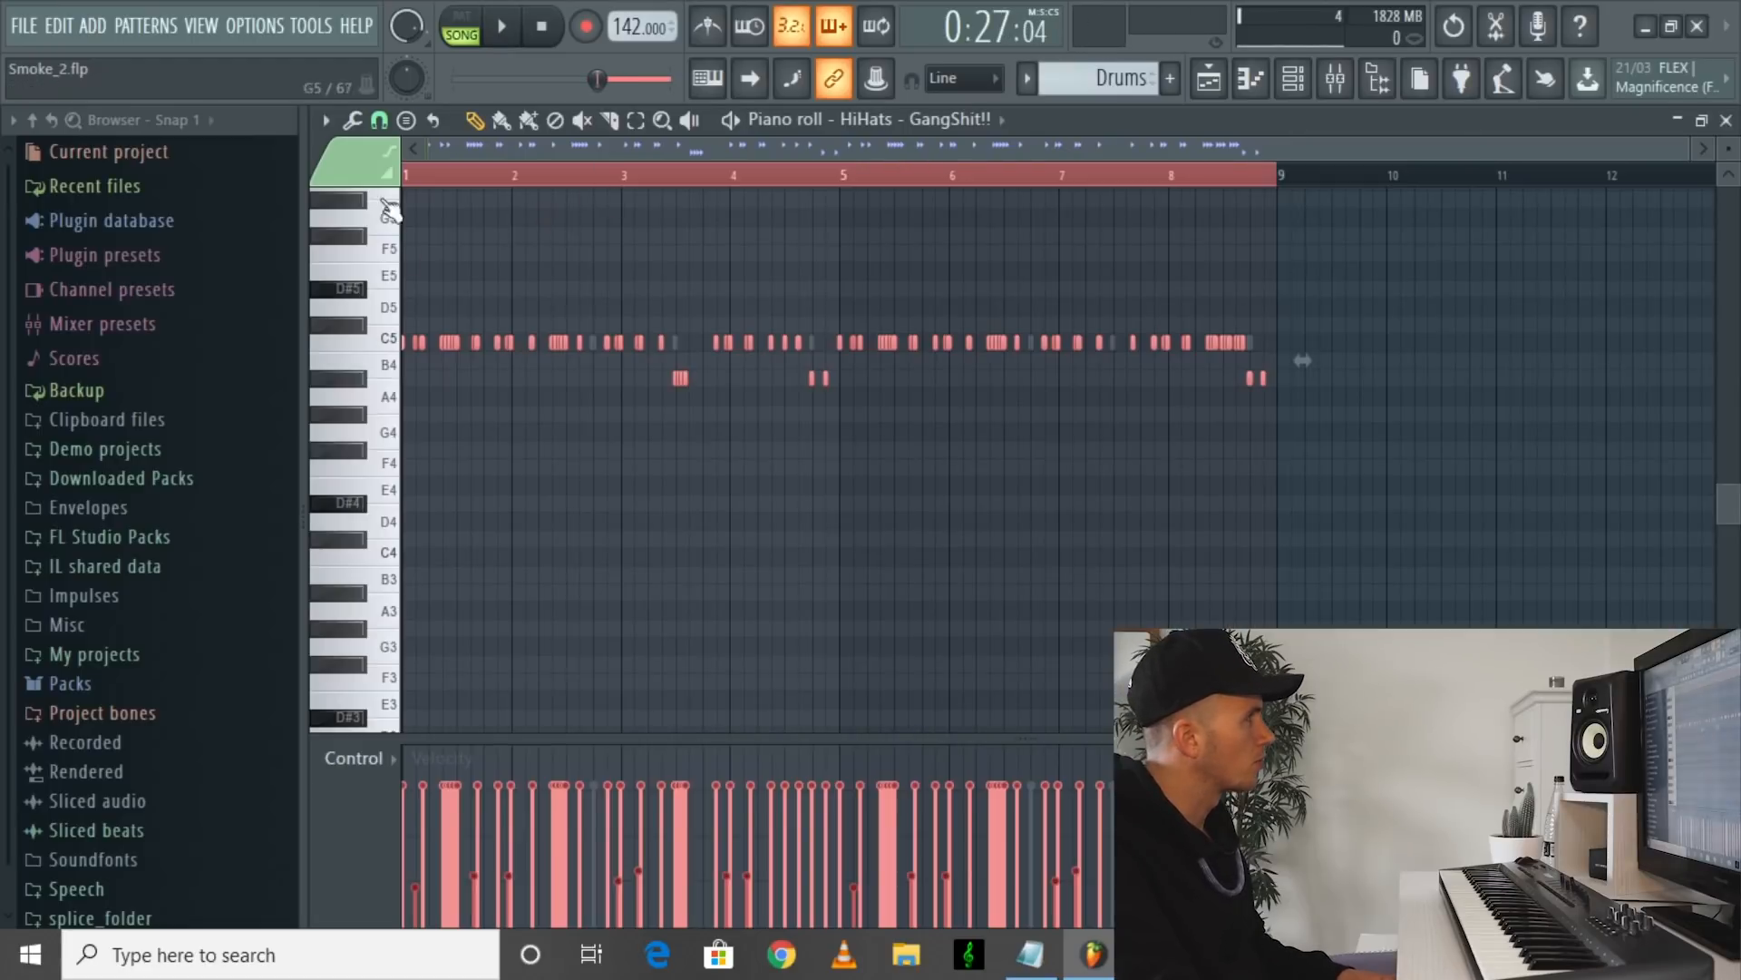
{"action": "left_click", "coordinate": [506, 27]}
{"action": "scroll", "coordinate": [472, 359], "scroll_direction": "up", "scroll_amount": 3}
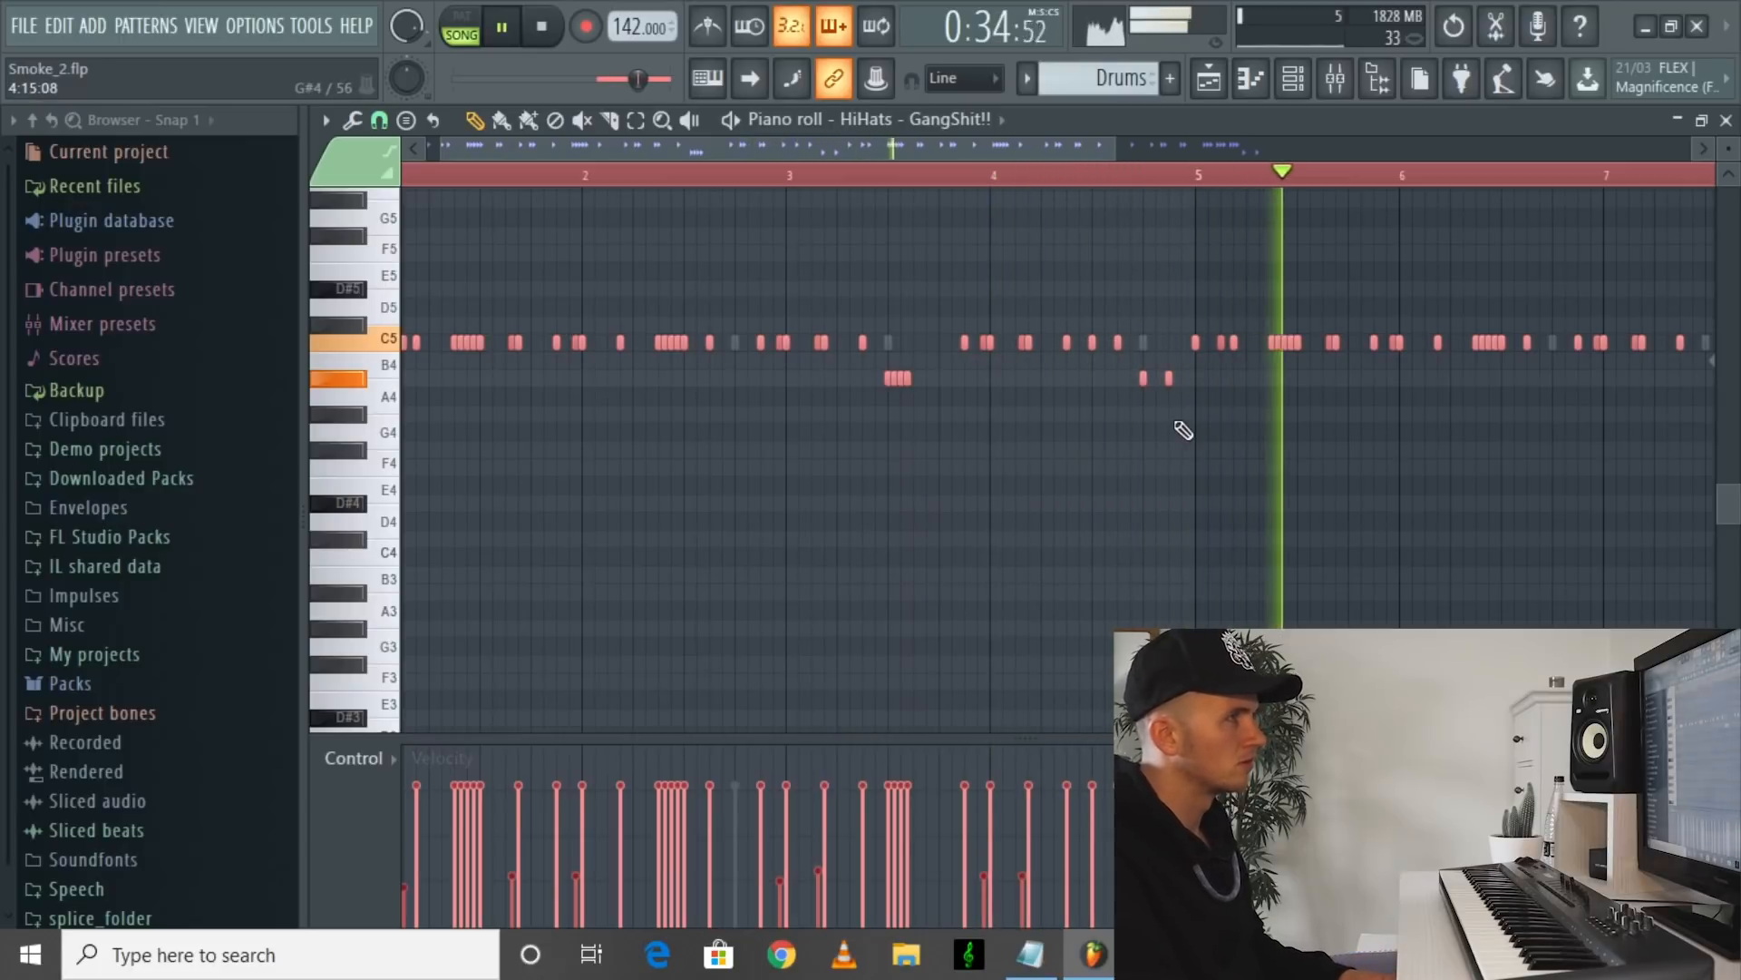
{"action": "scroll", "coordinate": [1019, 362], "scroll_direction": "down", "scroll_amount": 2}
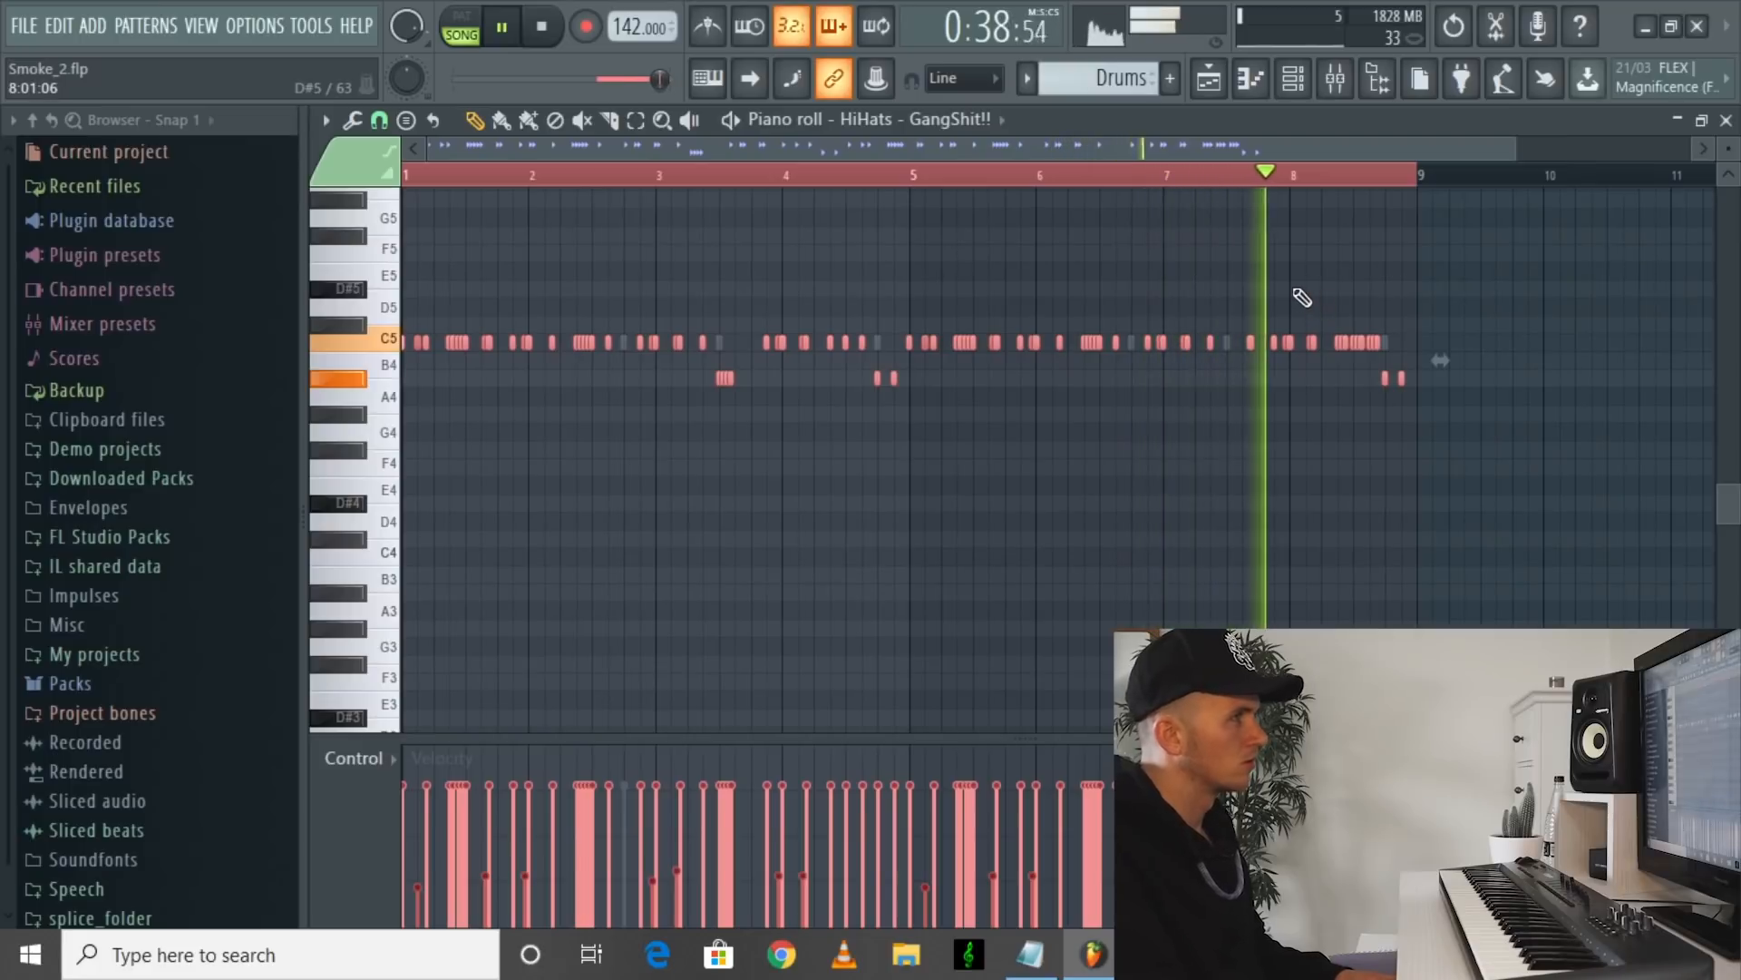
{"action": "key", "text": "space"}
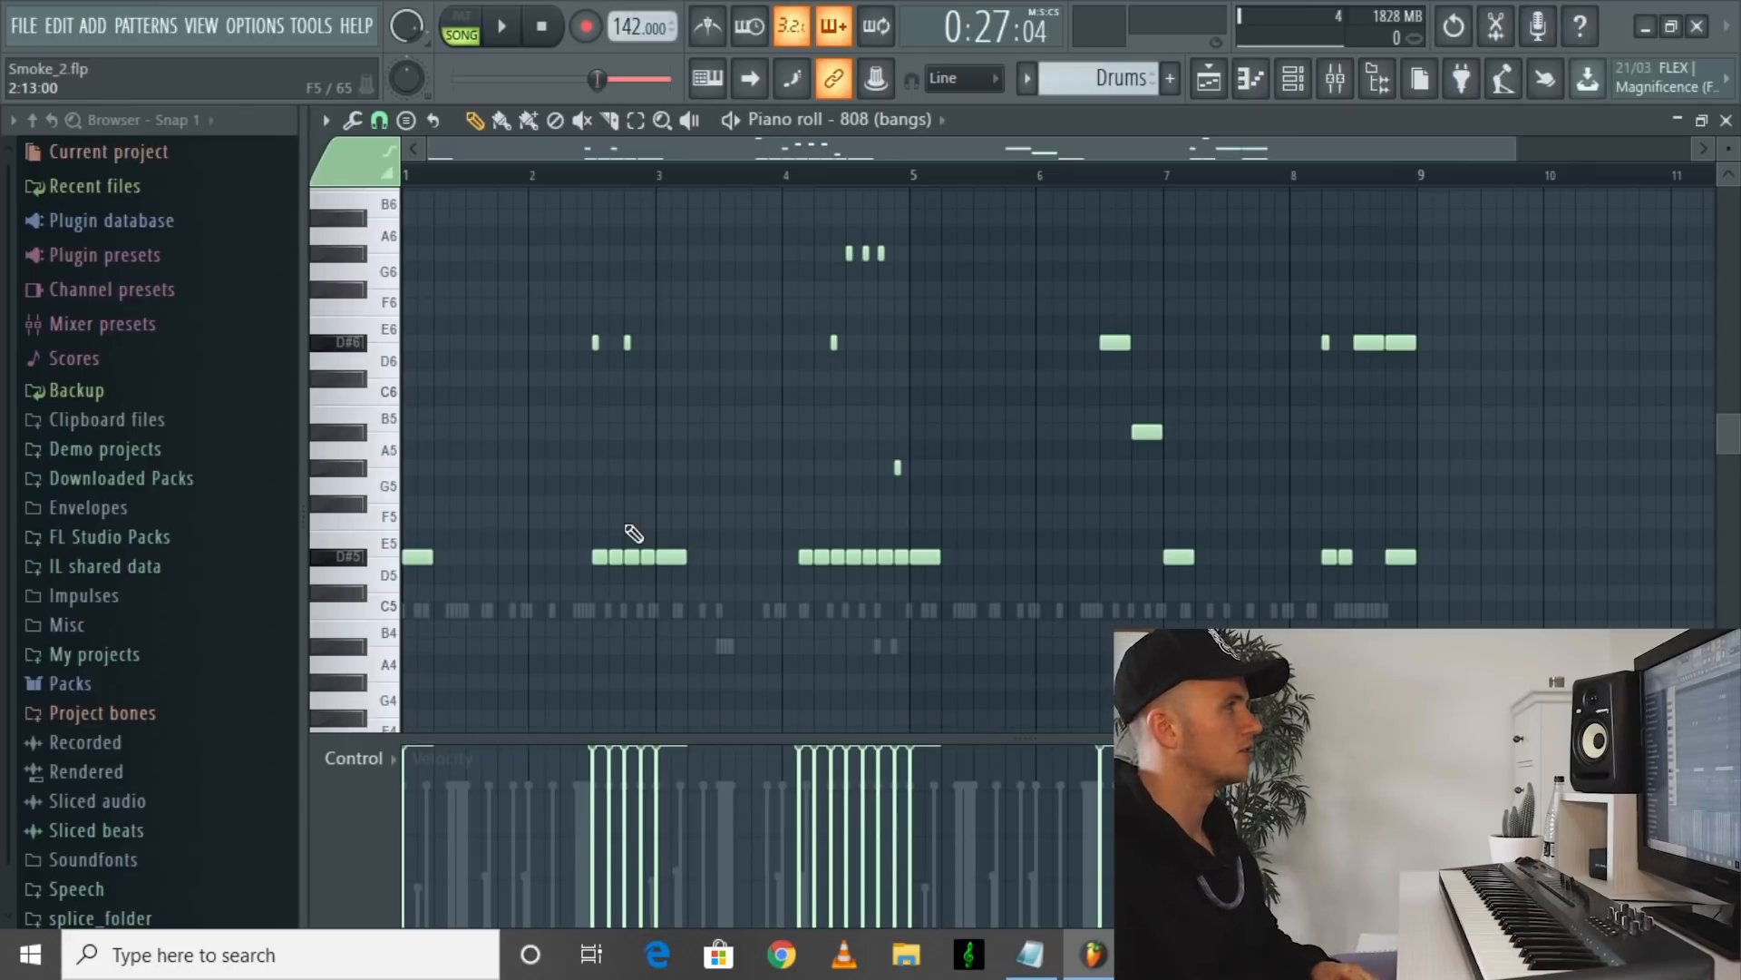
Step: Play the 808 (bangs) part and examine its notes and slides across all eight bars in the piano roll
{"action": "key", "text": "space"}
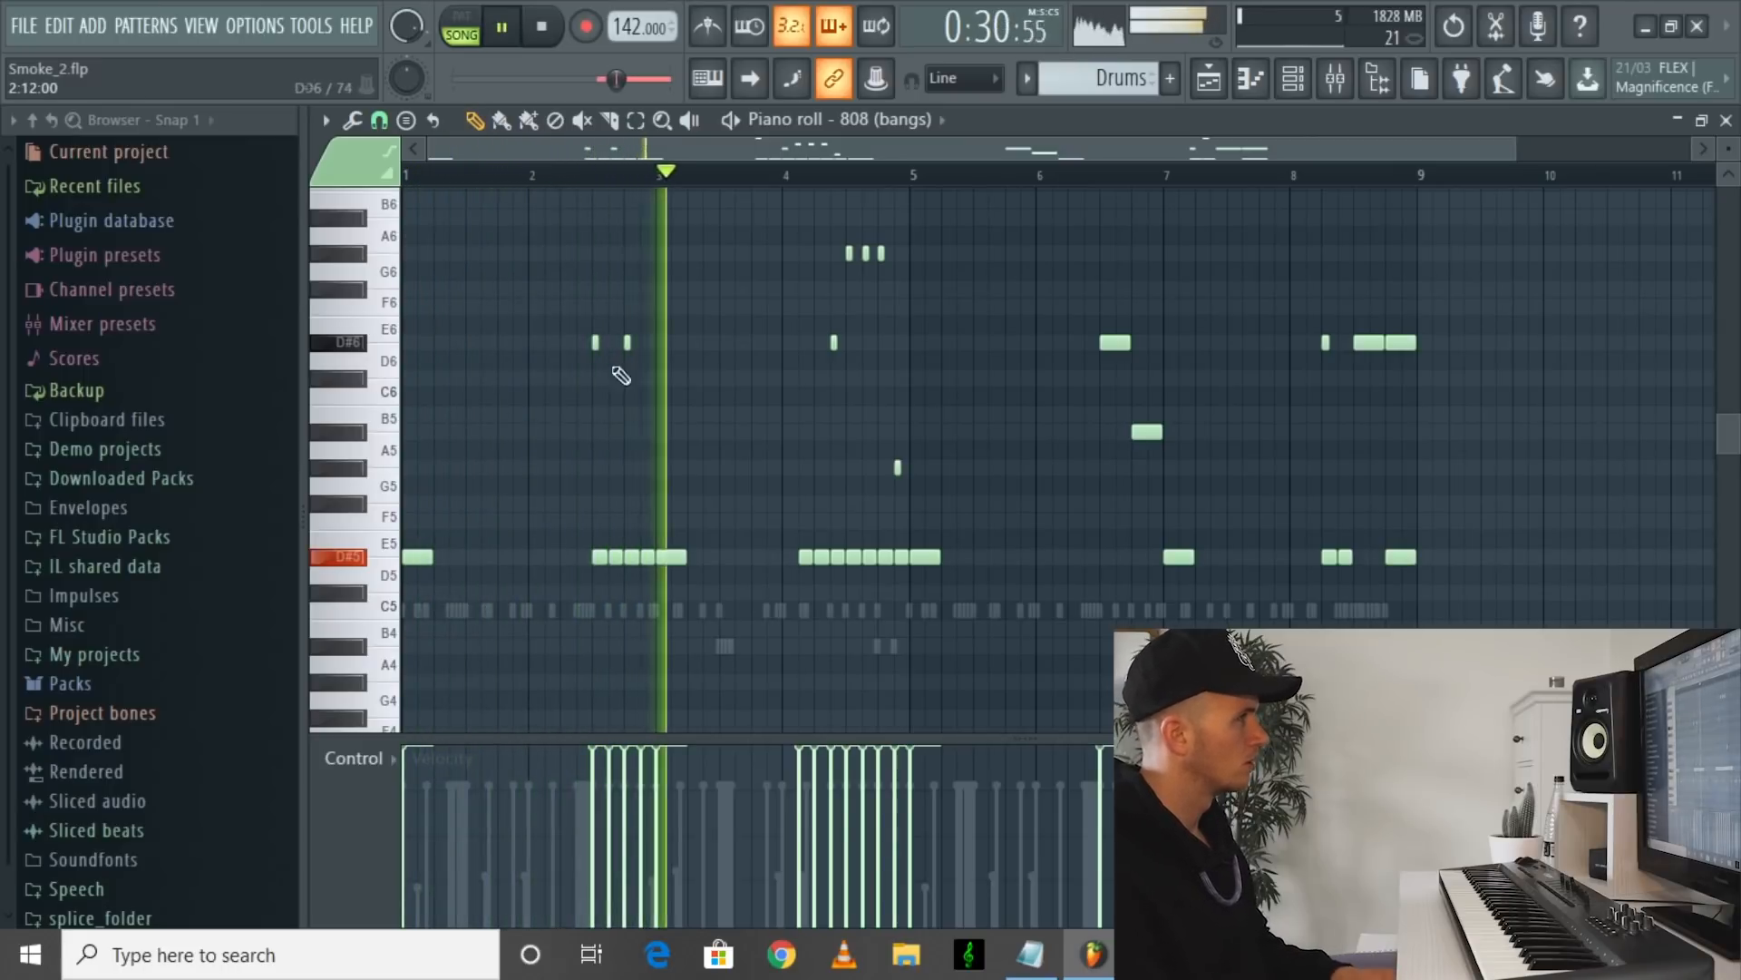
{"action": "scroll", "coordinate": [622, 374], "scroll_direction": "up", "scroll_amount": 3}
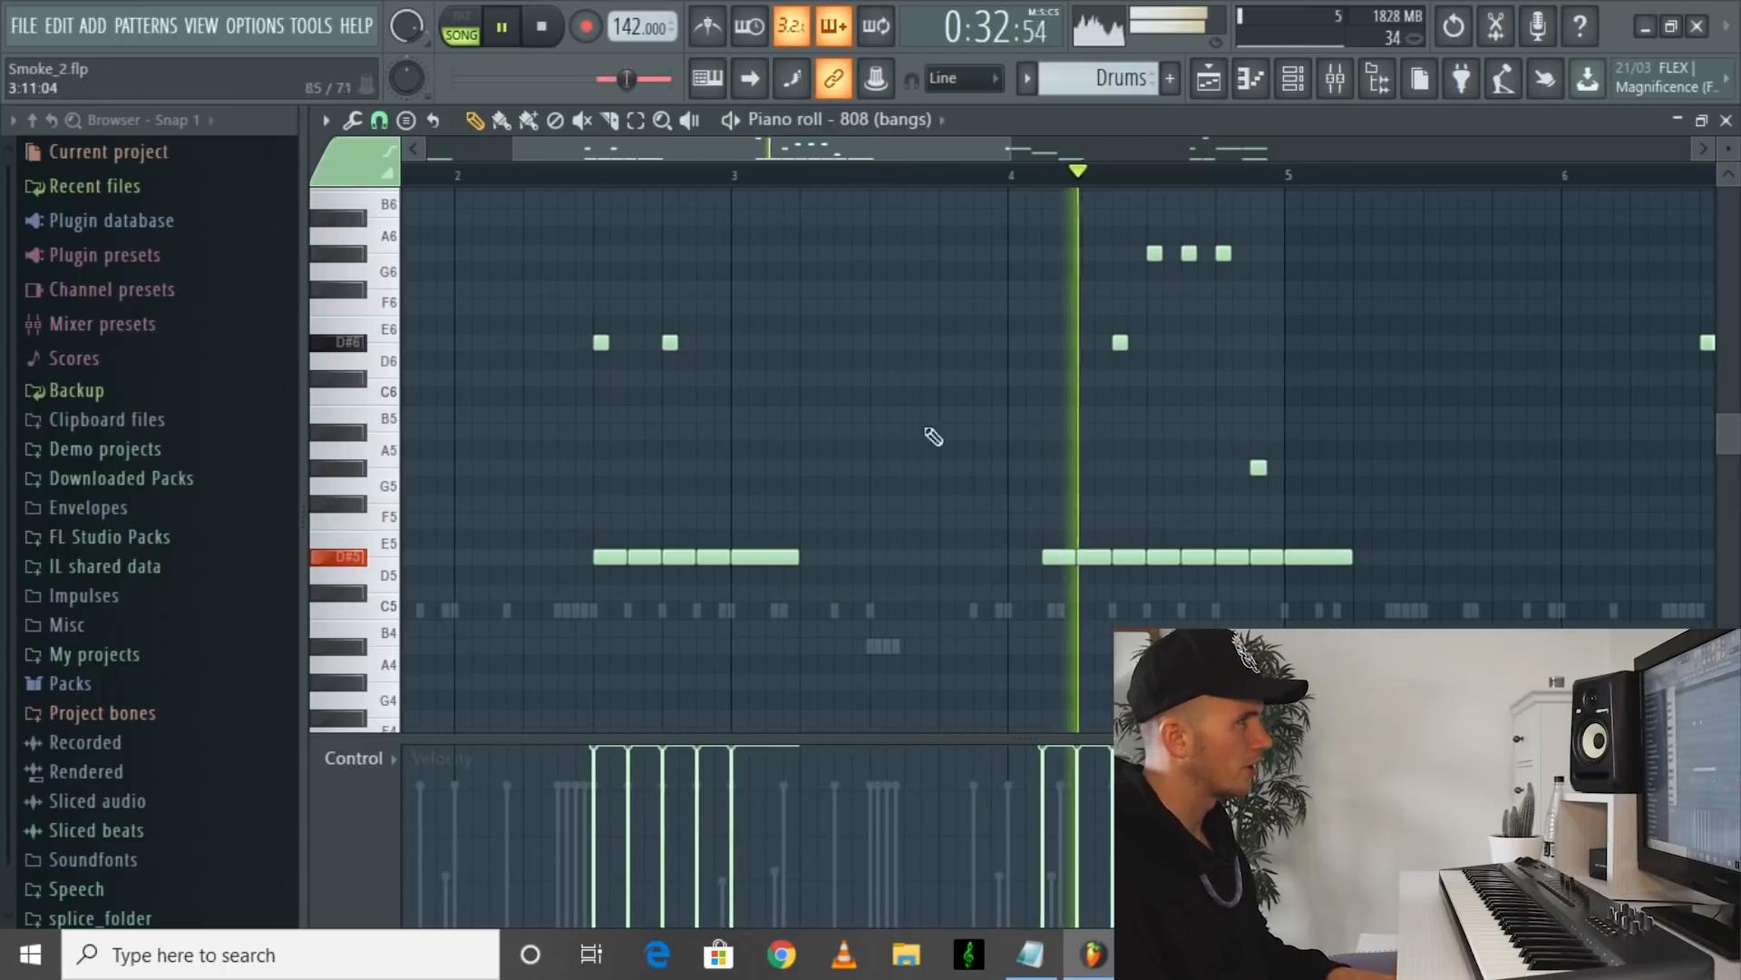
{"action": "left_click_drag", "start_coordinate": [938, 139], "coordinate": [1371, 226]}
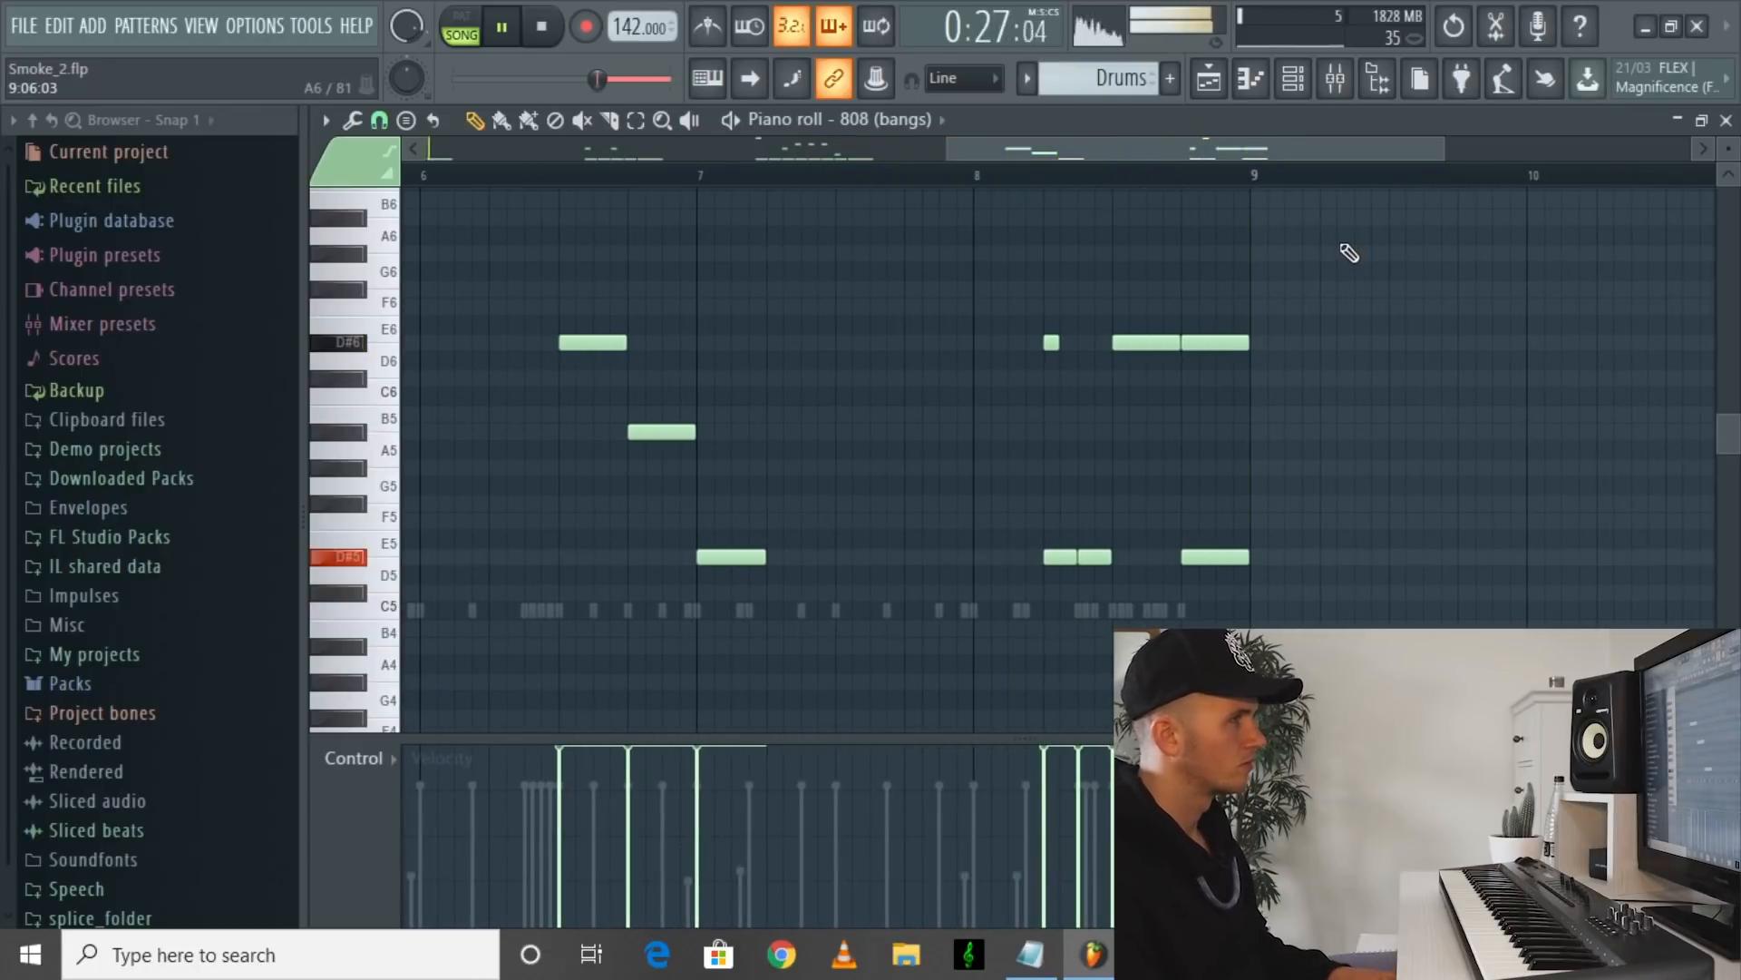
{"action": "key", "text": "space"}
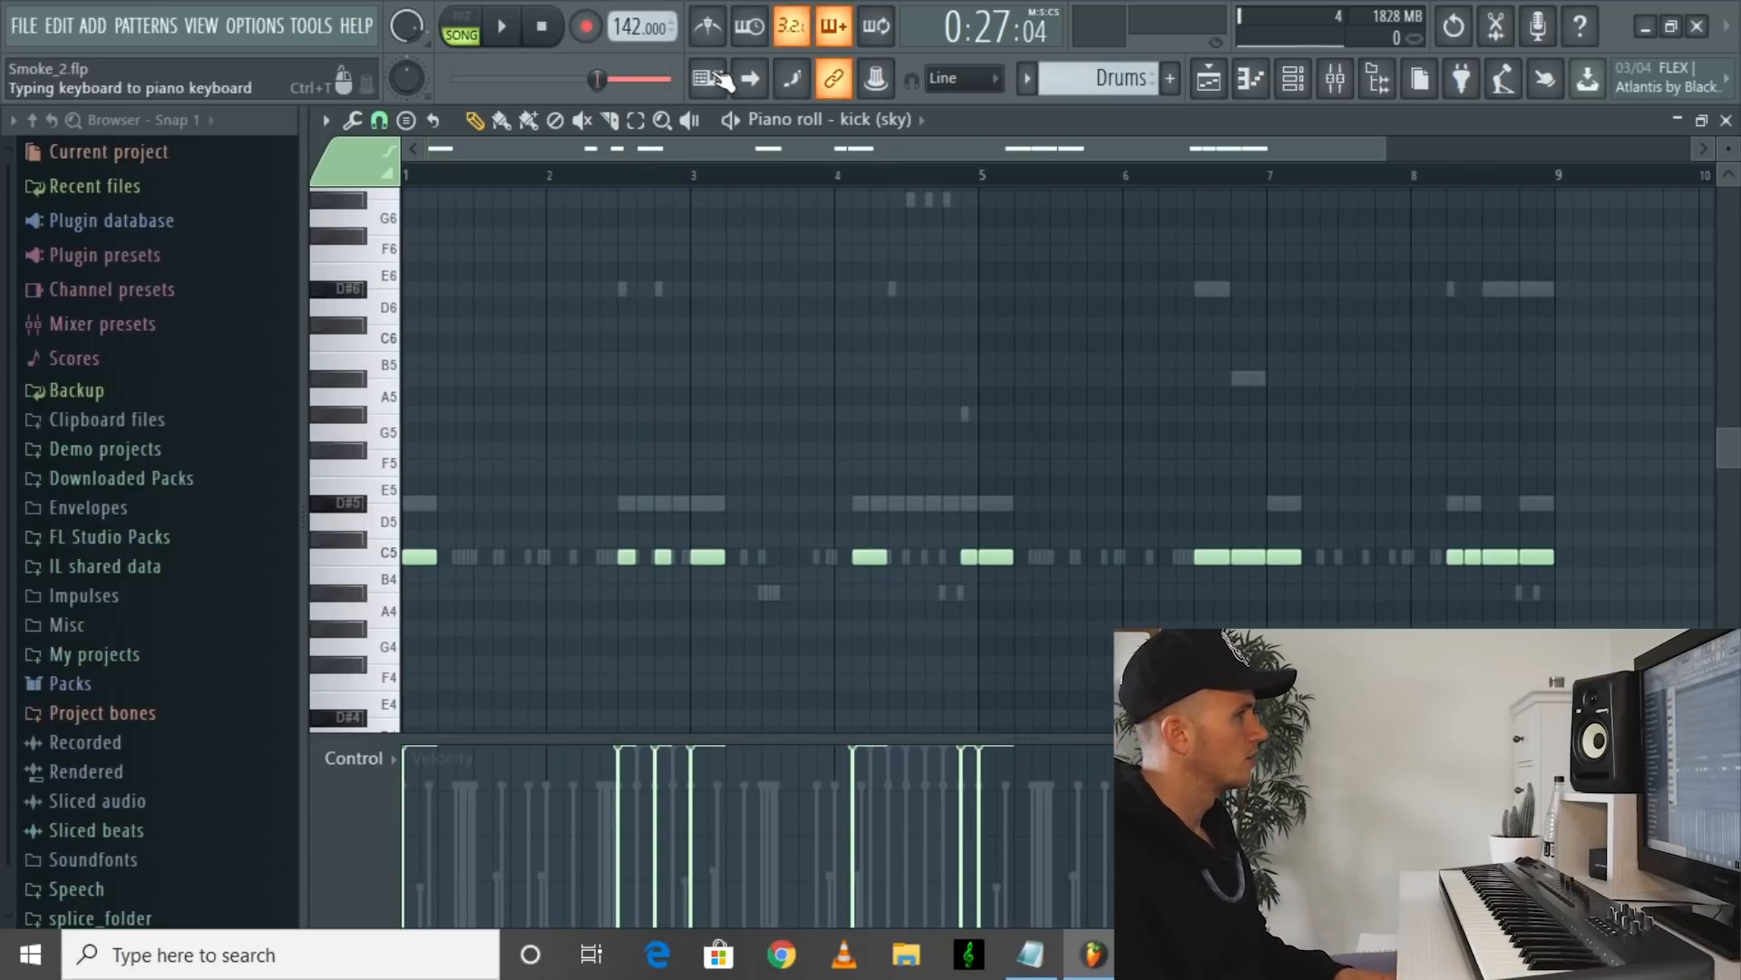
Step: Play the kick (sky) part and compare its C5 notes with the ghosted 808 notes in the piano roll
{"action": "key", "text": "space"}
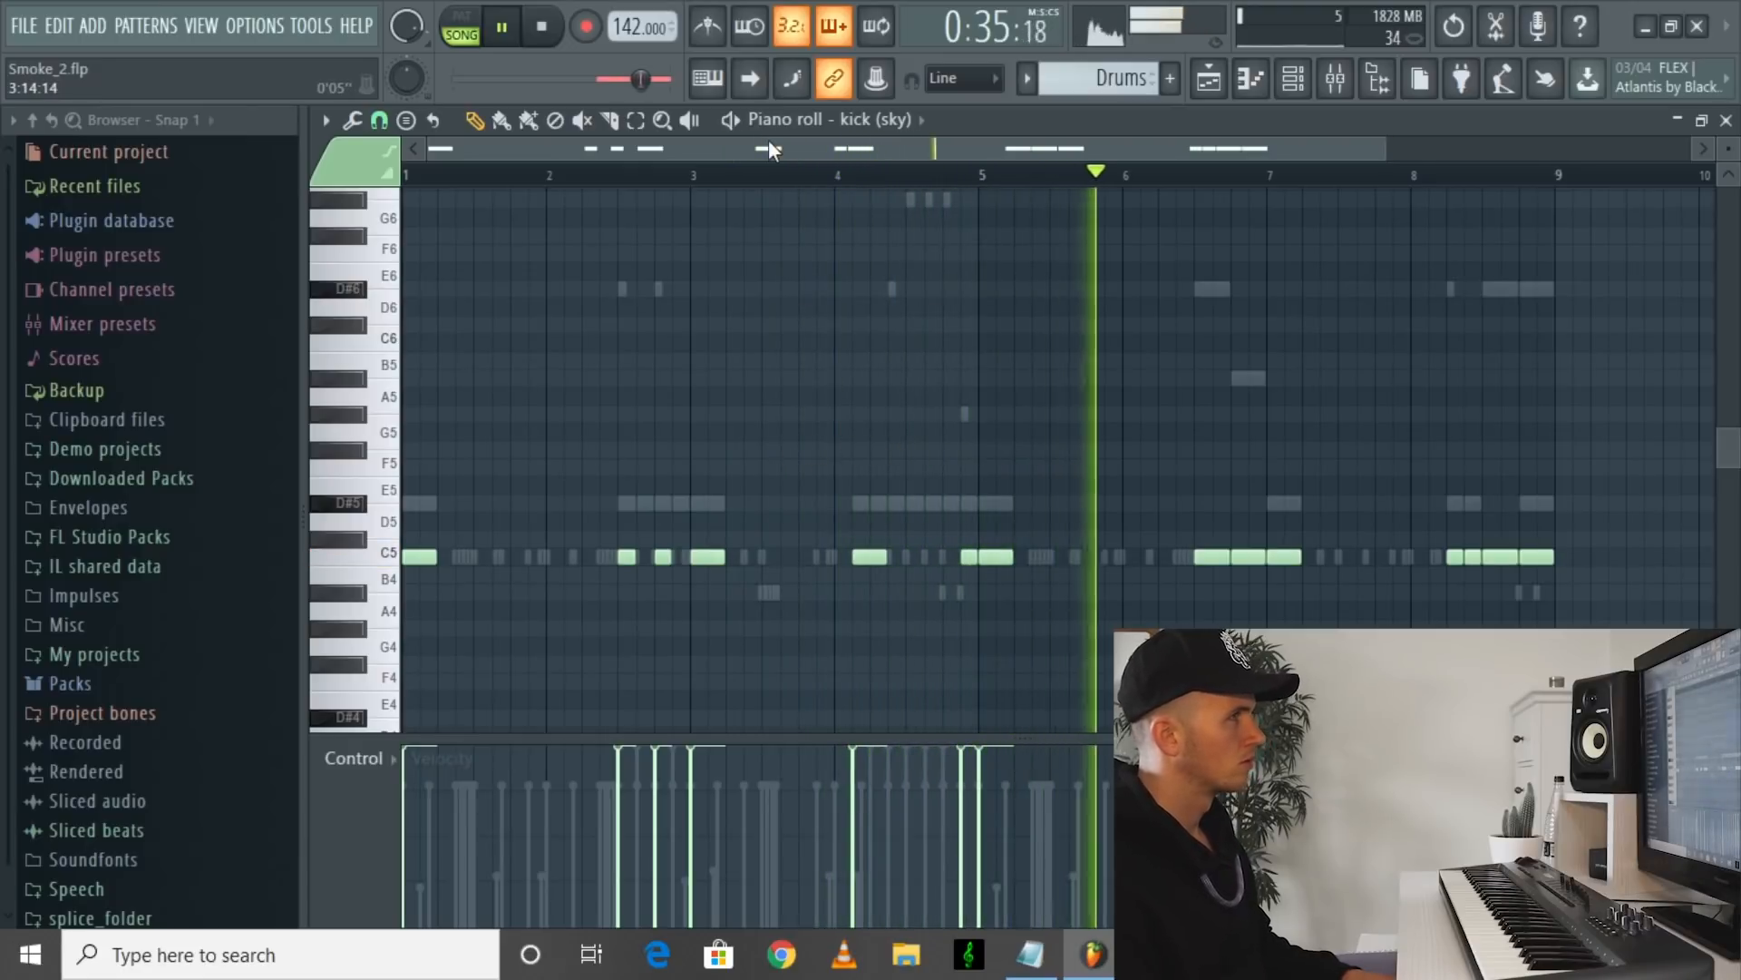
{"action": "left_click_drag", "start_coordinate": [769, 140], "coordinate": [797, 160]}
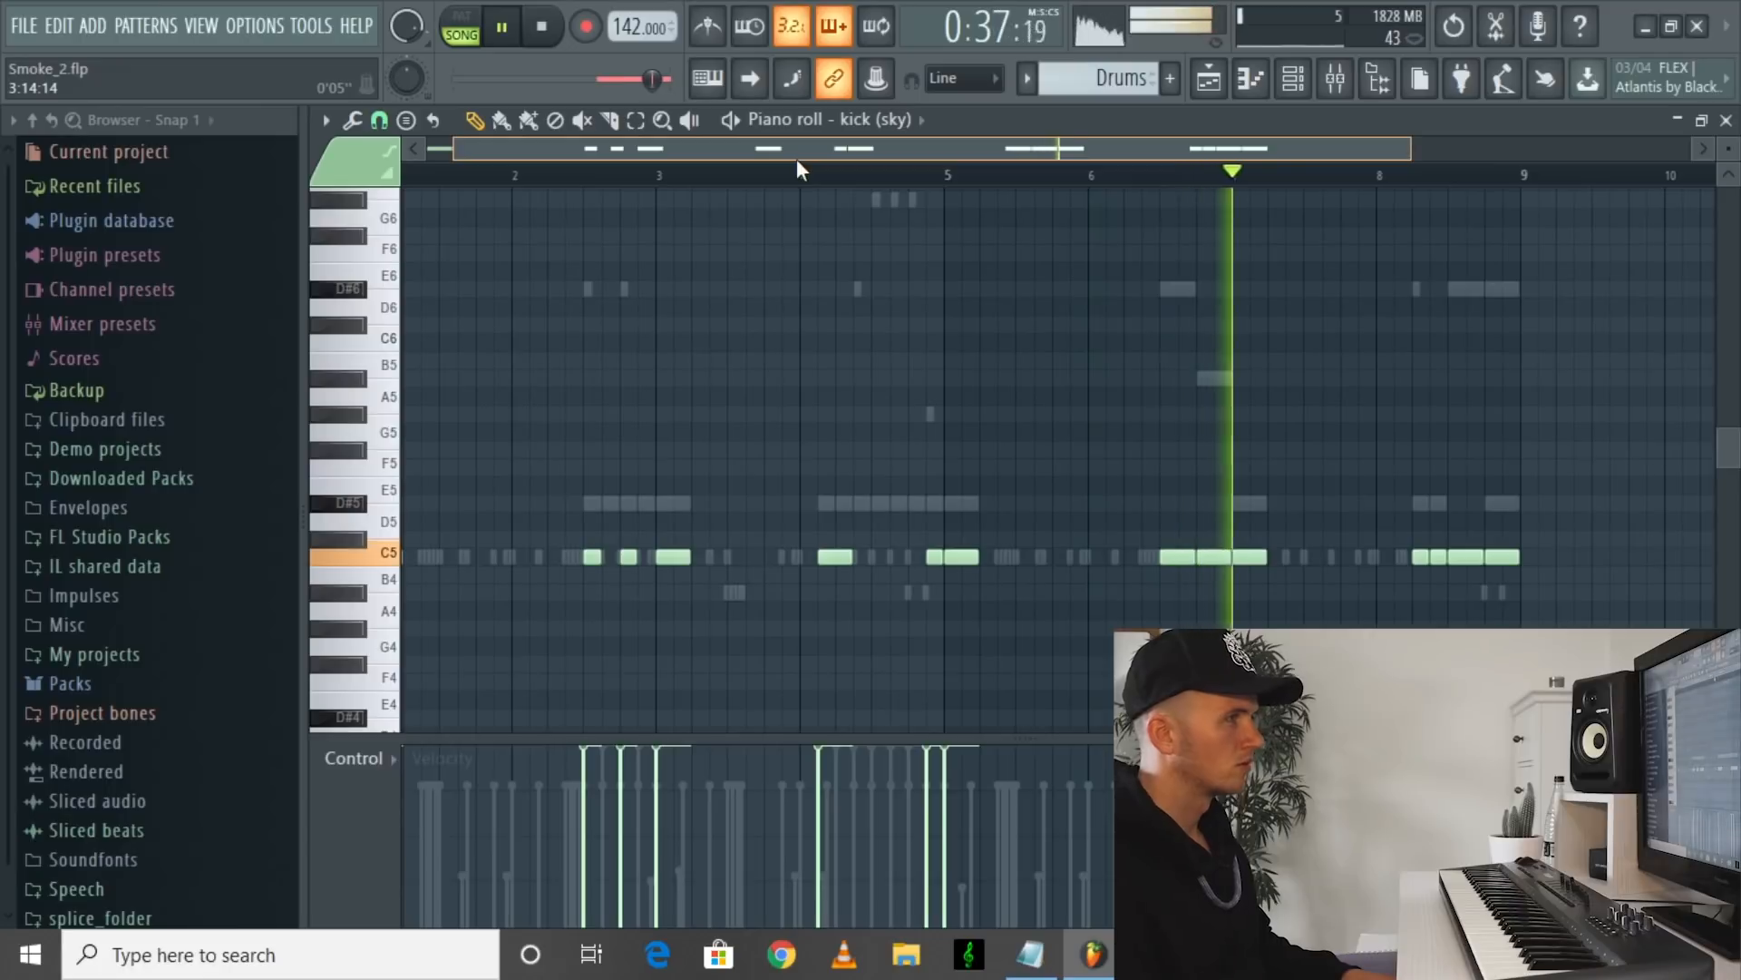
{"action": "left_click_drag", "start_coordinate": [796, 160], "coordinate": [745, 182]}
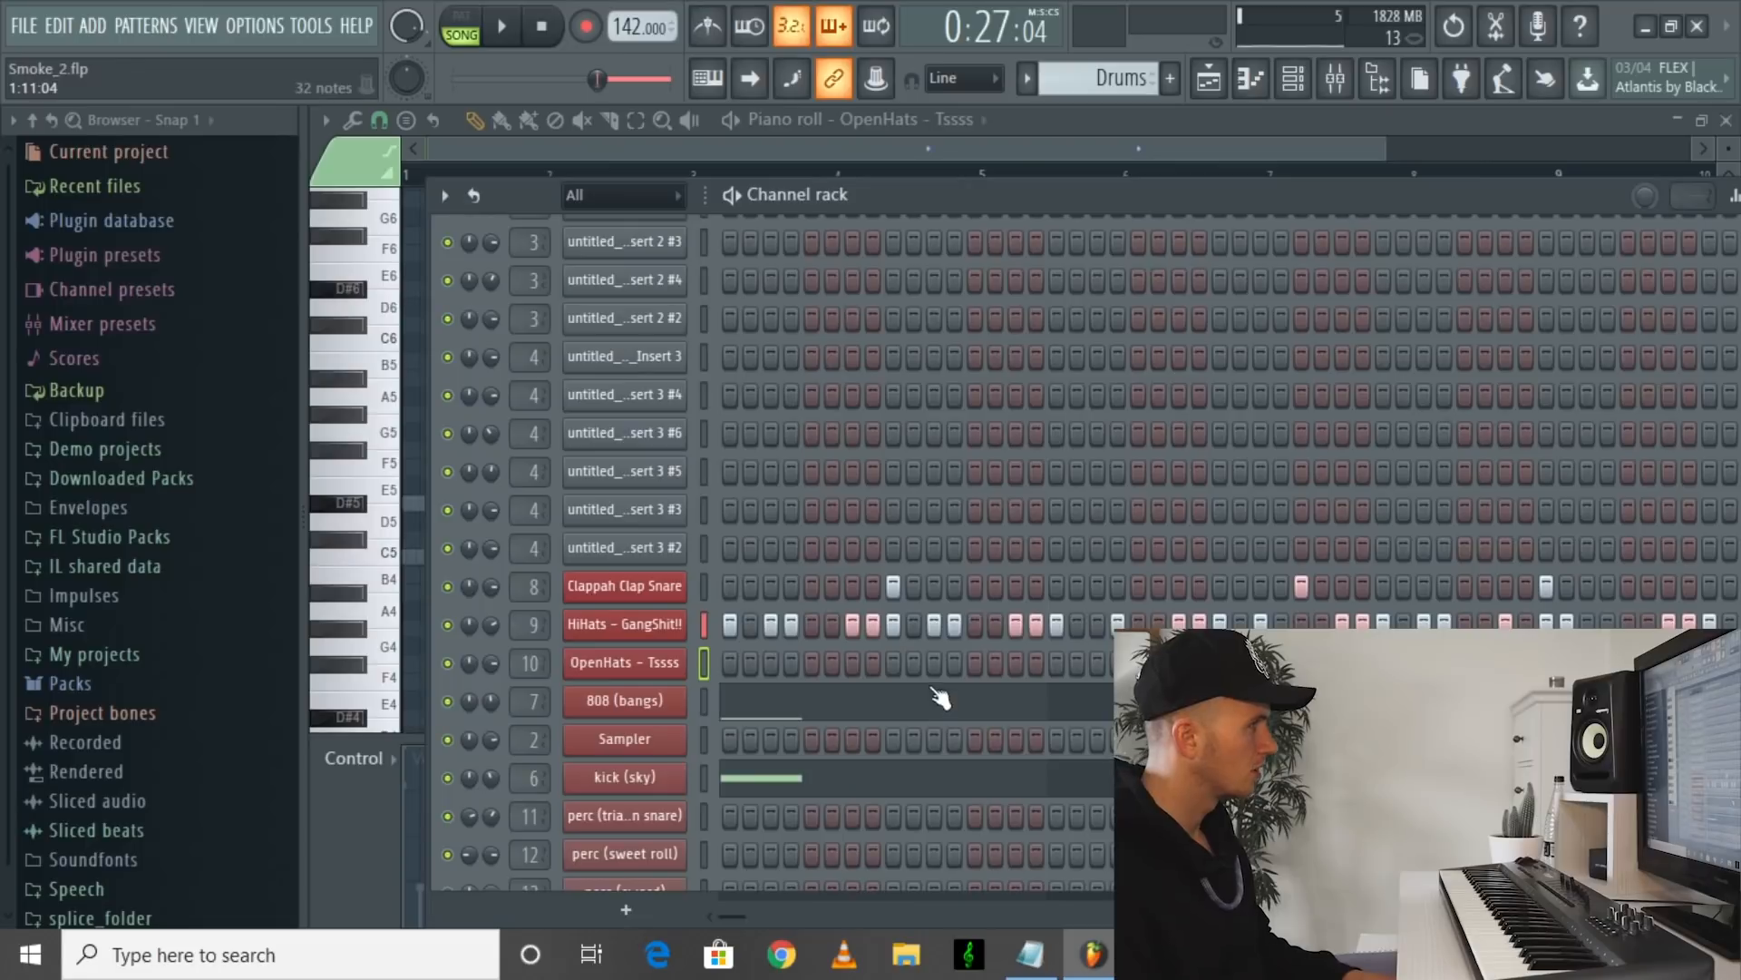
Step: Add an OpenHats - Tssss hit on step 13, play the drums, and undo the last paste
{"action": "key", "text": "space"}
{"action": "left_click", "coordinate": [975, 663]}
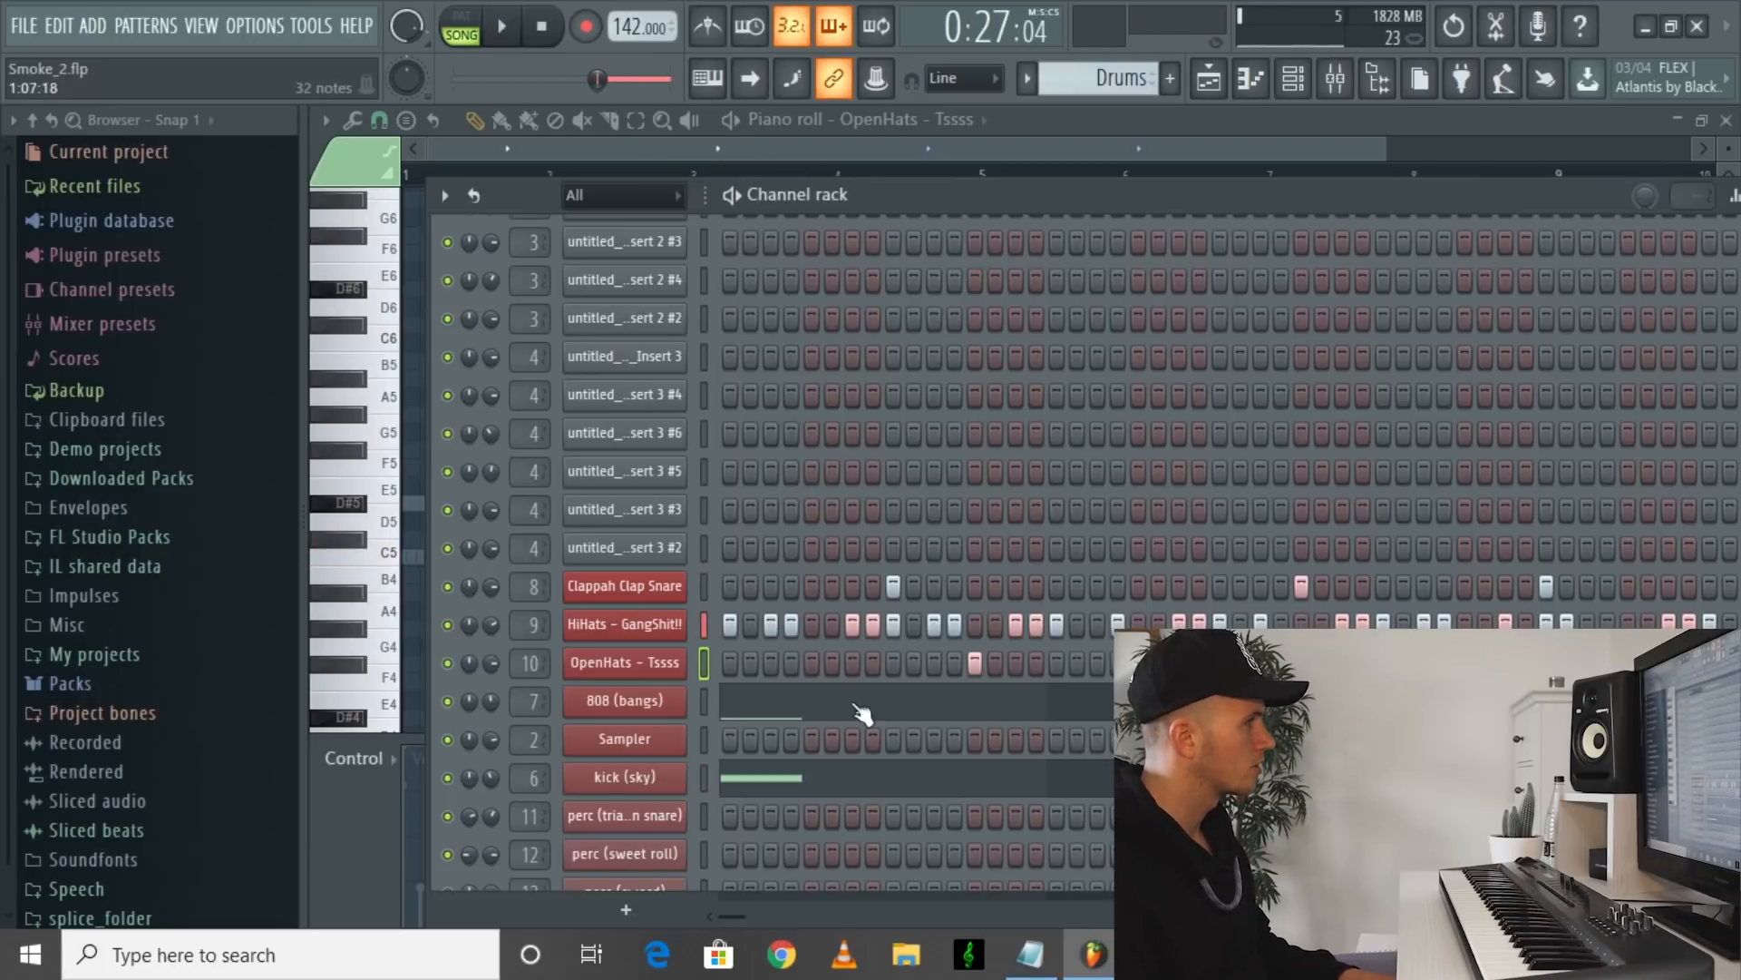
{"action": "key", "text": "ctrl+z"}
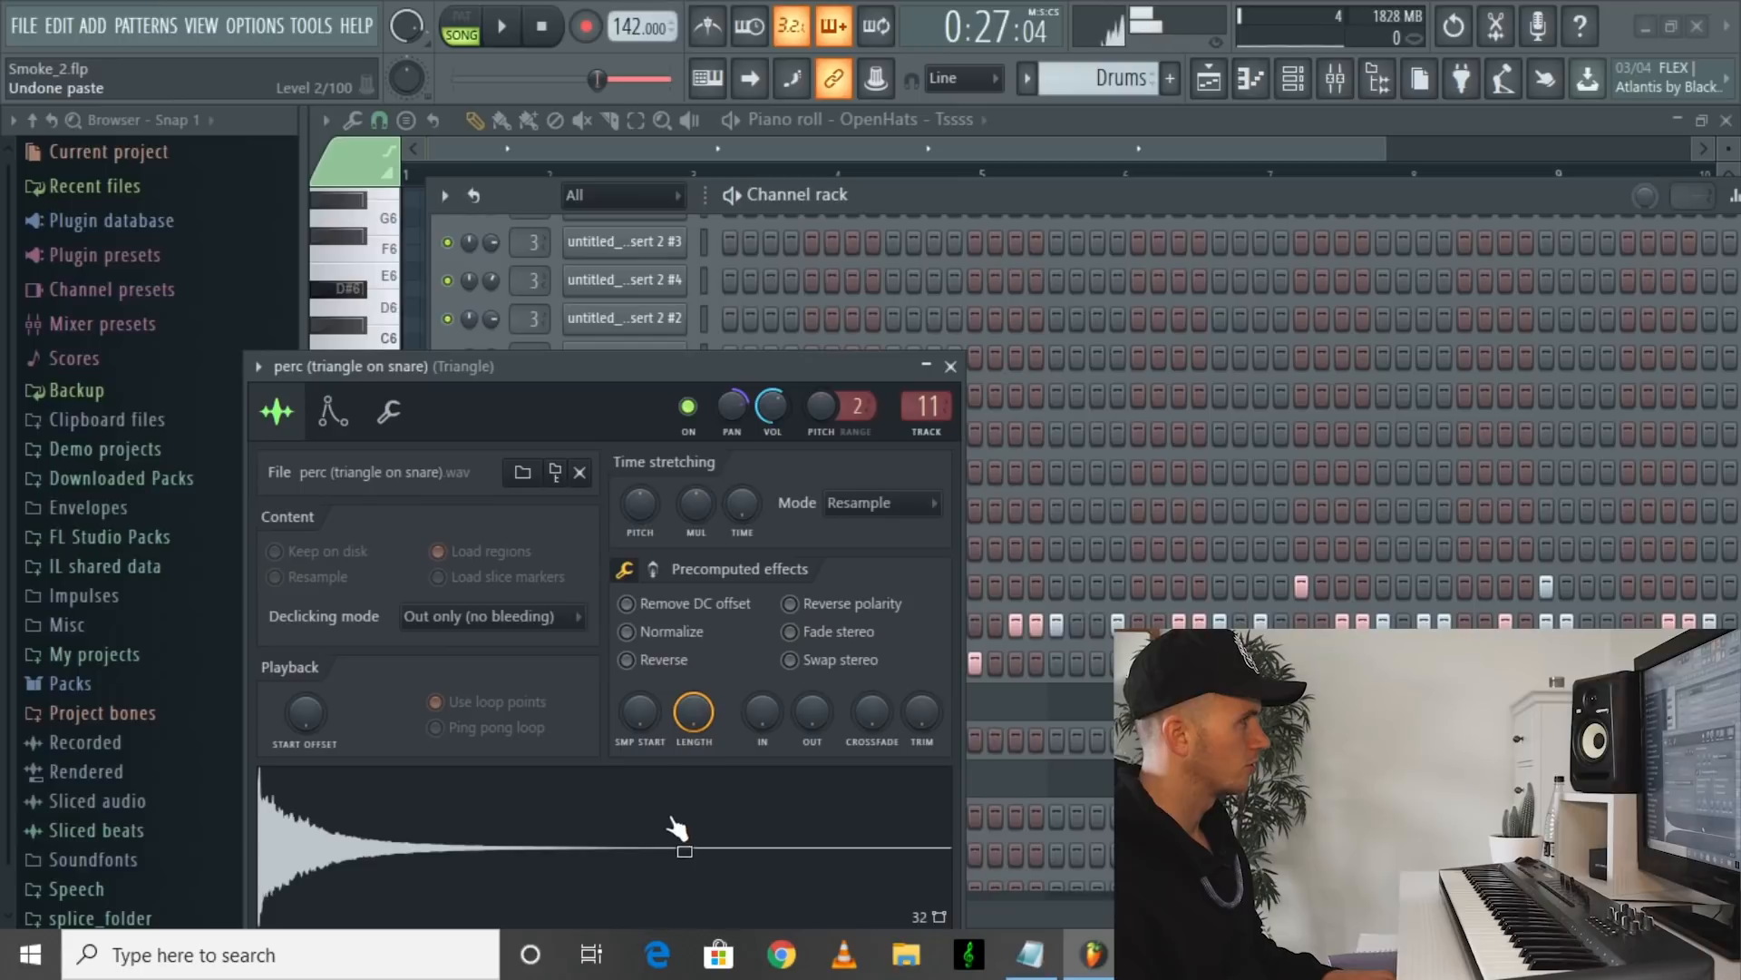
Step: Play the drums with the triangle percussion and examine the perc (sweet roll) sample in its channel settings
{"action": "left_click", "coordinate": [950, 366]}
{"action": "key", "text": "space"}
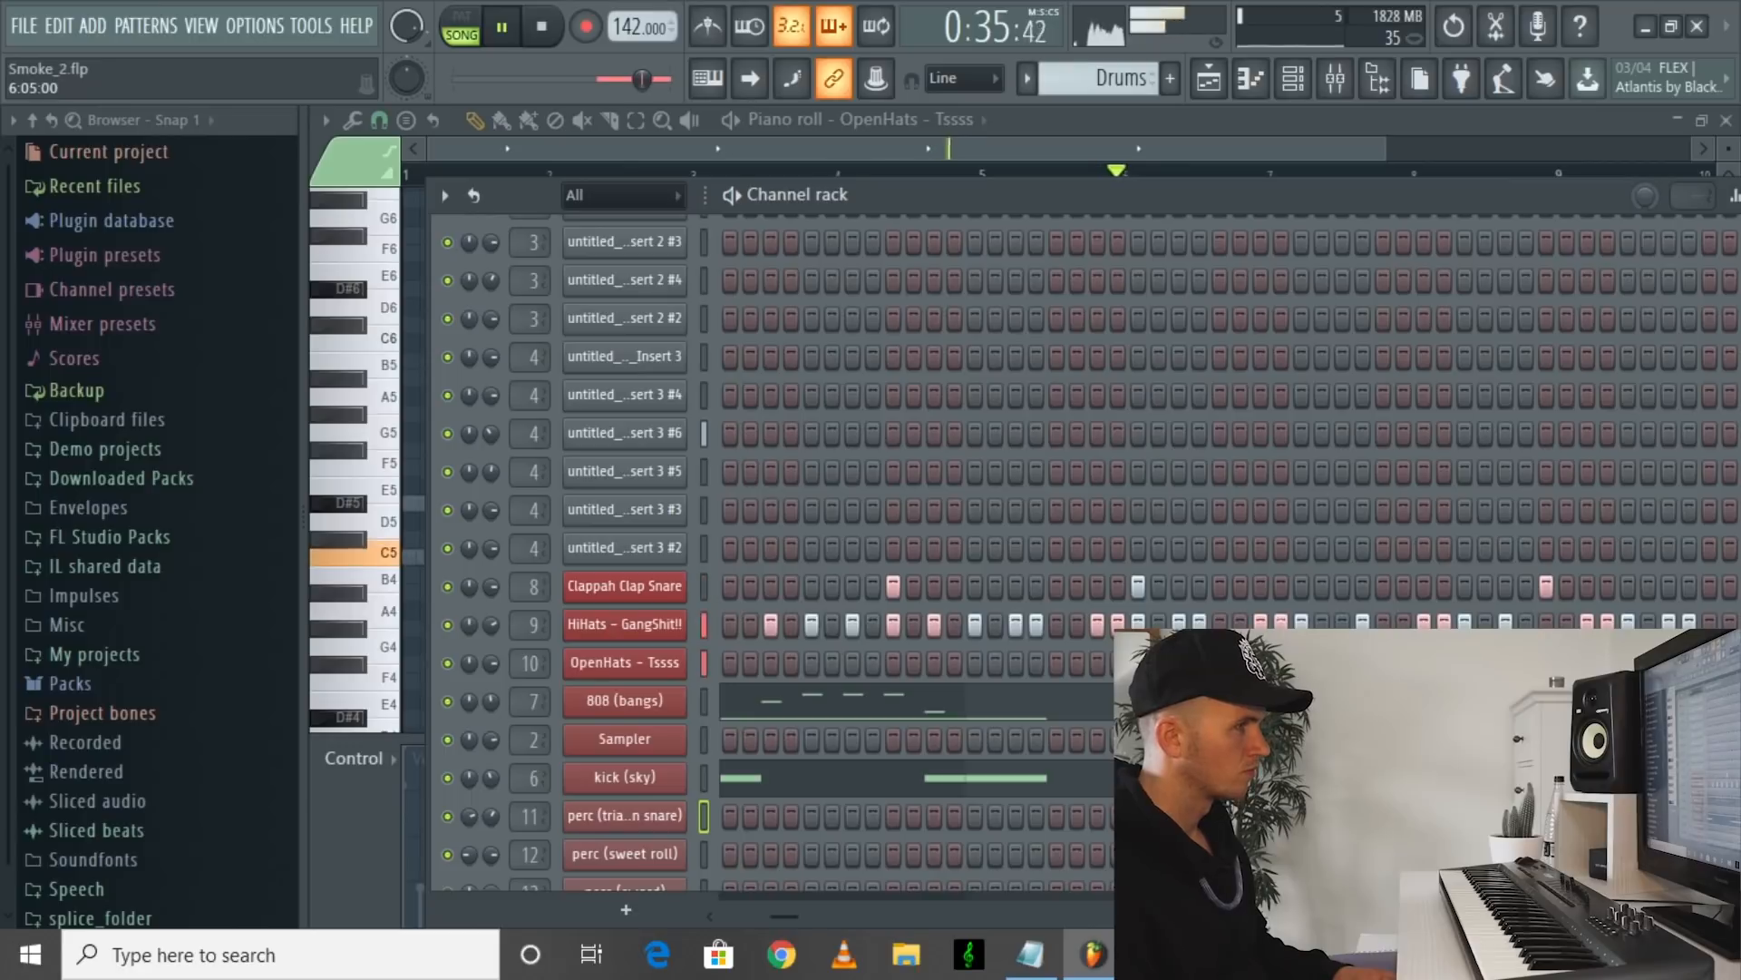
{"action": "left_click", "coordinate": [625, 854]}
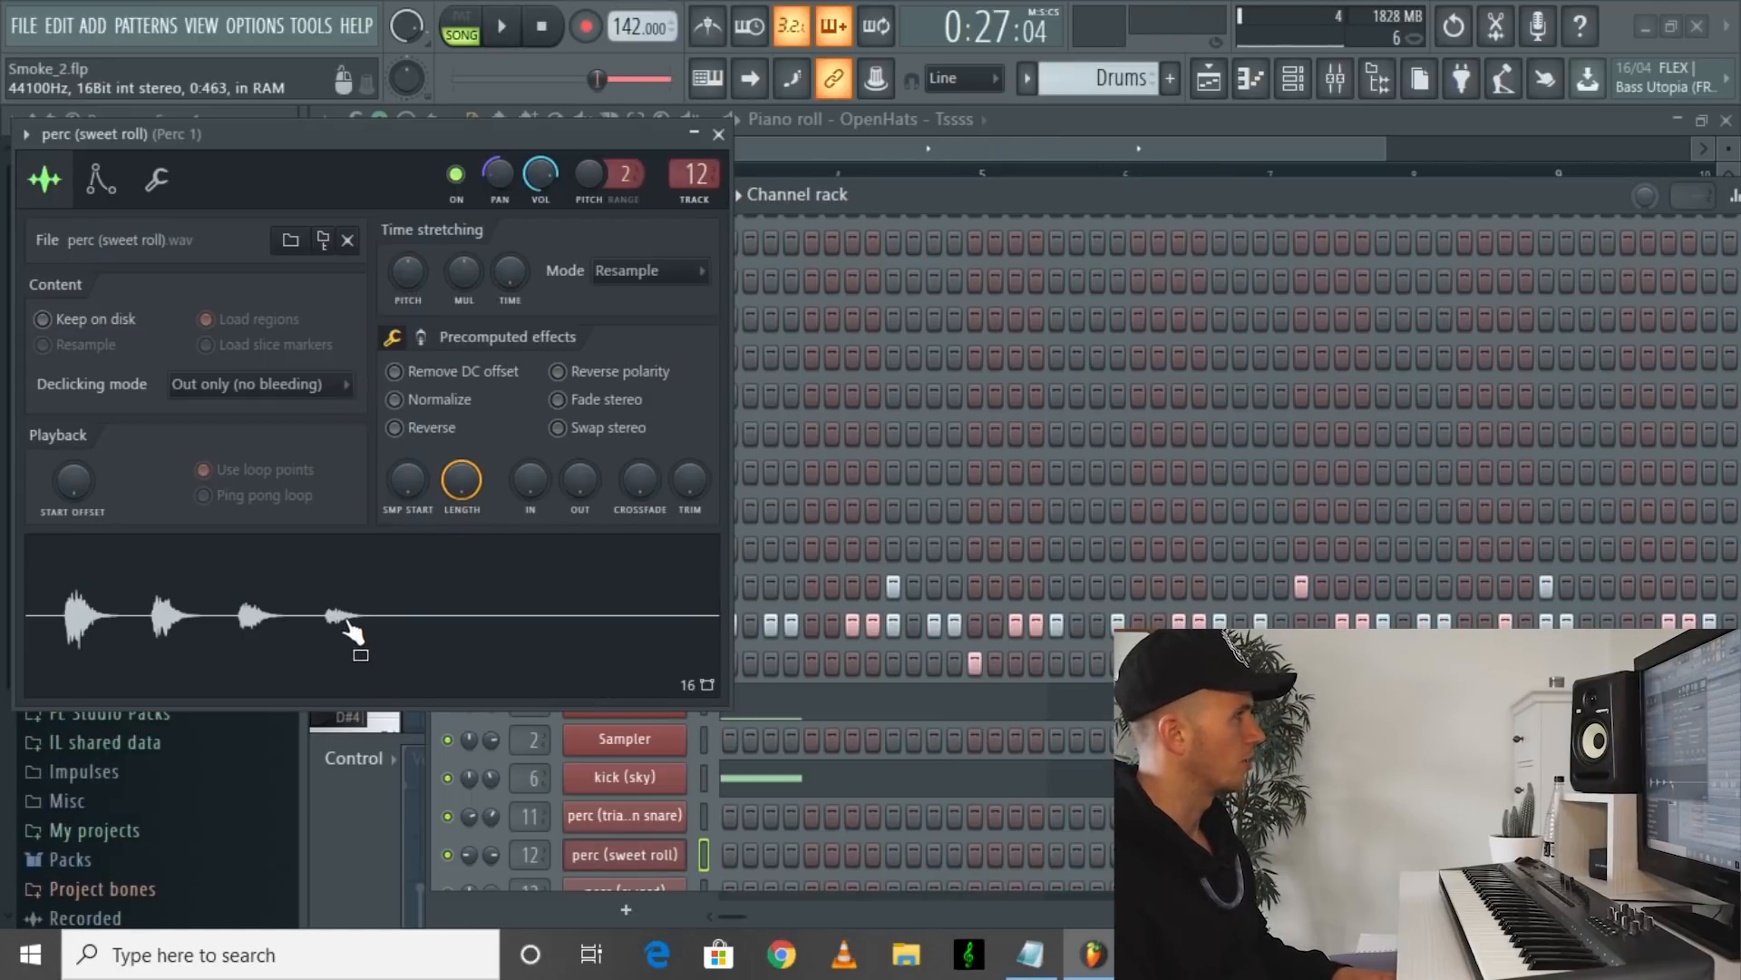
{"action": "left_click", "coordinate": [719, 136]}
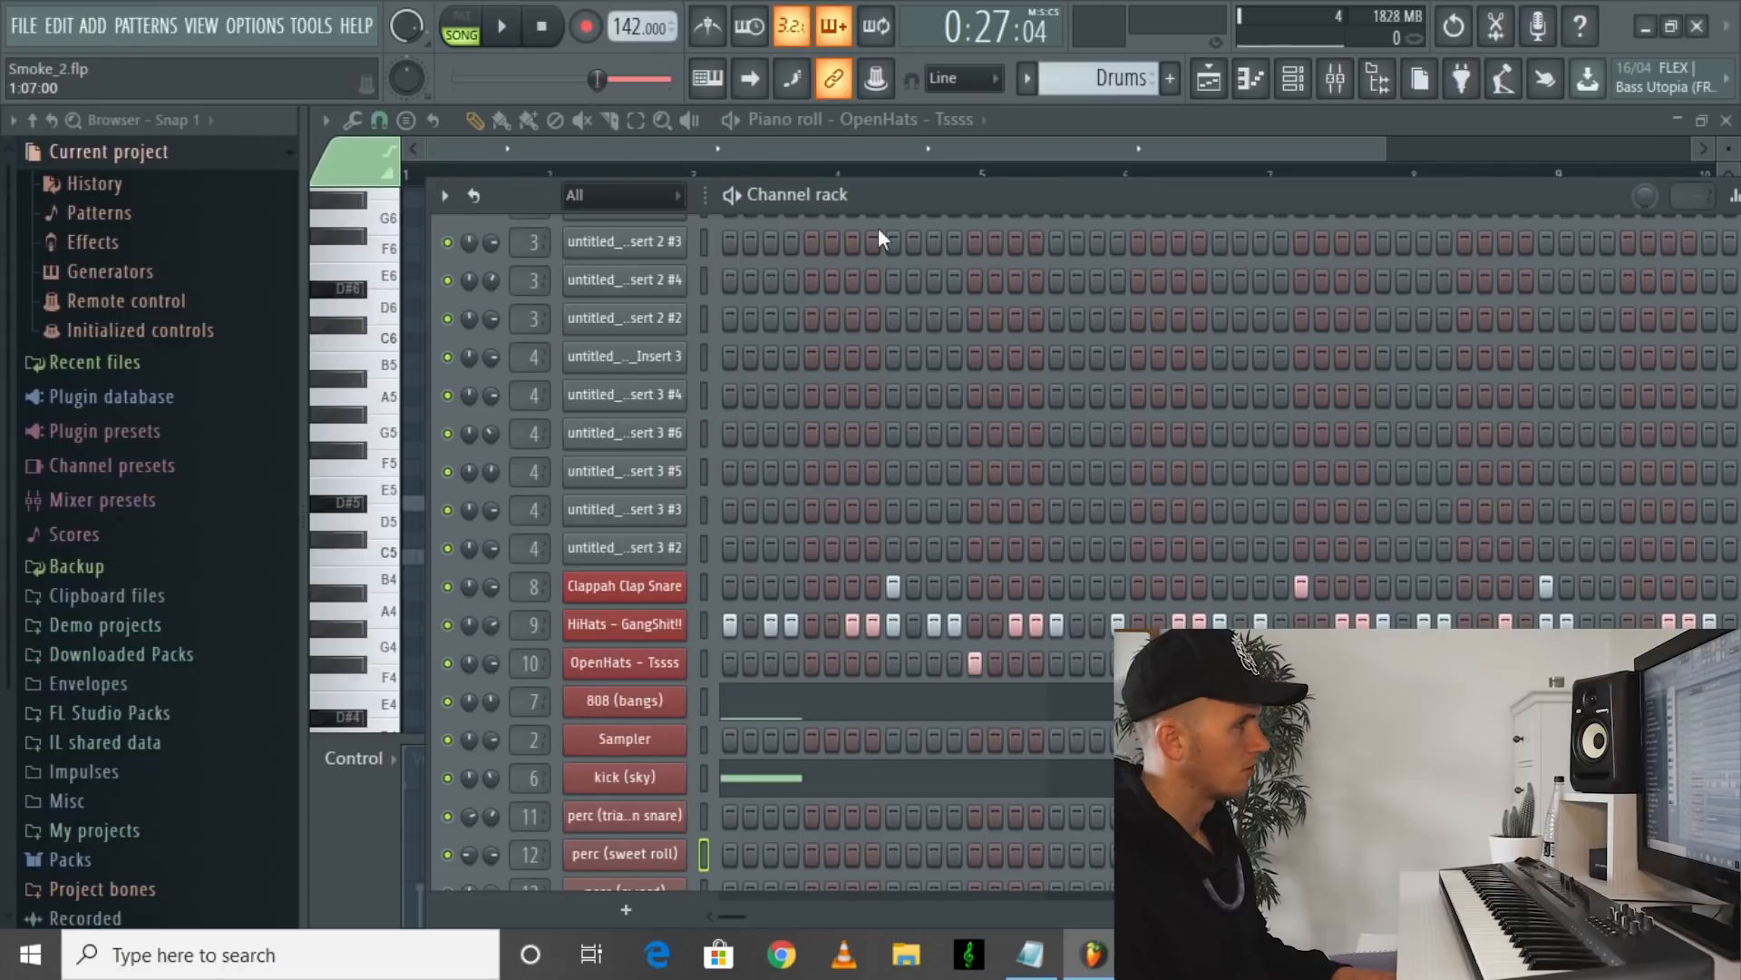
Step: Add a perc (sweet roll) hit on step 5 of the drum pattern and play the drums with it
{"action": "left_click", "coordinate": [809, 852]}
{"action": "key", "text": "space"}
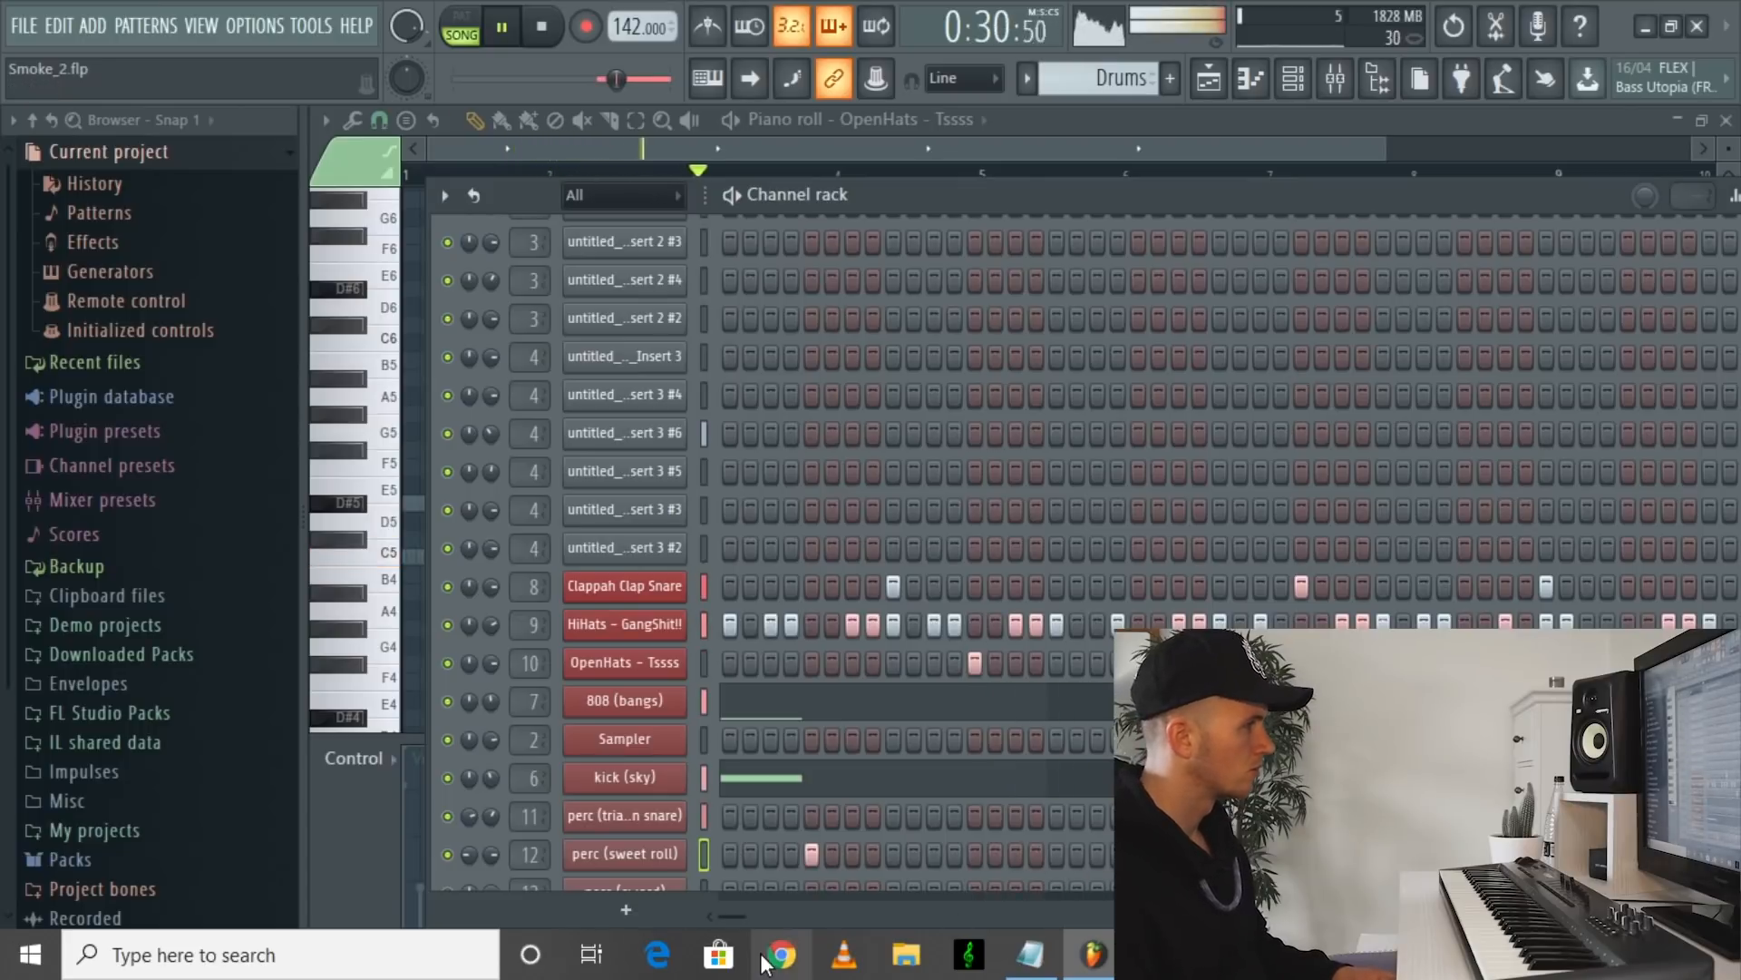
{"action": "left_click_drag", "start_coordinate": [737, 912], "coordinate": [774, 911]}
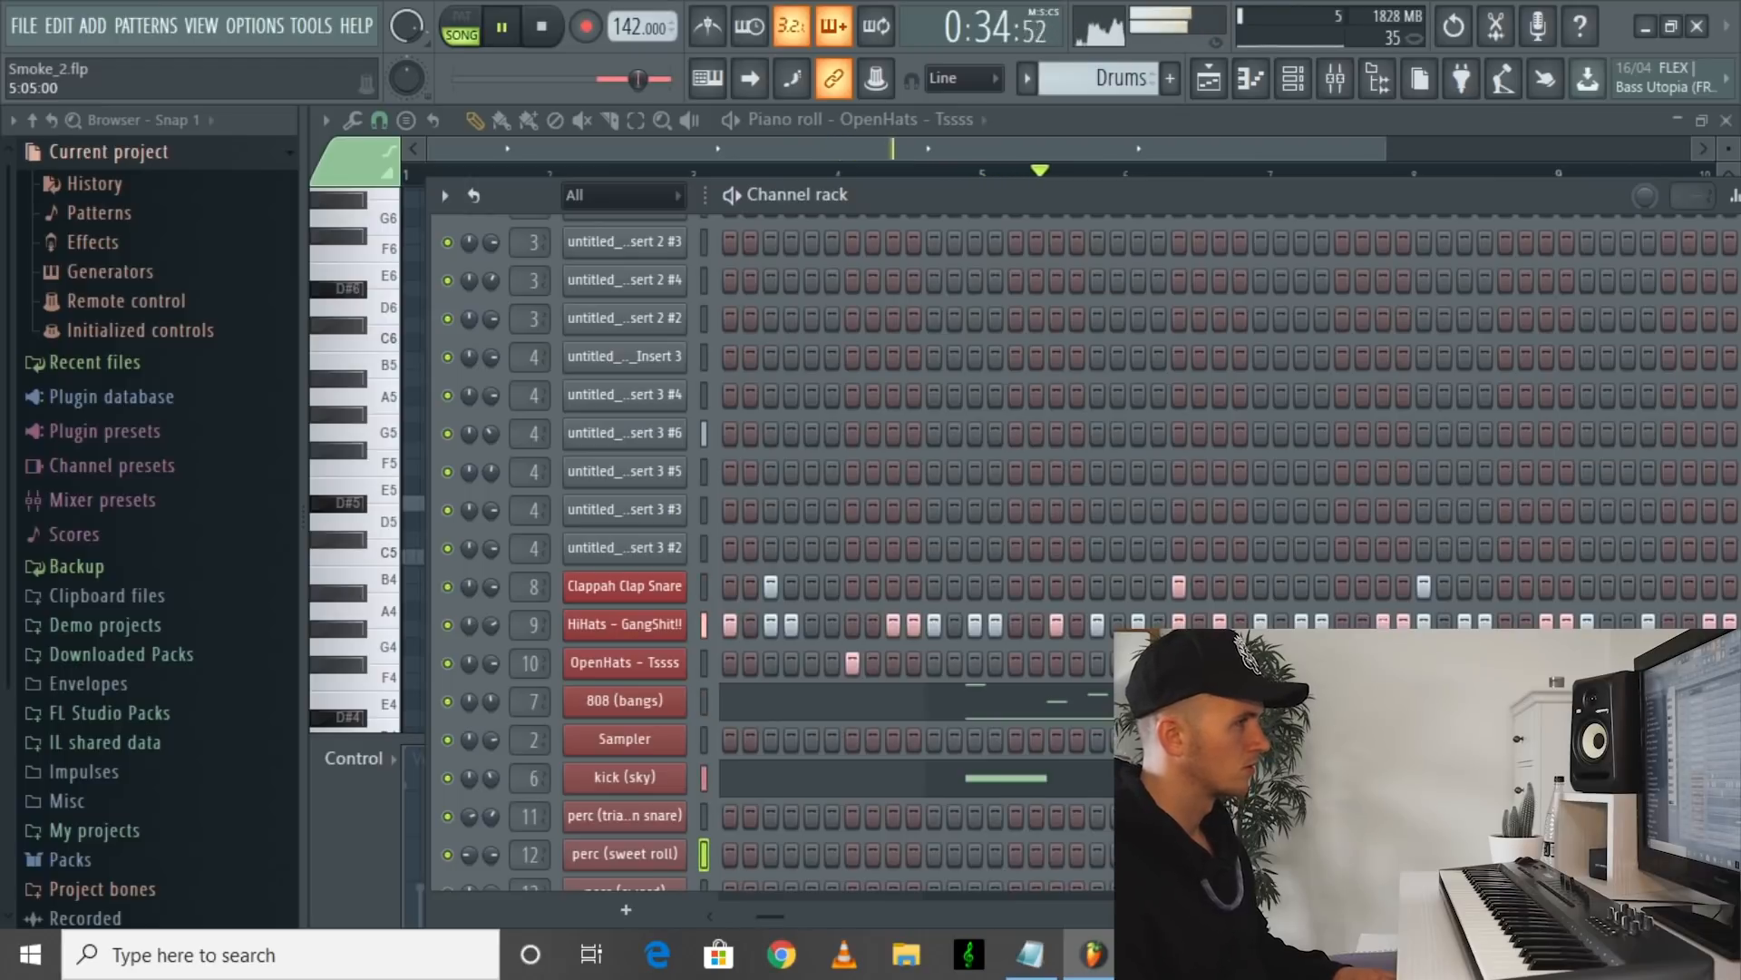
{"action": "scroll", "coordinate": [635, 780], "scroll_direction": "down", "scroll_amount": 3}
{"action": "key", "text": "space"}
Step: Examine the perc (sword) sample in its channel settings and play the drum pattern with it
{"action": "left_click", "coordinate": [642, 778]}
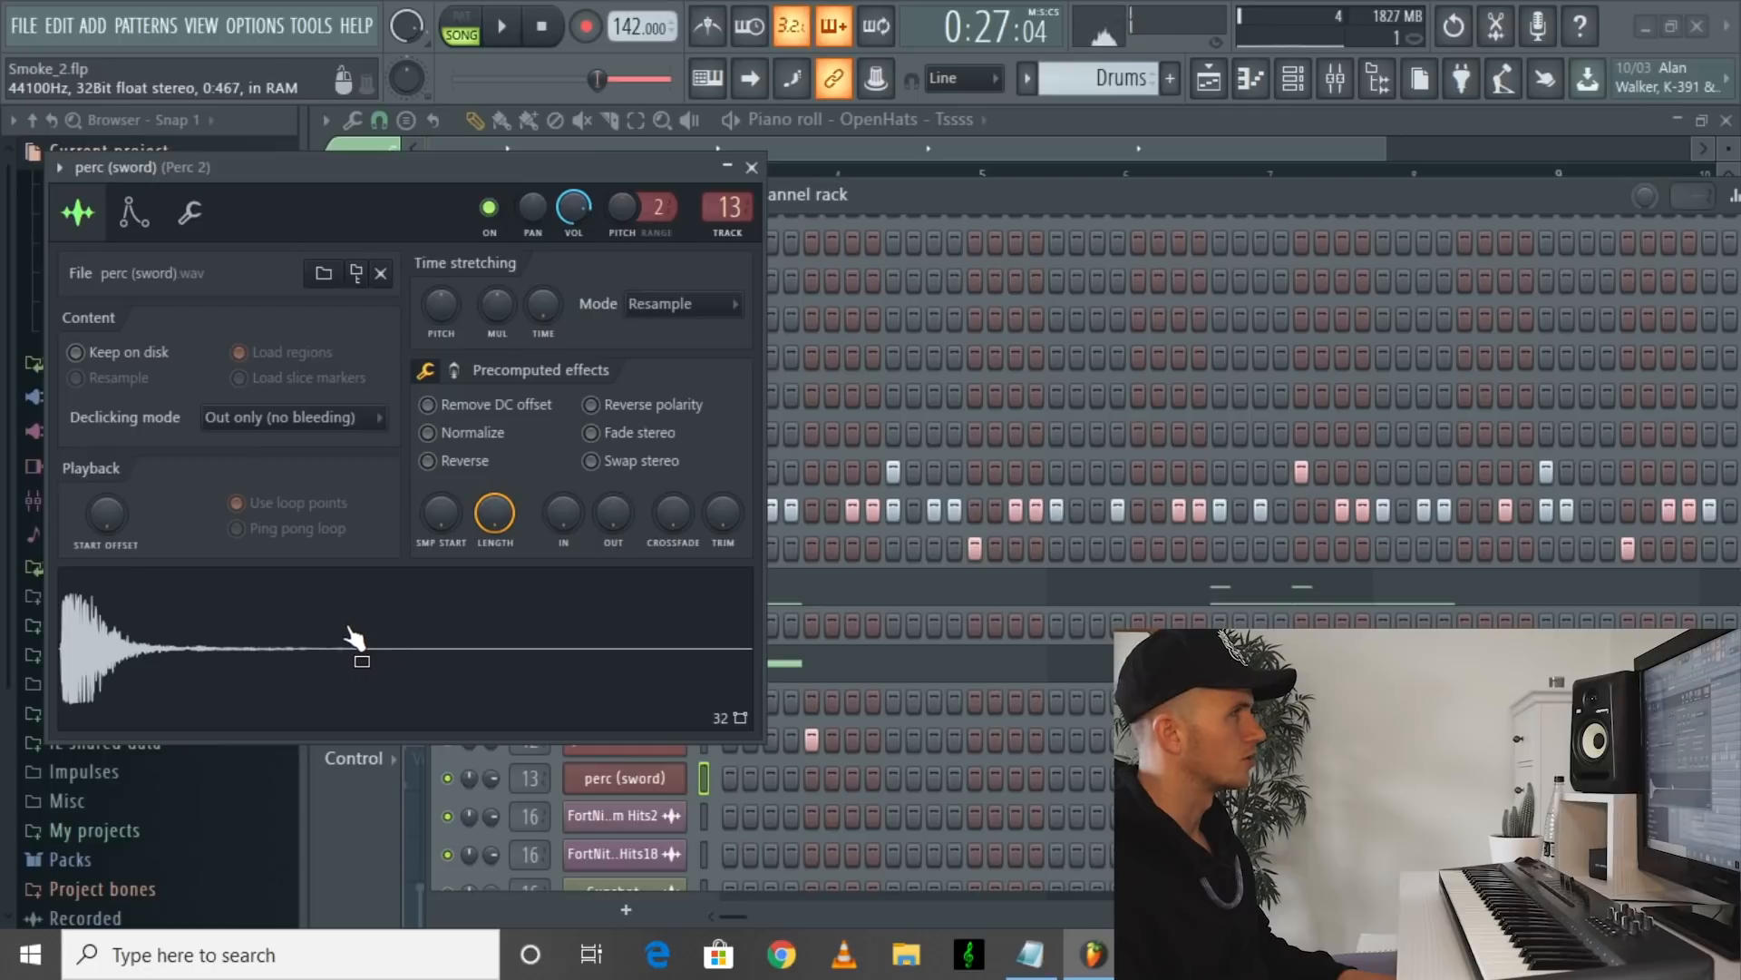
{"action": "left_click", "coordinate": [751, 167]}
{"action": "key", "text": "space"}
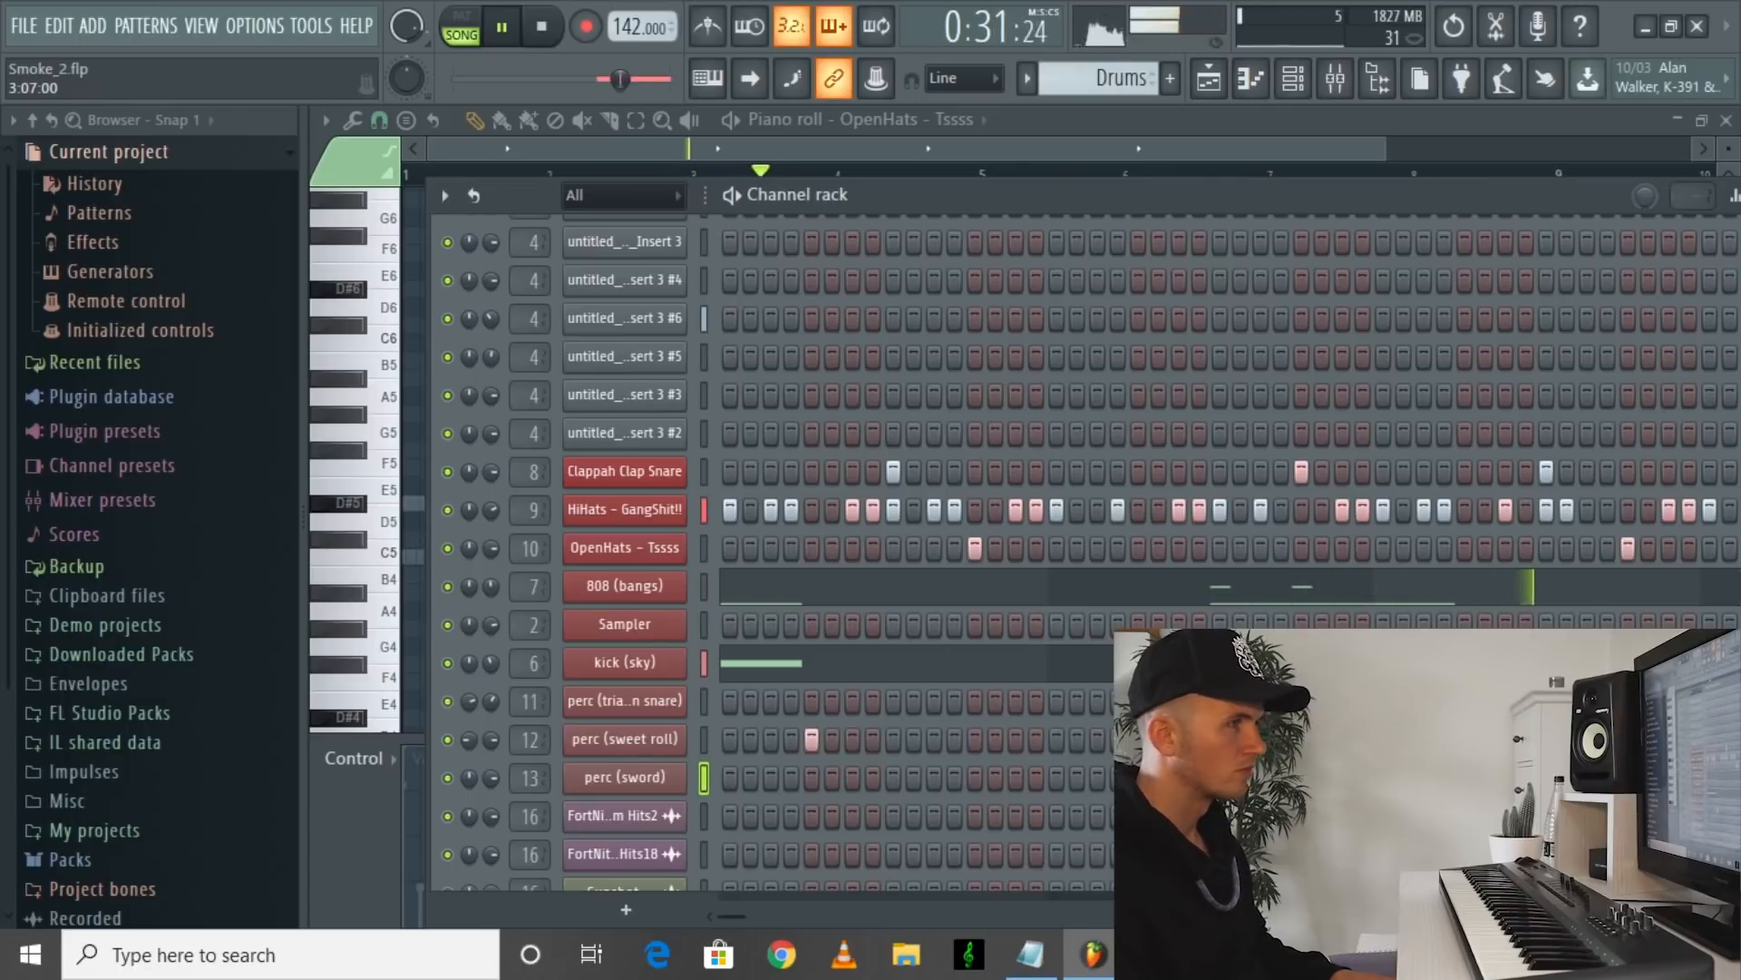
{"action": "key", "text": "space"}
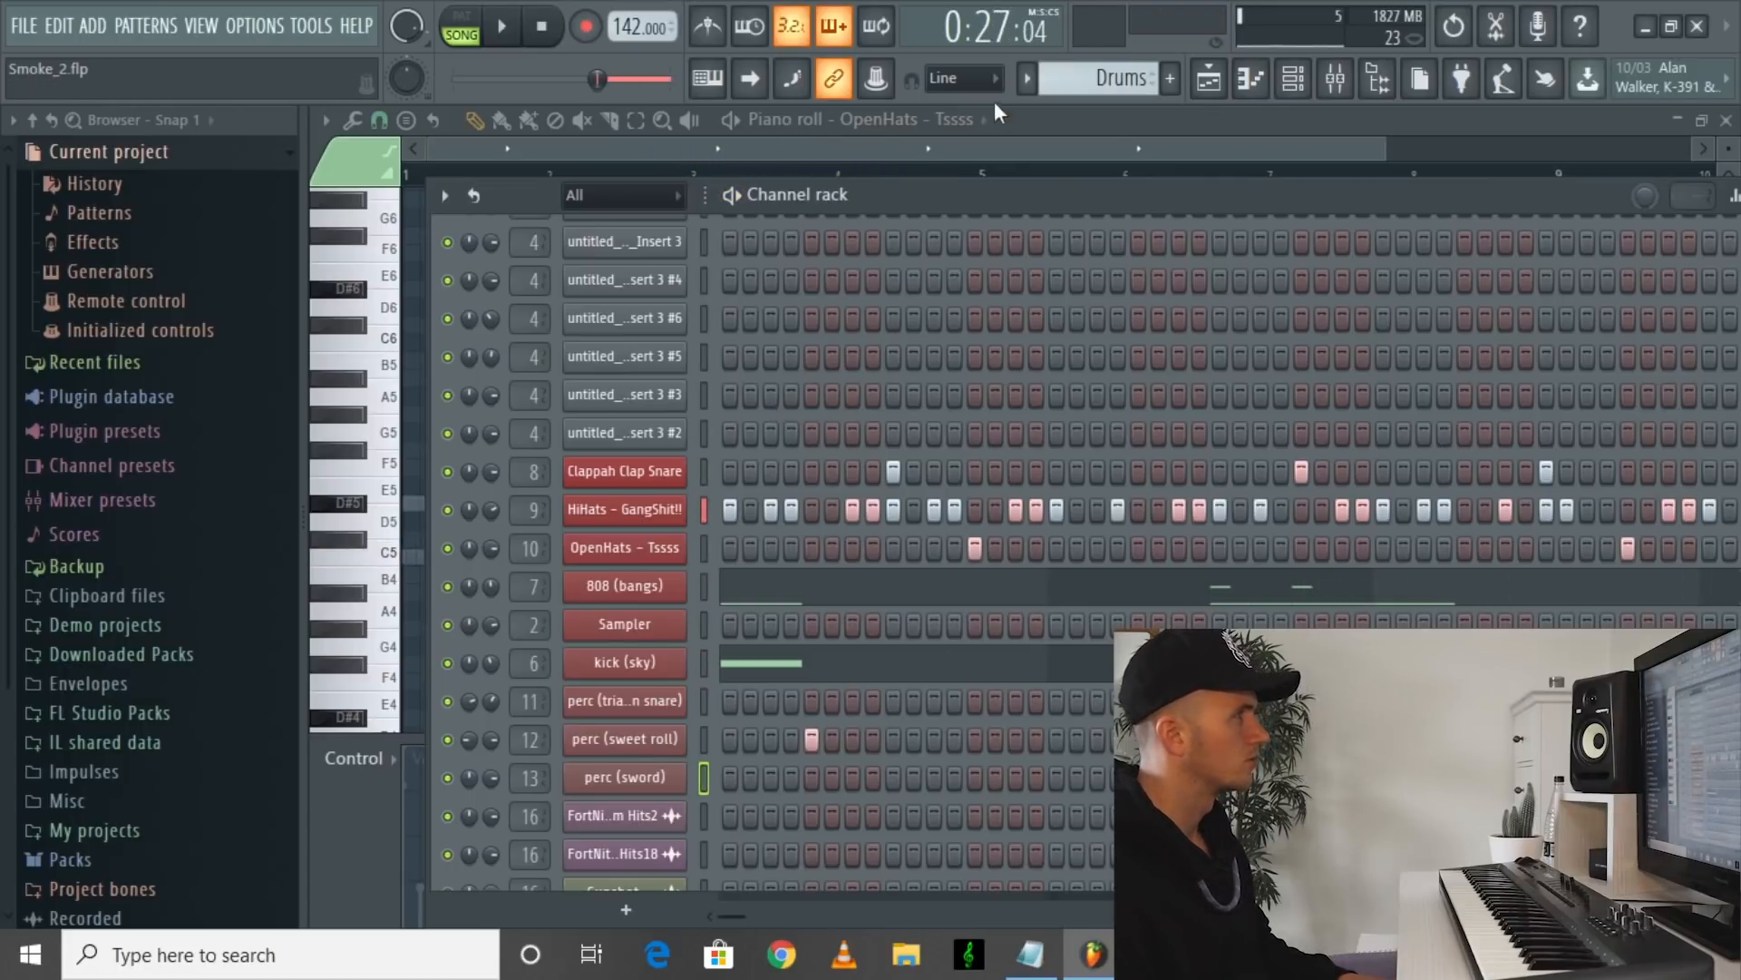
Step: Place the crash (trap) sample on Track 8 of the playlist at bar 17 and play it with the drums
{"action": "key", "text": "F5"}
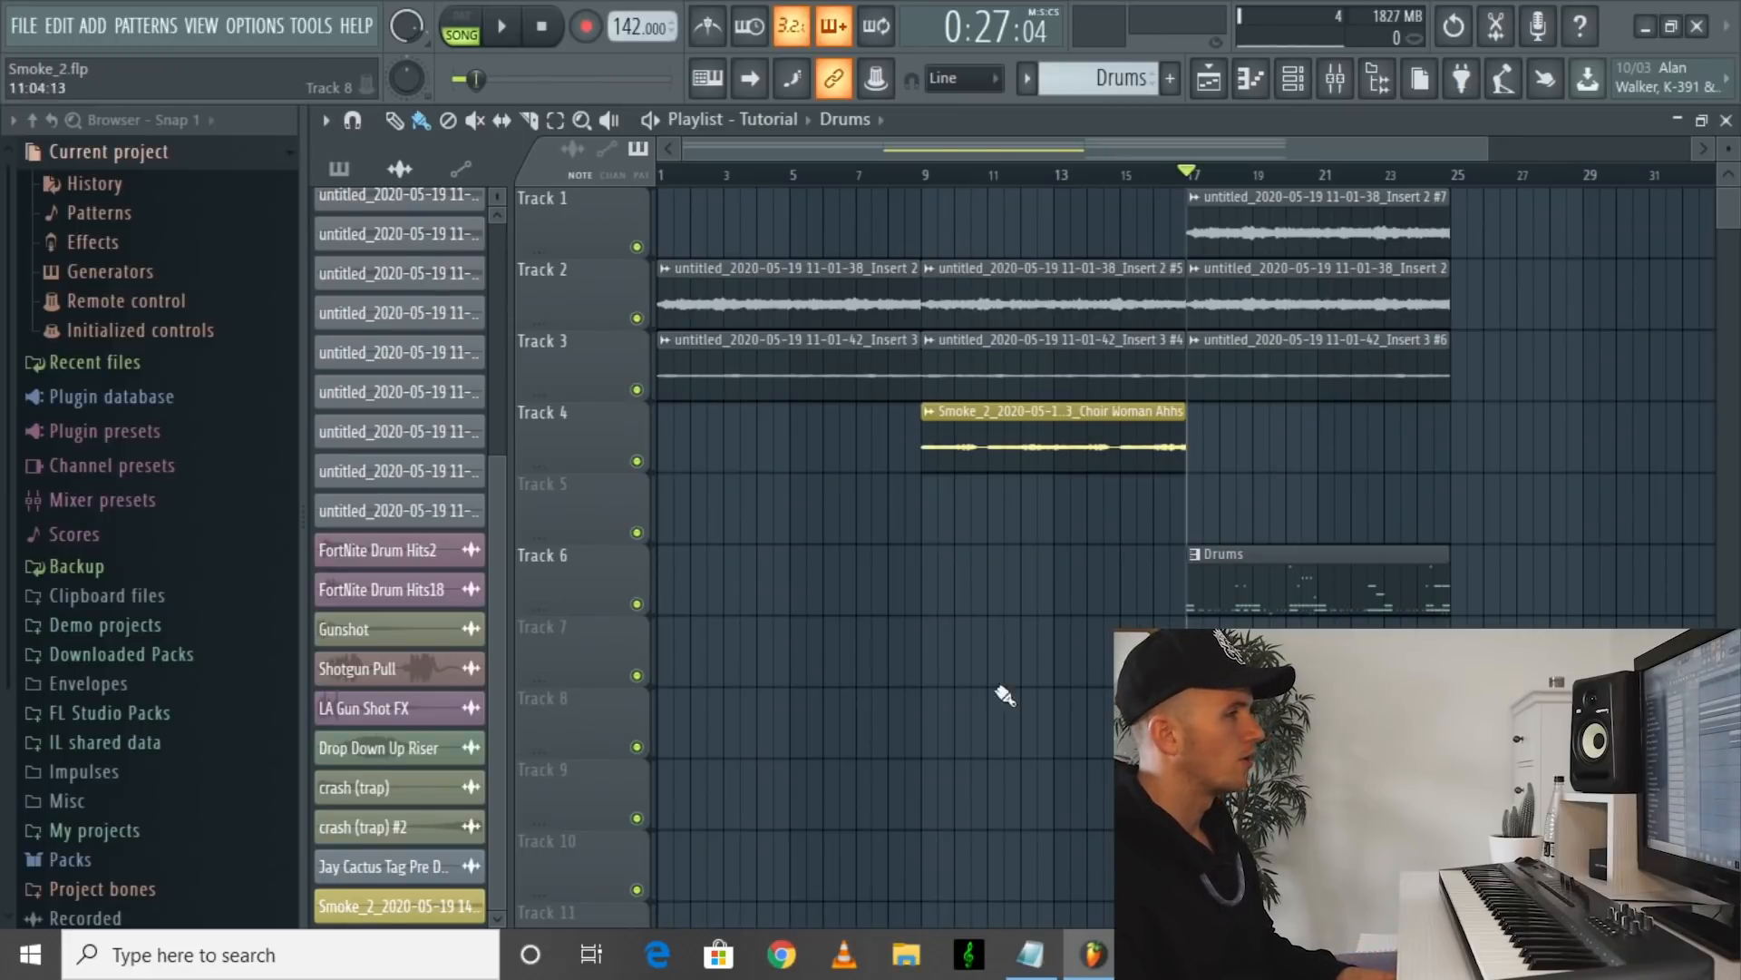
{"action": "left_click_drag", "start_coordinate": [376, 787], "coordinate": [1194, 724]}
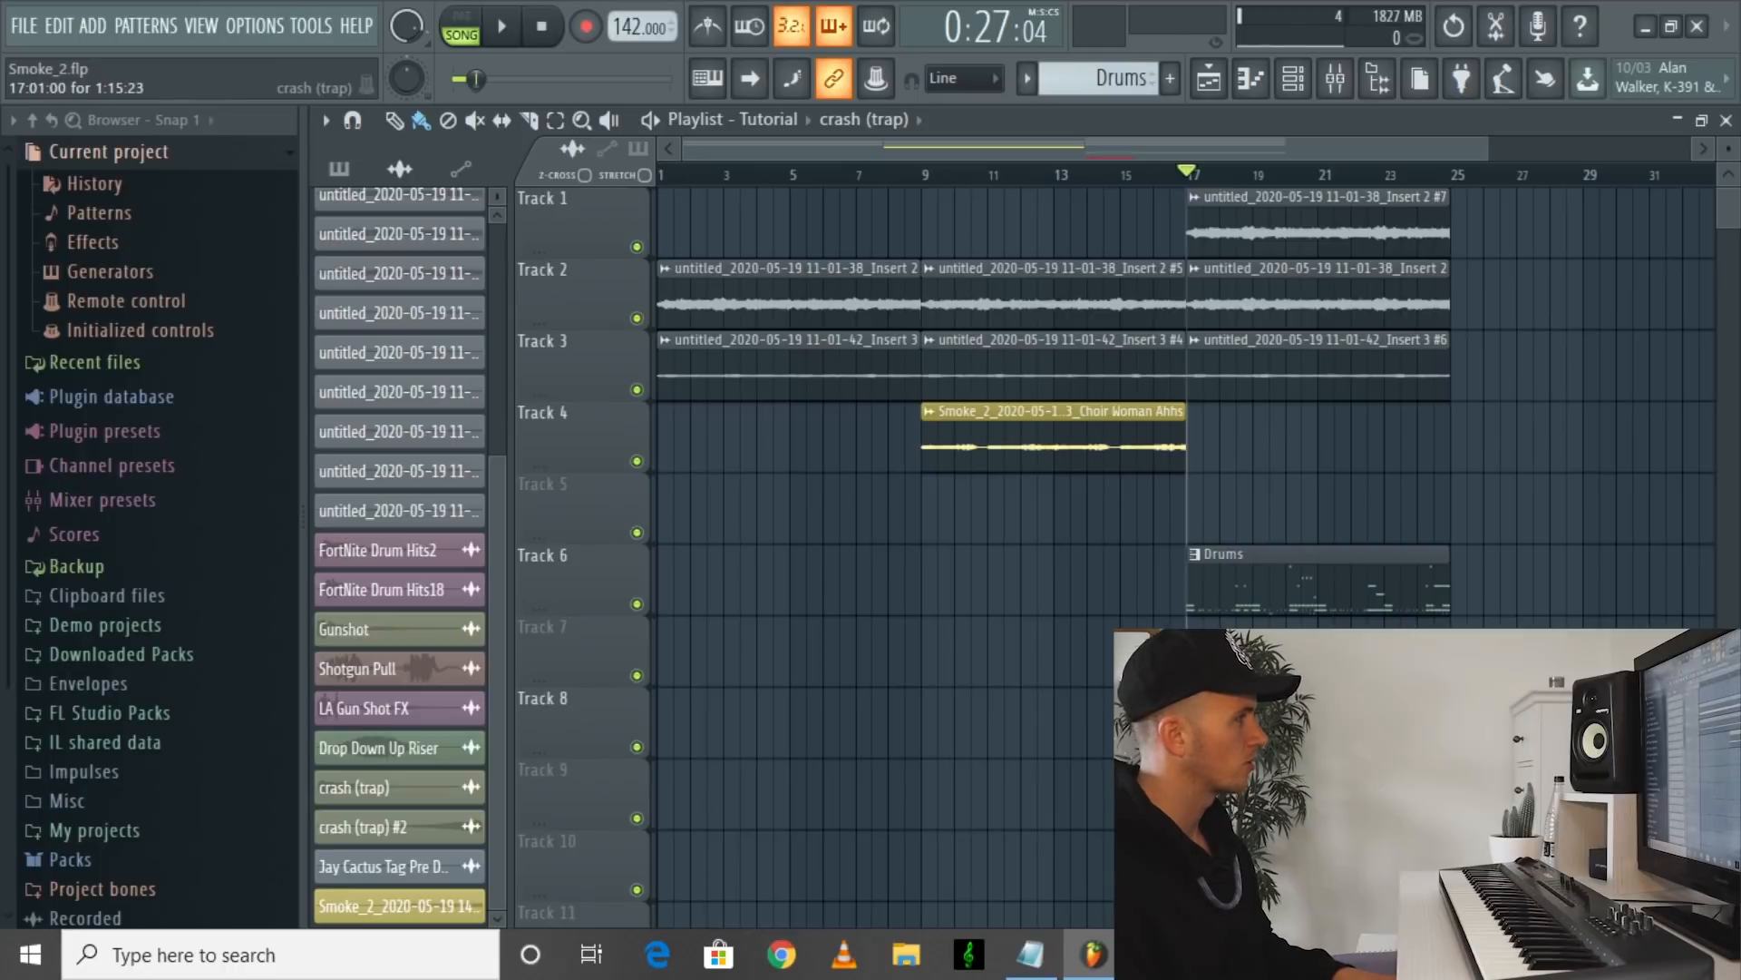
{"action": "key", "text": "space"}
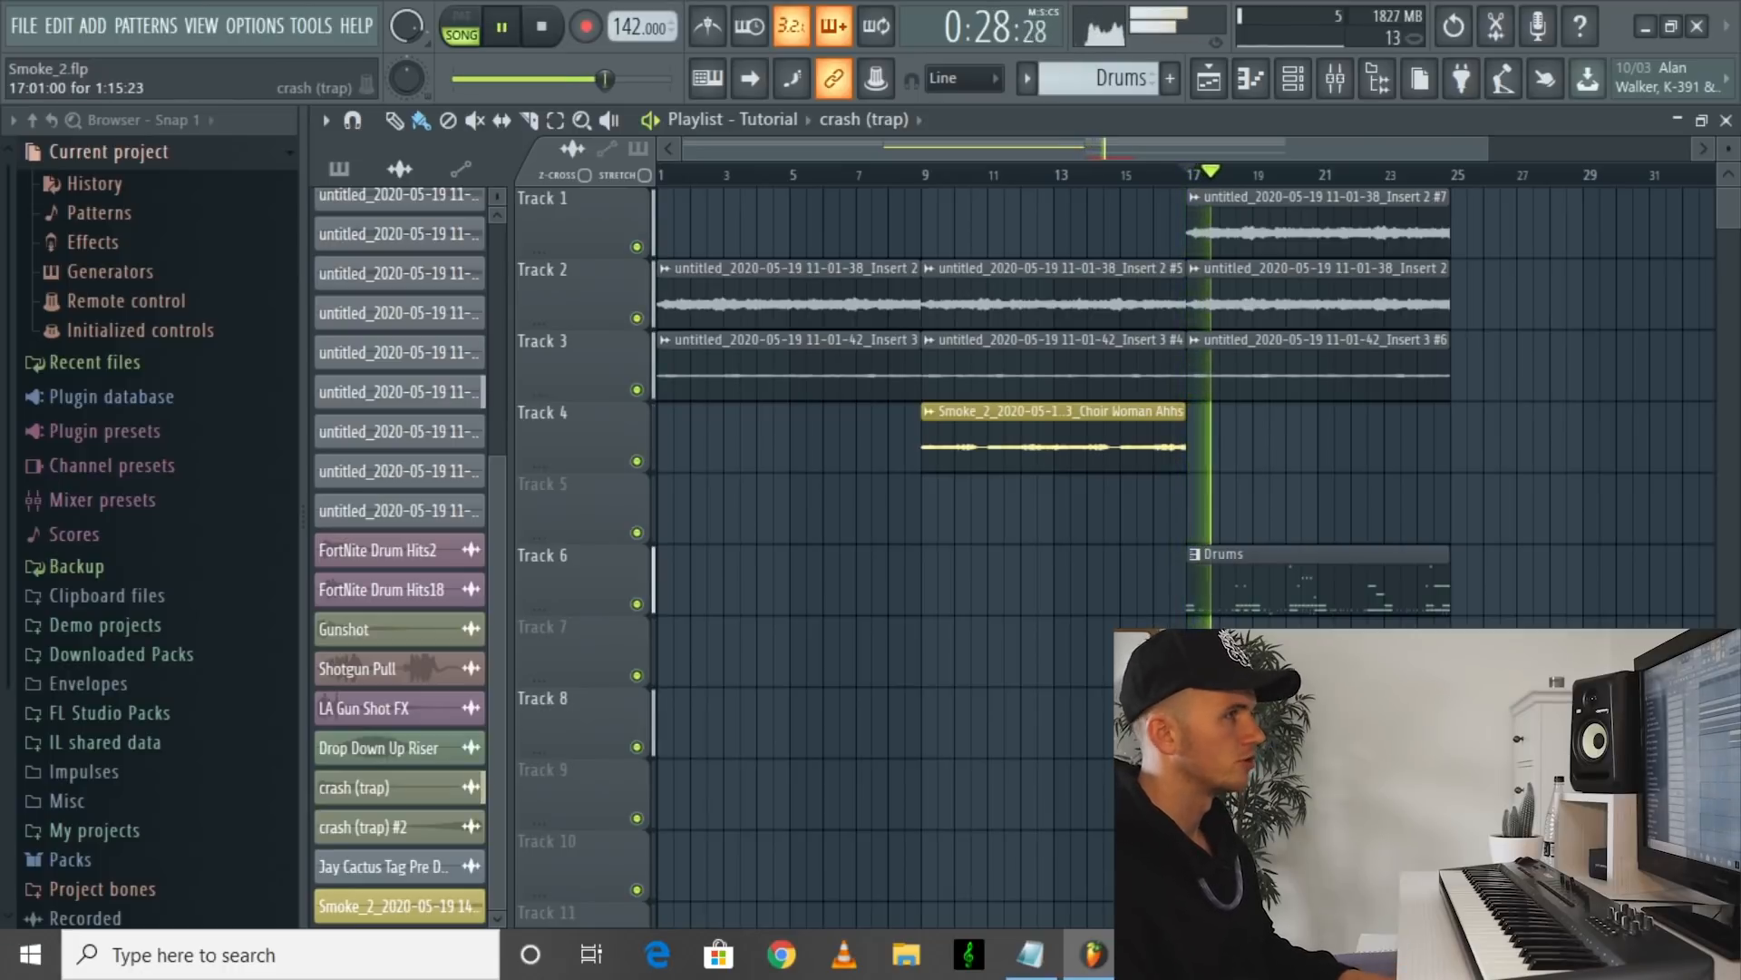
{"action": "key", "text": "space"}
Step: Place the LA Gun Shot FX sample on Track 9 at bar 17 and play the drop
{"action": "left_click_drag", "start_coordinate": [413, 721], "coordinate": [1194, 795]}
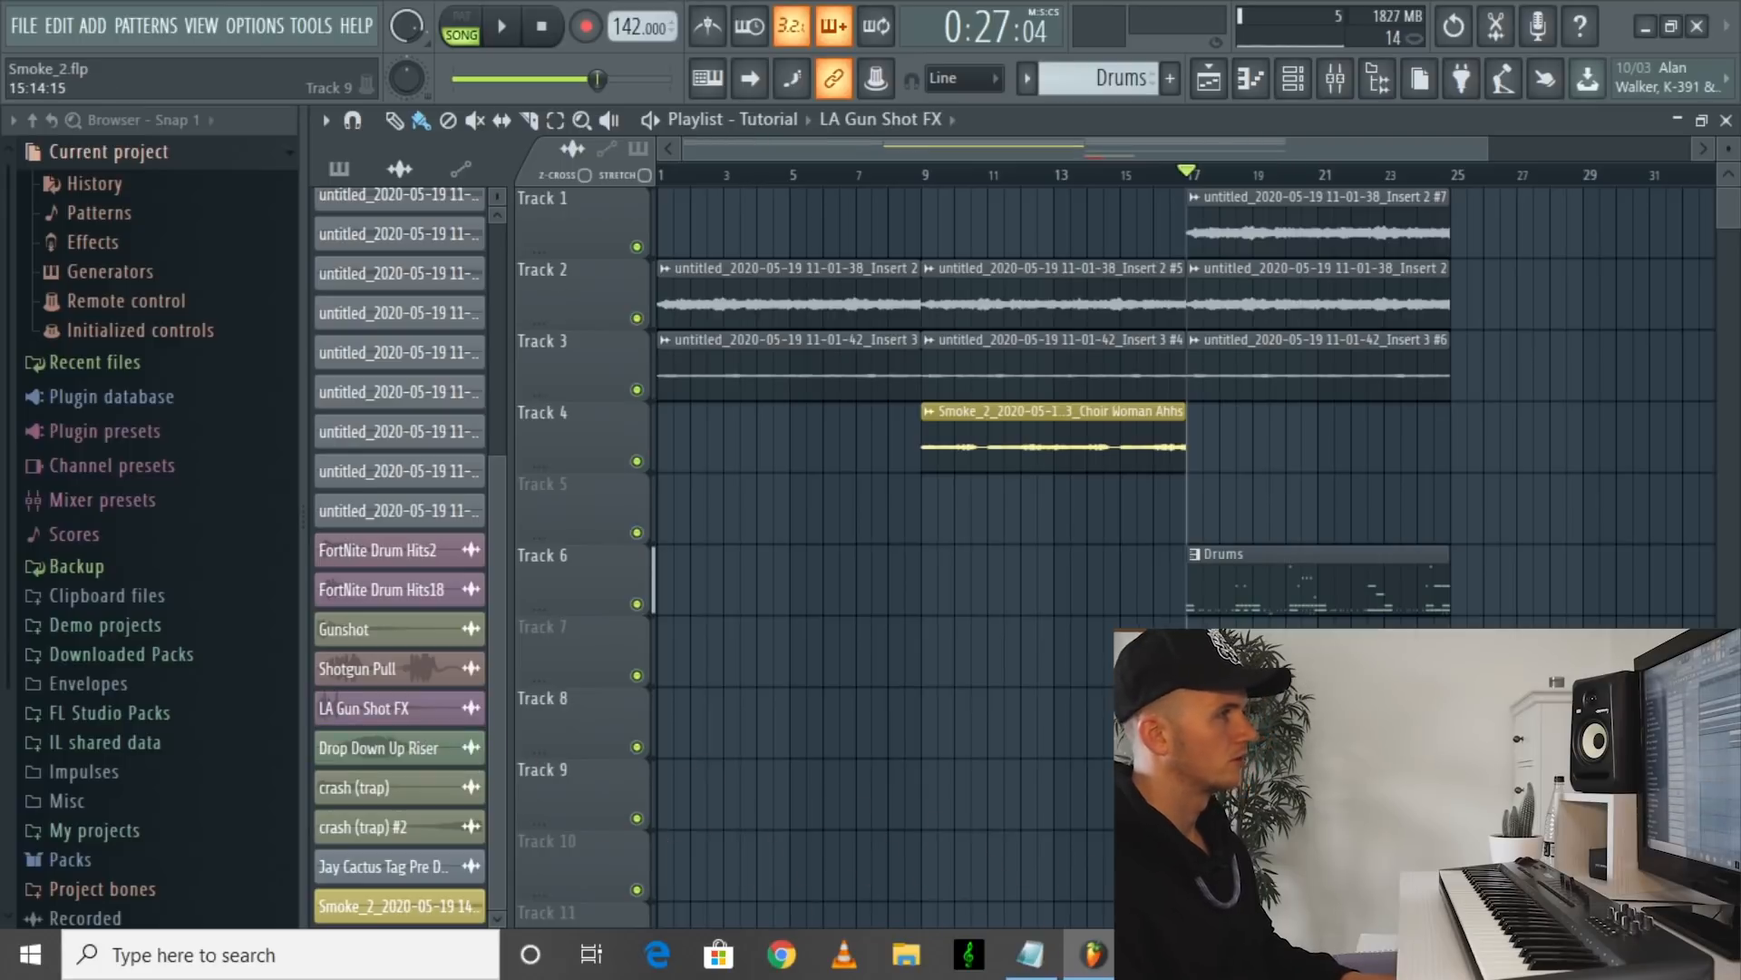
{"action": "key", "text": "space"}
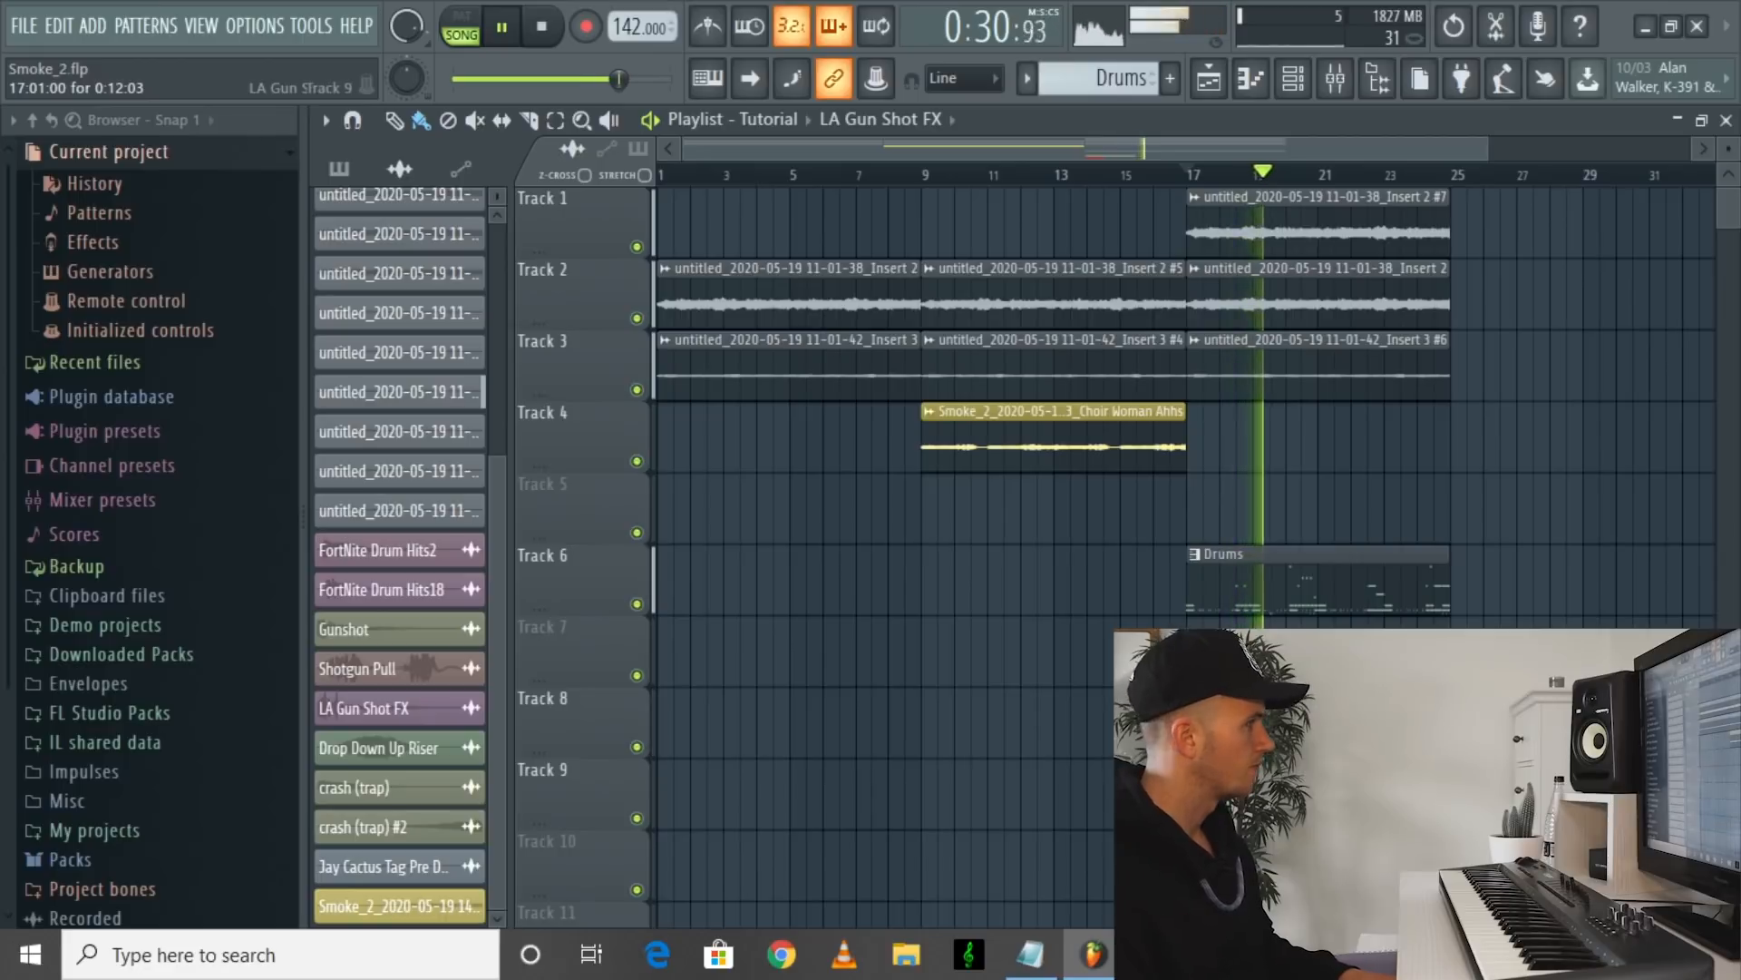
{"action": "key", "text": "space"}
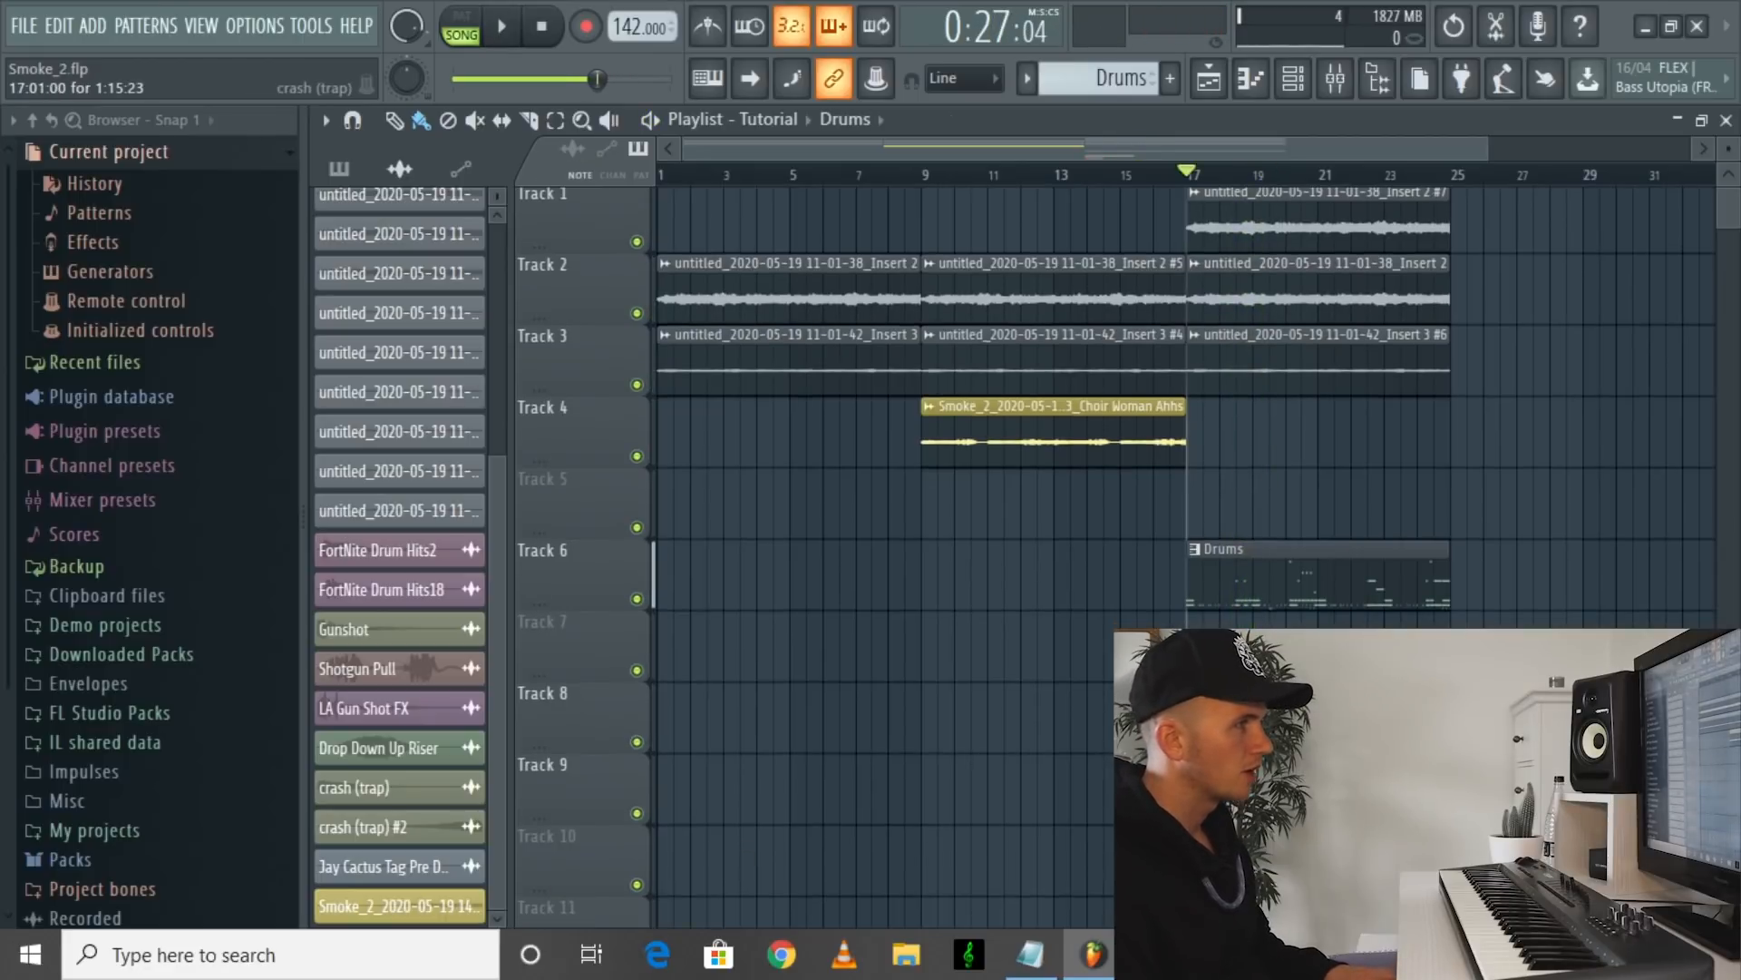
Step: Place another crash (trap) clip on Track 8 at bar 15, make it unique as a sample, and reverse it
{"action": "left_click", "coordinate": [1127, 693]}
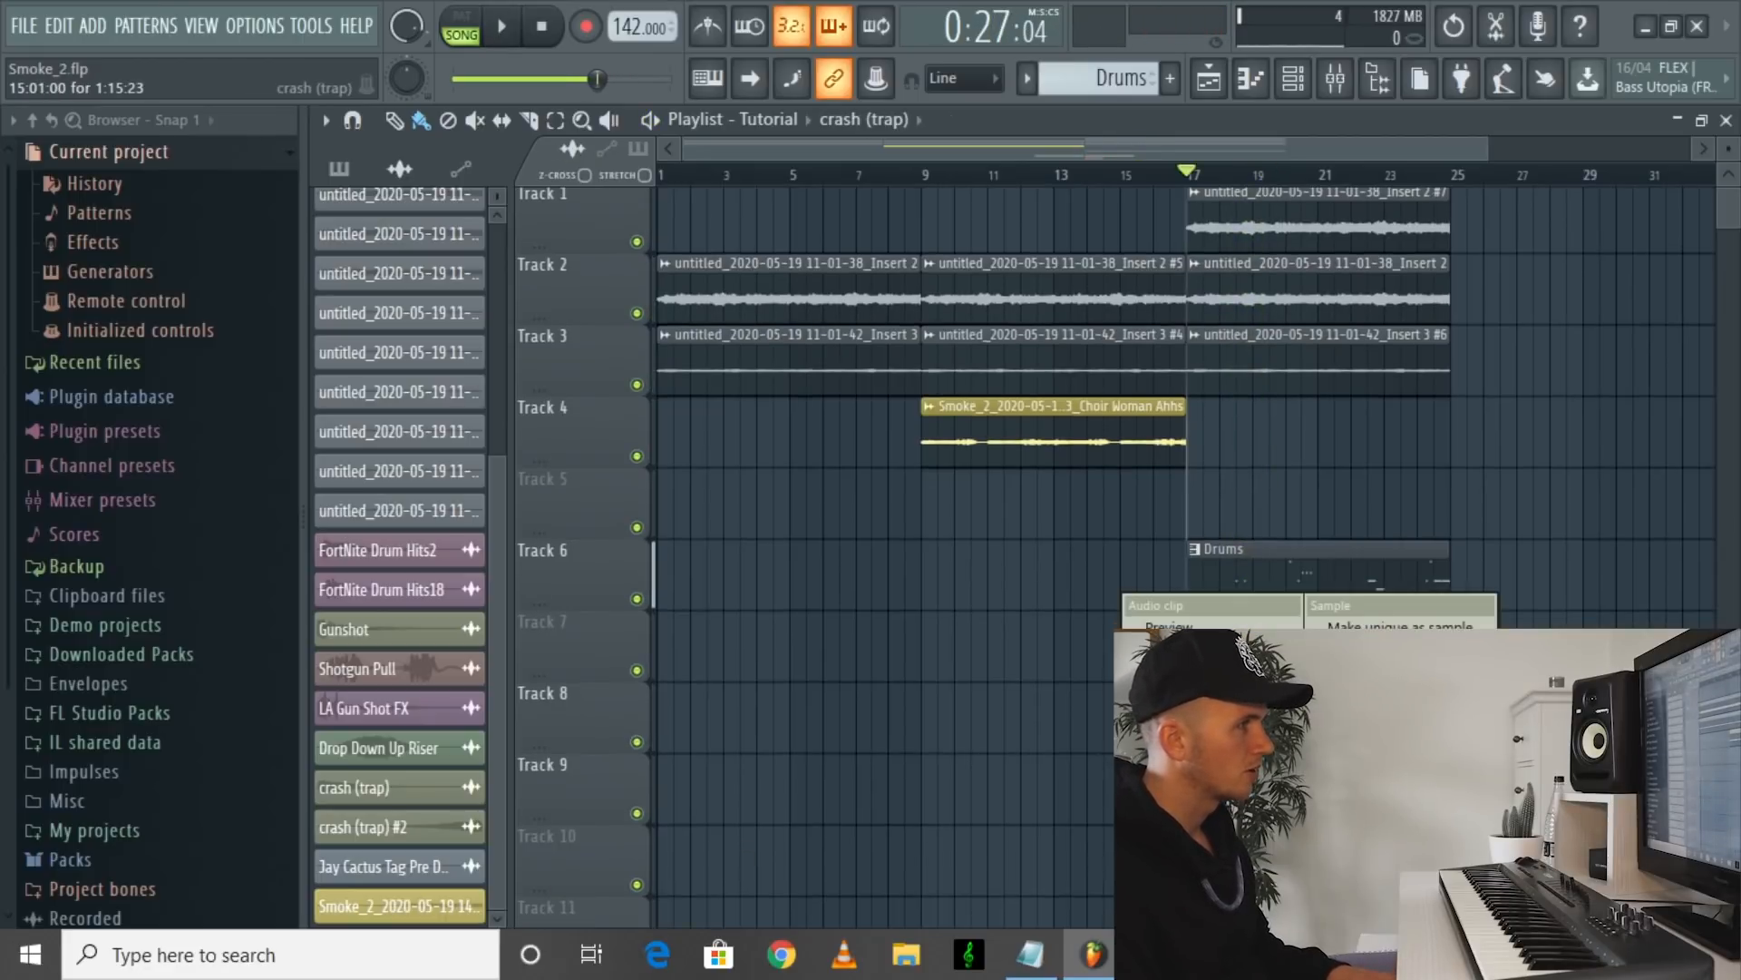
{"action": "left_click", "coordinate": [1401, 627]}
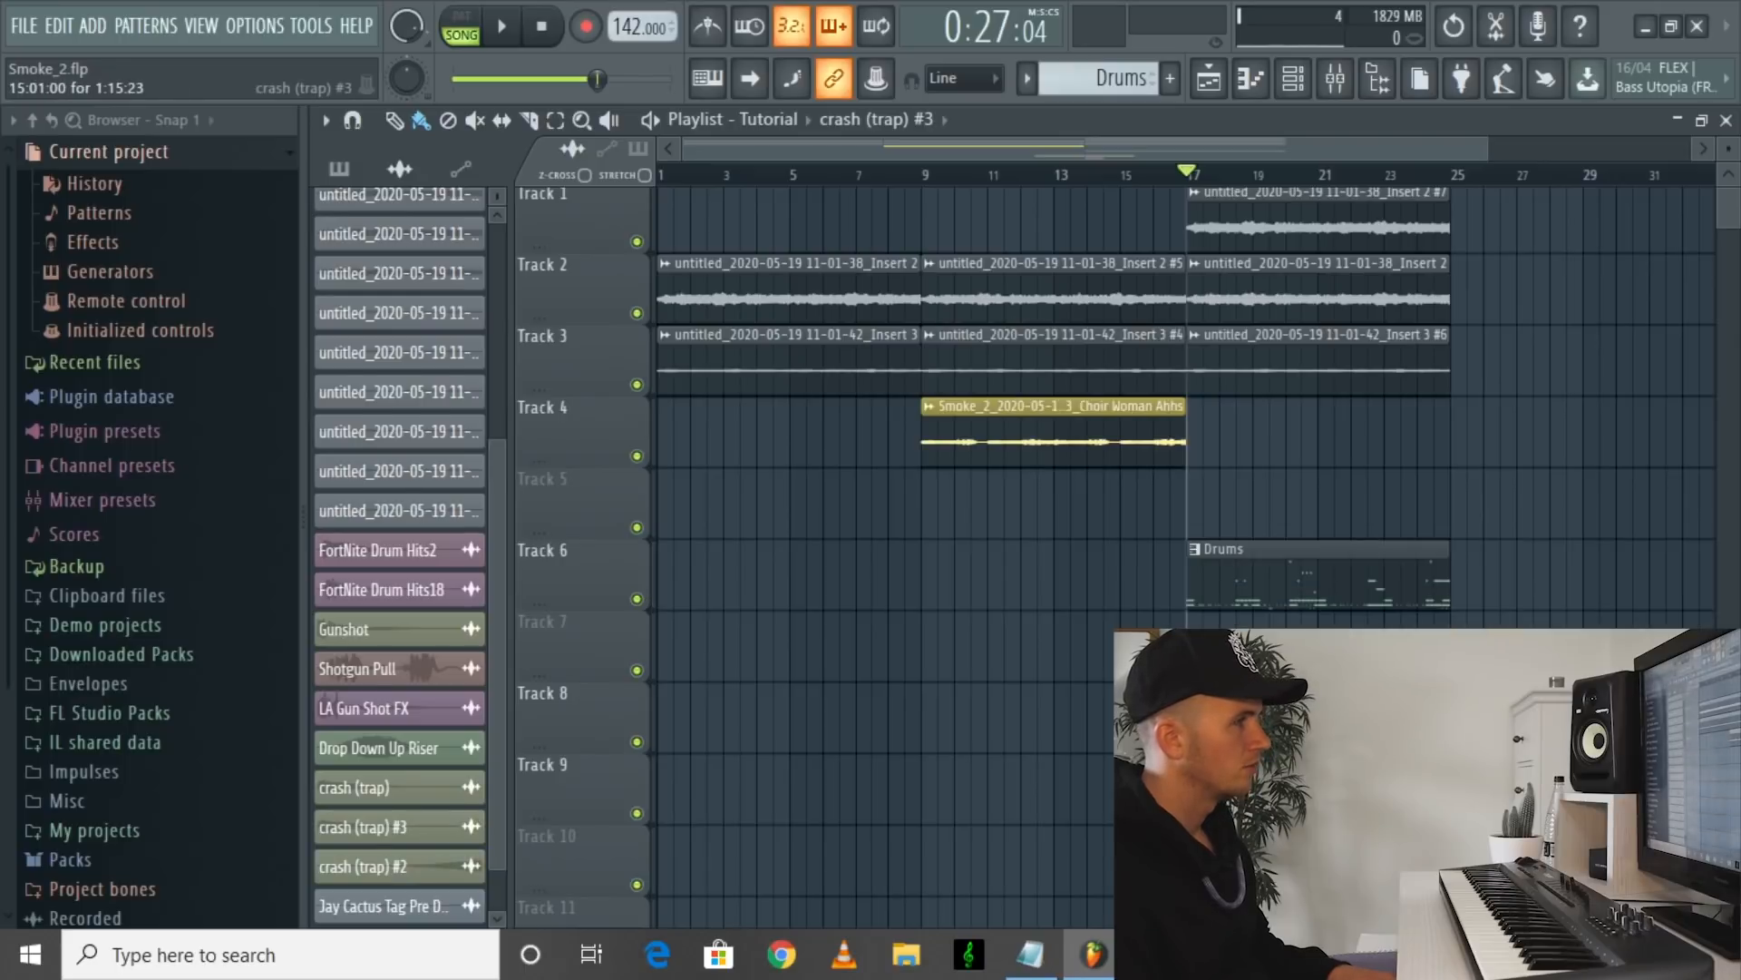
{"action": "left_click", "coordinate": [527, 560]}
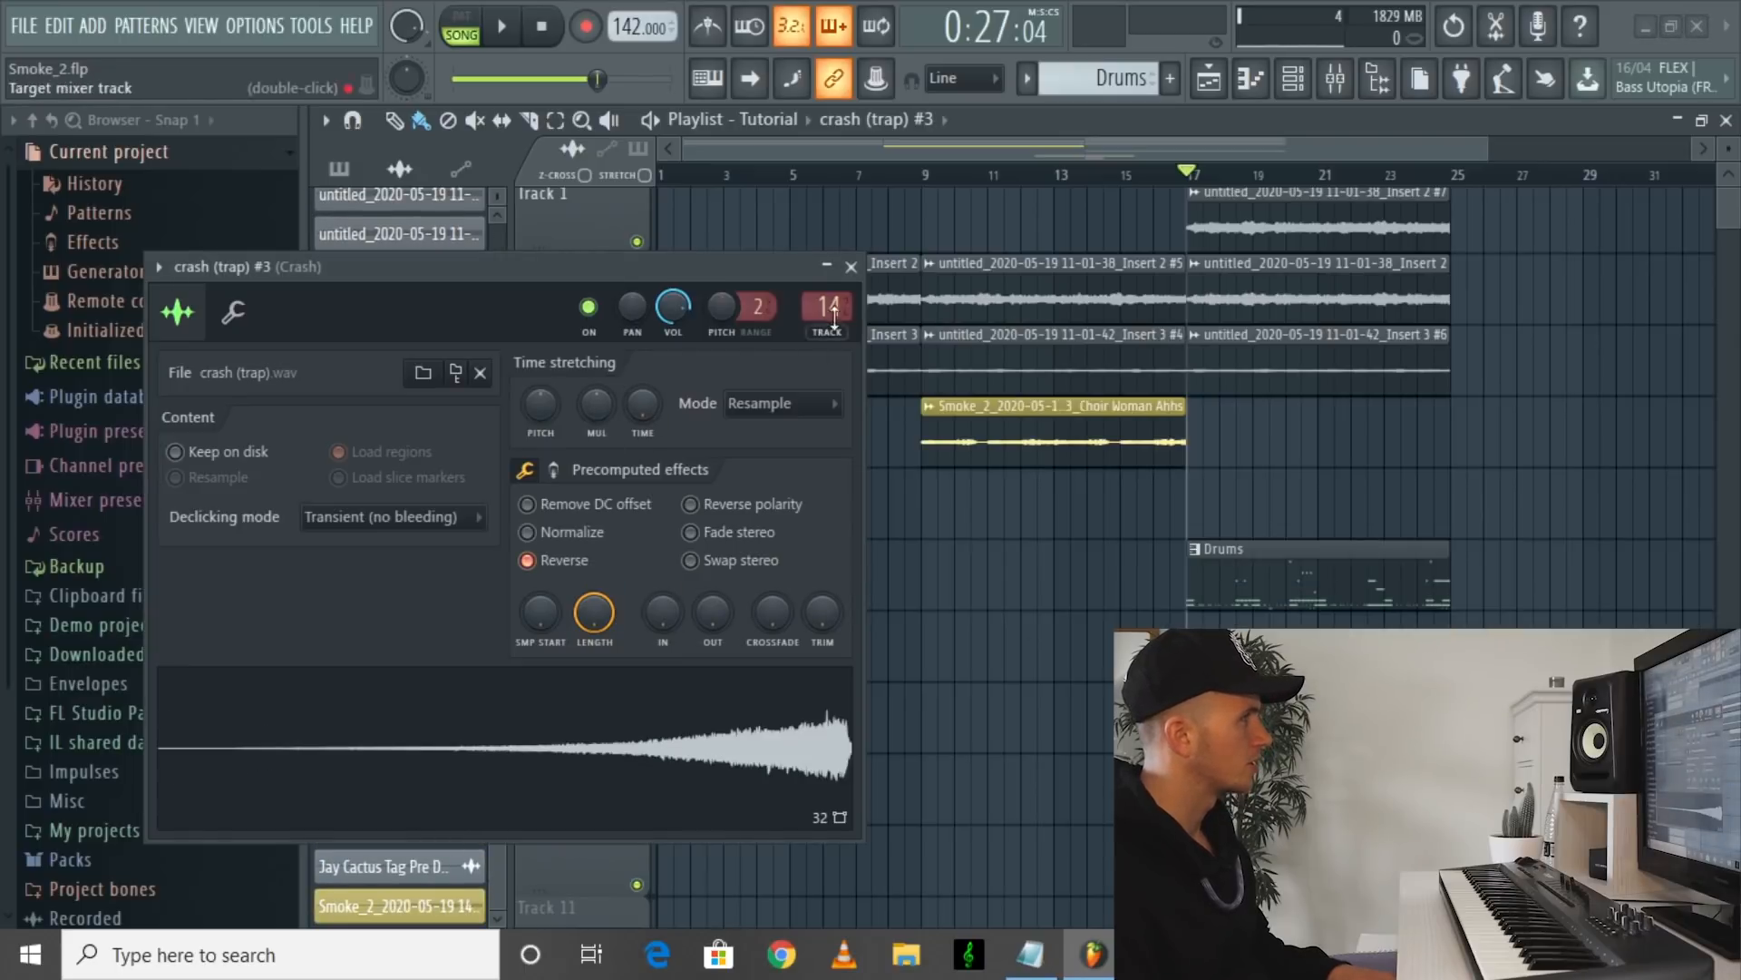
{"action": "left_click", "coordinate": [851, 267]}
Step: Move the reversed crash up to Track 7, ending at bar 17, and play the transition from bar 16
{"action": "left_click", "coordinate": [1153, 174]}
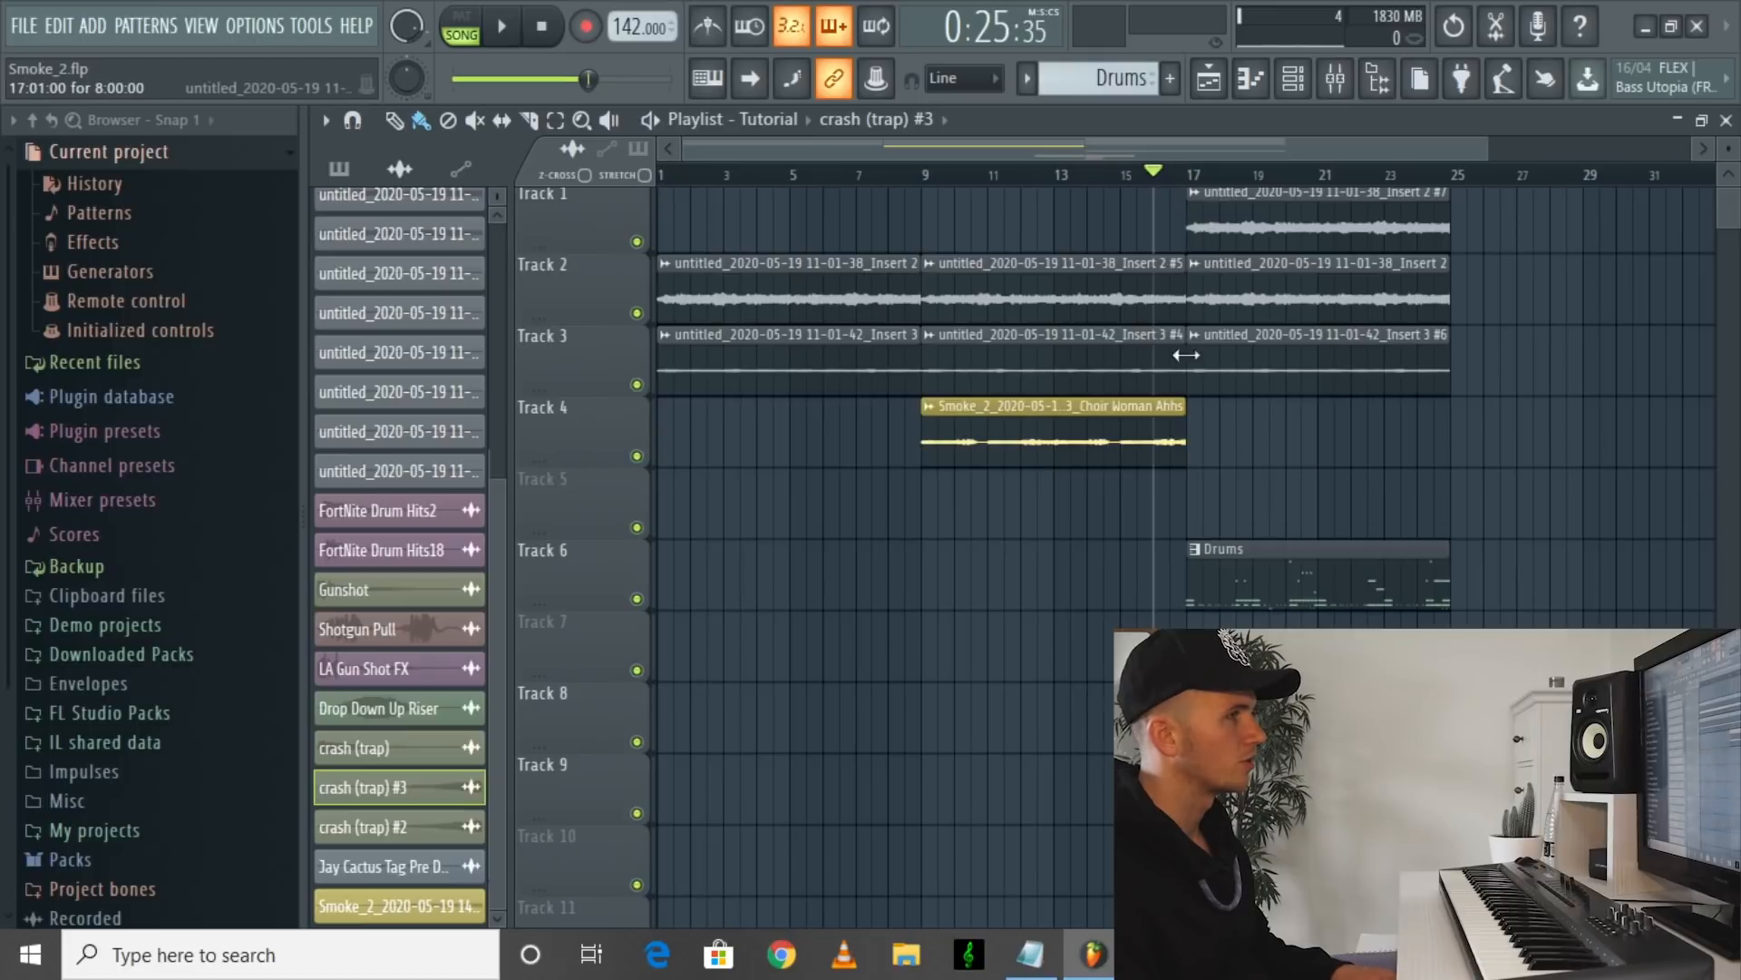
{"action": "key", "text": "space"}
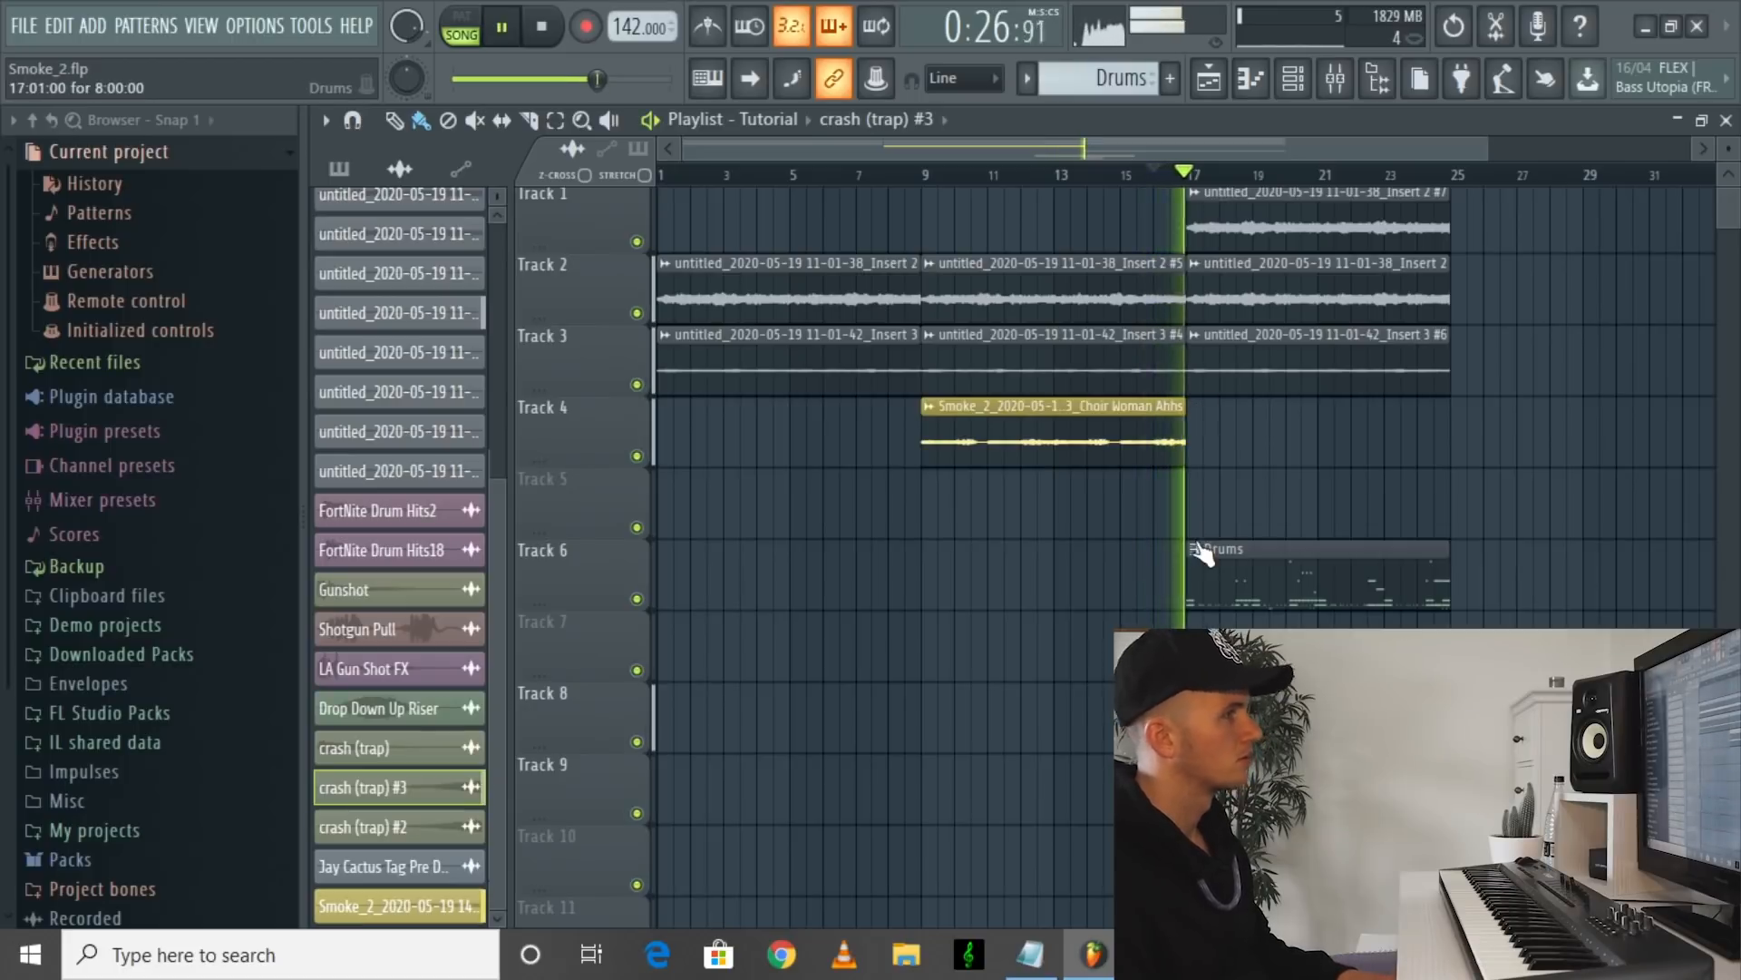
{"action": "key", "text": "space"}
{"action": "scroll", "coordinate": [1202, 552], "scroll_direction": "up", "scroll_amount": 4}
{"action": "left_click", "coordinate": [898, 716]}
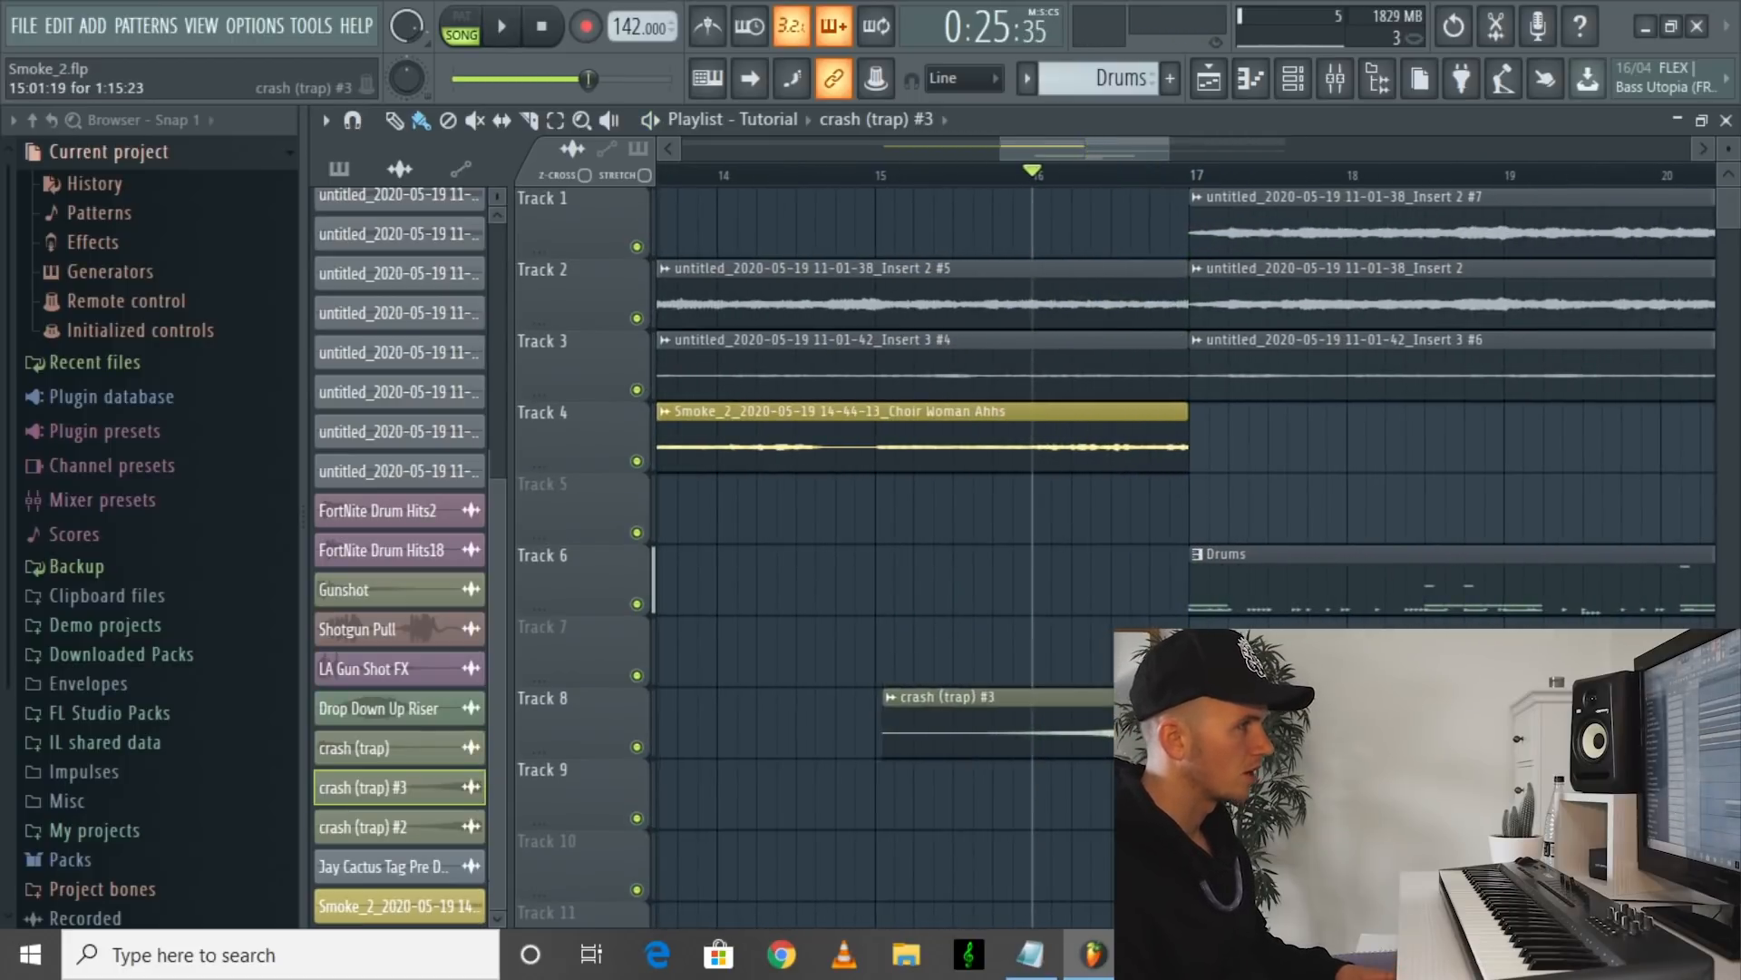
{"action": "left_click_drag", "start_coordinate": [897, 716], "coordinate": [901, 645]}
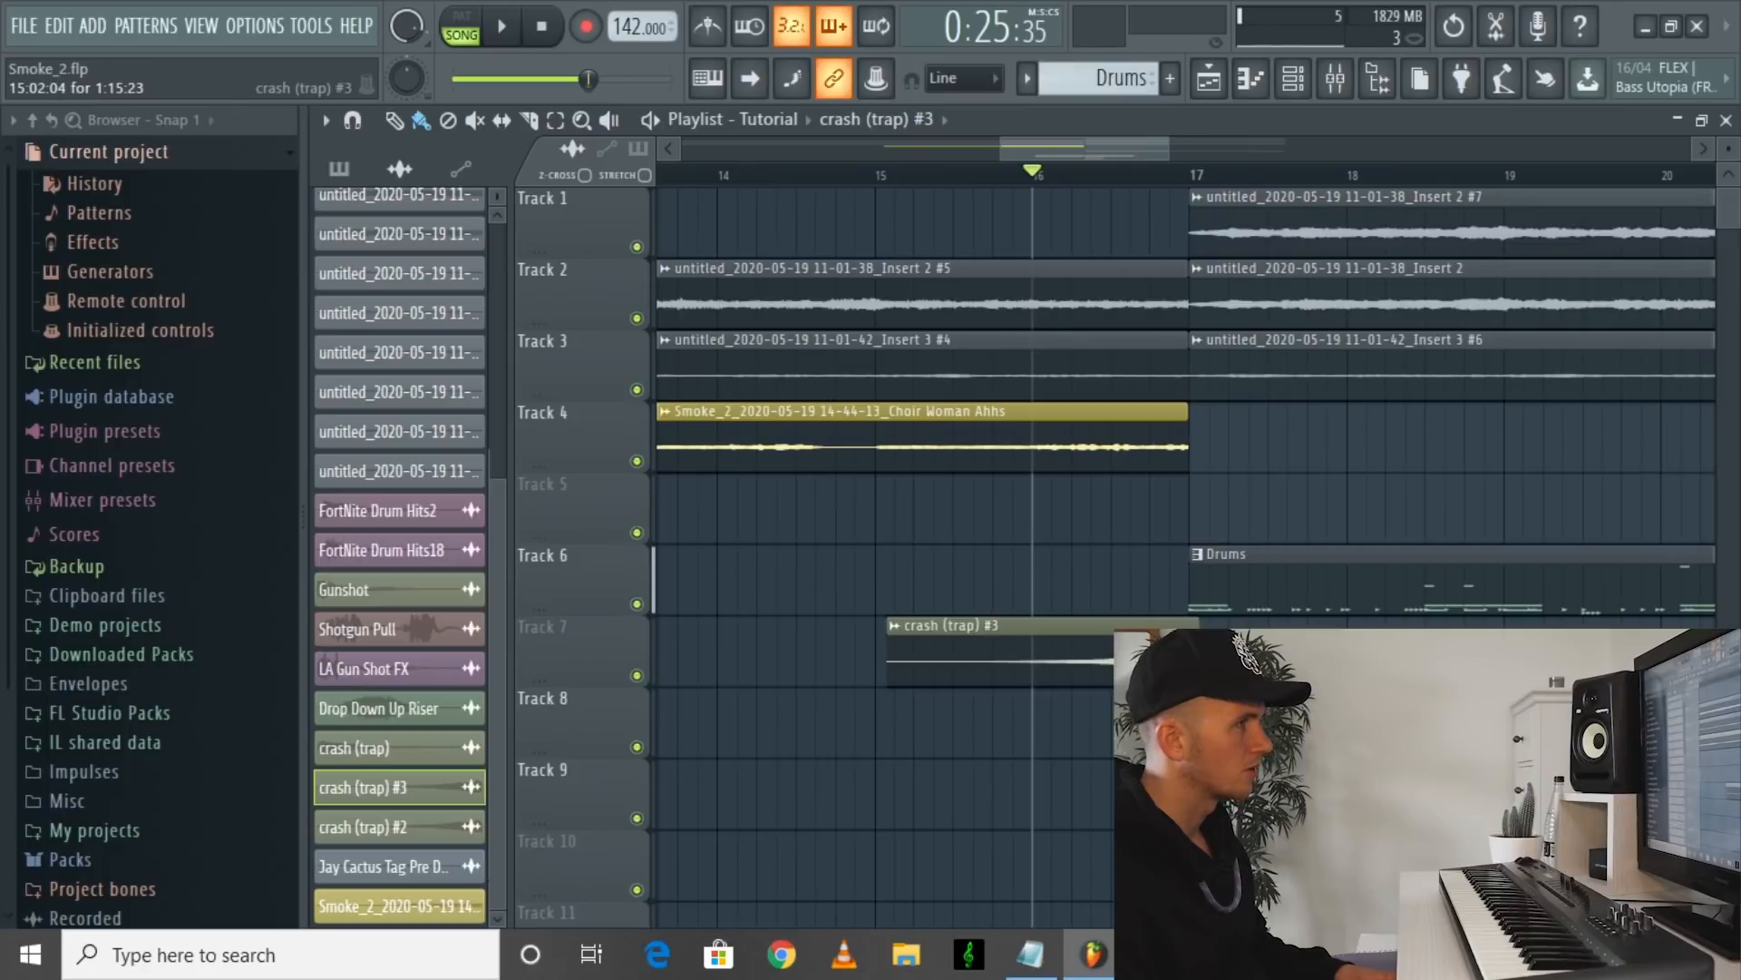
{"action": "key", "text": "space"}
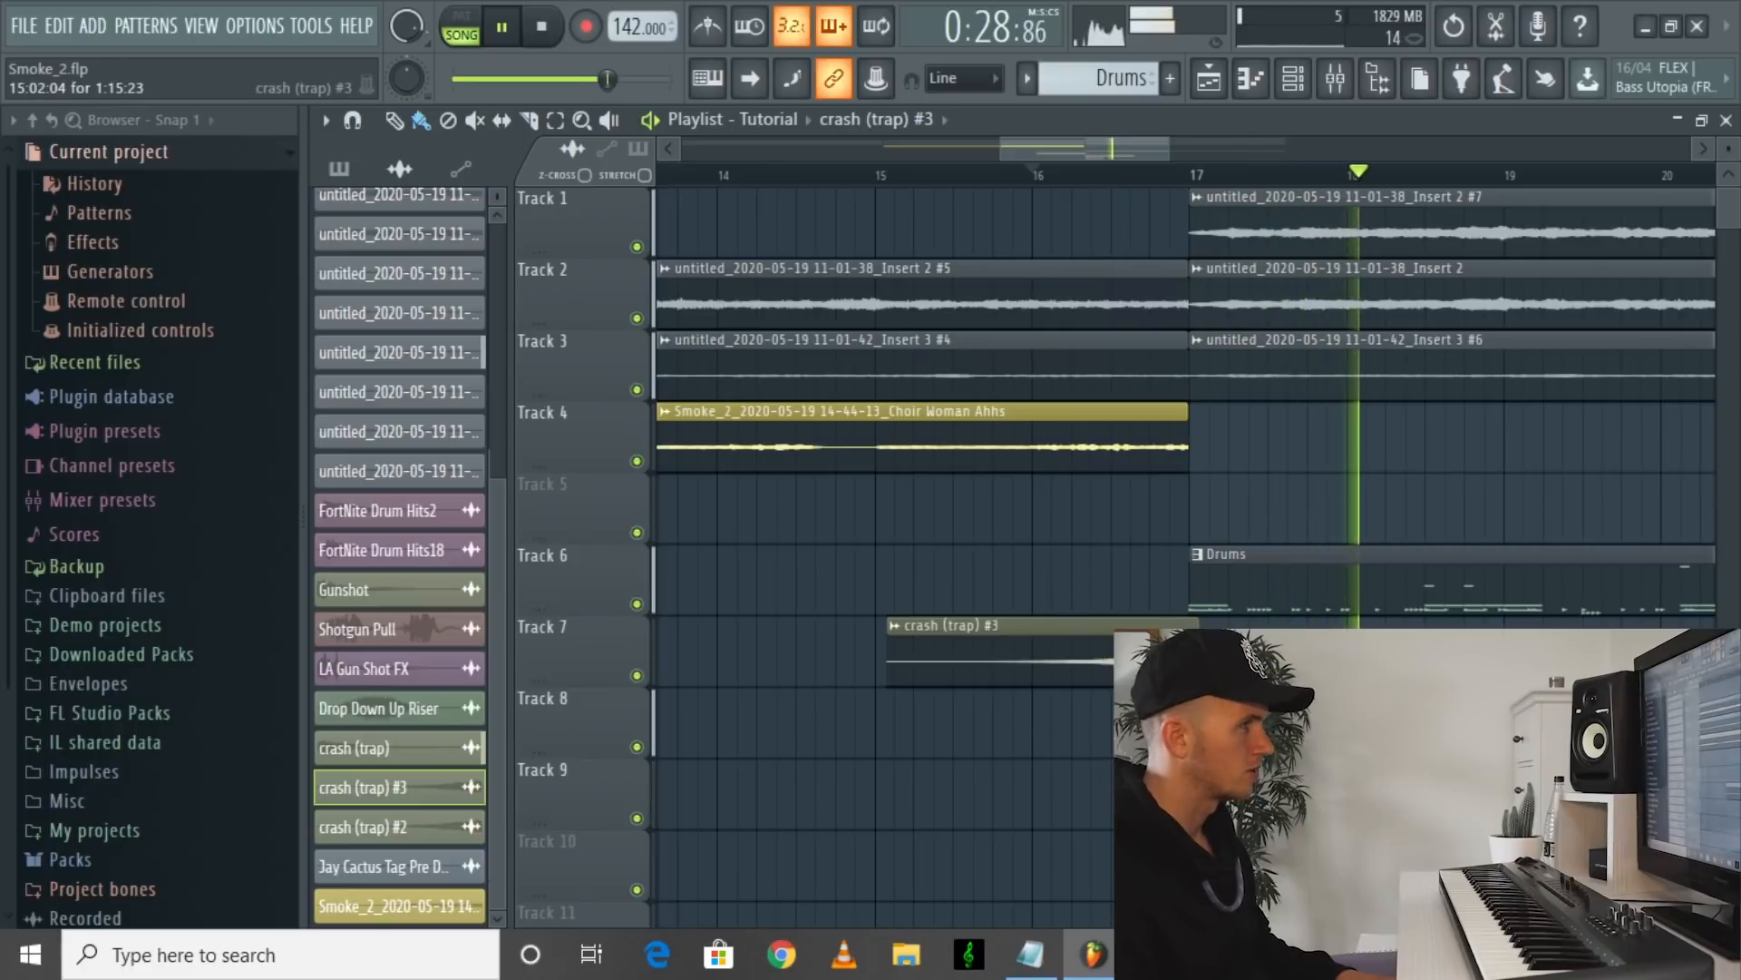
{"action": "key", "text": "space"}
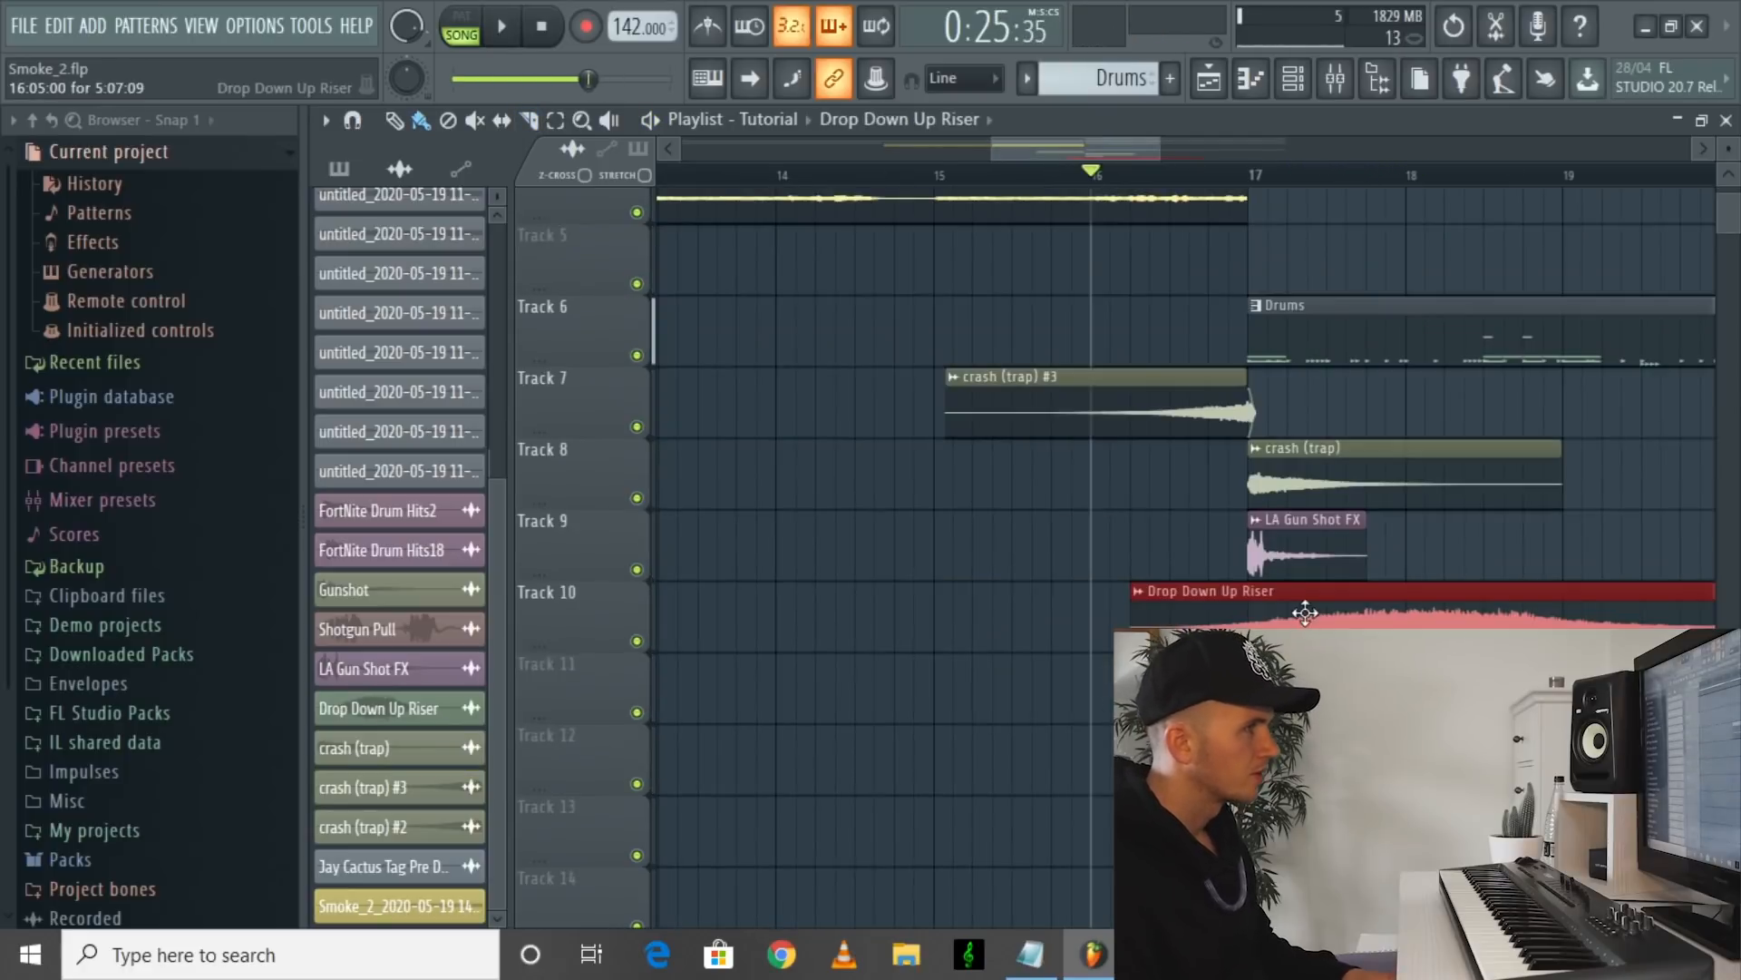
Step: Position the Drop Down Up Riser on Track 10 to start at about bar 15, play it, and cut it off at bar 17
{"action": "left_click_drag", "start_coordinate": [1308, 612], "coordinate": [1158, 619]}
{"action": "left_click_drag", "start_coordinate": [1325, 618], "coordinate": [1267, 620]}
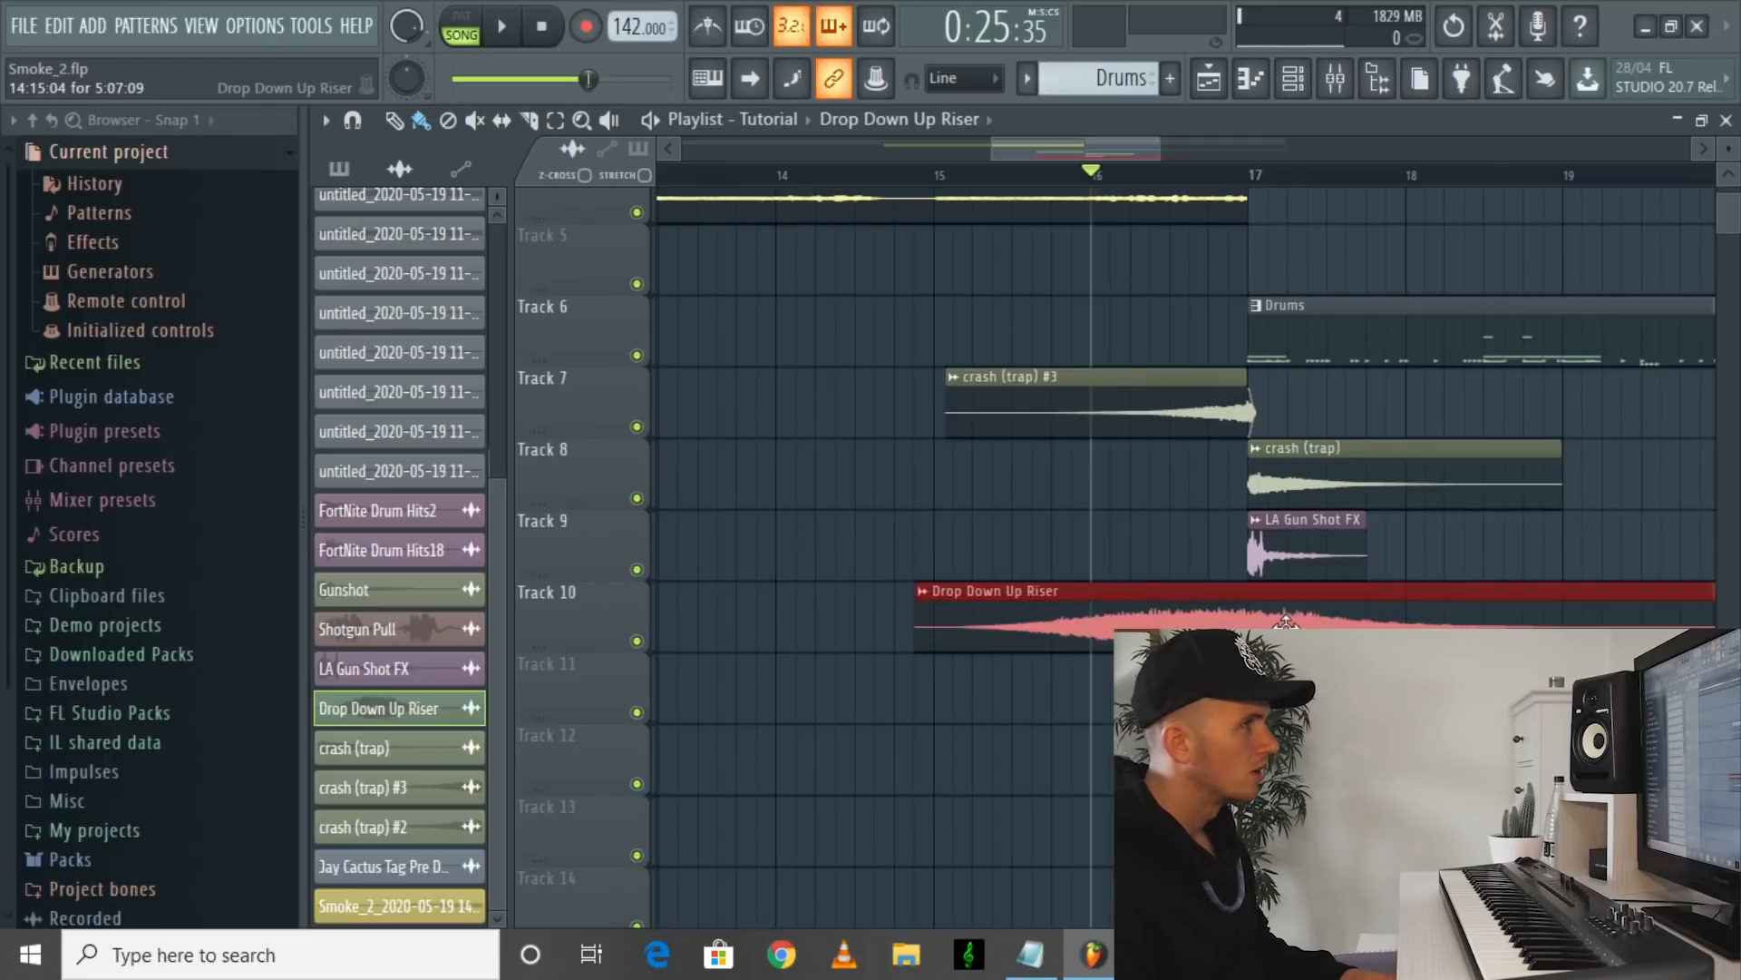
{"action": "key", "text": "space"}
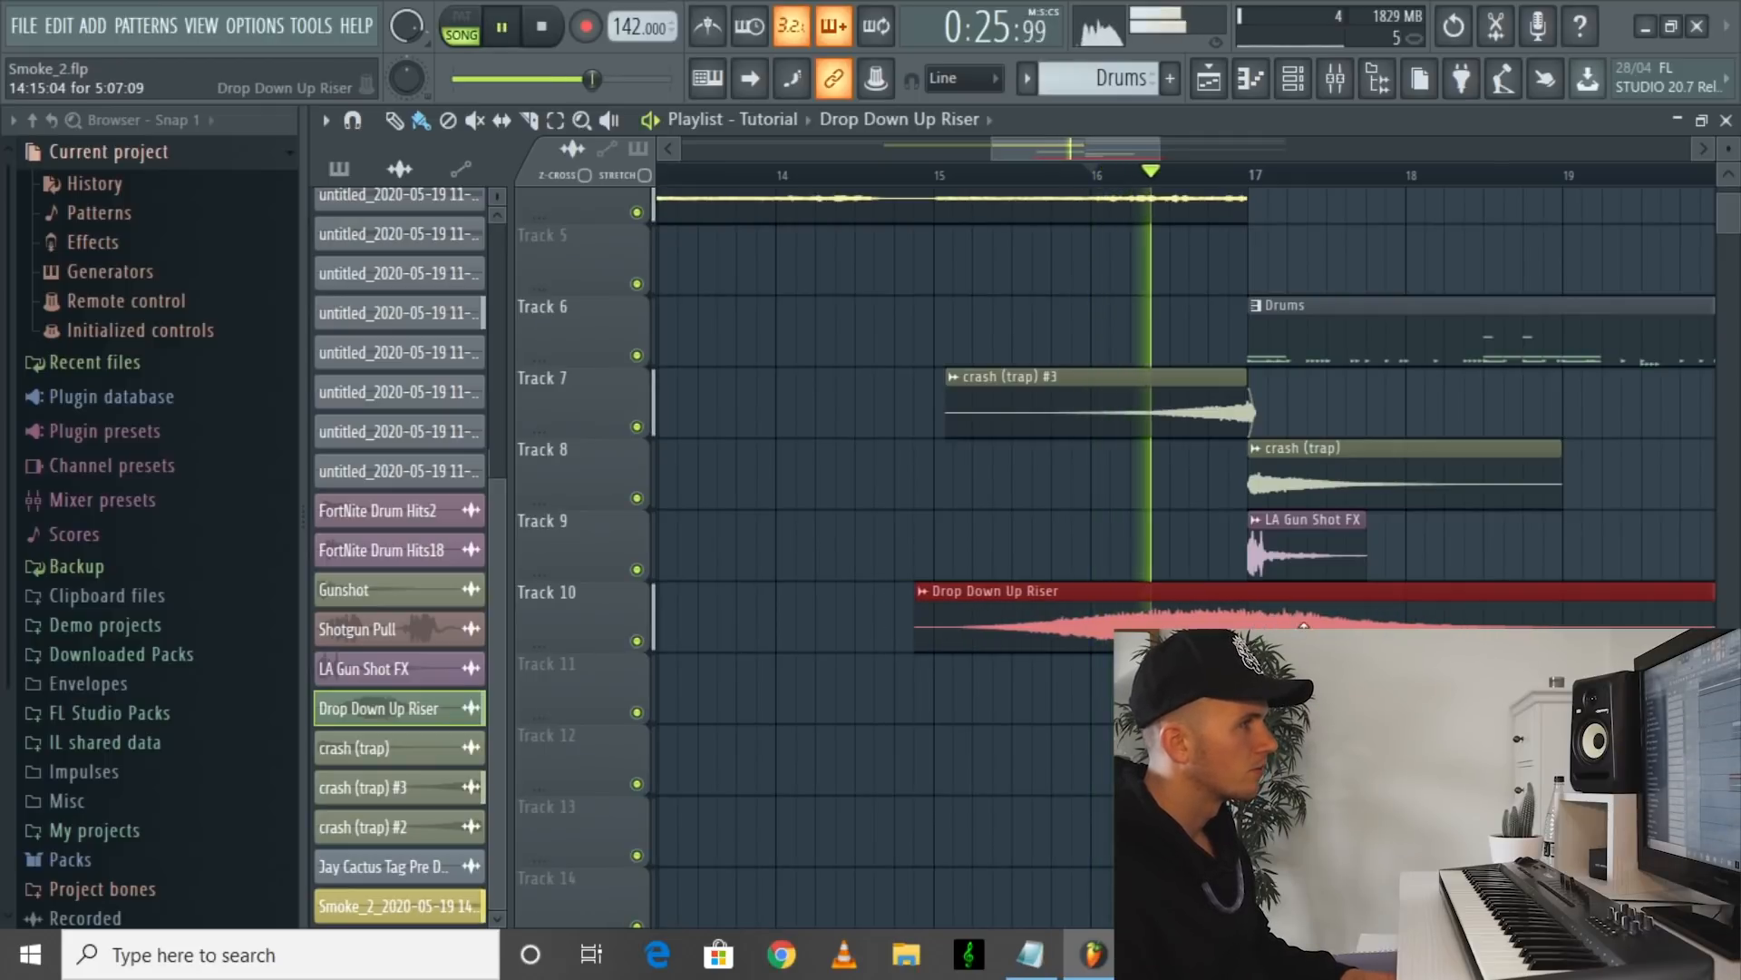
{"action": "key", "text": "space"}
{"action": "key", "text": "space"}
{"action": "left_click_drag", "start_coordinate": [1296, 620], "coordinate": [1309, 621]}
{"action": "key", "text": "space"}
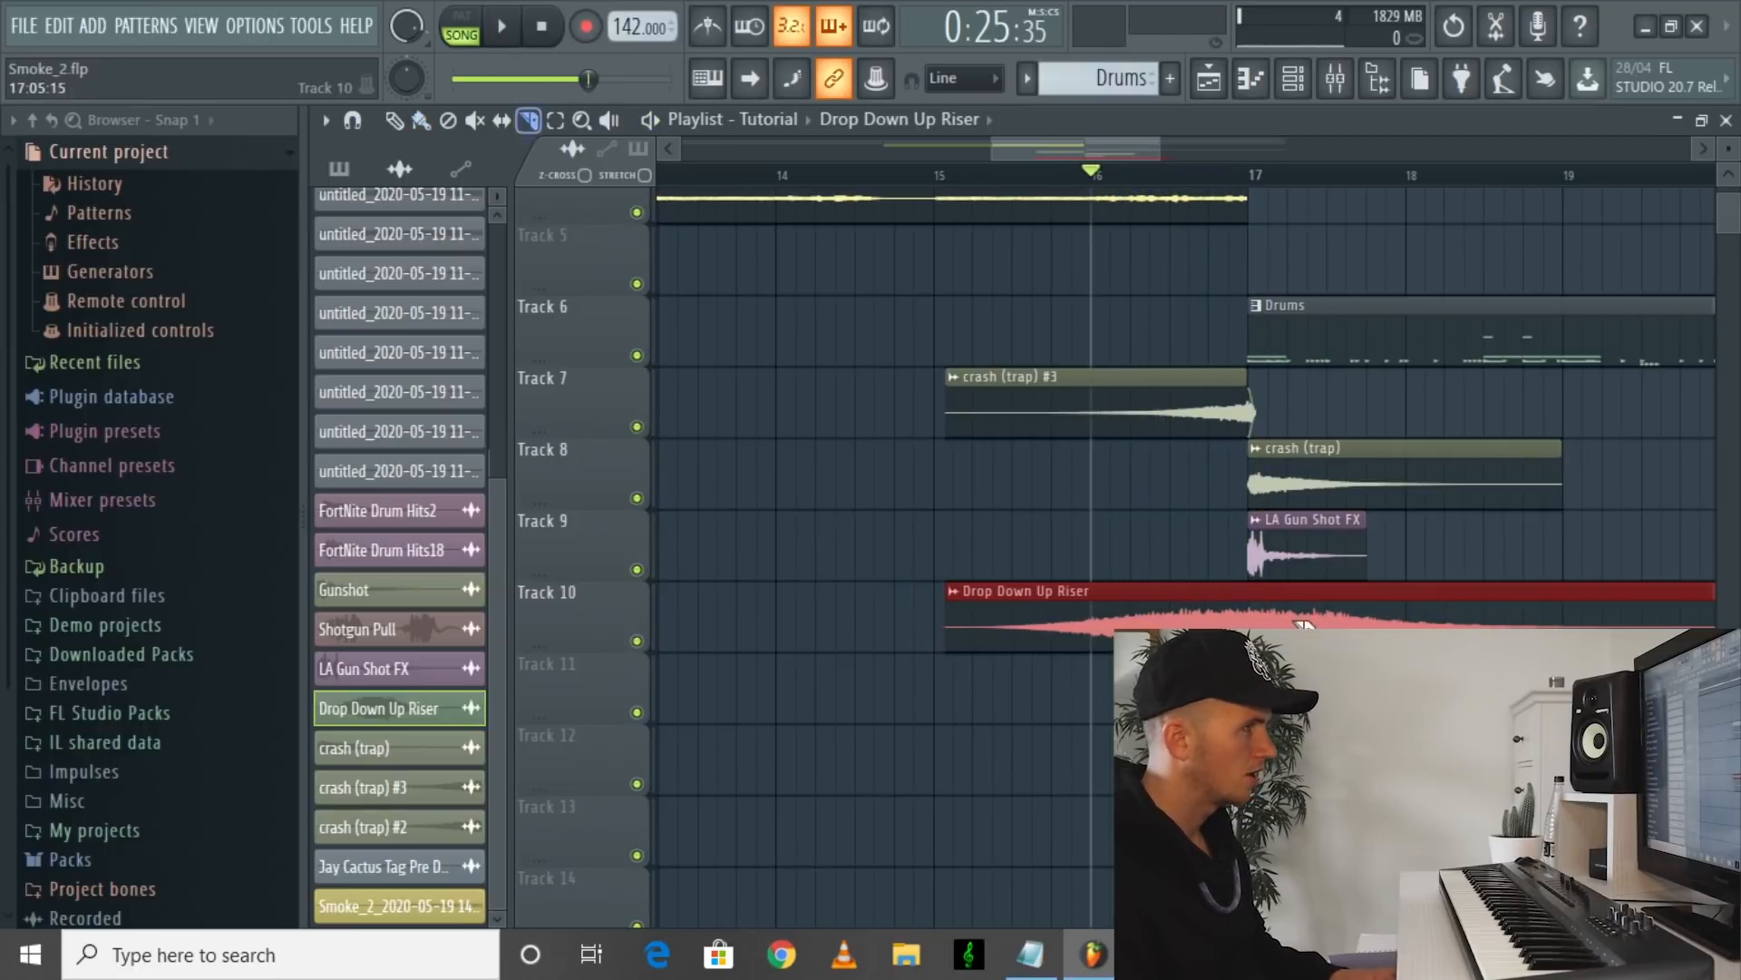
{"action": "left_click", "coordinate": [1257, 615]}
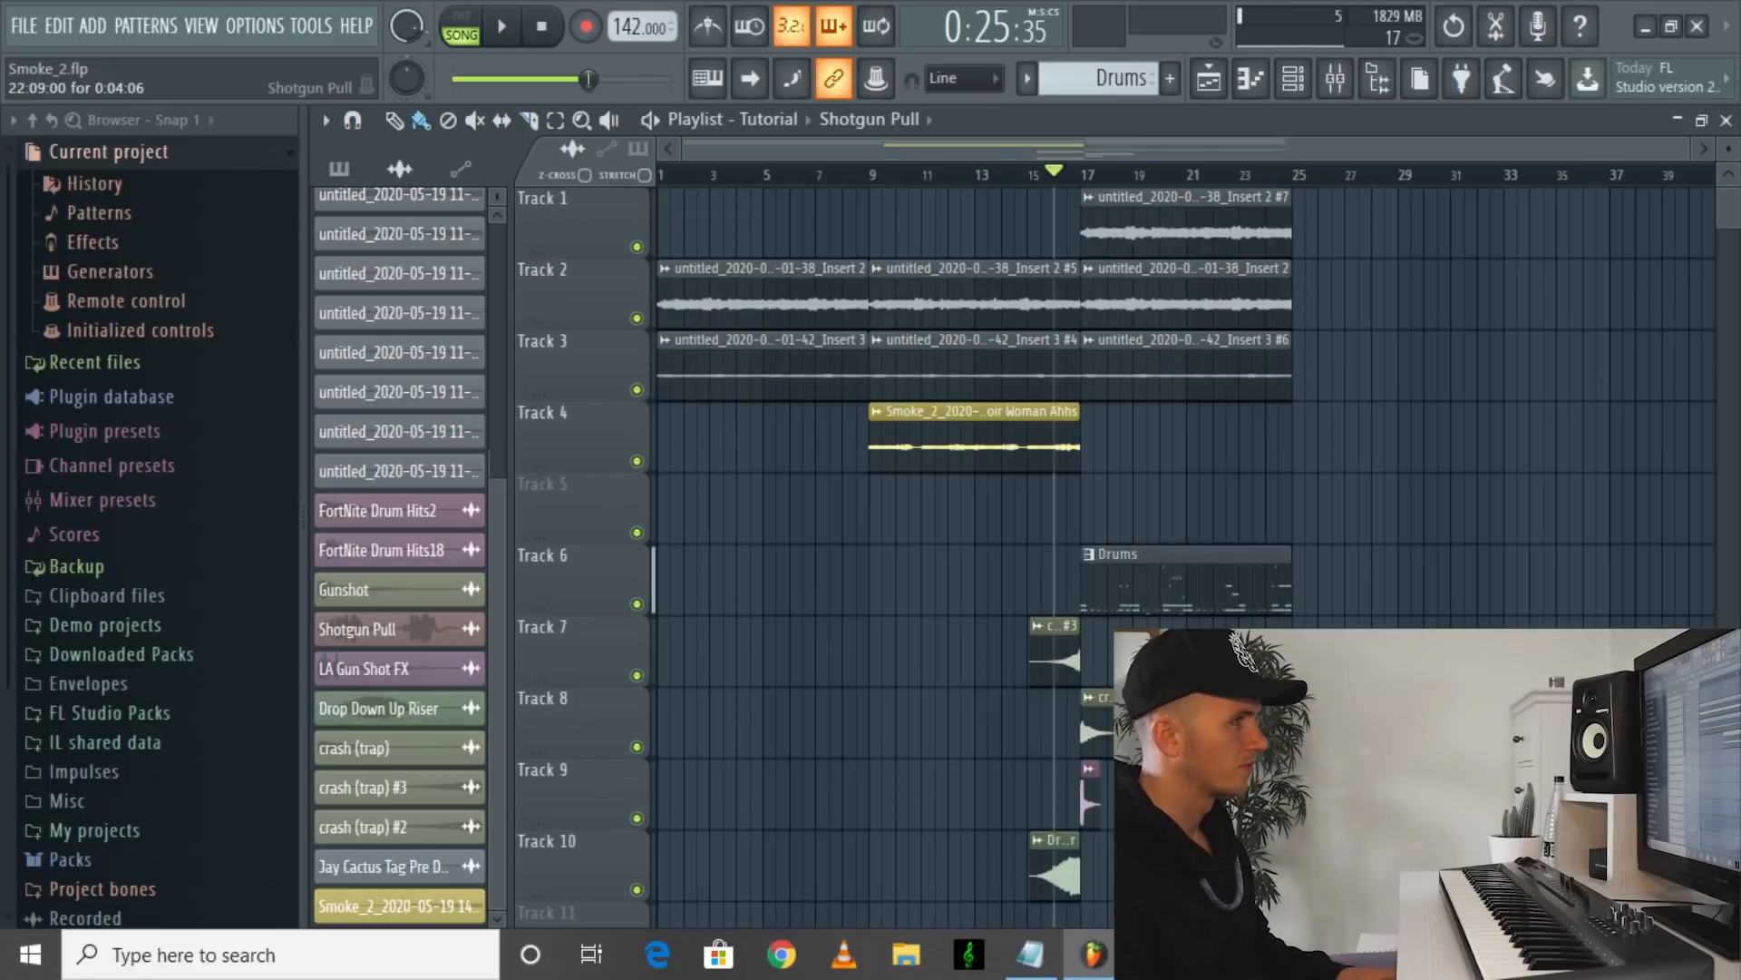
Step: Check the Shotgun Pull sample in its channel settings, place it on Track 10 in bar 21, and play it with the drums
{"action": "key", "text": "space"}
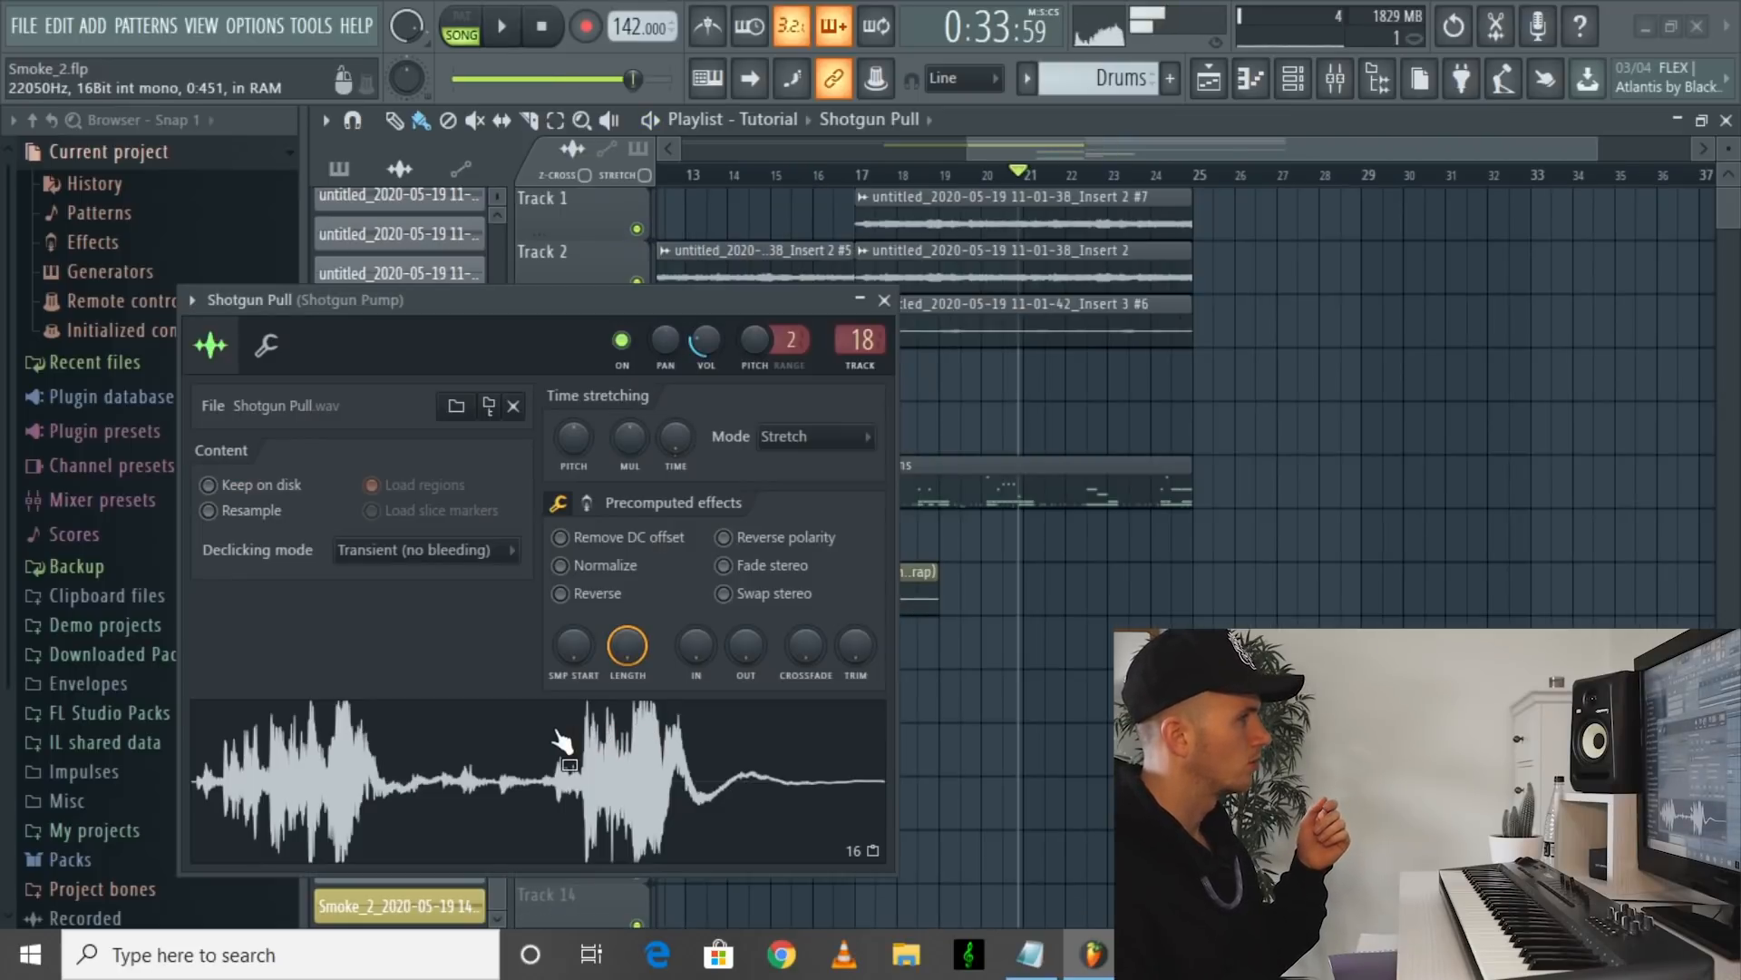
{"action": "left_click", "coordinate": [885, 301]}
{"action": "left_click_drag", "start_coordinate": [383, 646], "coordinate": [1105, 676]}
{"action": "scroll", "coordinate": [1050, 694], "scroll_direction": "up", "scroll_amount": 2}
{"action": "scroll", "coordinate": [1070, 695], "scroll_direction": "up", "scroll_amount": 3}
{"action": "scroll", "coordinate": [1083, 697], "scroll_direction": "up", "scroll_amount": 2}
{"action": "key", "text": "space"}
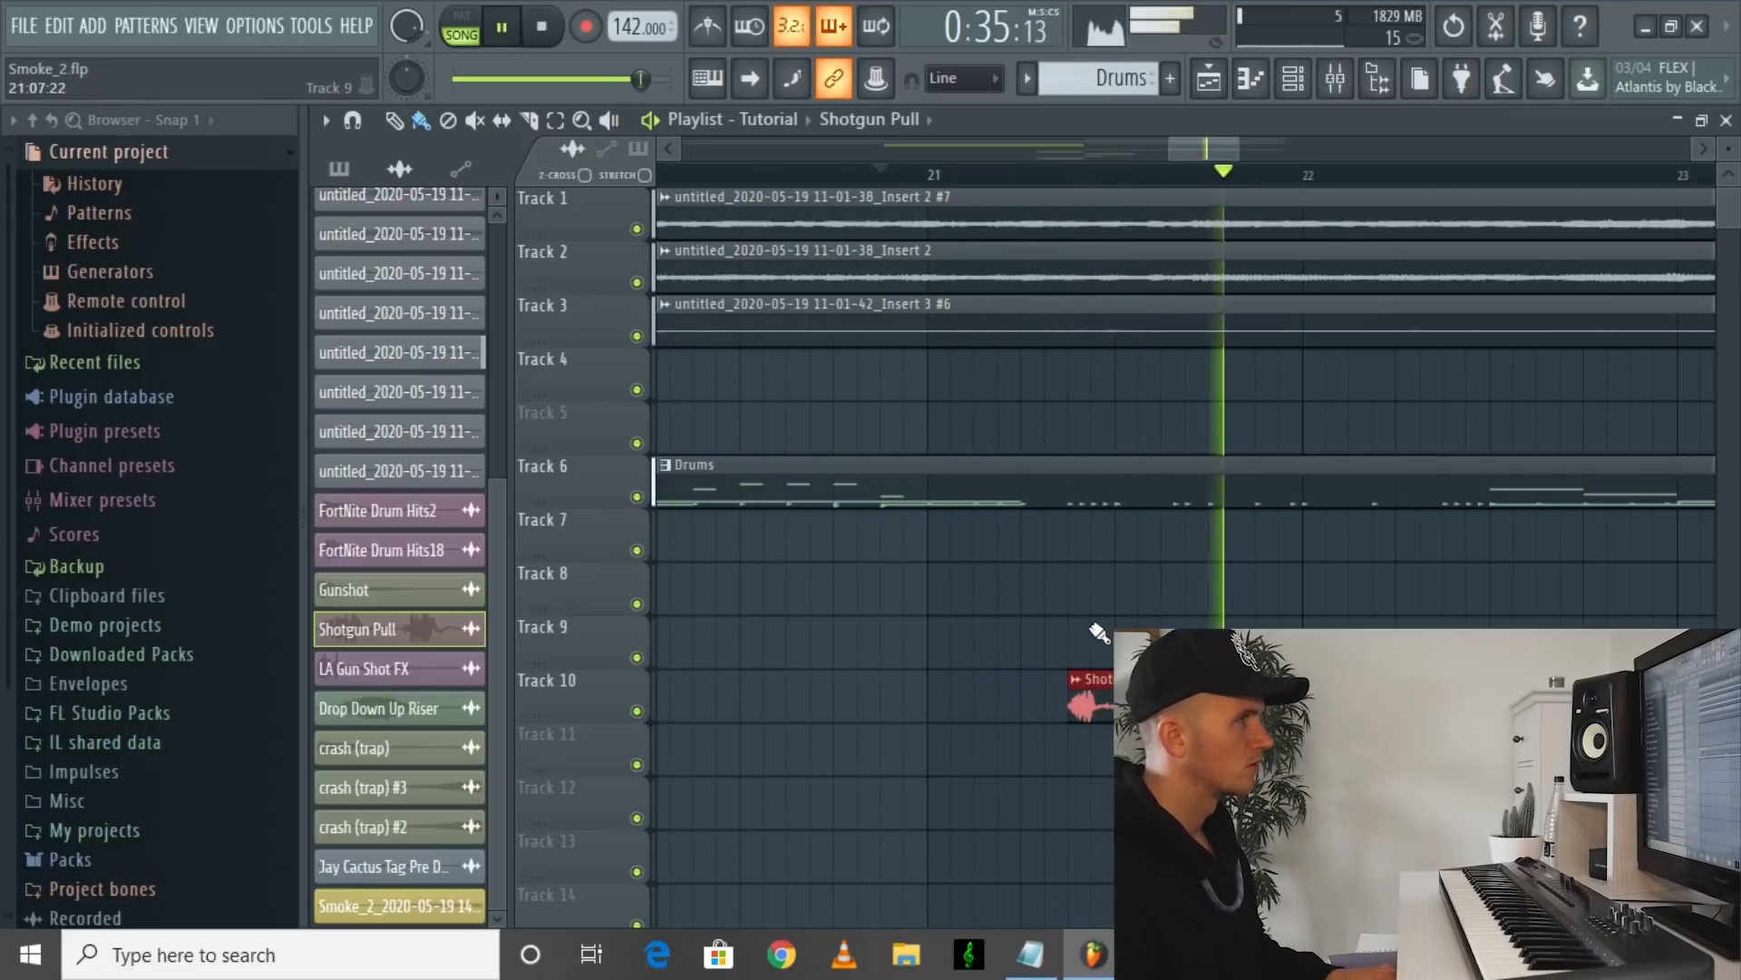
{"action": "scroll", "coordinate": [1097, 631], "scroll_direction": "down", "scroll_amount": 1}
{"action": "scroll", "coordinate": [1079, 603], "scroll_direction": "down", "scroll_amount": 3}
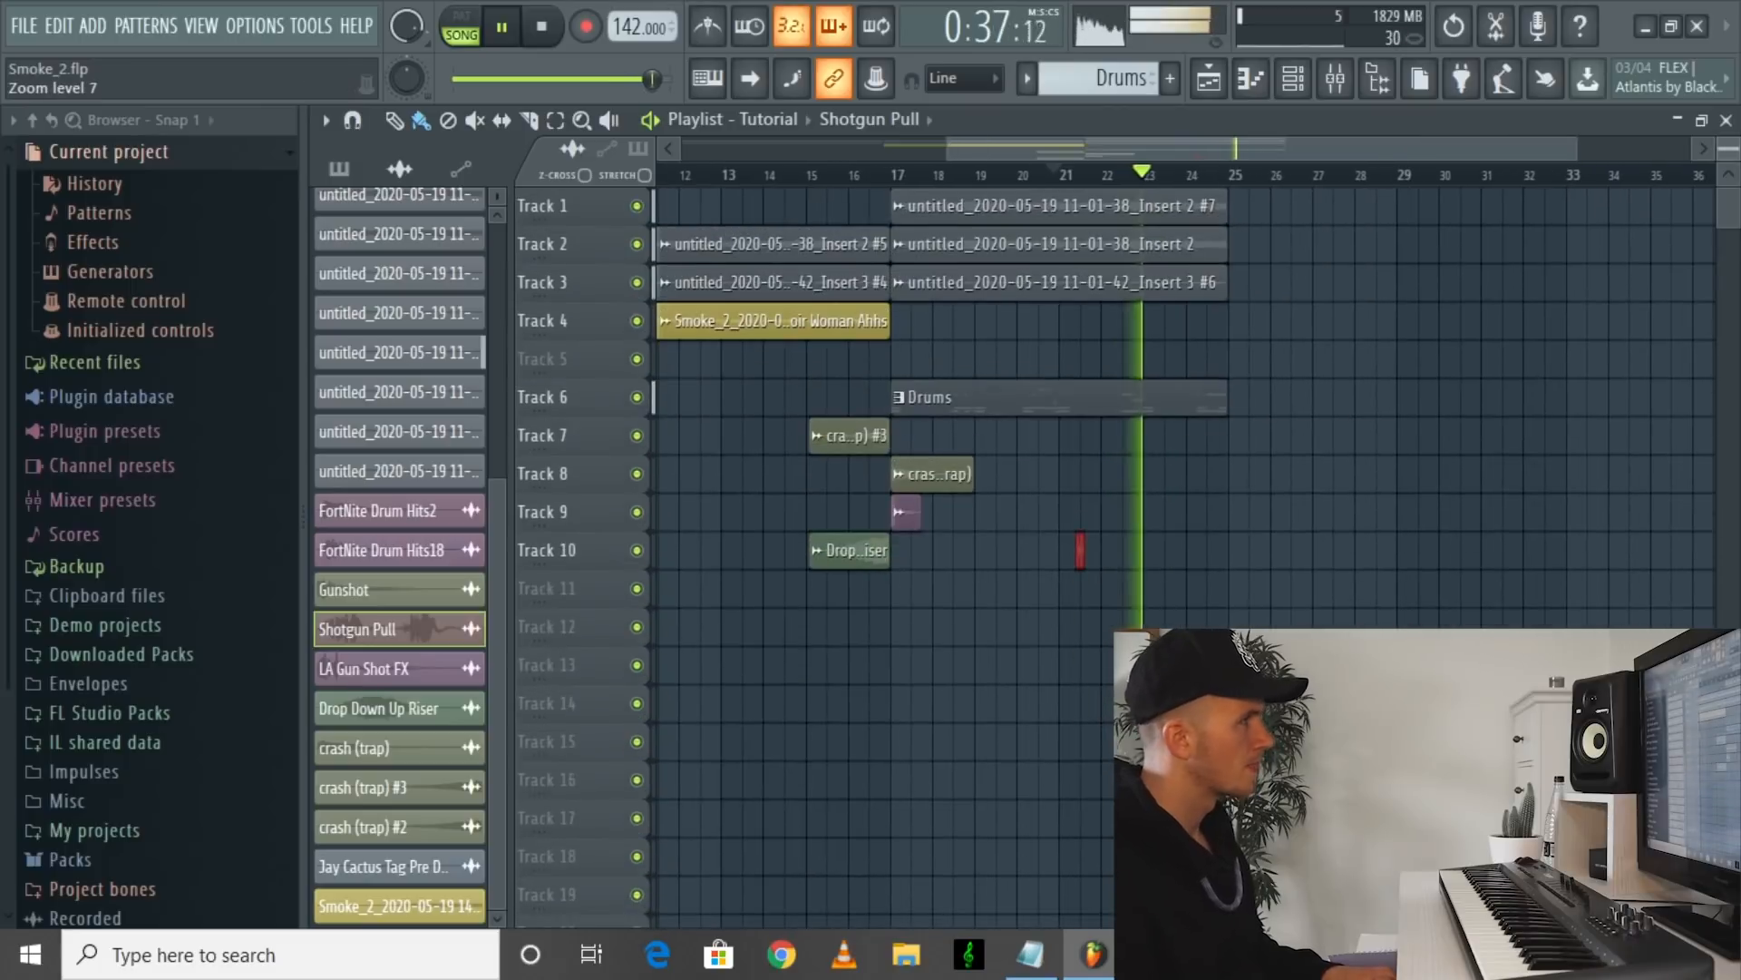
{"action": "key", "text": "space"}
{"action": "scroll", "coordinate": [1080, 381], "scroll_direction": "up", "scroll_amount": 1}
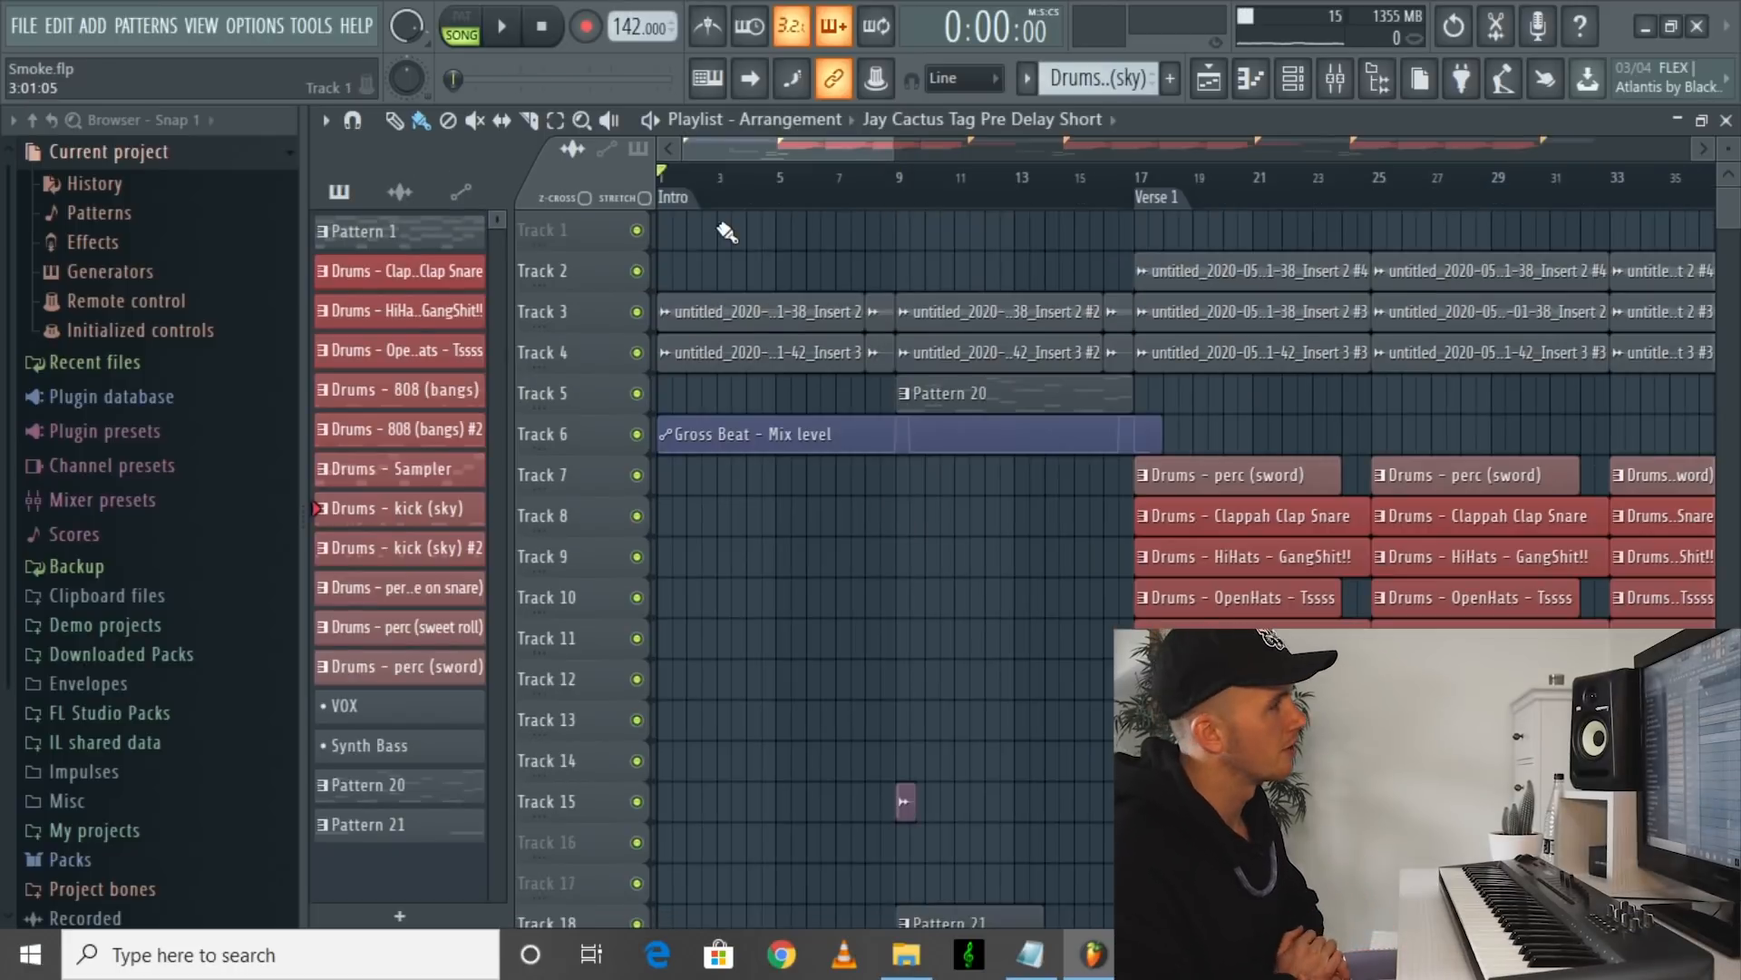
Step: Examine the Smoke.flp arrangement's sections from Intro through the verses and hooks to Outro
{"action": "scroll", "coordinate": [726, 231], "scroll_direction": "down", "scroll_amount": 5}
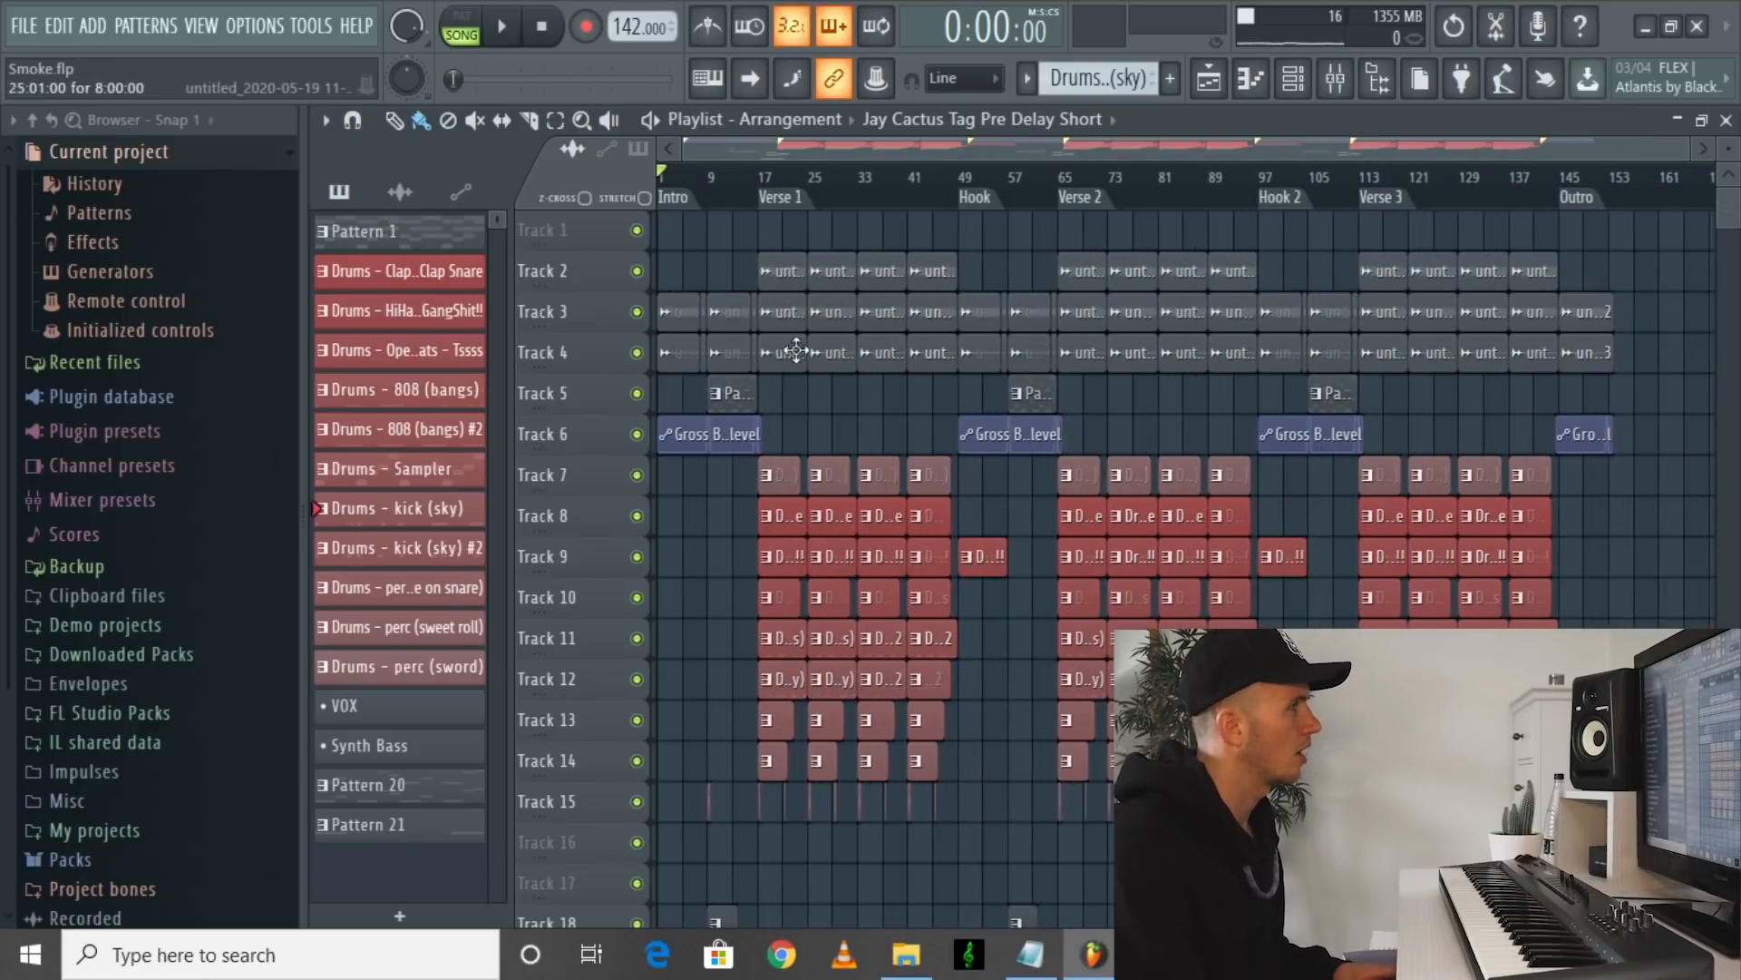
{"action": "scroll", "coordinate": [659, 385], "scroll_direction": "up", "scroll_amount": 4}
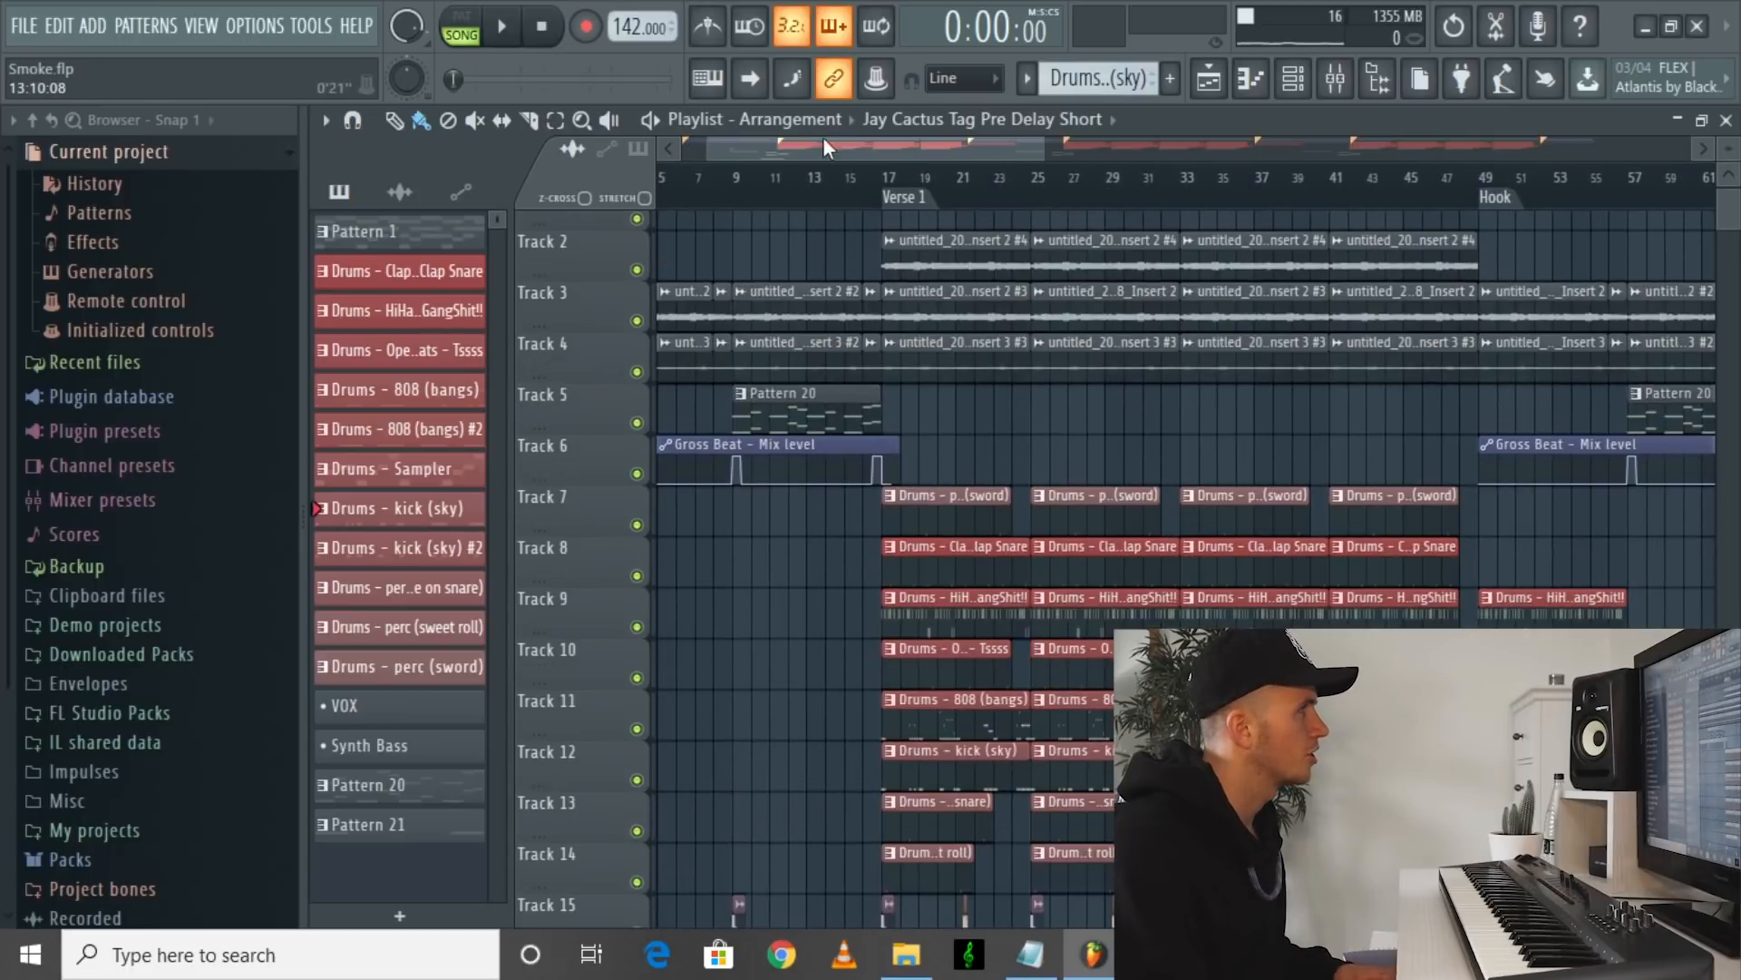
{"action": "left_click_drag", "start_coordinate": [749, 145], "coordinate": [724, 147]}
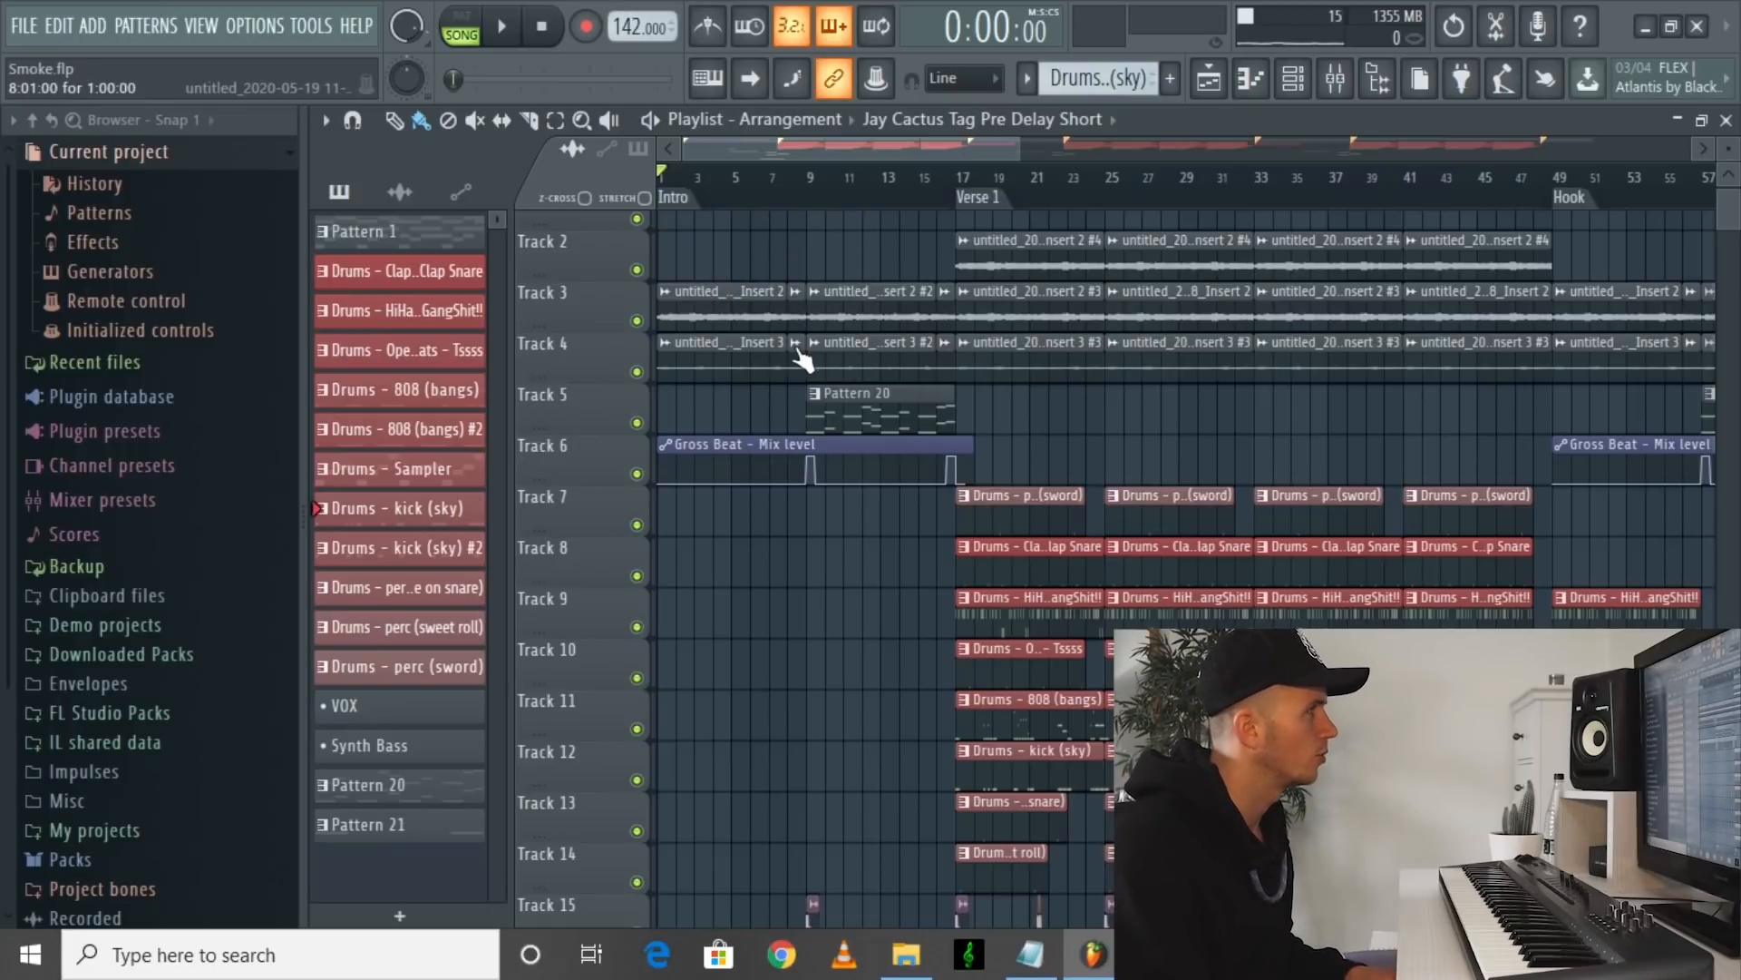
Step: Play the arrangement from bar 1 and examine the Intro's melody clips, Pattern 20, gunshot sample and Gross Beat automation
{"action": "key", "text": "space"}
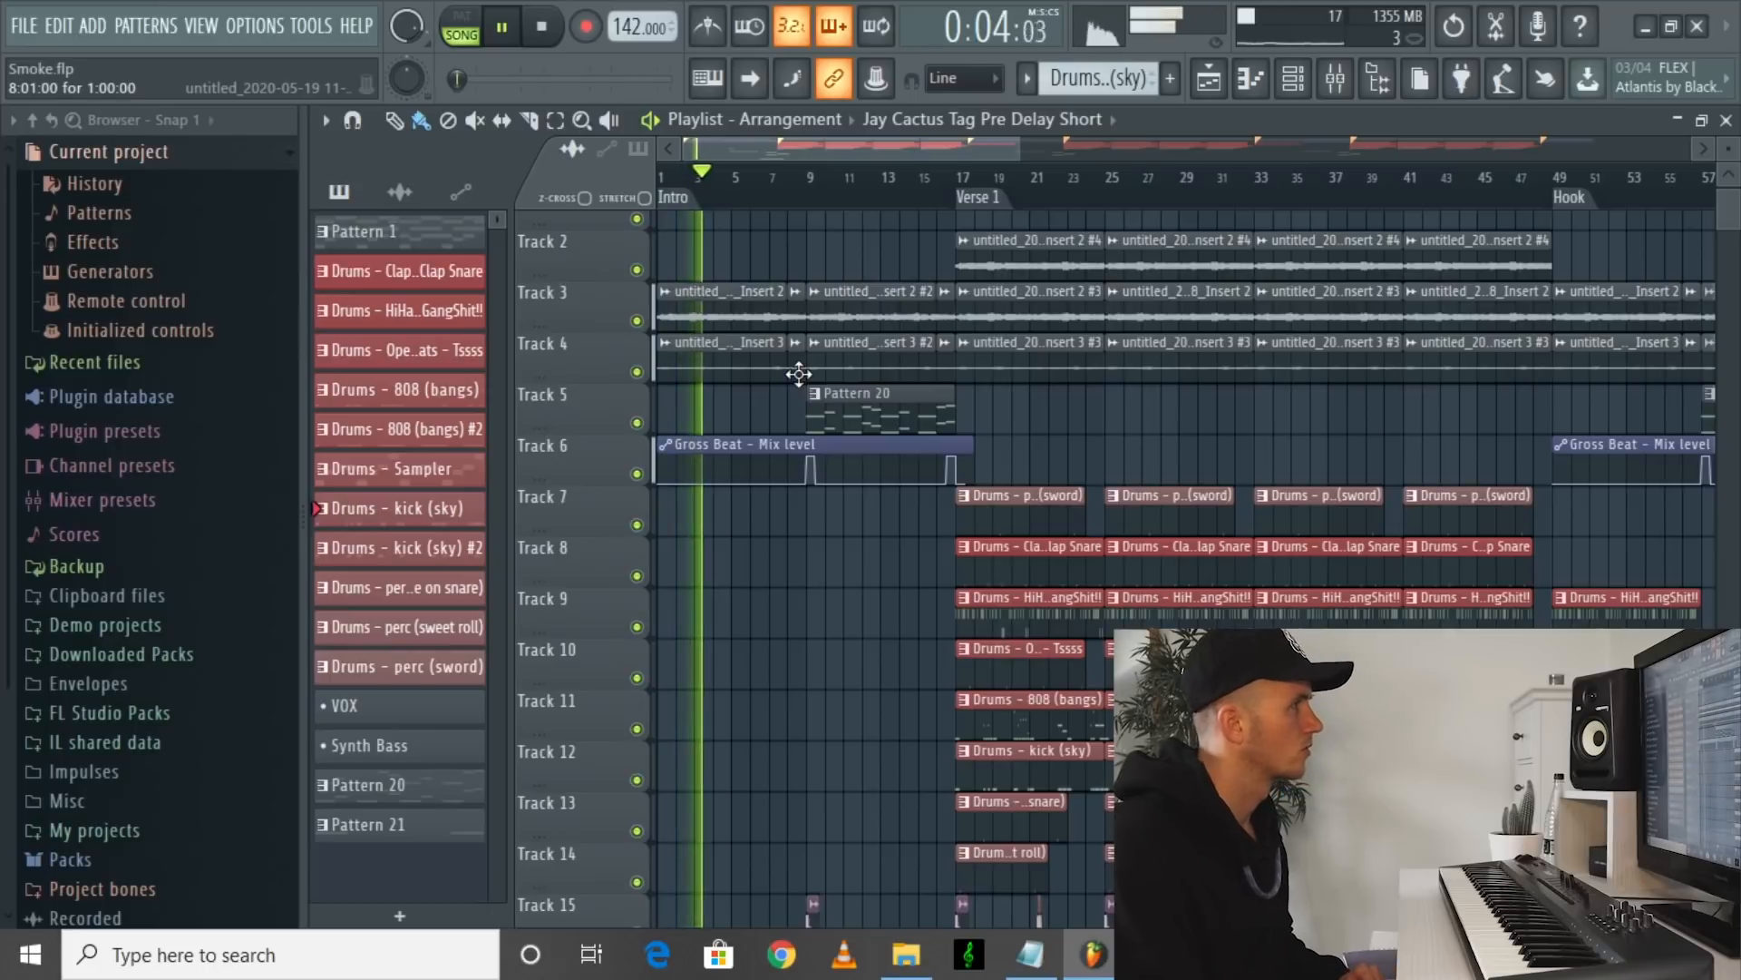
{"action": "scroll", "coordinate": [798, 374], "scroll_direction": "down", "scroll_amount": 1}
{"action": "scroll", "coordinate": [821, 417], "scroll_direction": "up", "scroll_amount": 5, "text": "ctrl"}
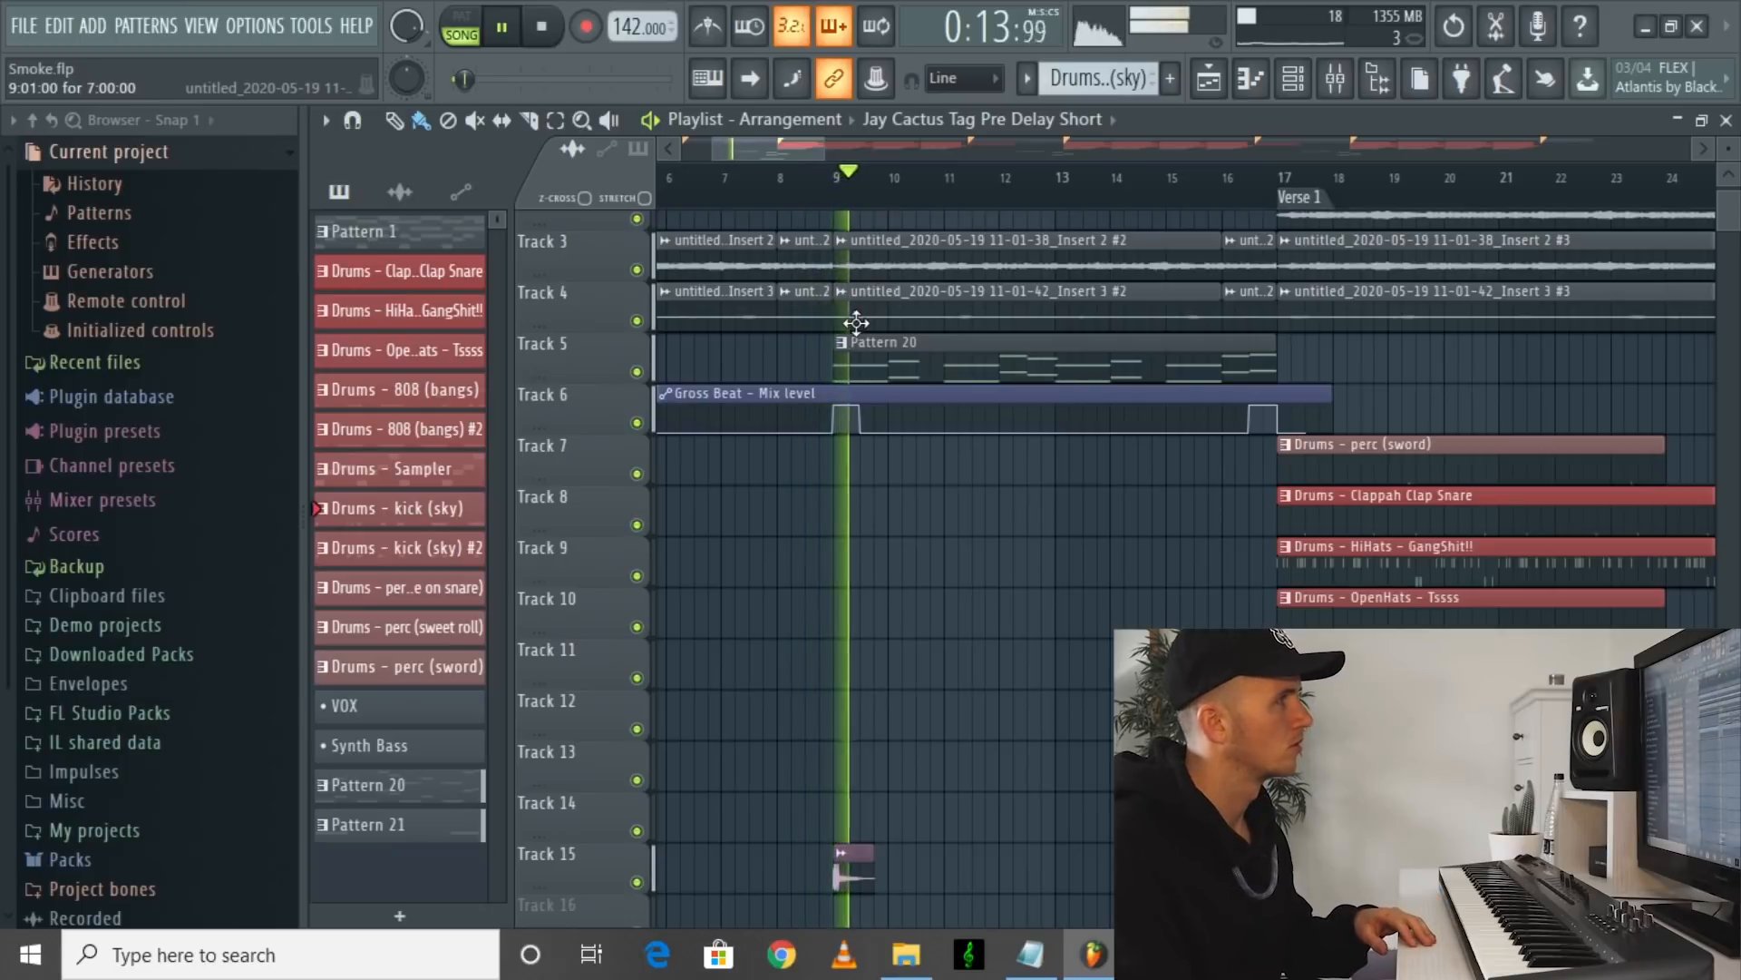
{"action": "scroll", "coordinate": [855, 704], "scroll_direction": "down", "scroll_amount": 3}
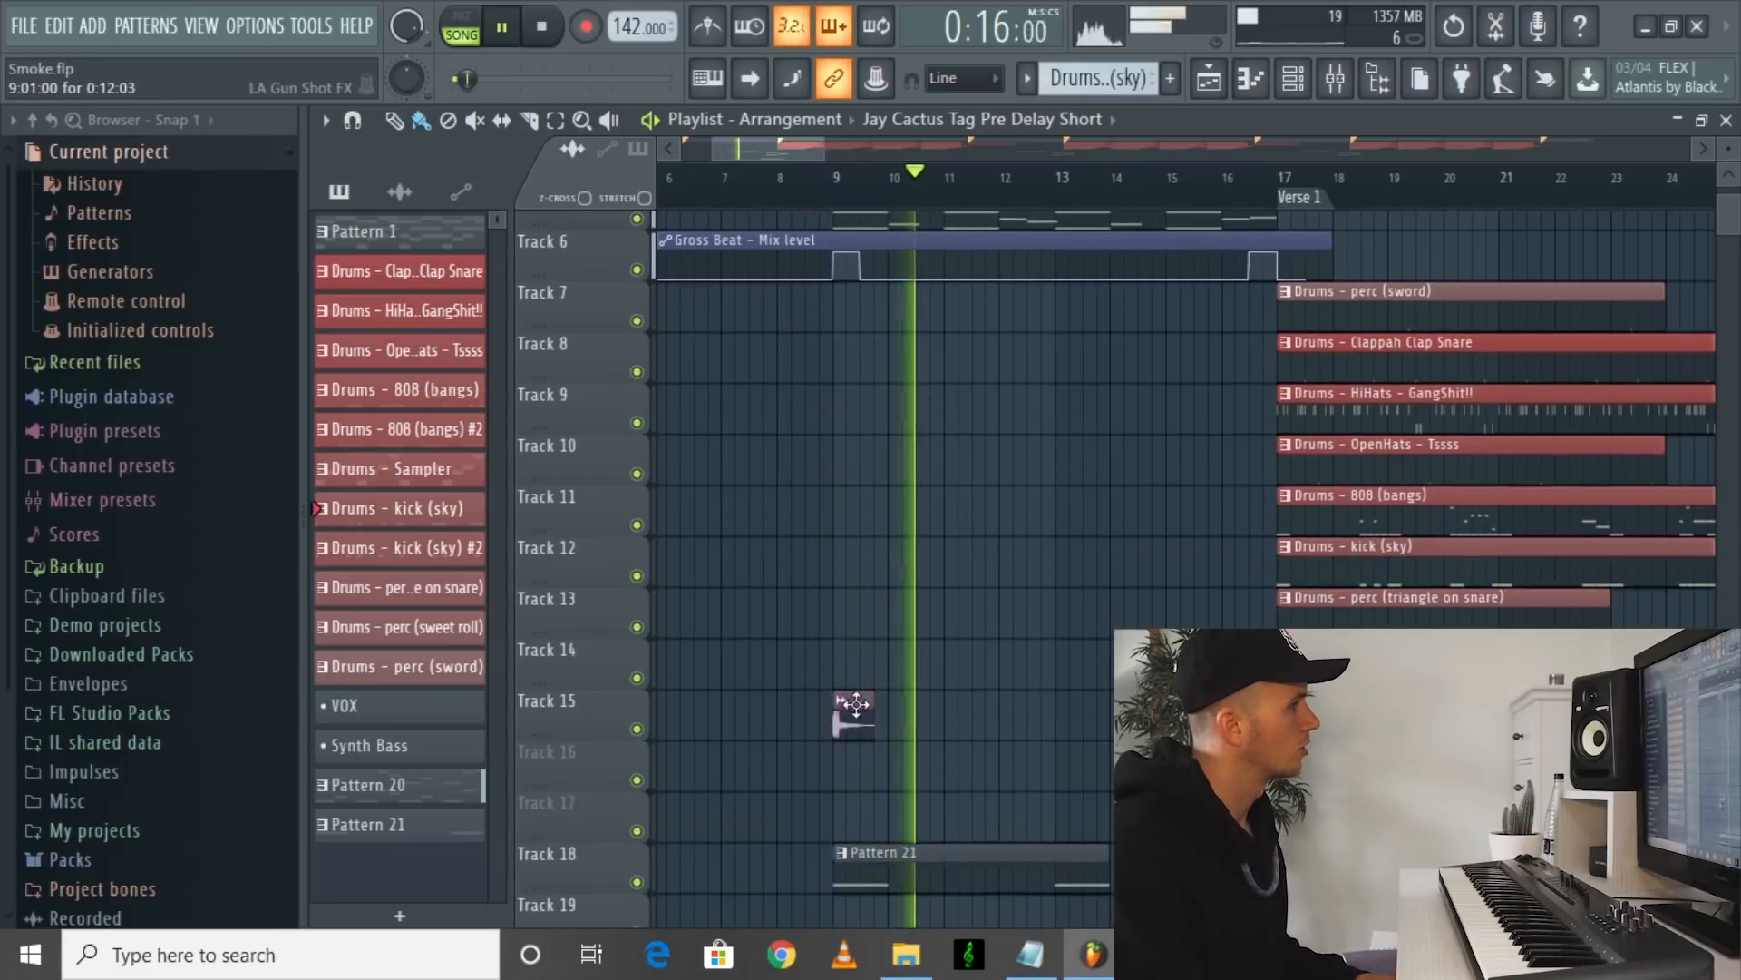
{"action": "scroll", "coordinate": [853, 653], "scroll_direction": "up", "scroll_amount": 5}
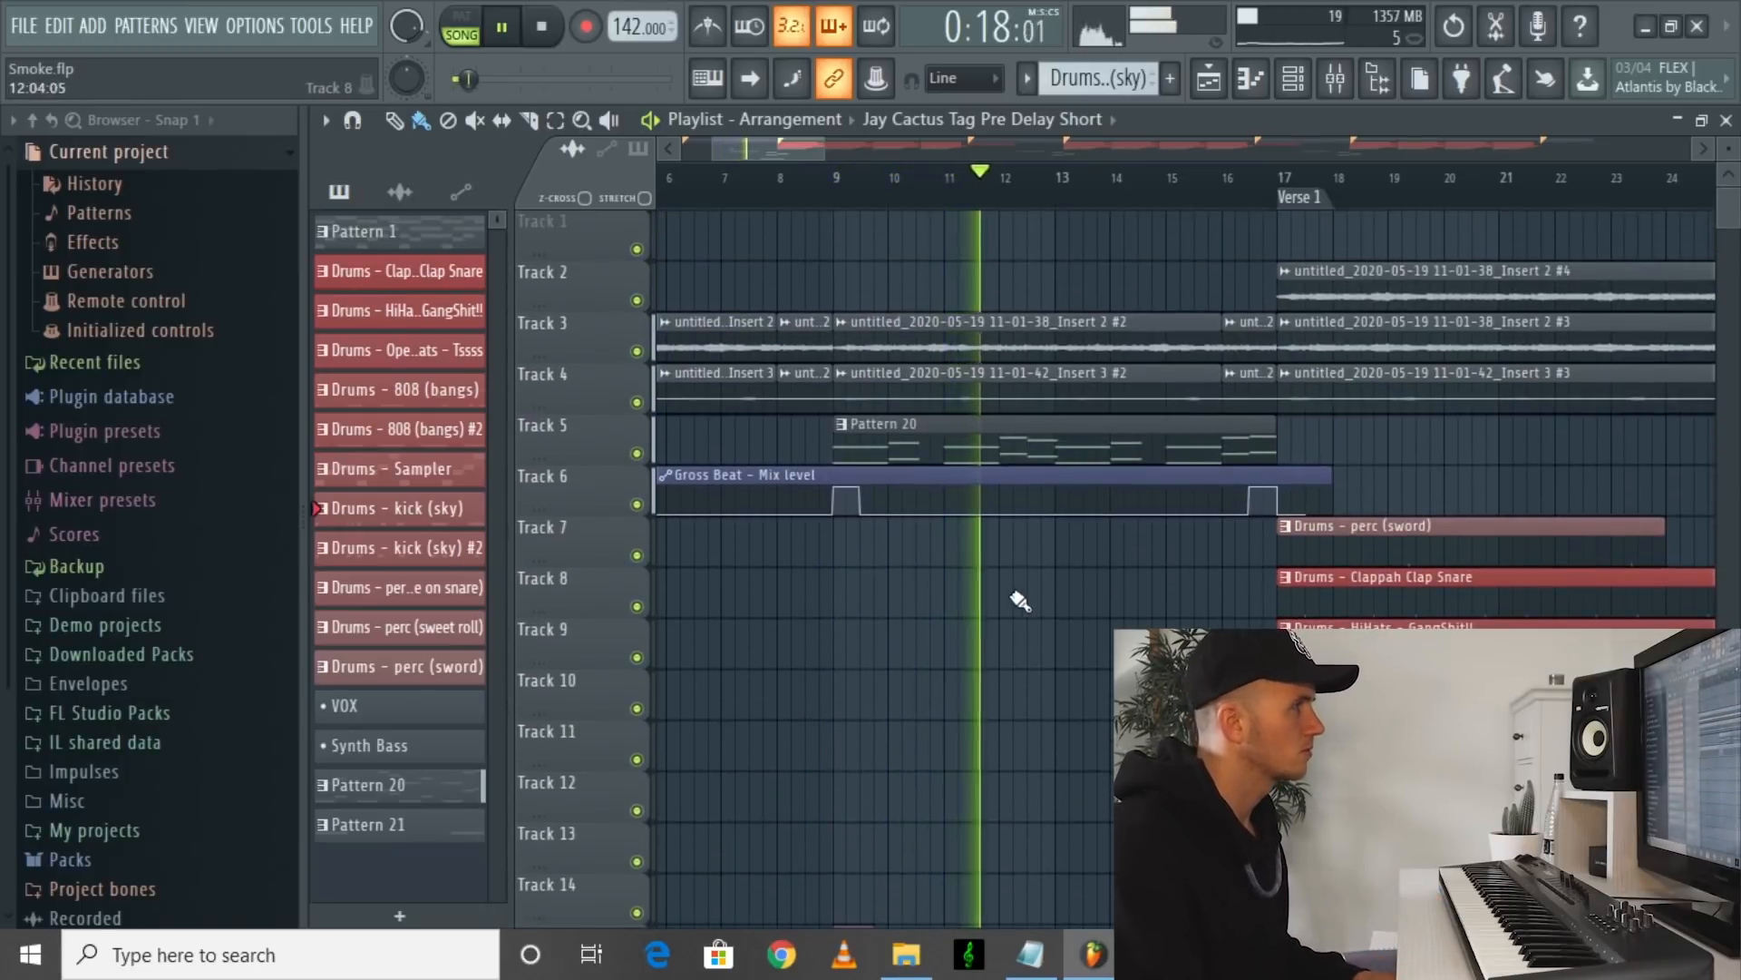
{"action": "scroll", "coordinate": [1073, 560], "scroll_direction": "down", "scroll_amount": 2, "text": "ctrl"}
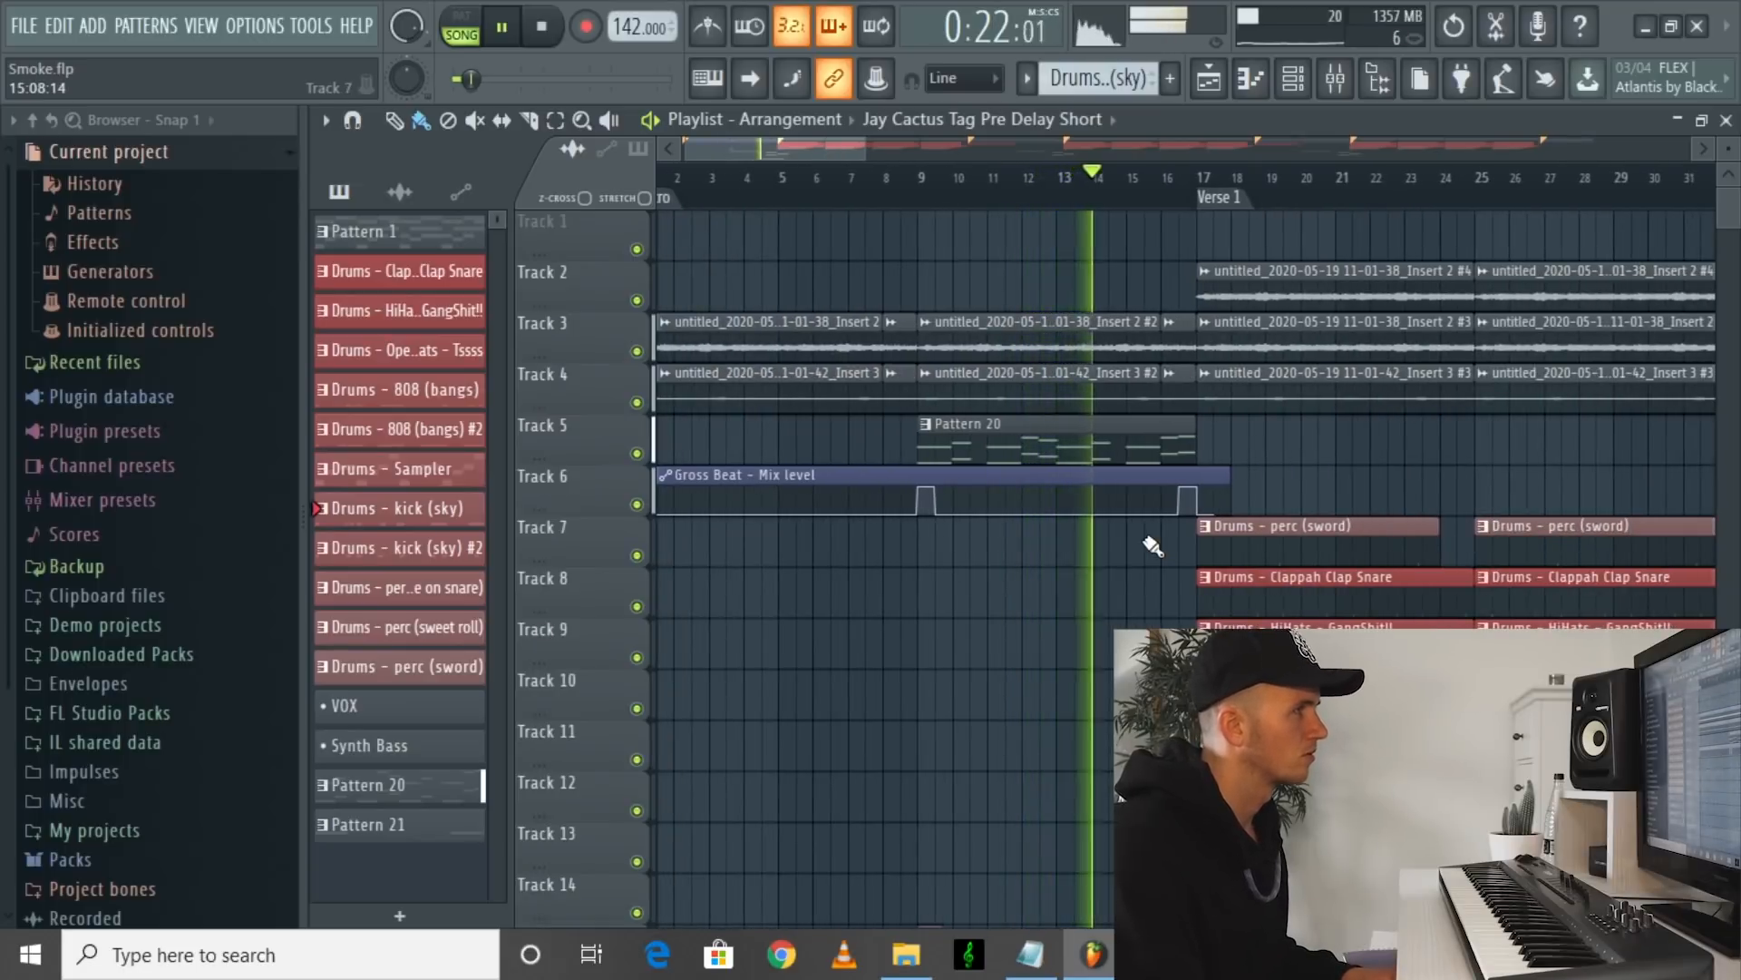
{"action": "scroll", "coordinate": [1161, 489], "scroll_direction": "down", "scroll_amount": 3, "text": "ctrl"}
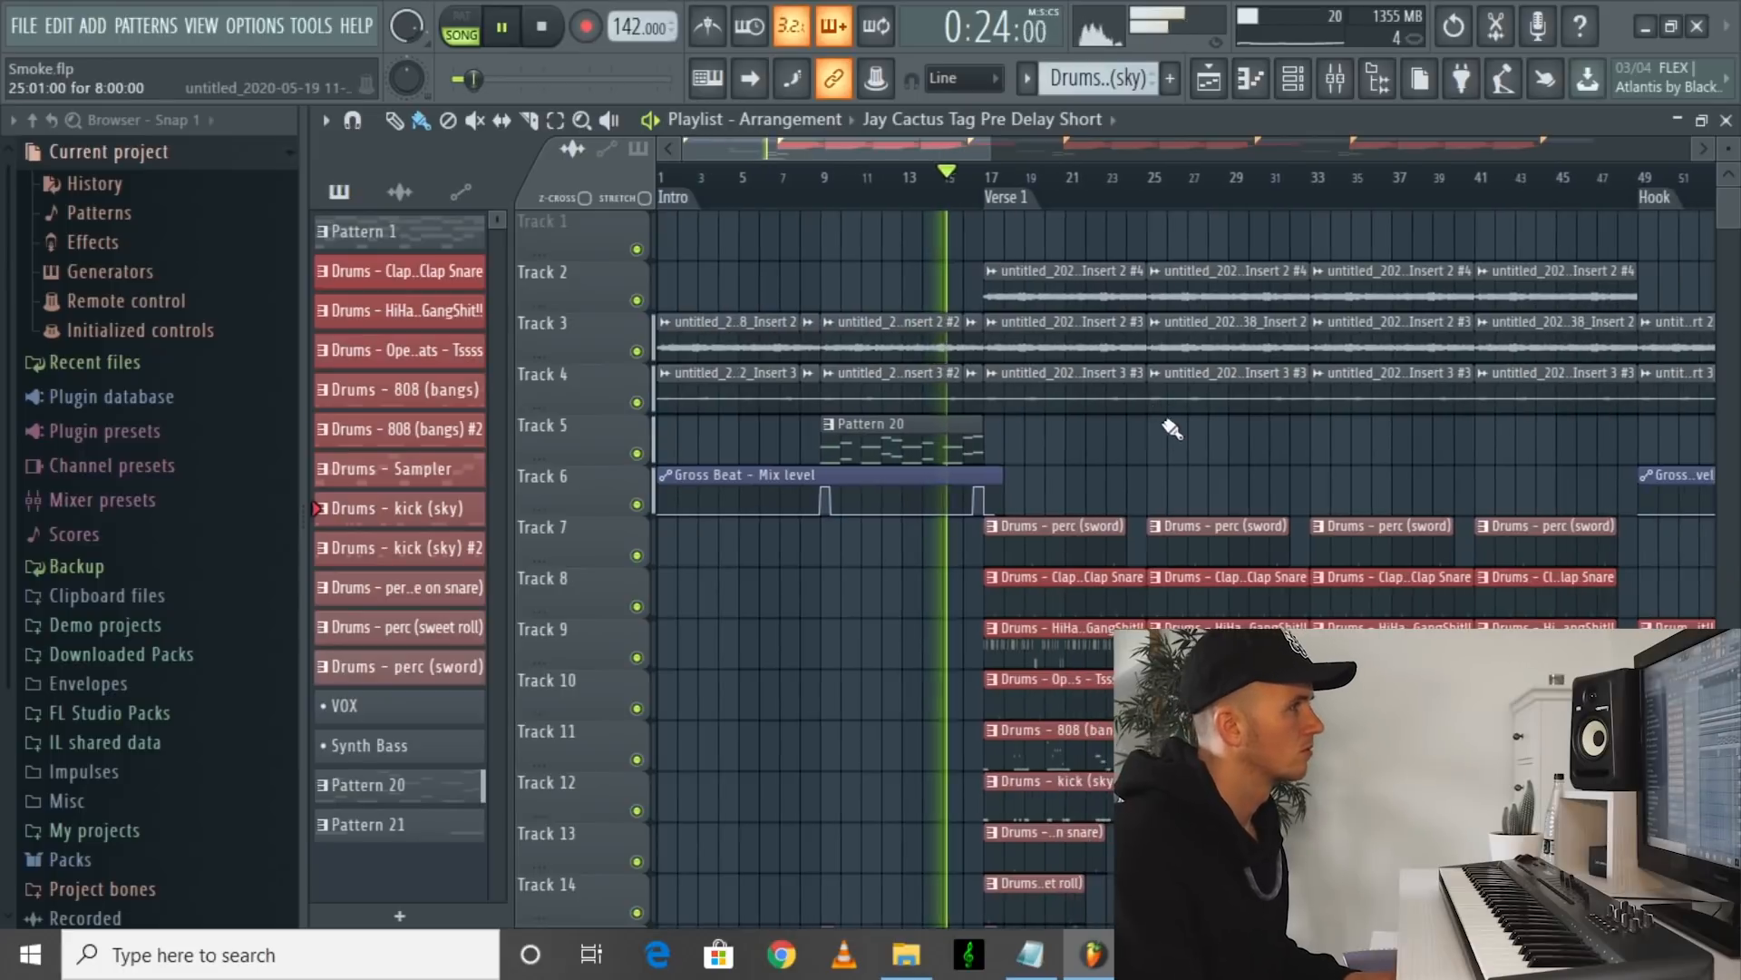
Step: Play into Verse 1, look over its drum, 808 and percussion tracks, and stop playback at about bar 29
{"action": "scroll", "coordinate": [1170, 434], "scroll_direction": "down", "scroll_amount": 2, "text": "ctrl"}
{"action": "scroll", "coordinate": [1170, 445], "scroll_direction": "down", "scroll_amount": 2, "text": "alt"}
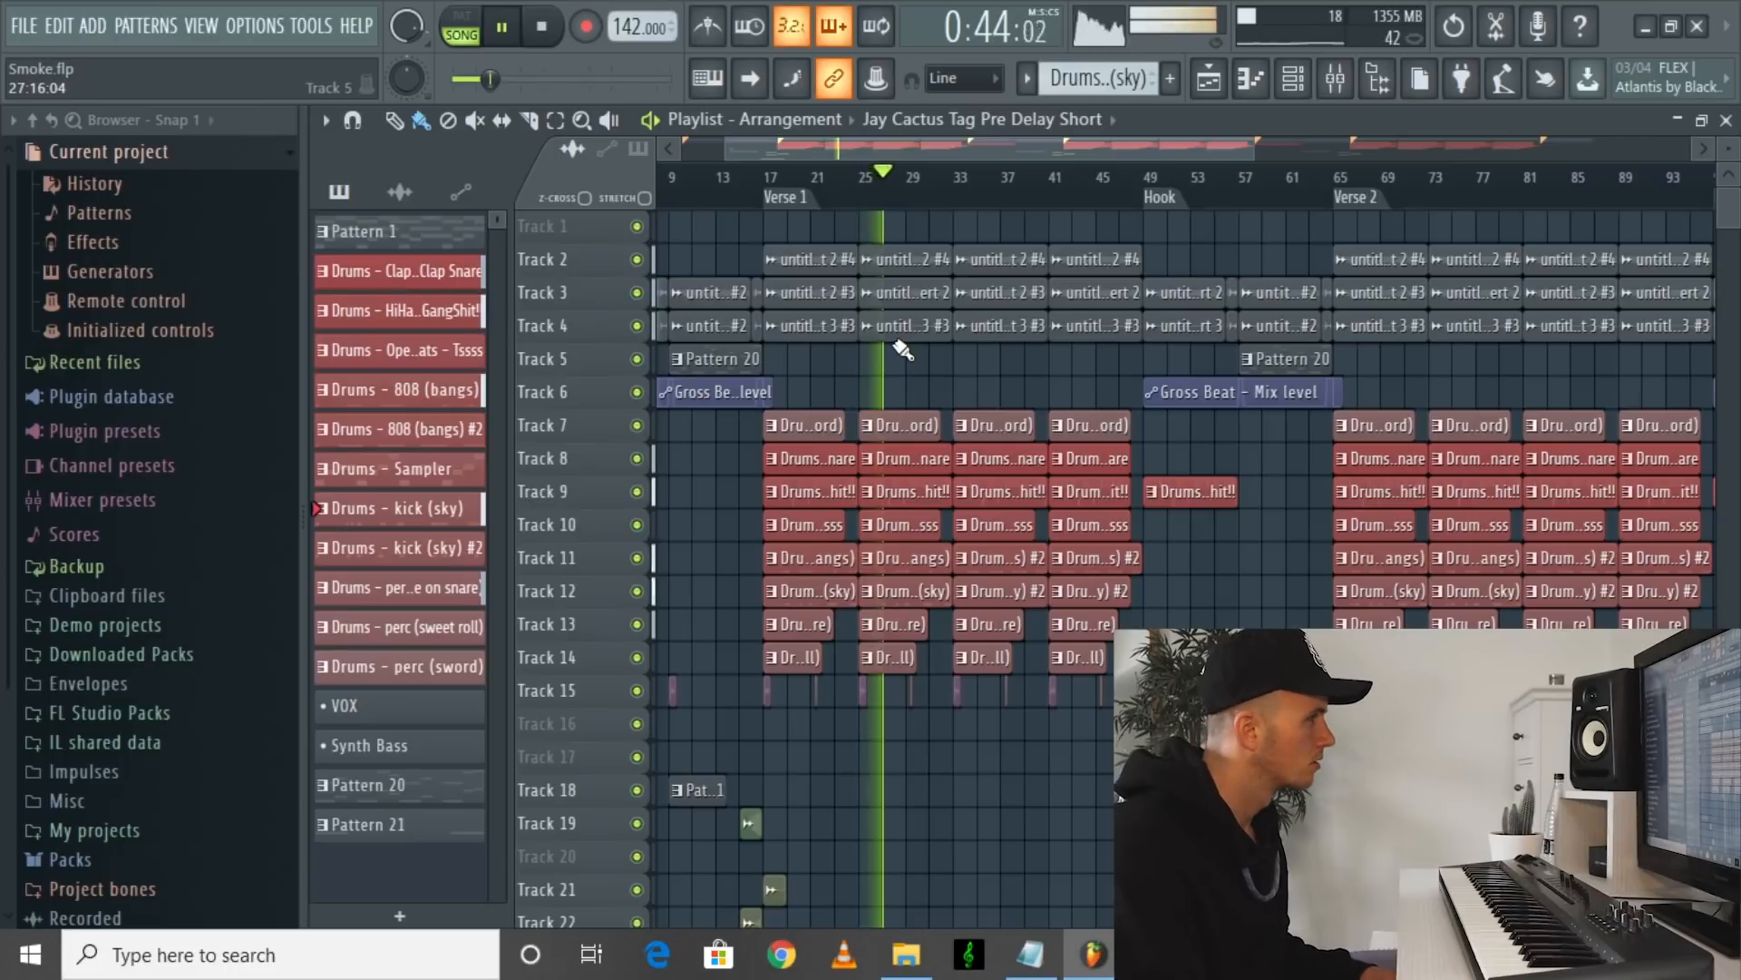
{"action": "scroll", "coordinate": [900, 347], "scroll_direction": "down", "scroll_amount": 4}
{"action": "scroll", "coordinate": [897, 343], "scroll_direction": "up", "scroll_amount": 3}
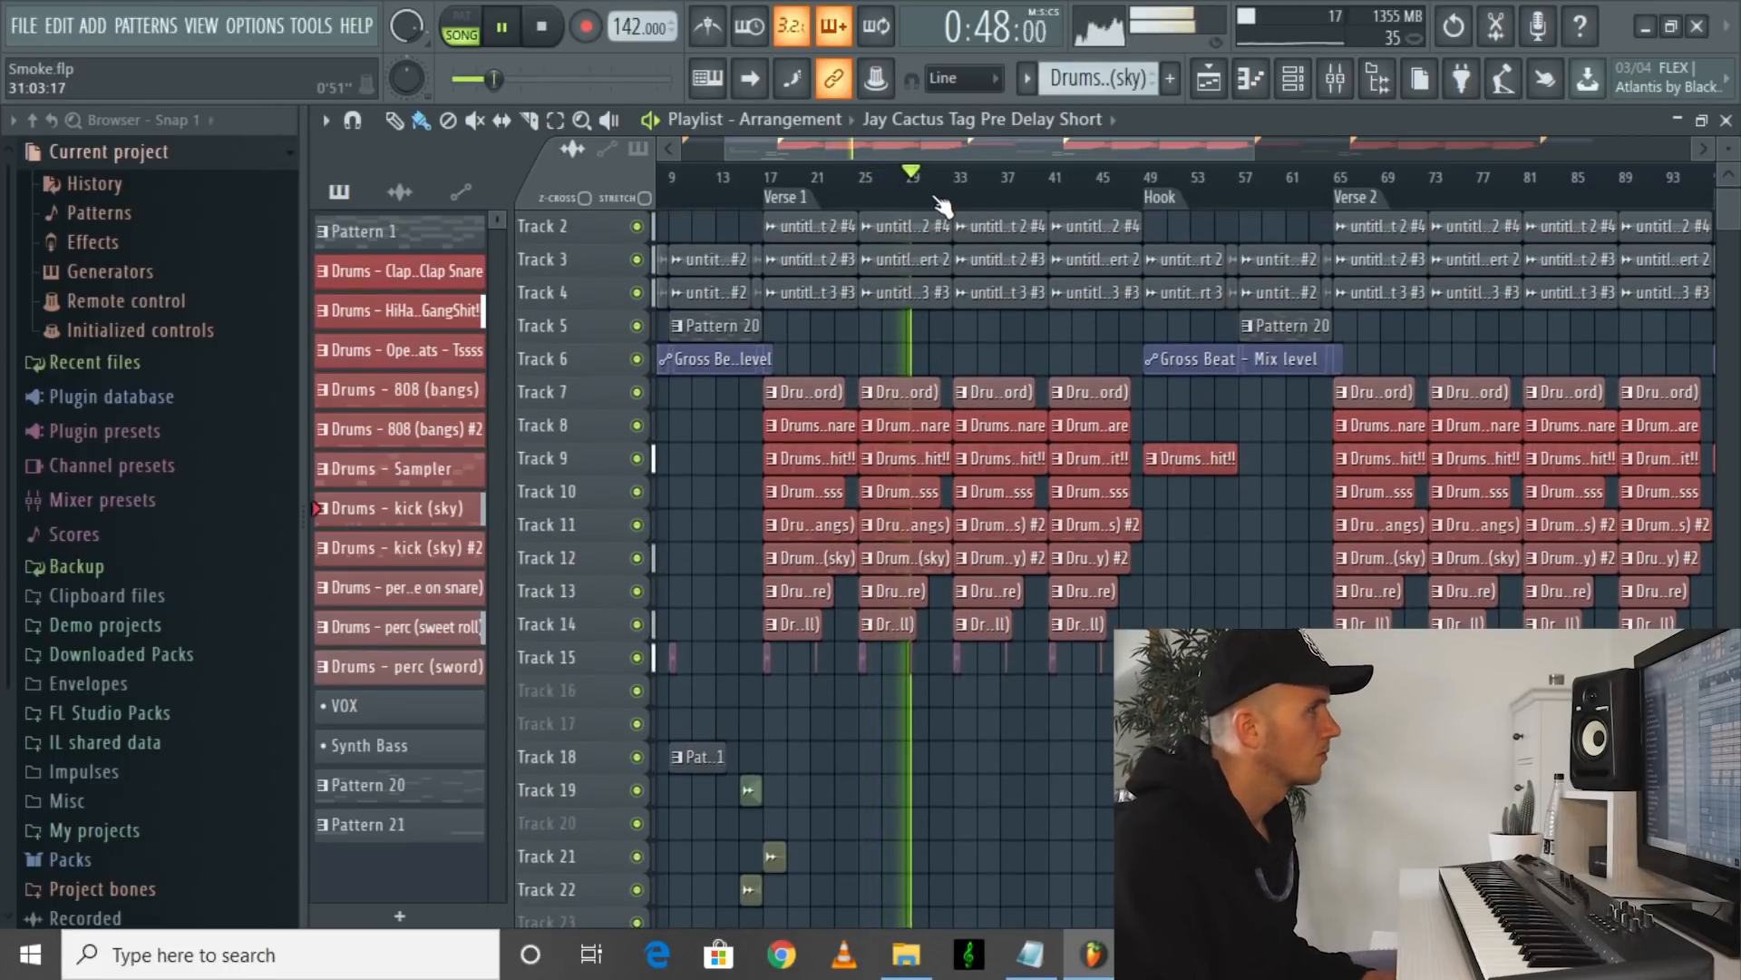
{"action": "key", "text": "space"}
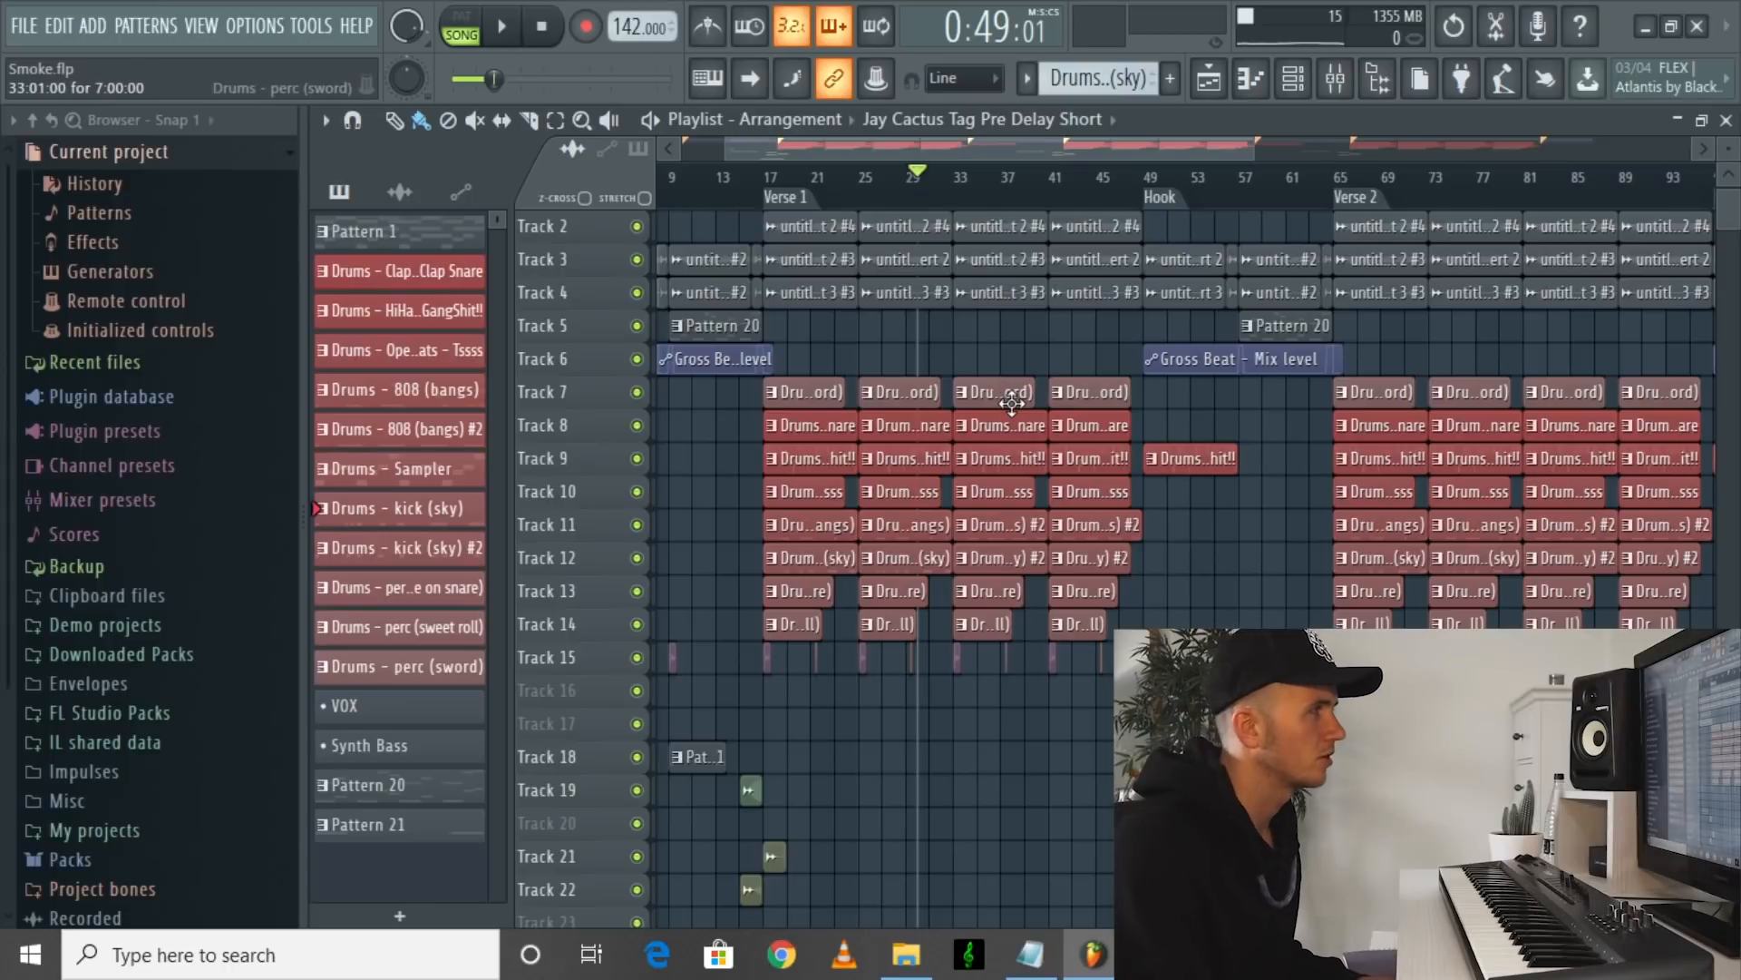
Step: Resume Verse 1 and open the 808 (bangs) #2 clip at bar 33 in the piano roll to examine its notes during playback
{"action": "key", "text": "space"}
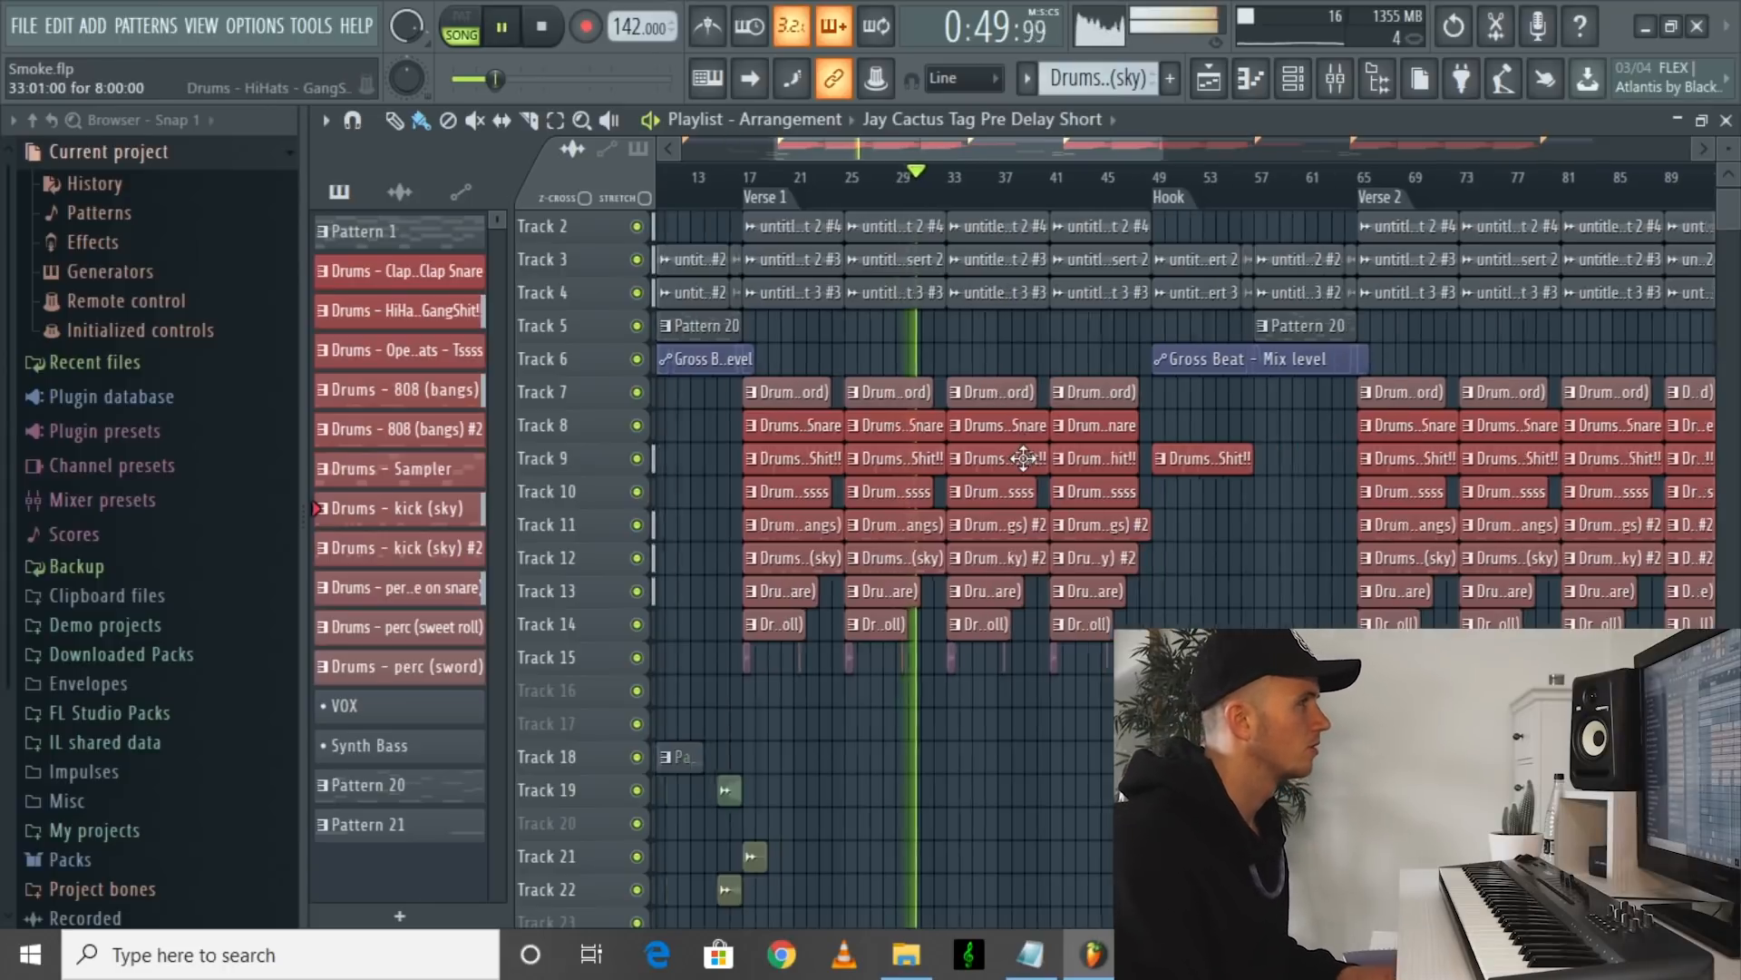
{"action": "scroll", "coordinate": [1009, 379], "scroll_direction": "up", "scroll_amount": 3}
{"action": "scroll", "coordinate": [1016, 422], "scroll_direction": "up", "scroll_amount": 2}
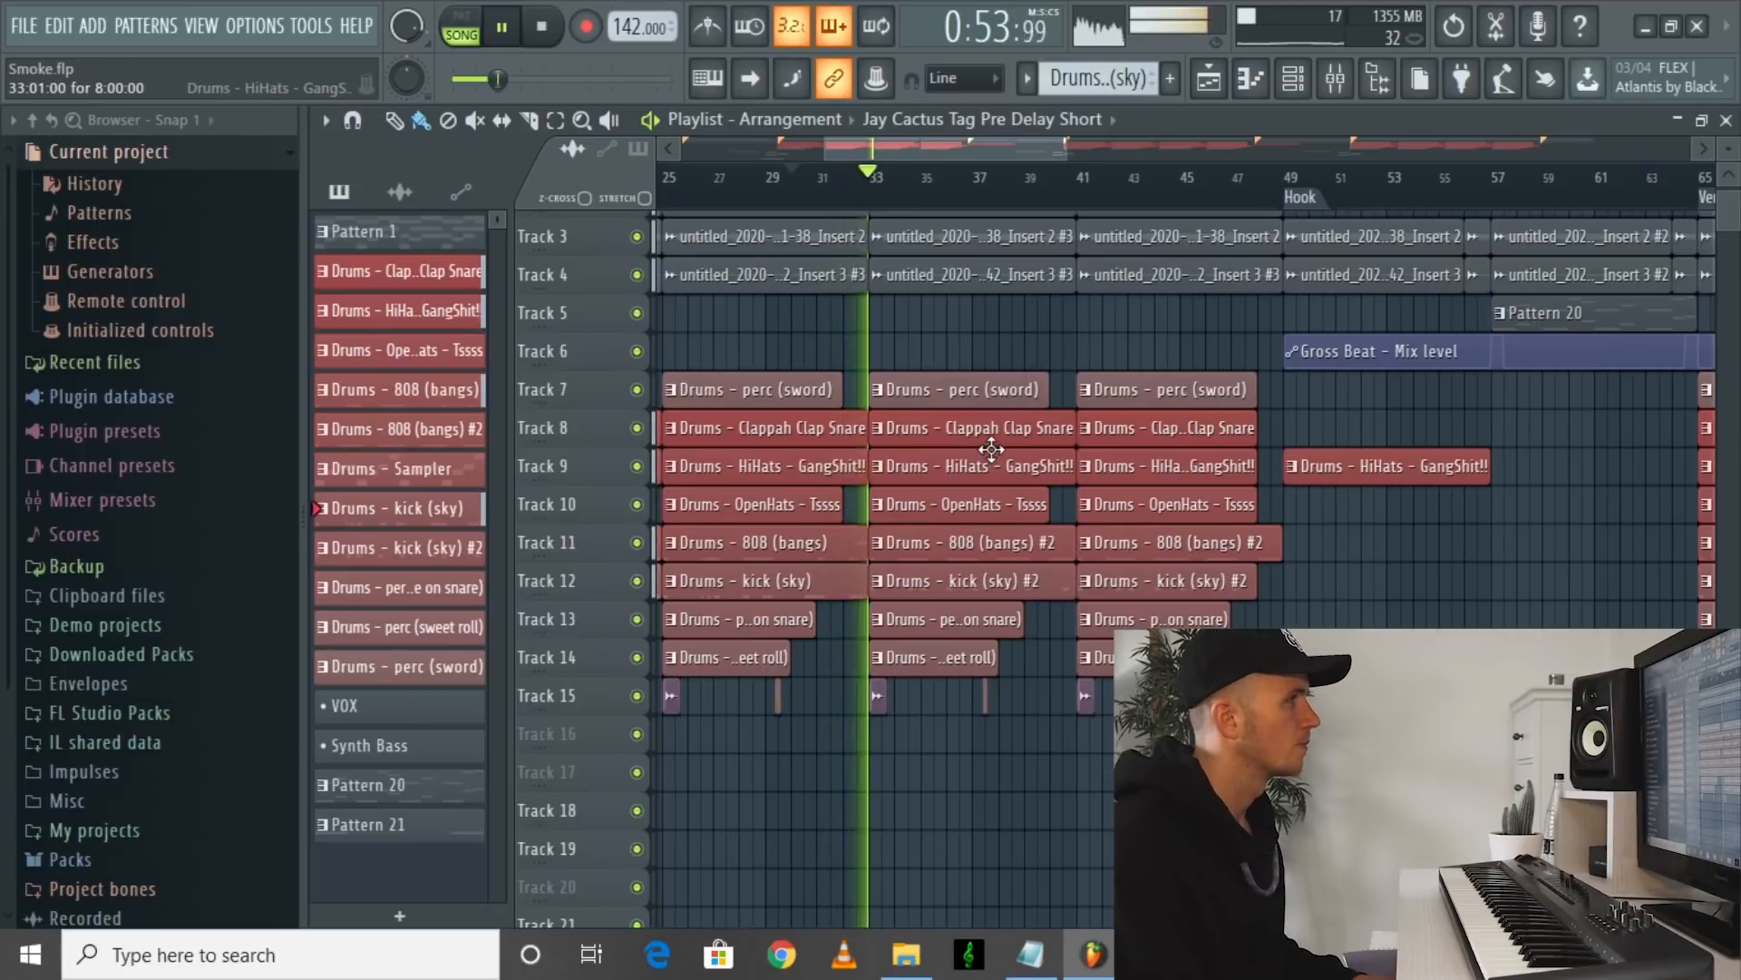
{"action": "double_click", "coordinate": [981, 542]}
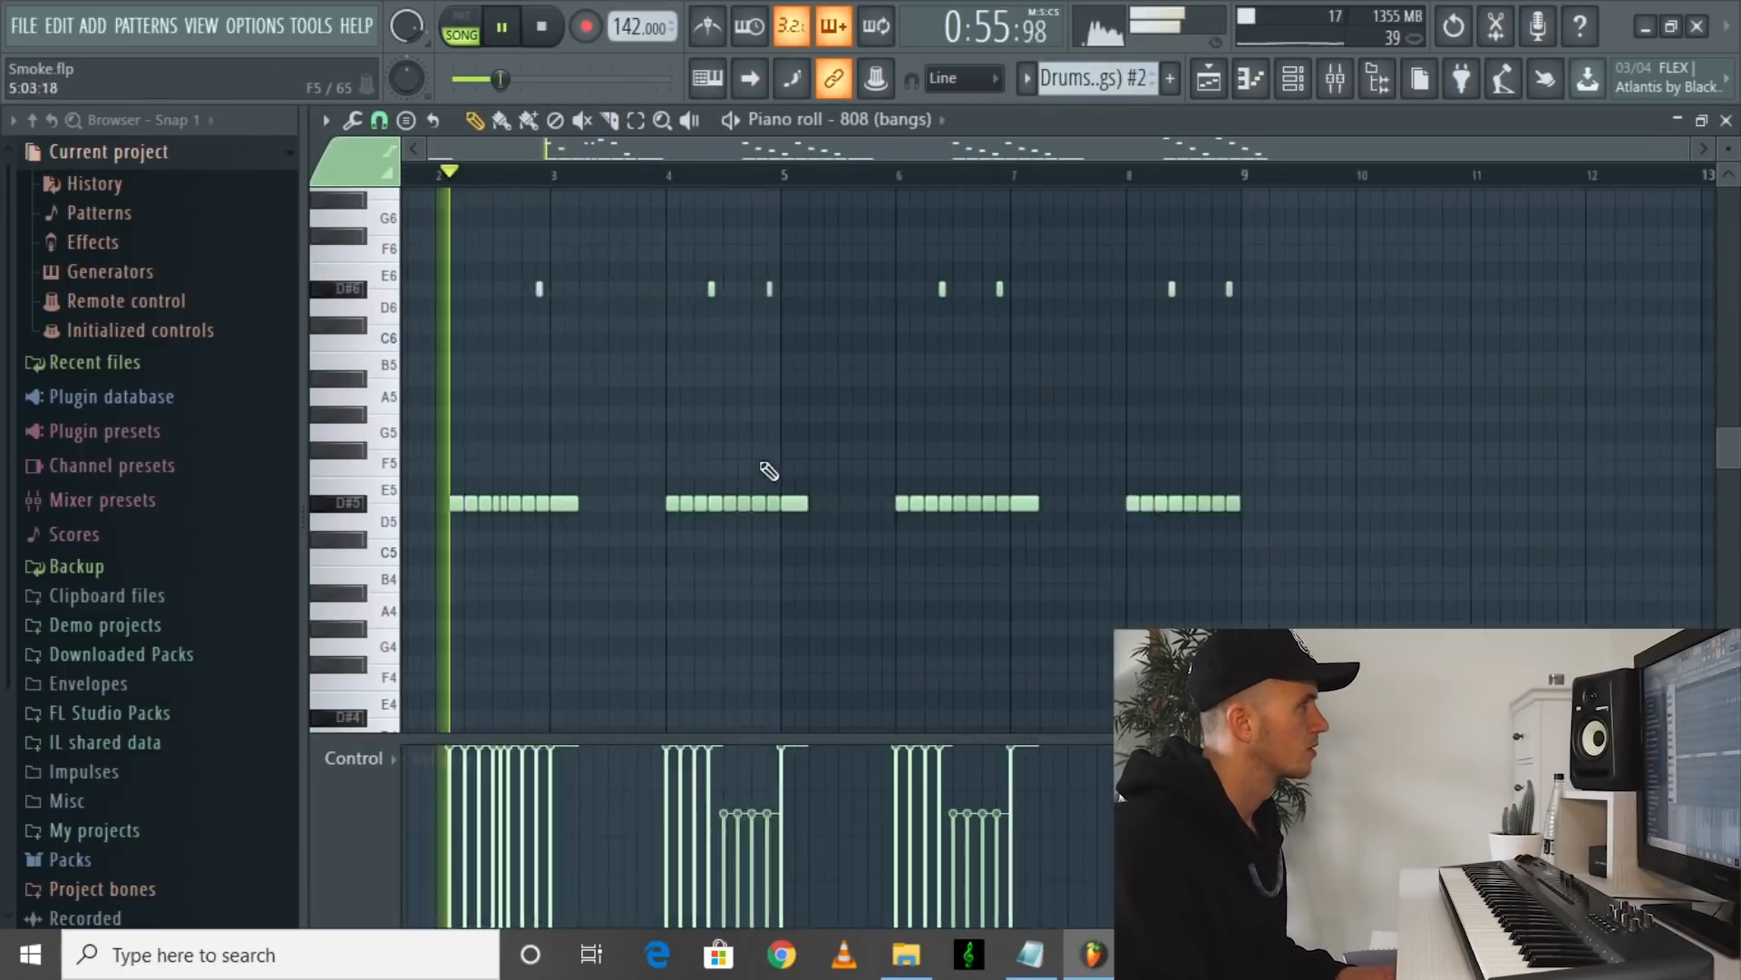
{"action": "scroll", "coordinate": [641, 475], "scroll_direction": "down", "scroll_amount": 3}
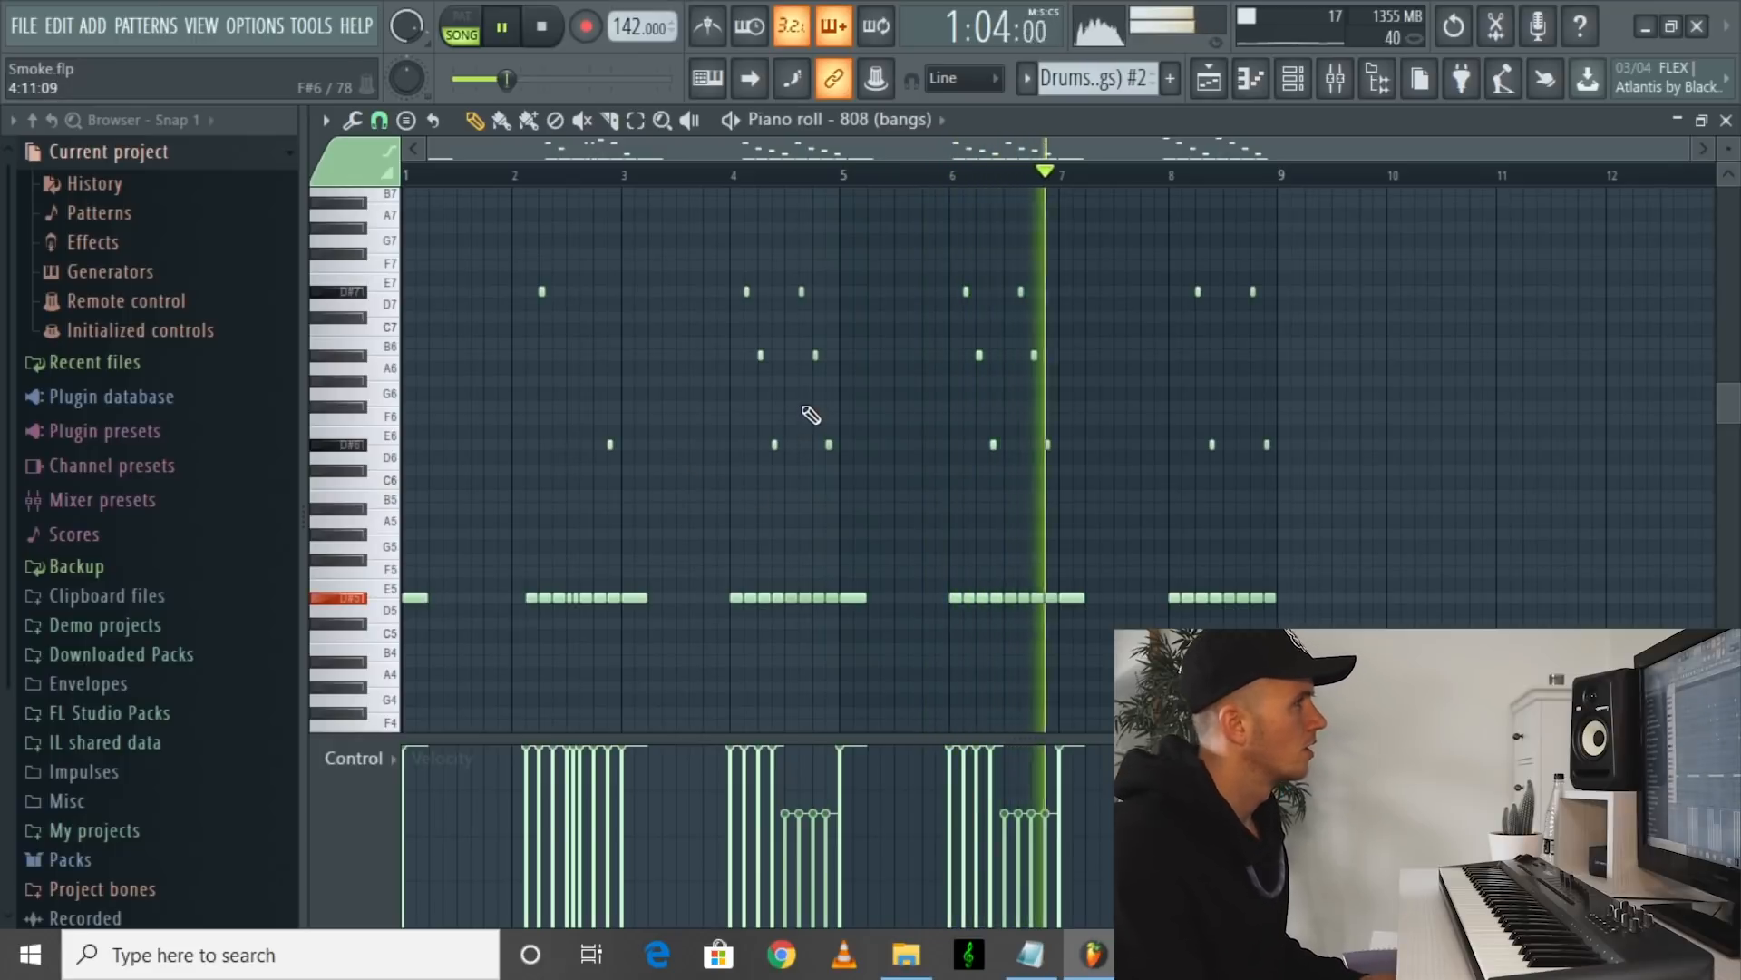
Step: Replay the 808 rolls from the pattern's bar 4 and show the note pan values in the control lane
{"action": "key", "text": "space"}
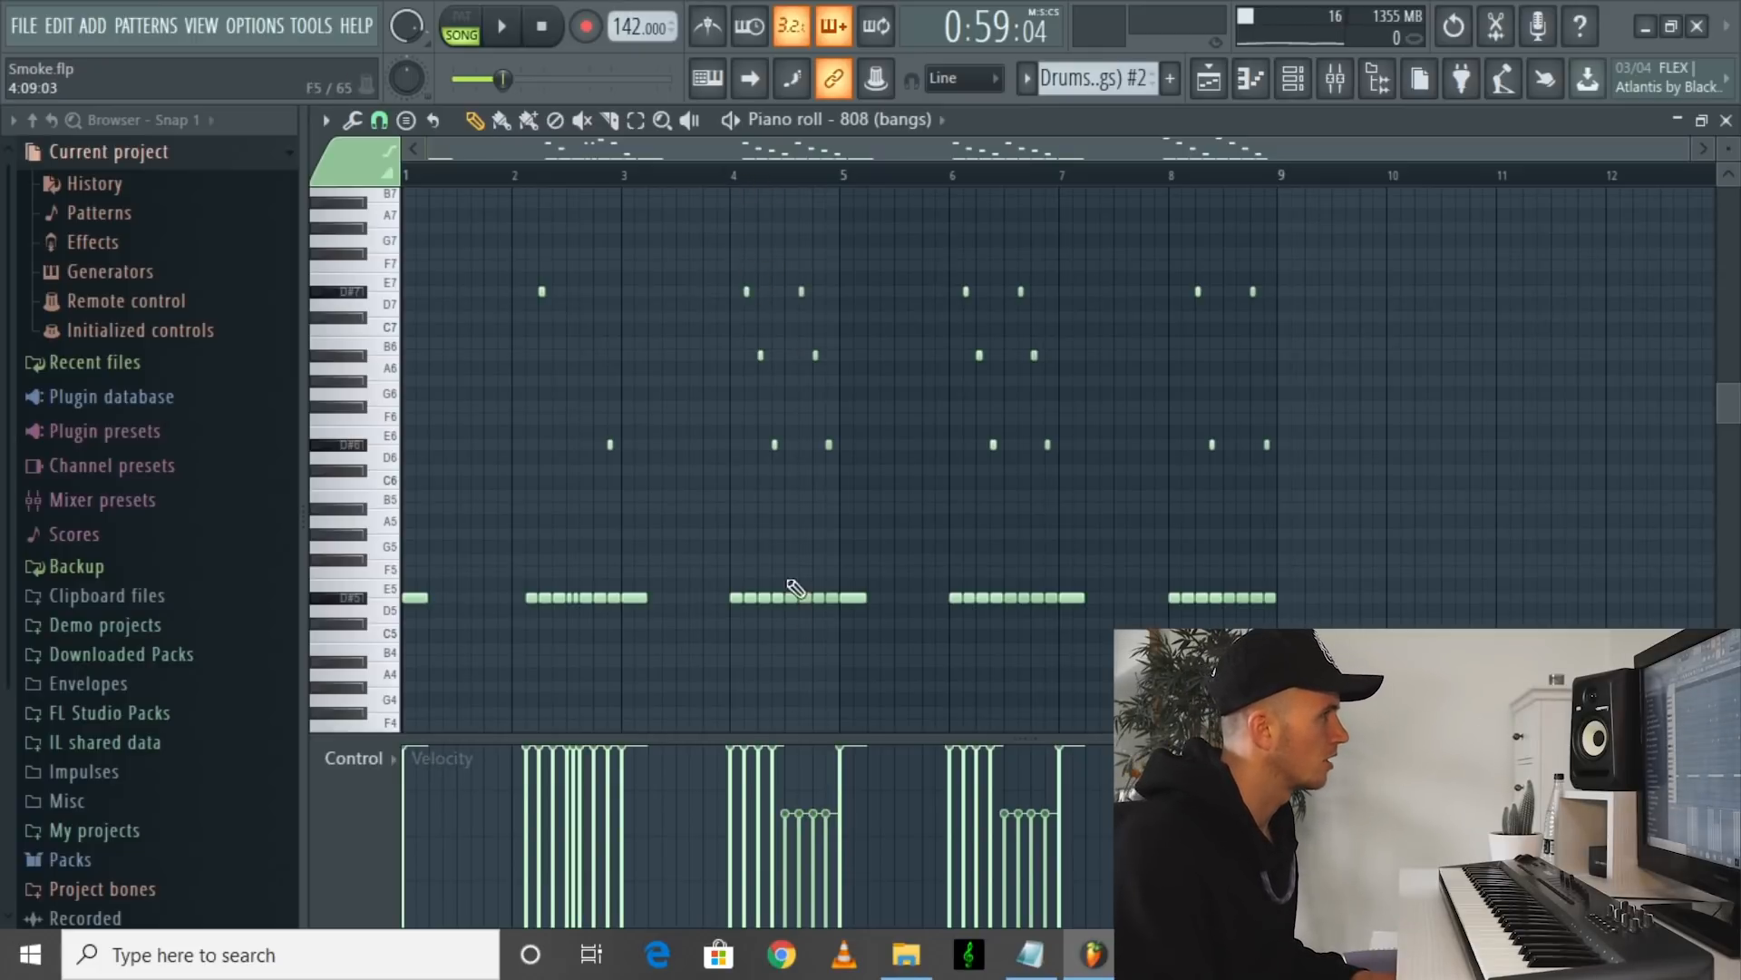
{"action": "key", "text": "space"}
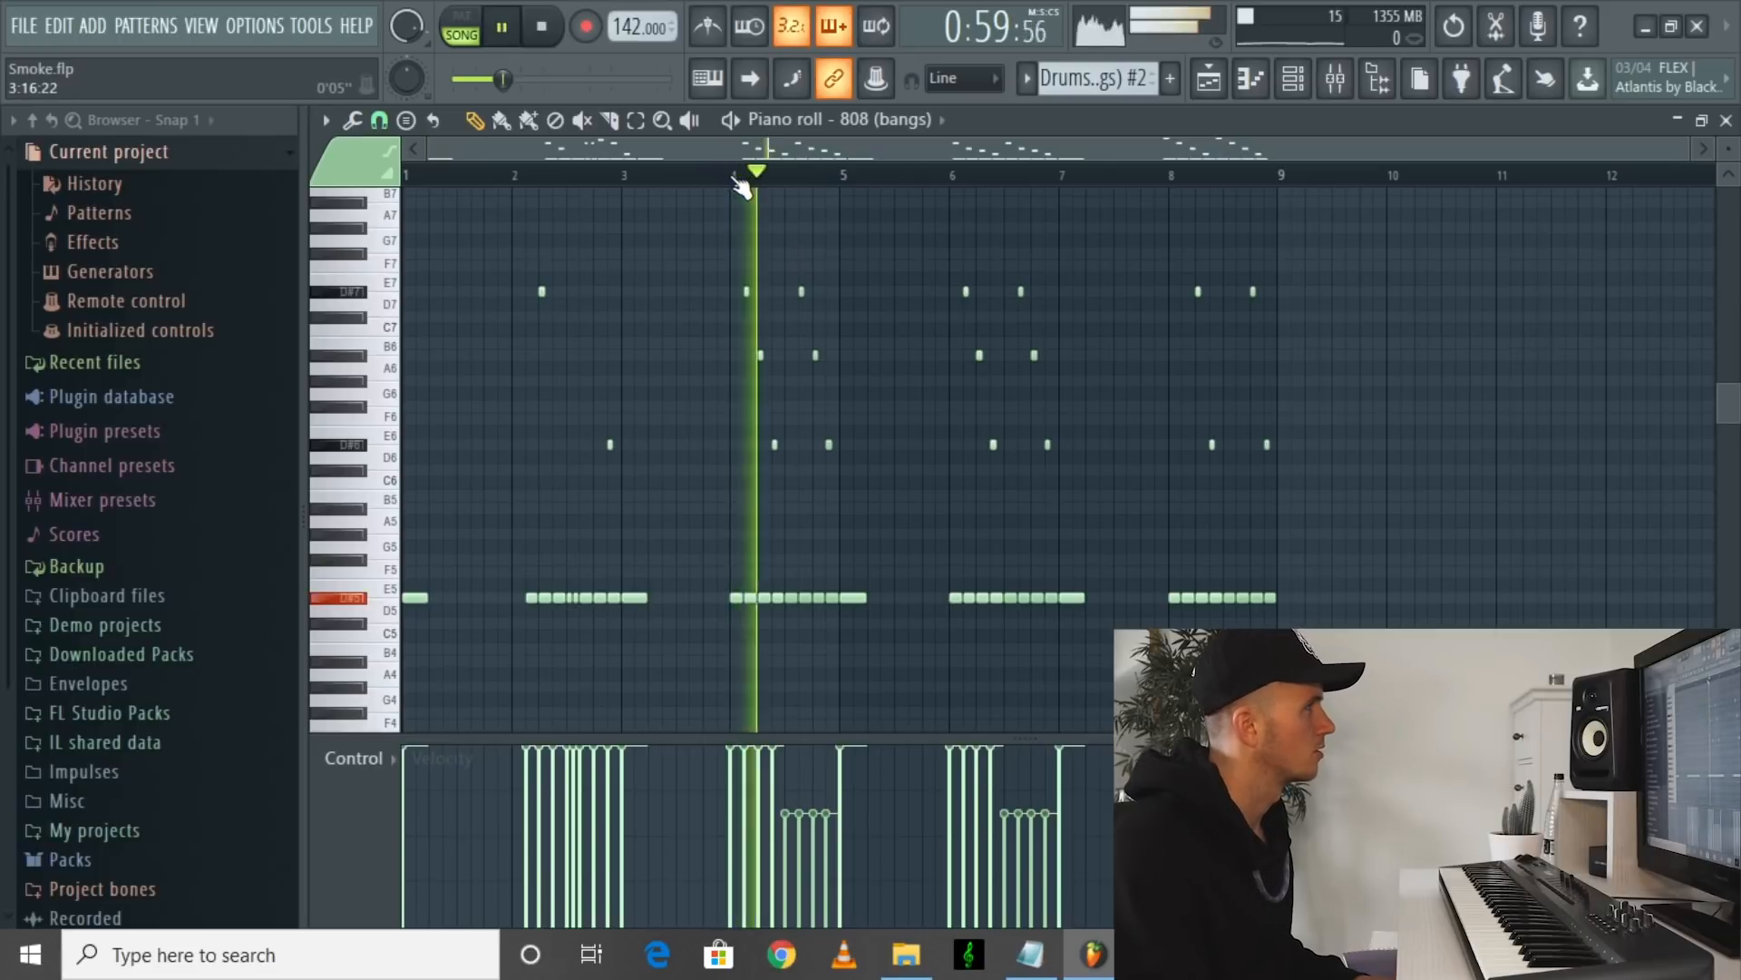
{"action": "key", "text": "space"}
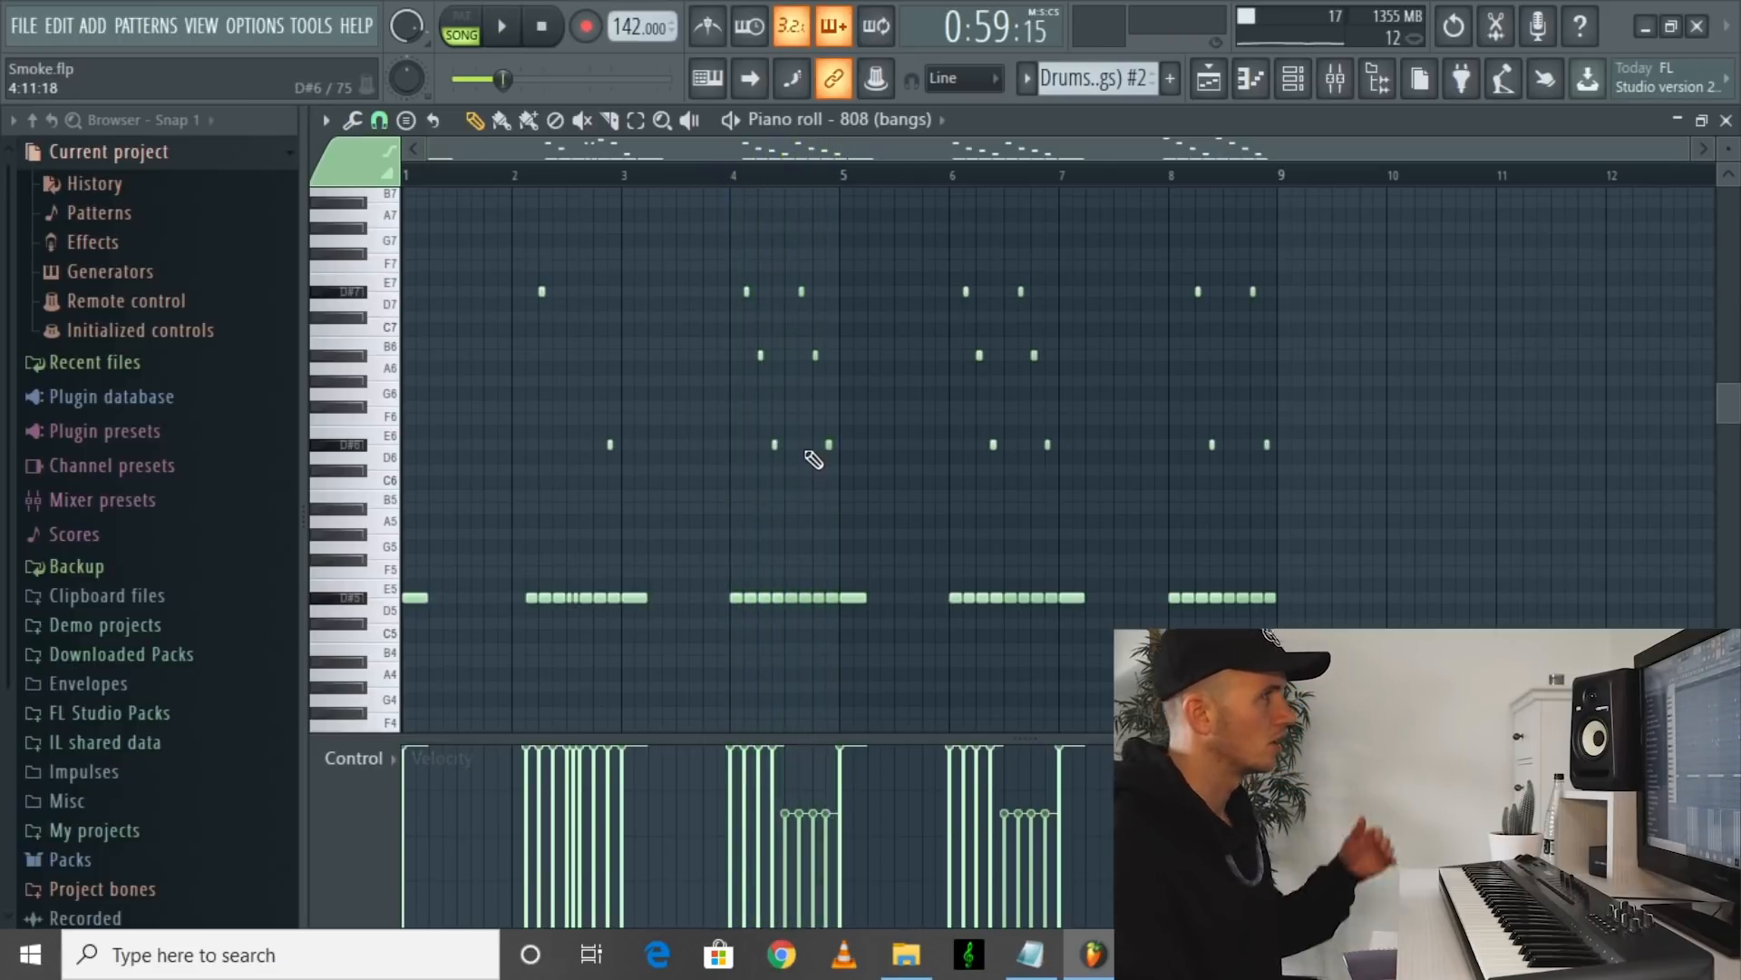
{"action": "left_click", "coordinate": [386, 764]}
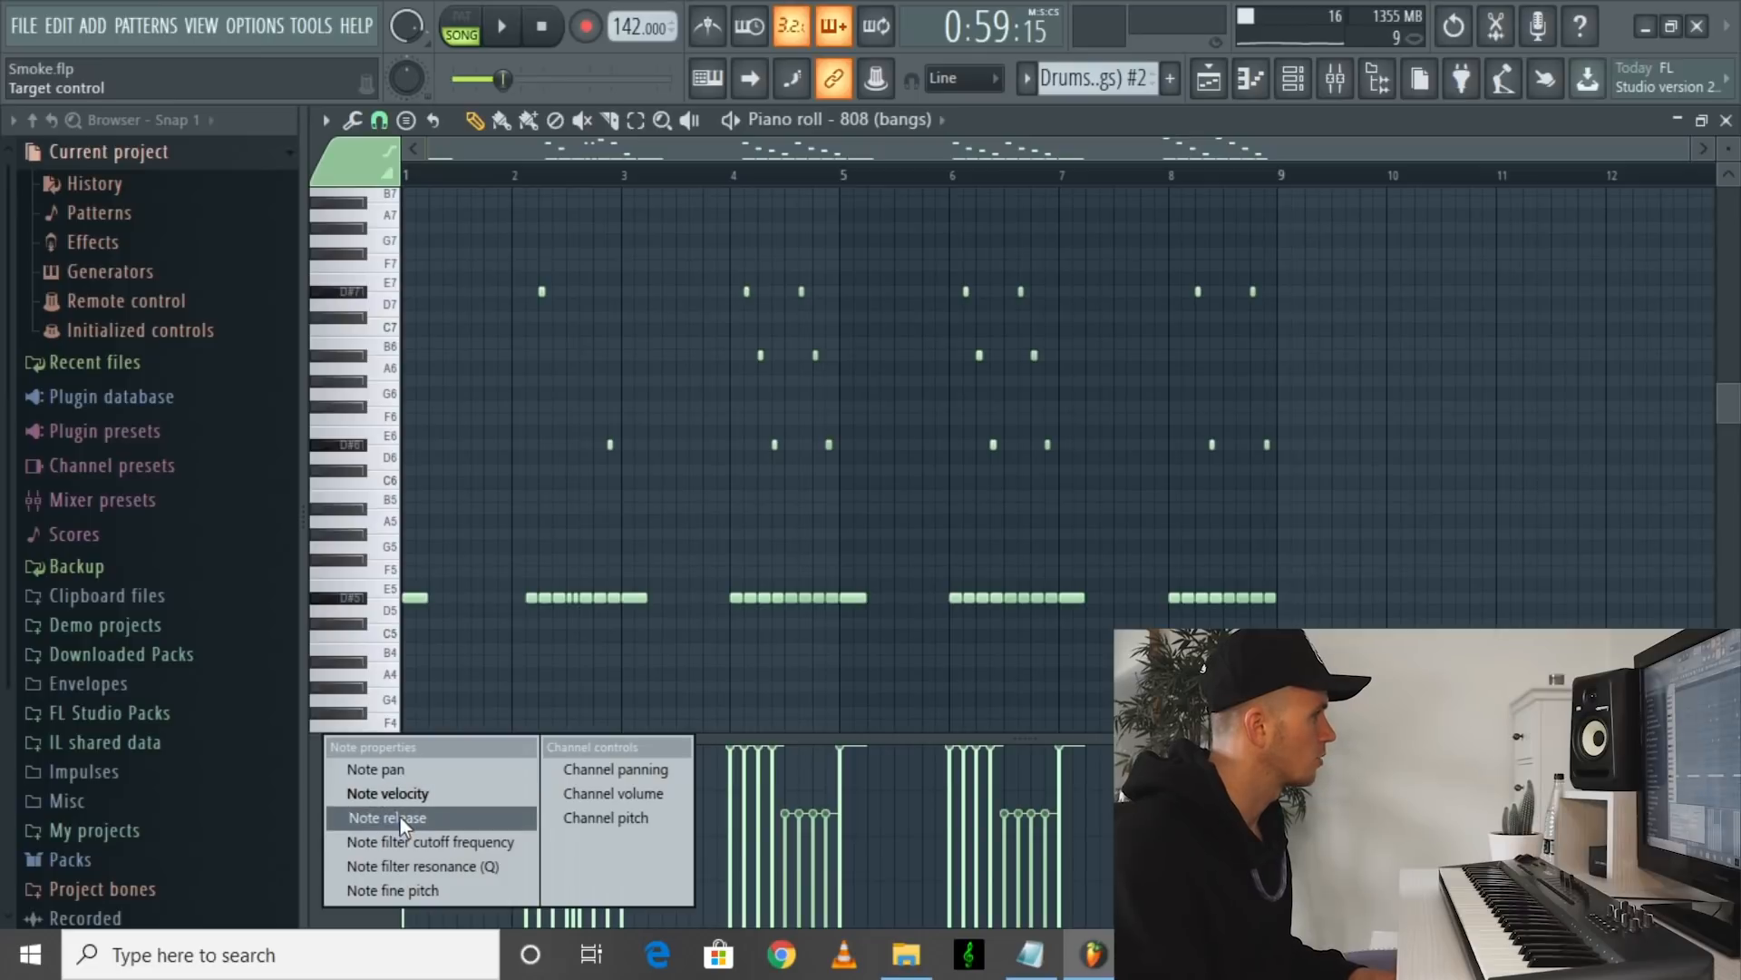
{"action": "left_click", "coordinate": [395, 772]}
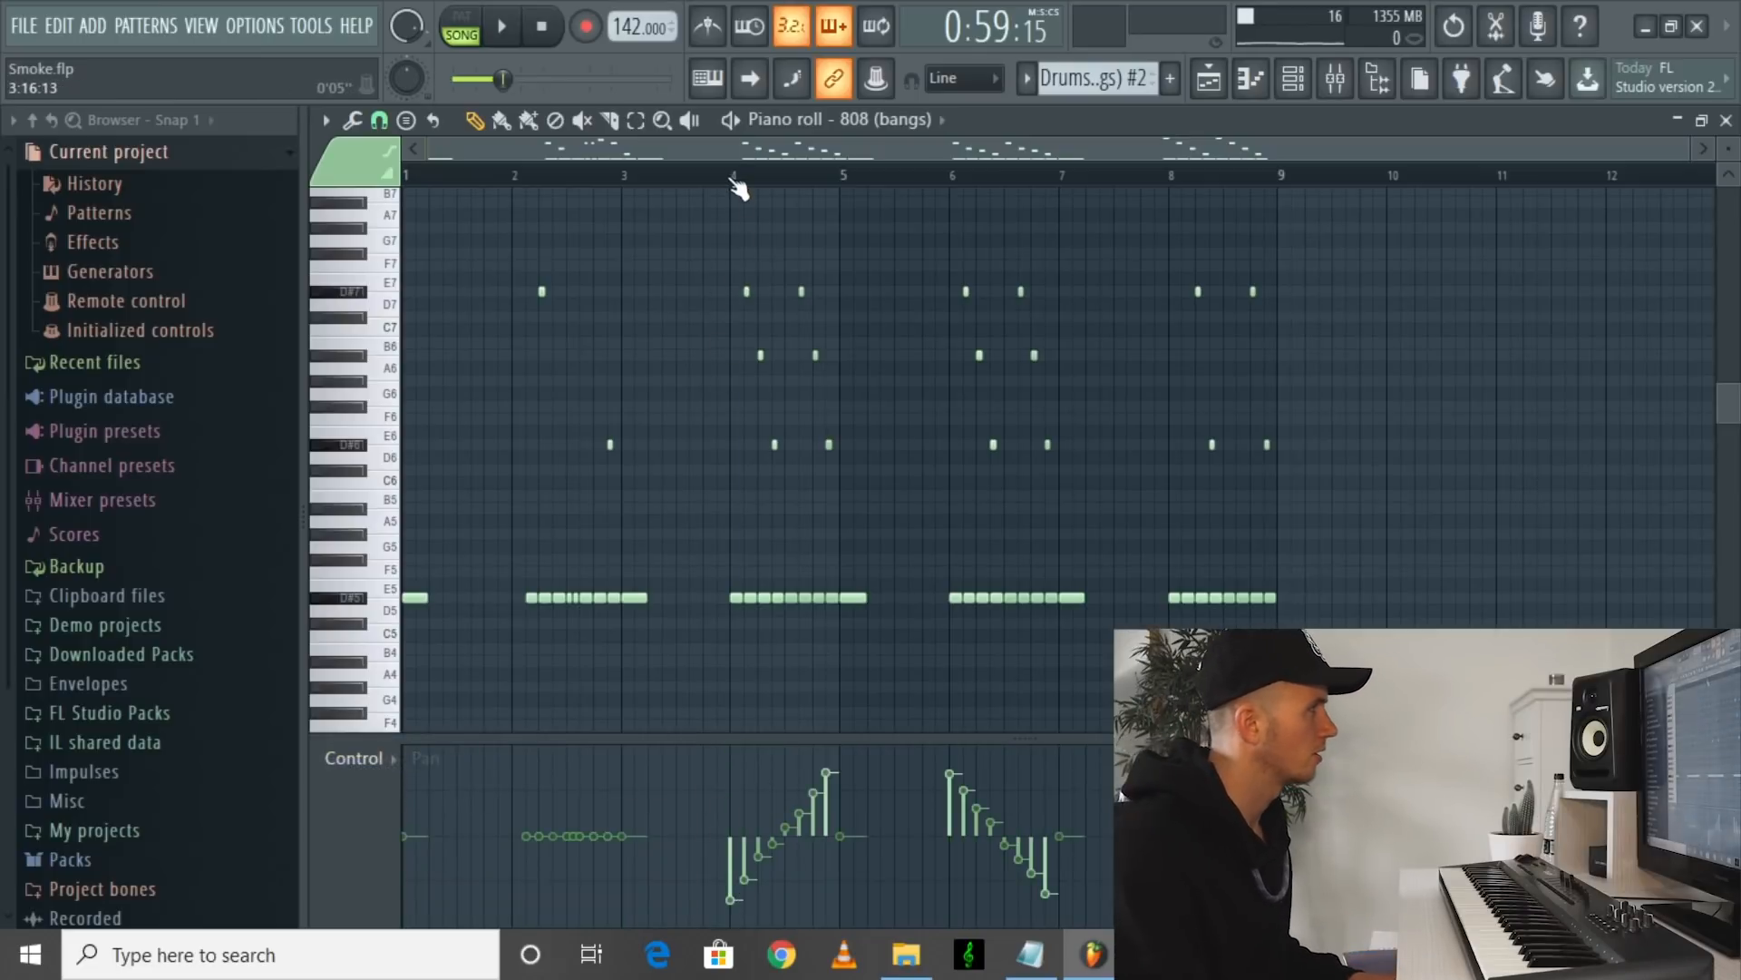
{"action": "key", "text": "space"}
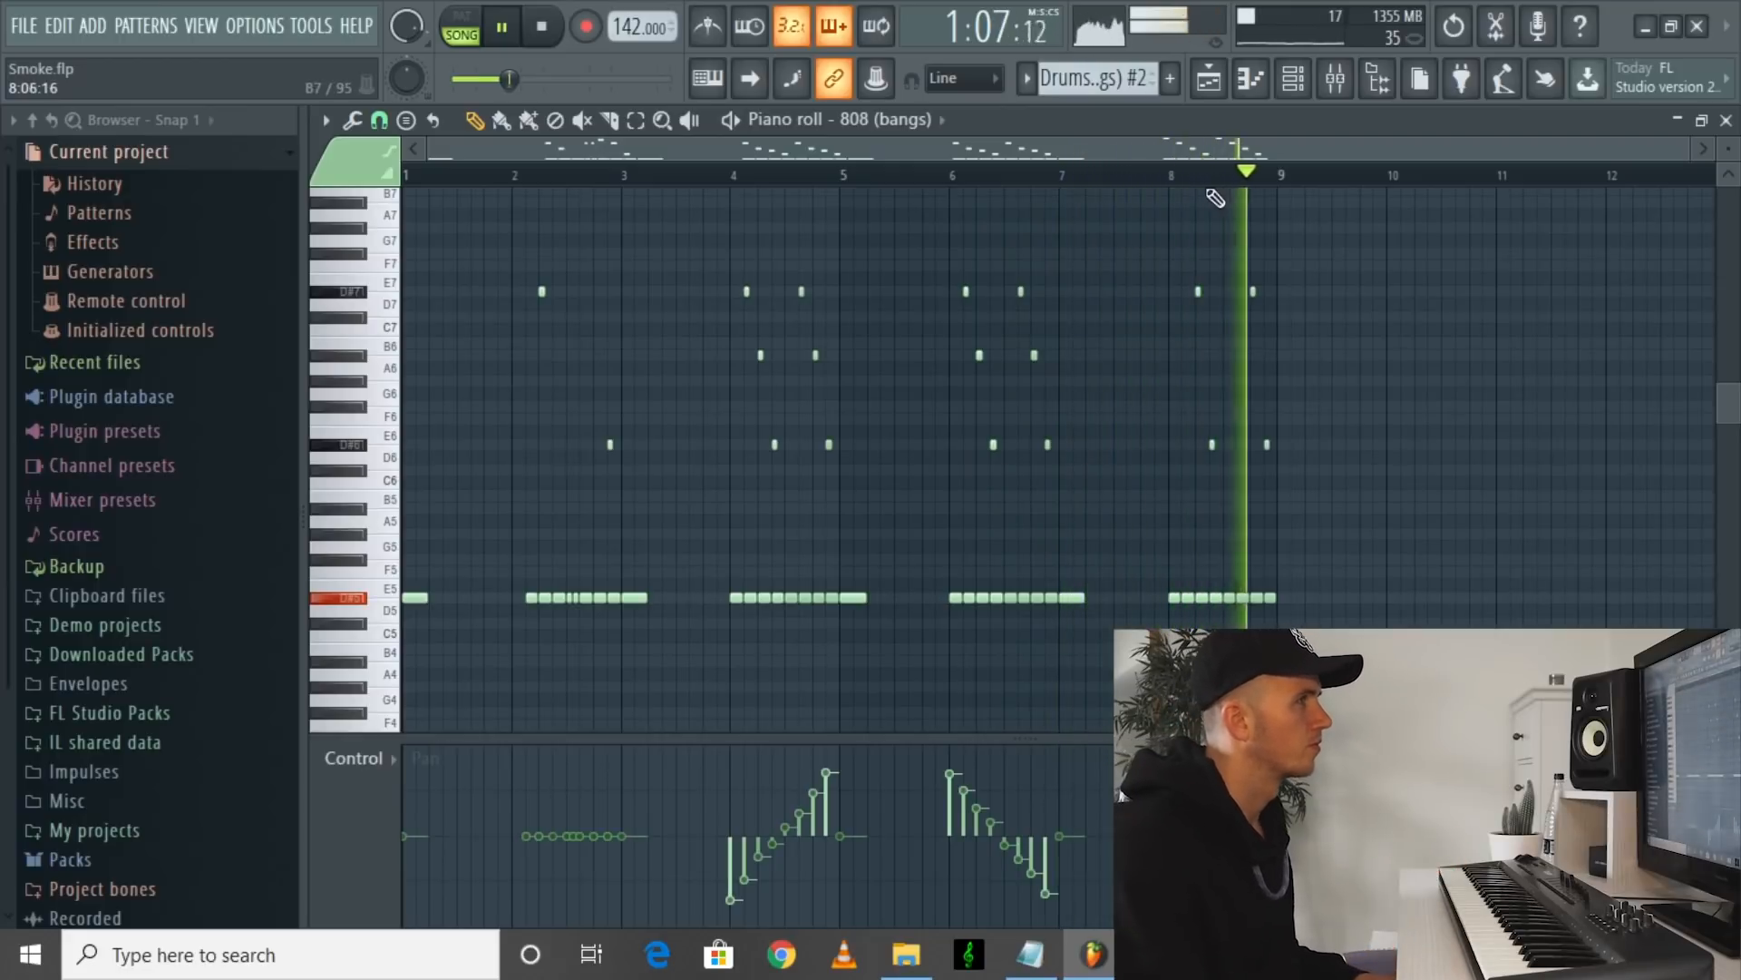
Step: Return to the playlist and play the rest of Verse 1 up to the Hook at bar 49
{"action": "key", "text": "F6"}
{"action": "key", "text": "F5"}
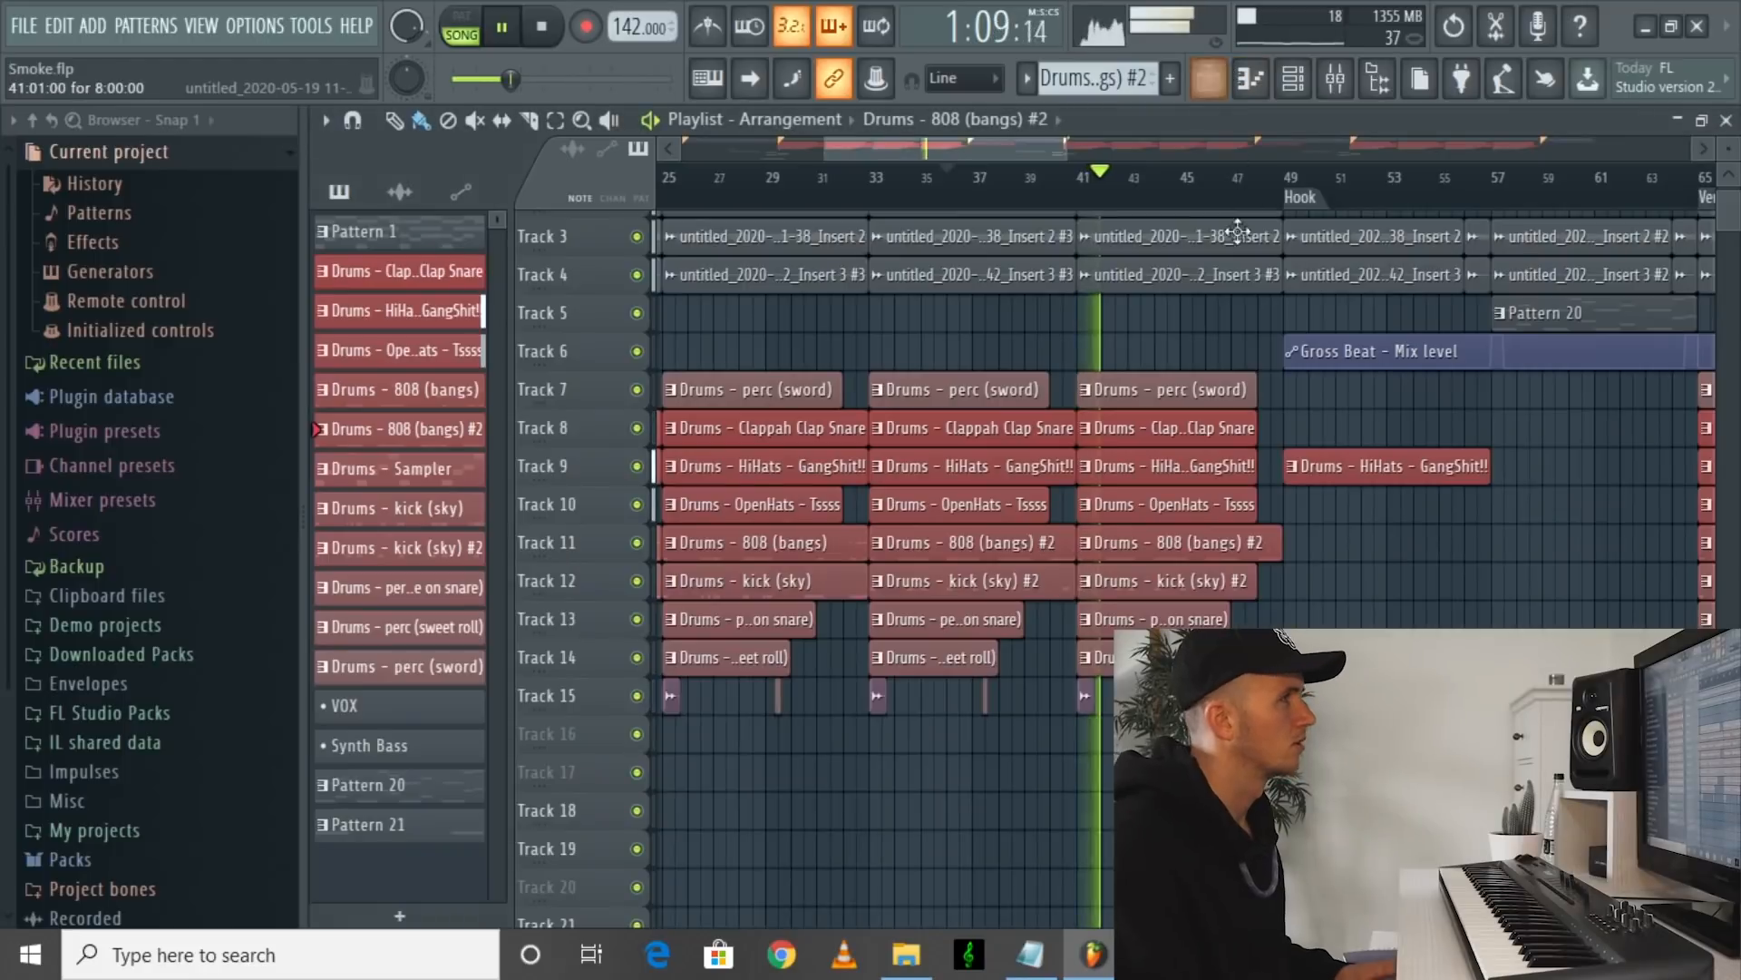
{"action": "scroll", "coordinate": [1237, 224], "scroll_direction": "down", "scroll_amount": 3}
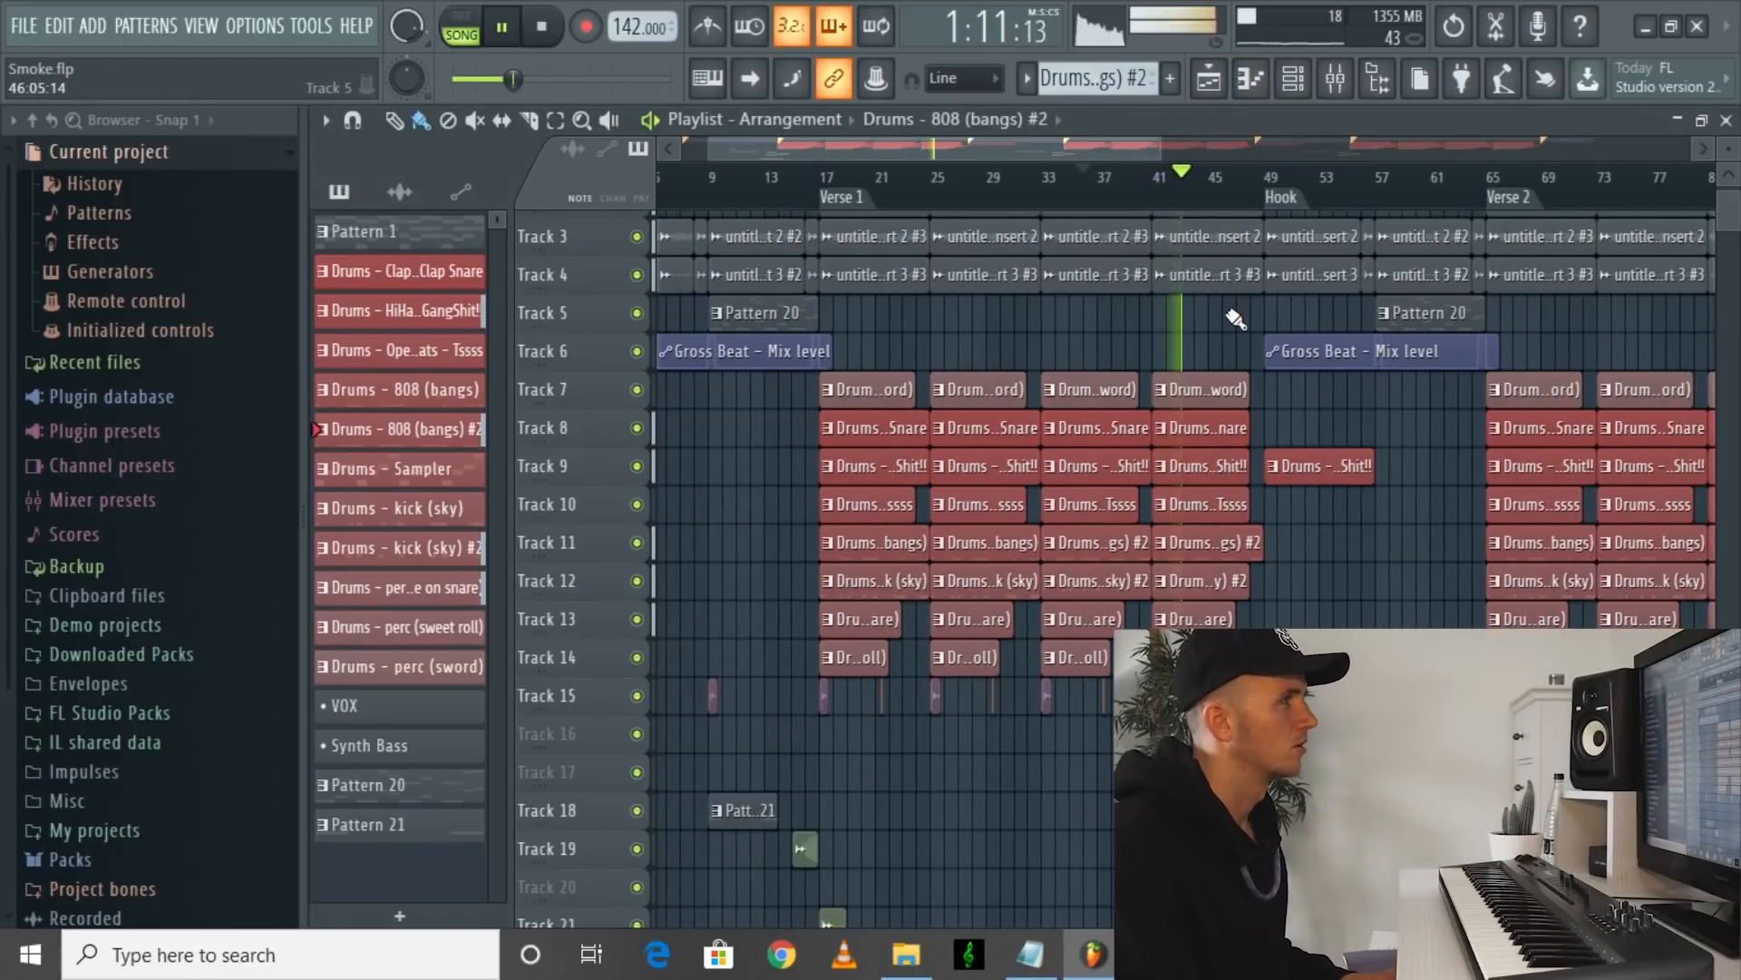
{"action": "scroll", "coordinate": [1235, 324], "scroll_direction": "down", "scroll_amount": 4}
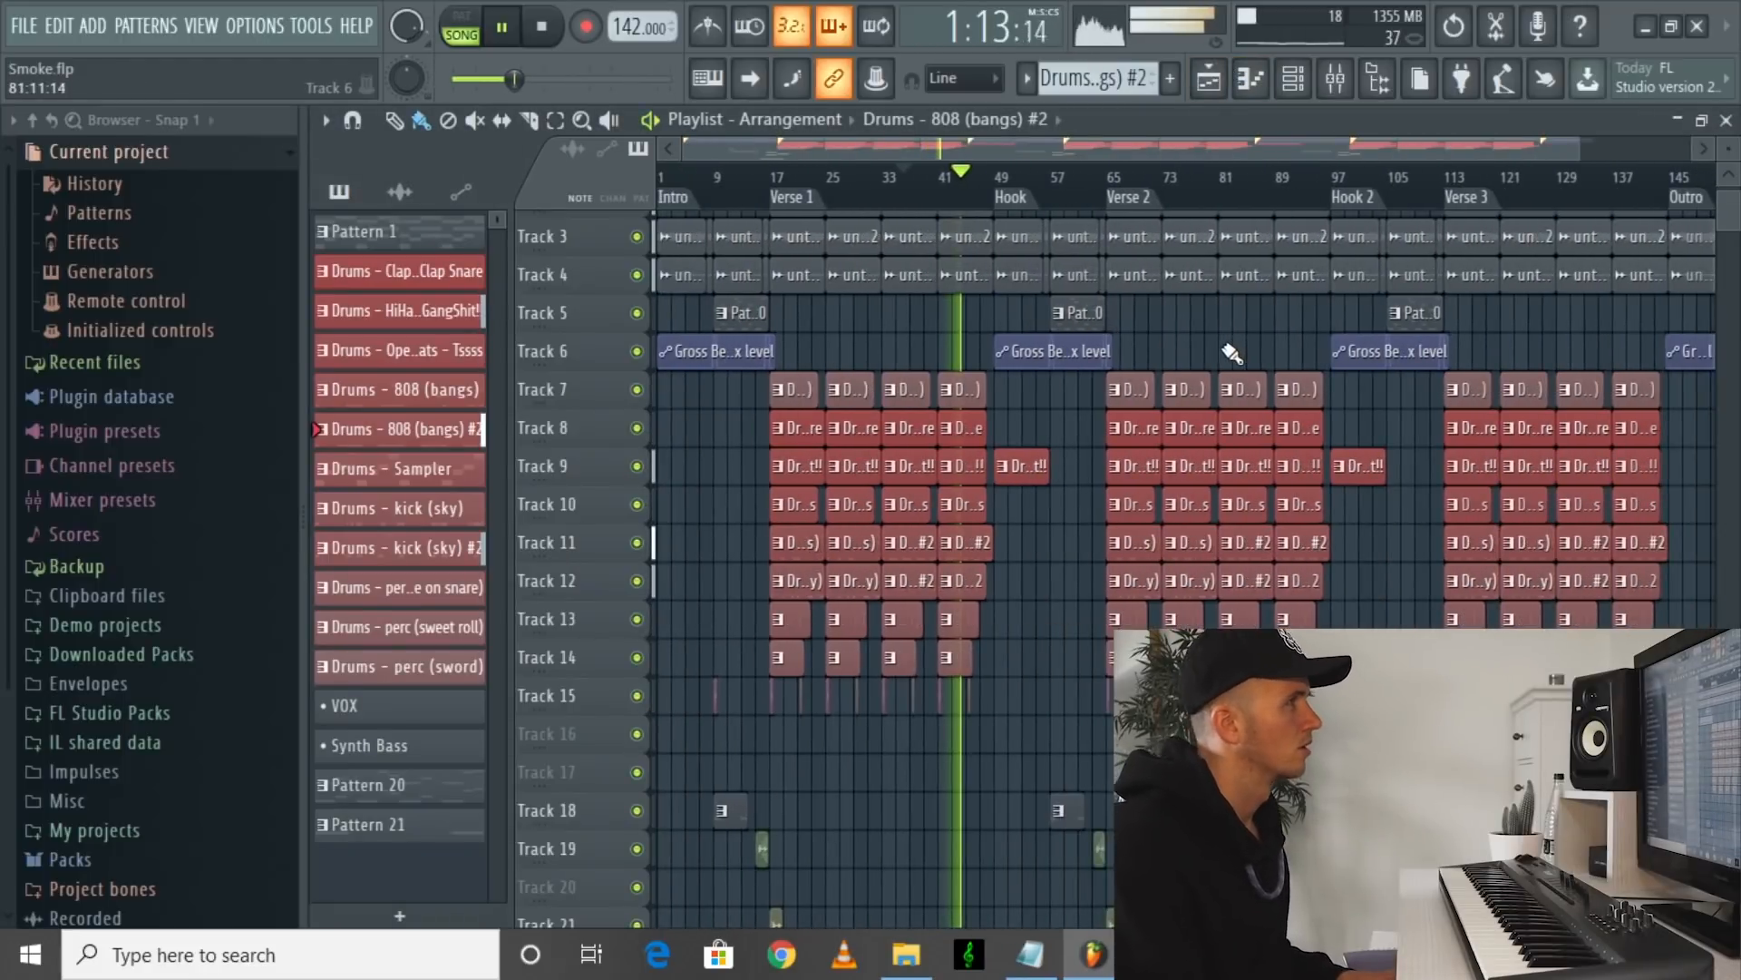
{"action": "scroll", "coordinate": [1229, 358], "scroll_direction": "down", "scroll_amount": 3}
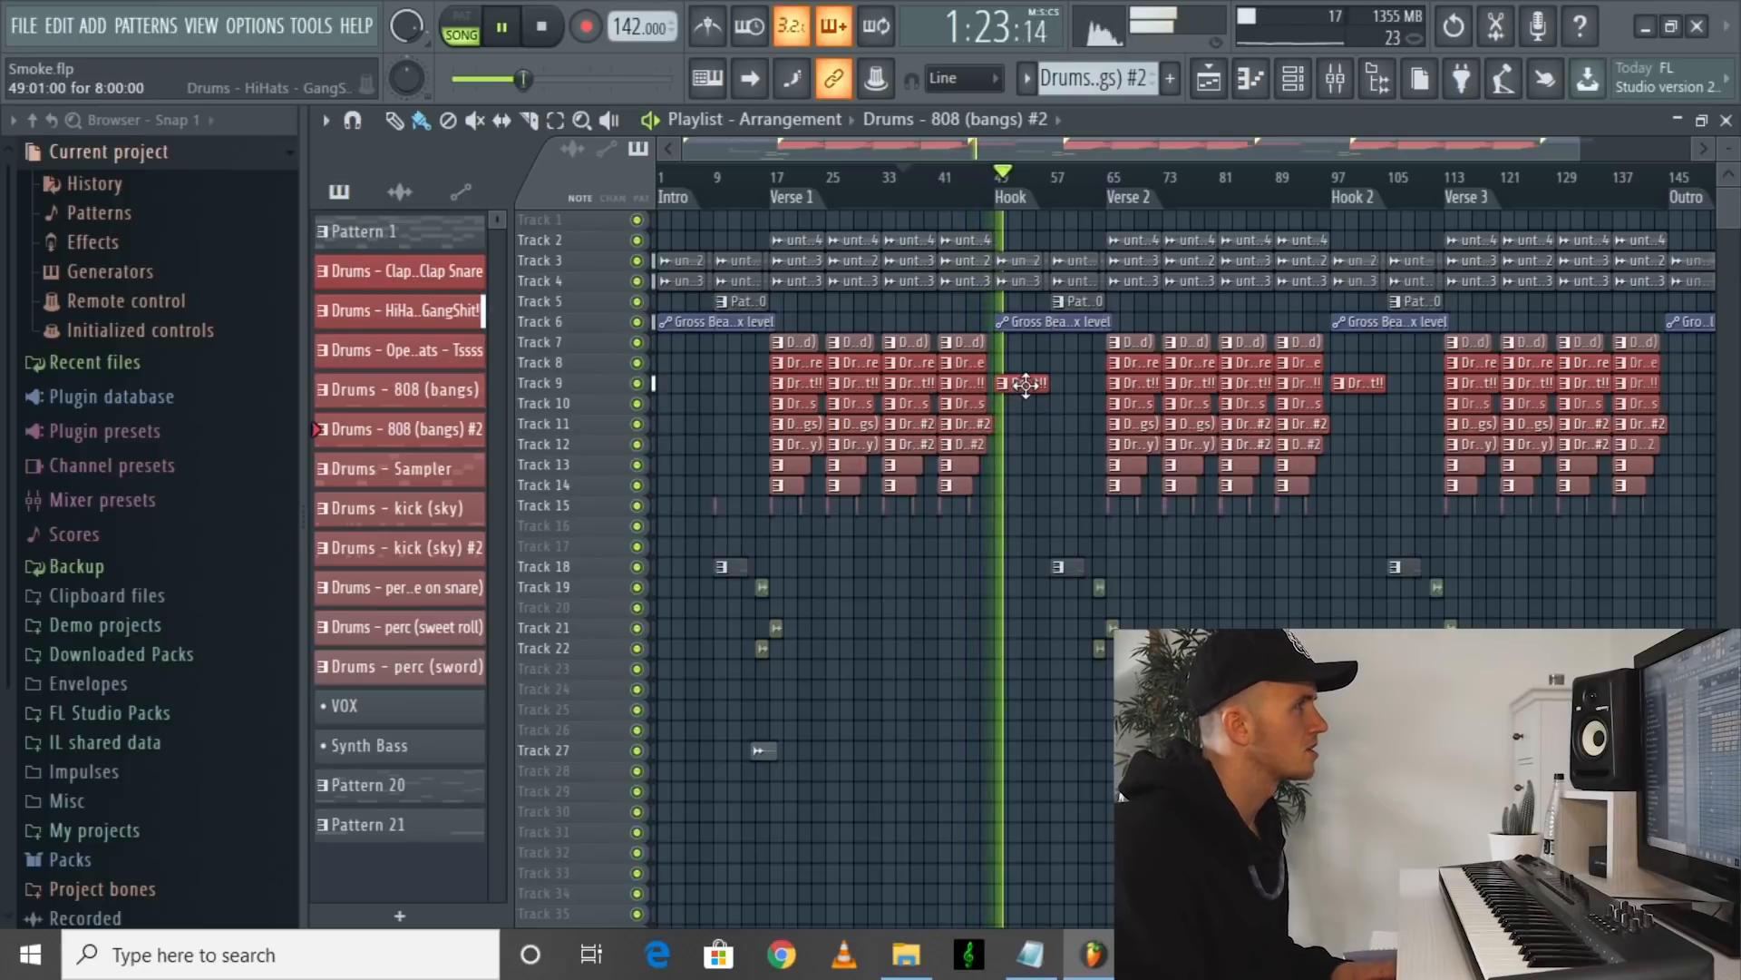
Step: Play the Hook and examine its hi-hat, Pattern 20, Gross Beat and transition clips leading into Verse 2
{"action": "scroll", "coordinate": [653, 382], "scroll_direction": "up", "scroll_amount": 1, "text": "alt"}
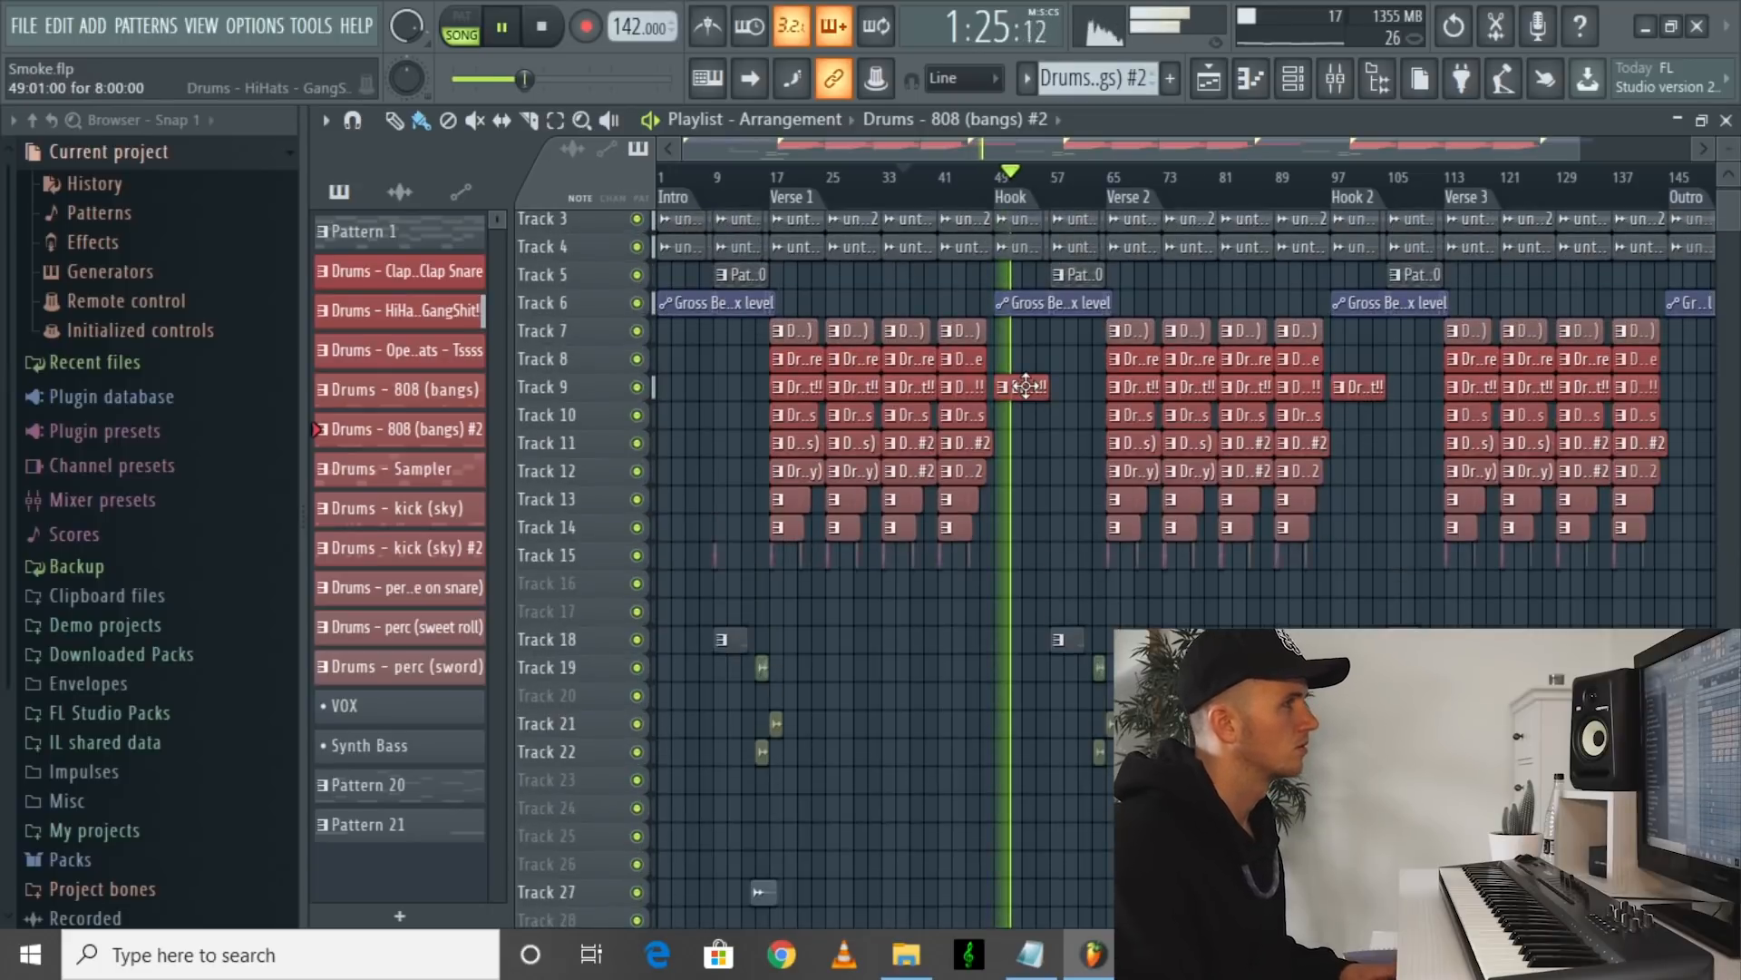
{"action": "scroll", "coordinate": [1028, 399], "scroll_direction": "up", "scroll_amount": 2}
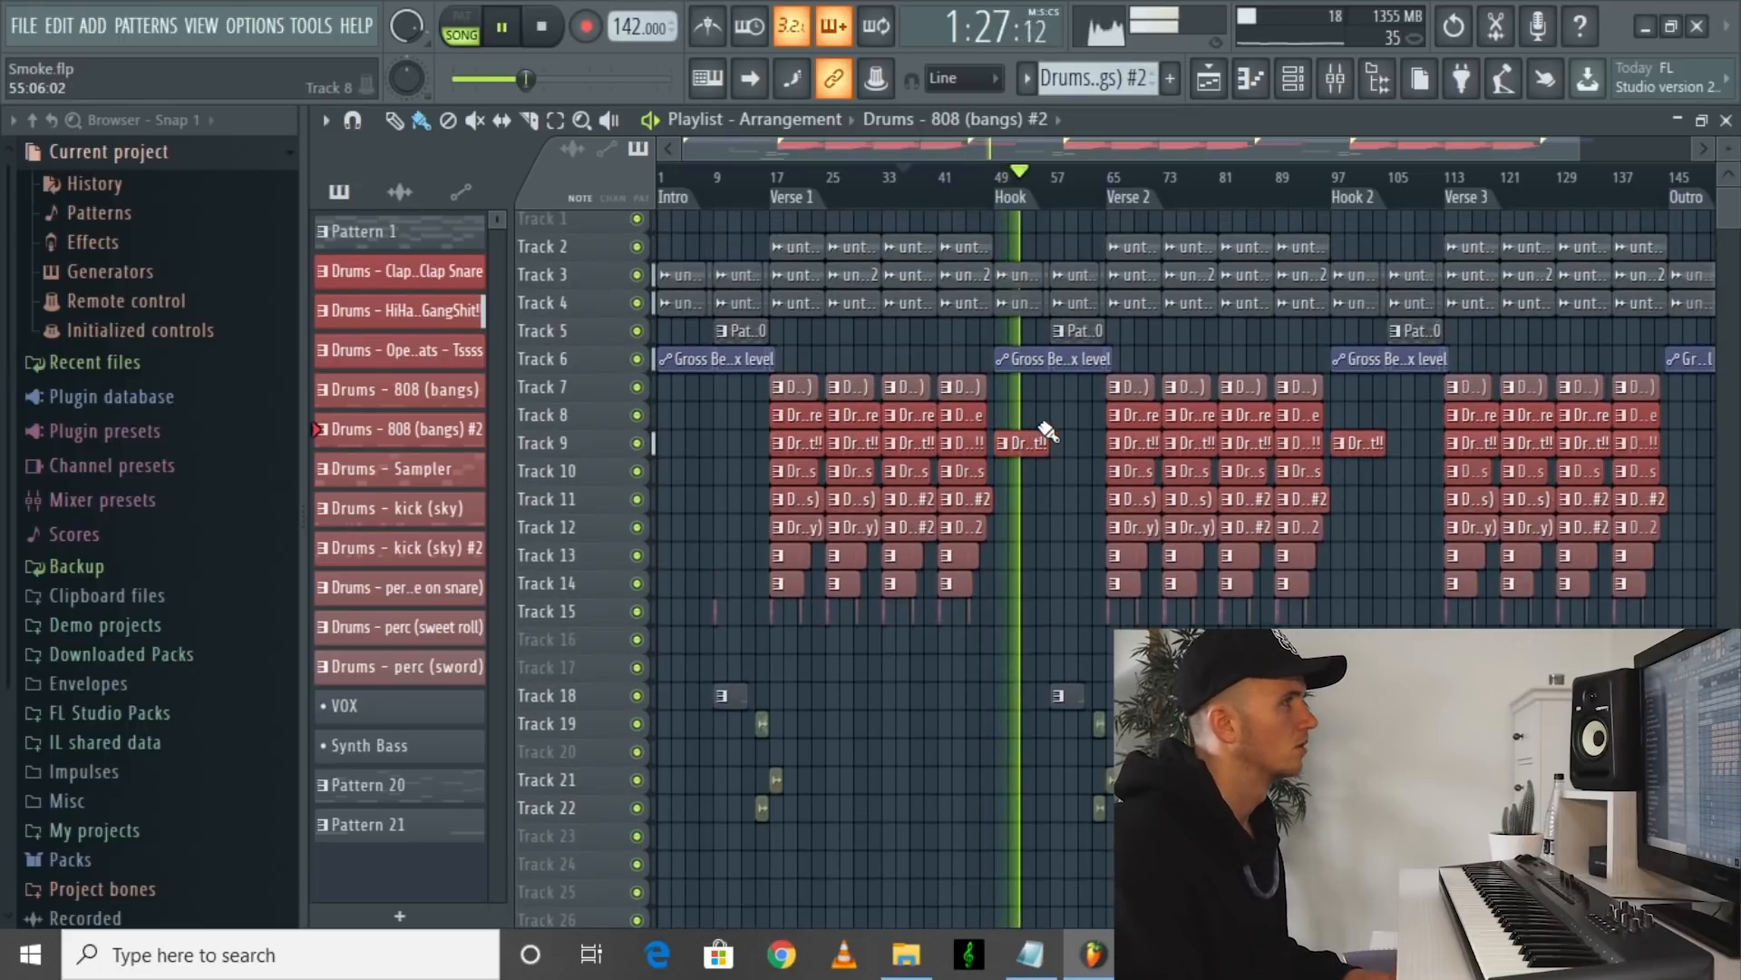
{"action": "scroll", "coordinate": [1066, 428], "scroll_direction": "up", "scroll_amount": 3, "text": "ctrl"}
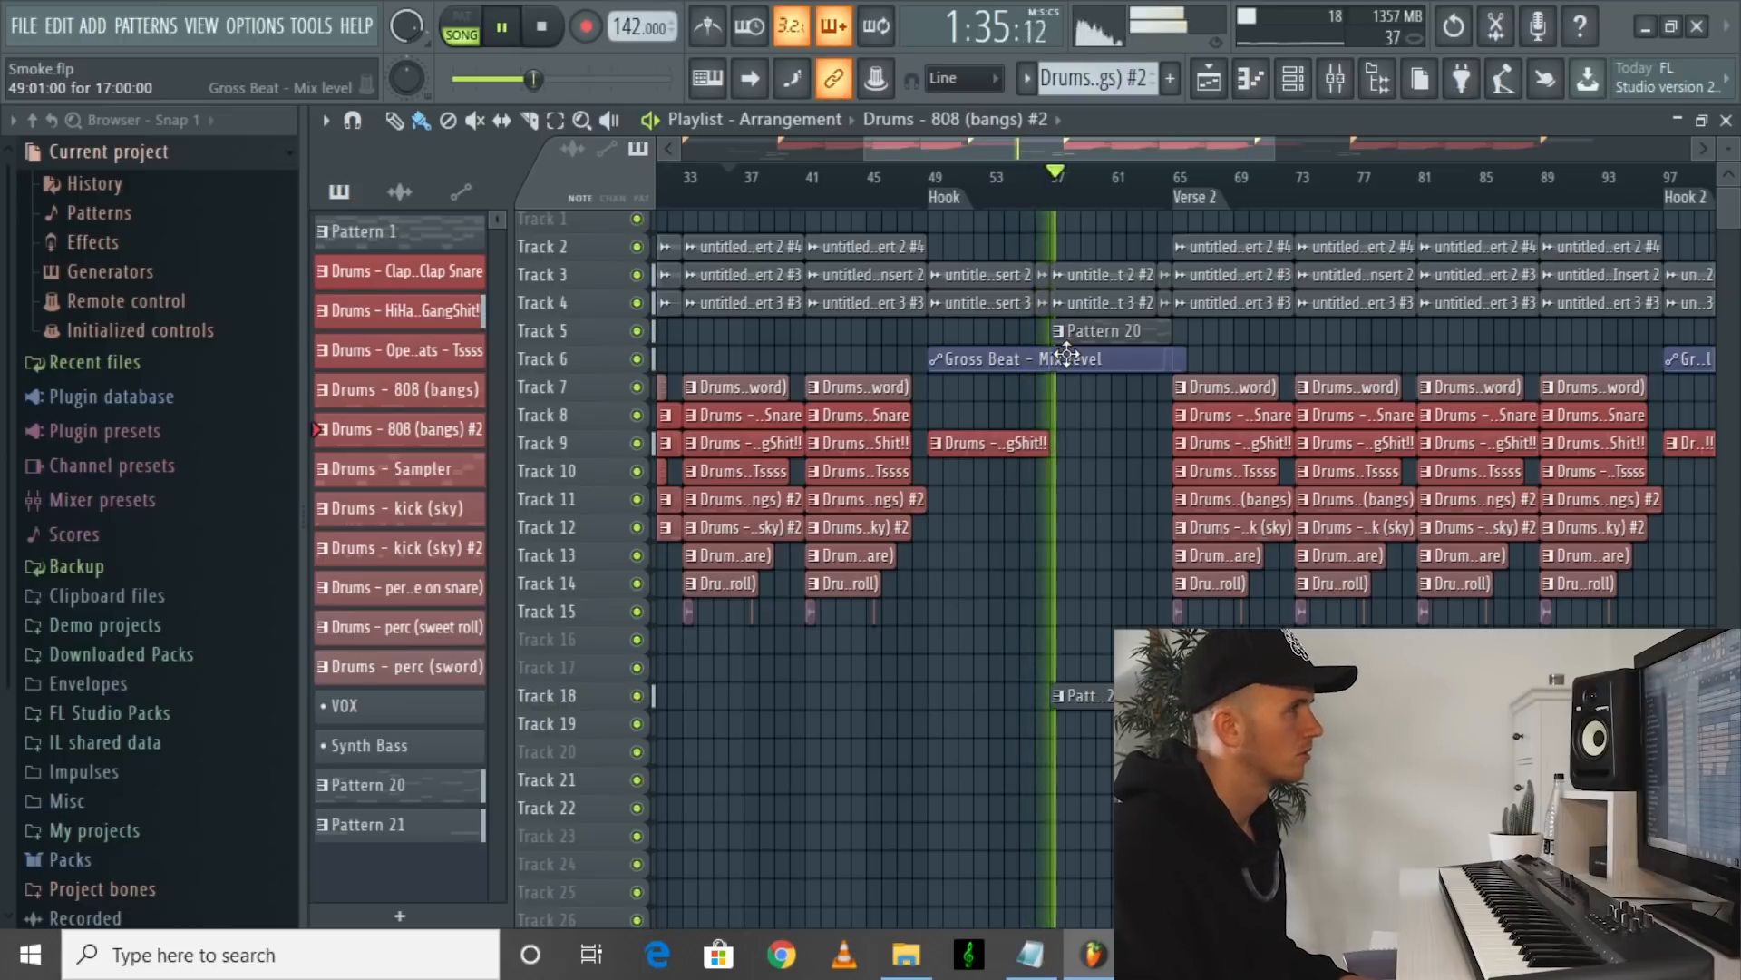
{"action": "scroll", "coordinate": [1145, 397], "scroll_direction": "down", "scroll_amount": 5}
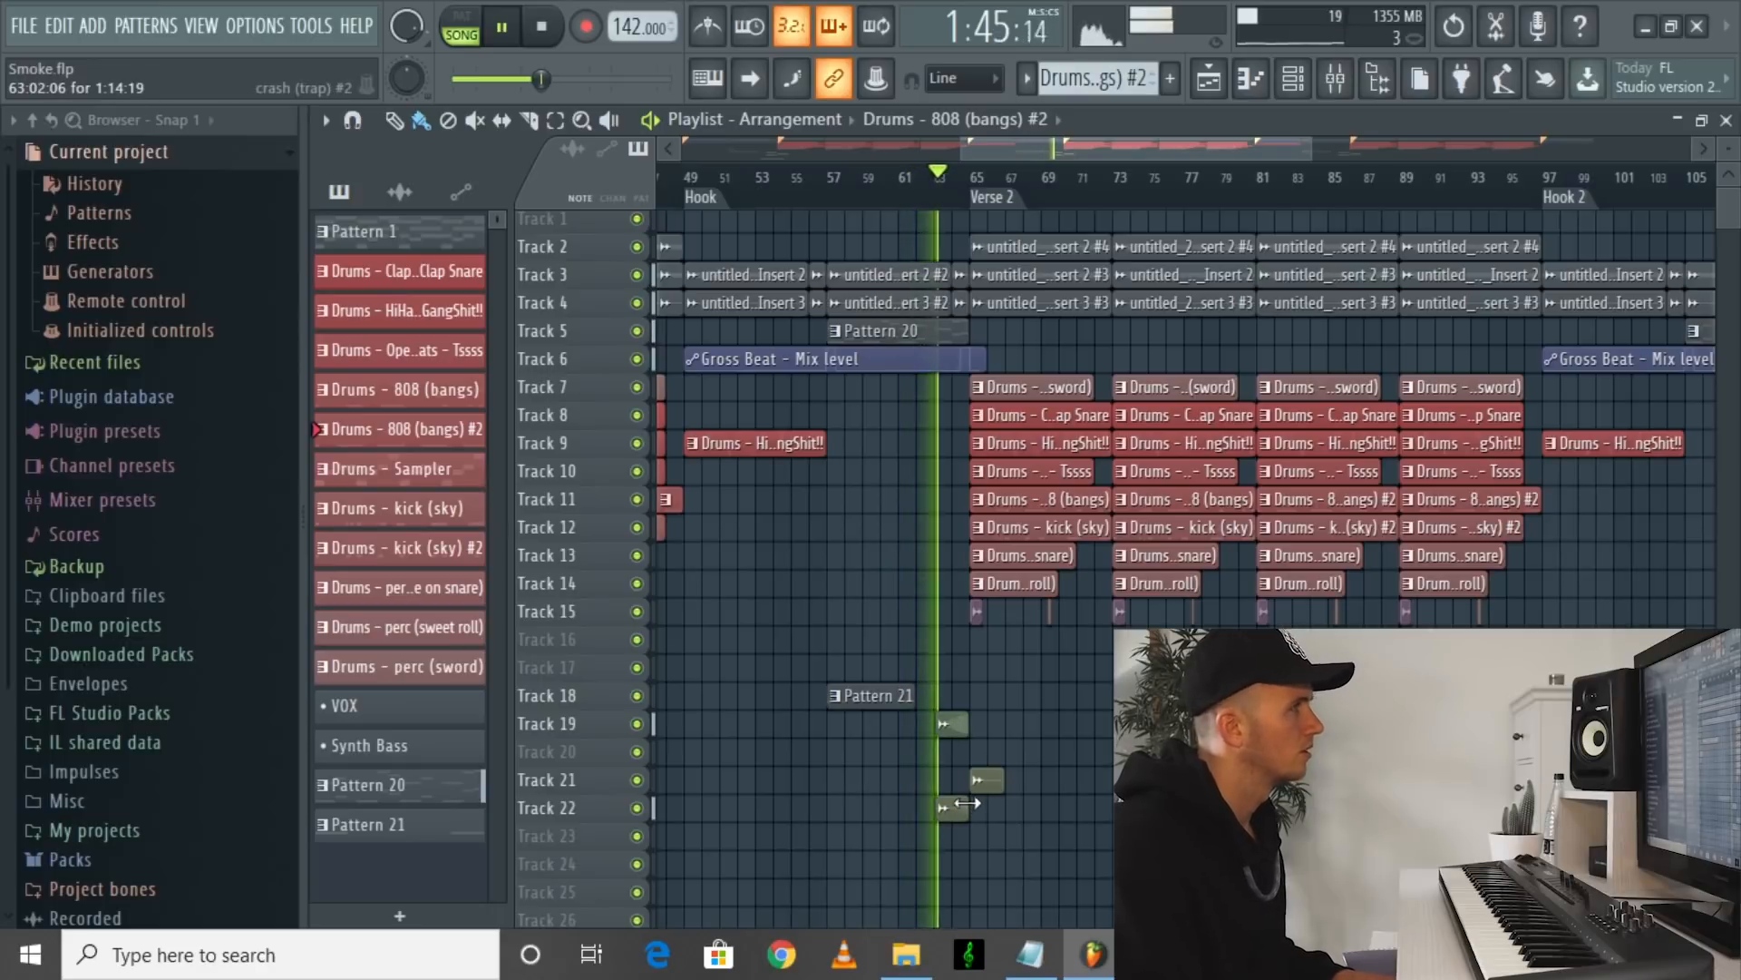
{"action": "scroll", "coordinate": [1214, 626], "scroll_direction": "down", "scroll_amount": 2}
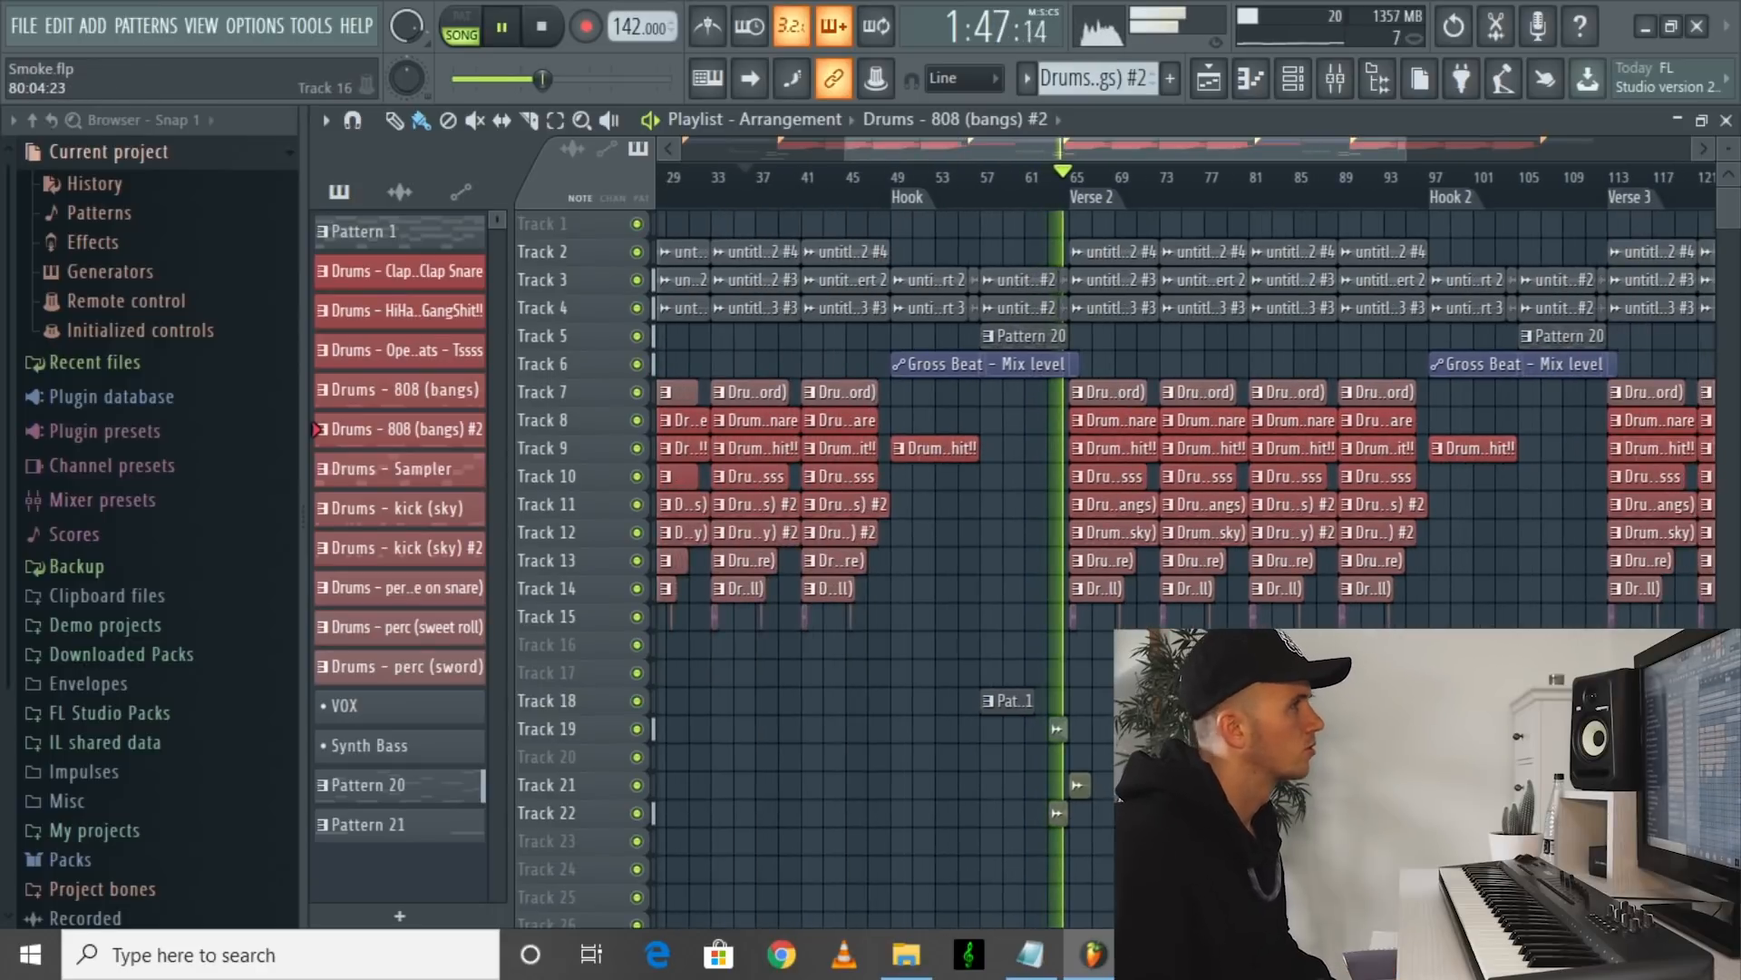